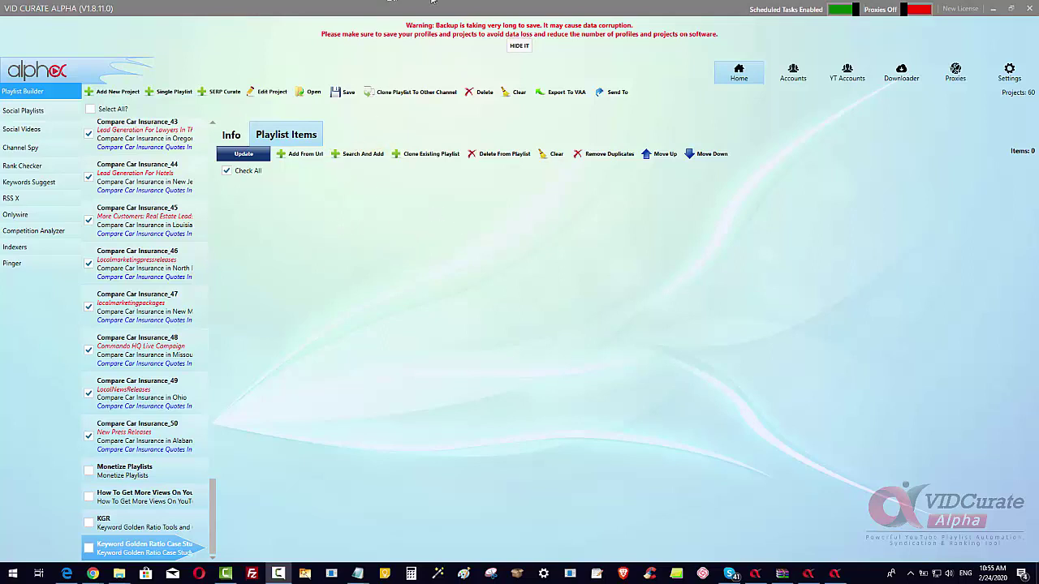
# Step: Hide the backup warning and show the playlist items of the Keyword Golden Ratio case study project
pyautogui.click(517, 46)
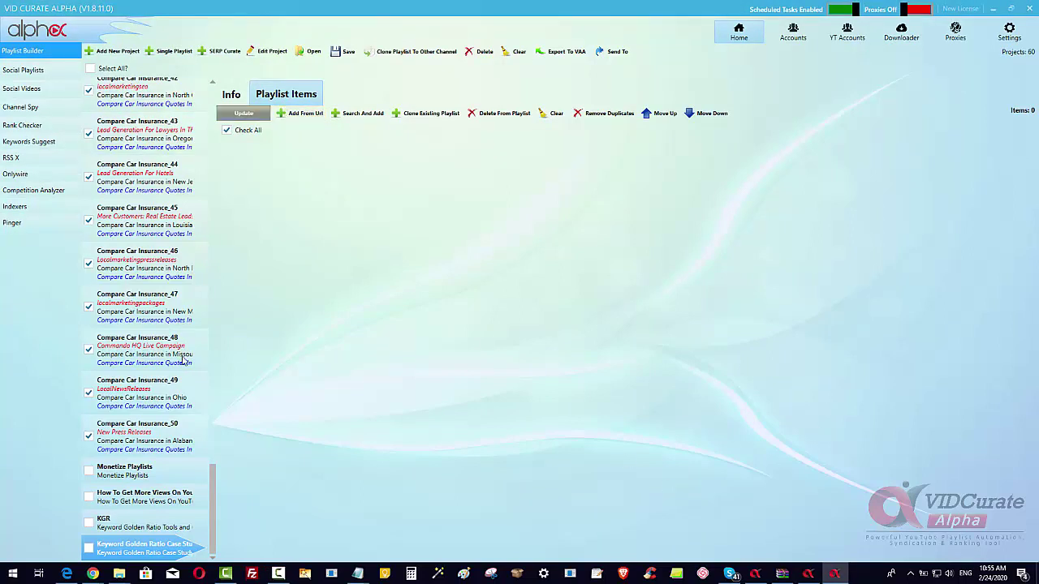
pyautogui.click(232, 95)
pyautogui.click(262, 95)
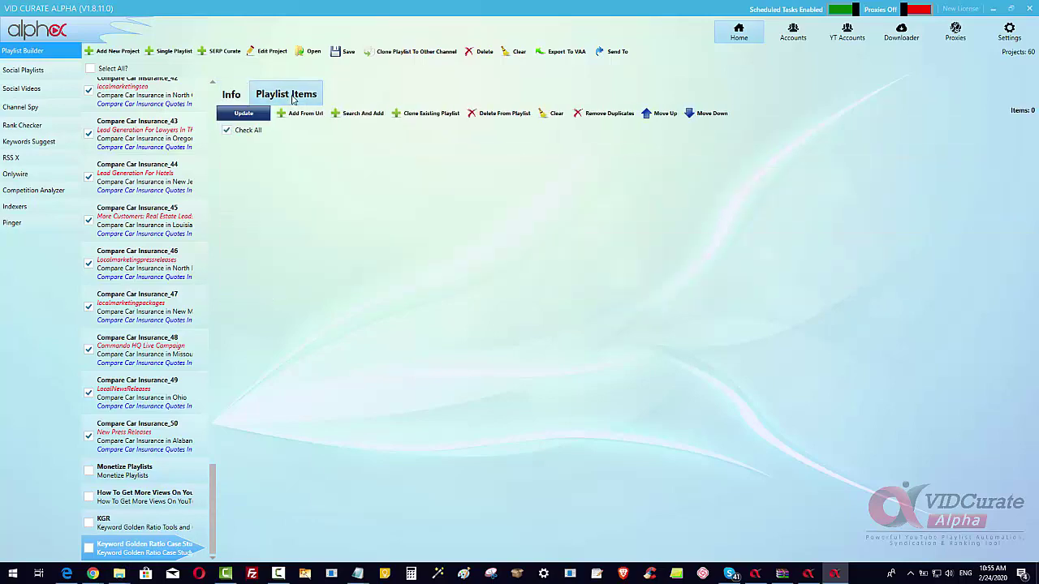
# Step: Search YouTube videos for "Keyword Golden Ratio Case Study" to add to the playlist, with the results window maximized
pyautogui.click(362, 114)
pyautogui.rightClick(344, 112)
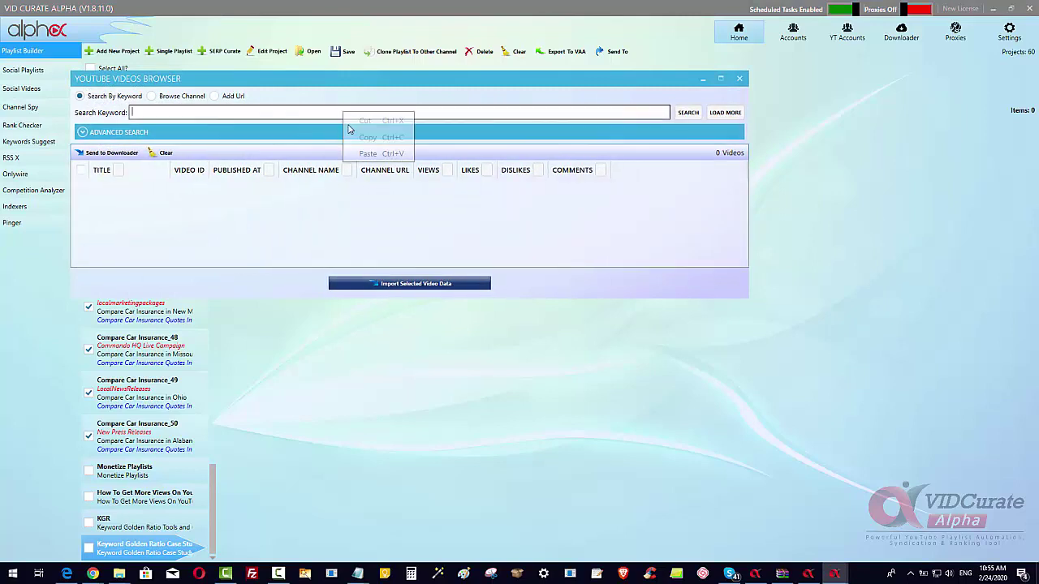
pyautogui.click(389, 154)
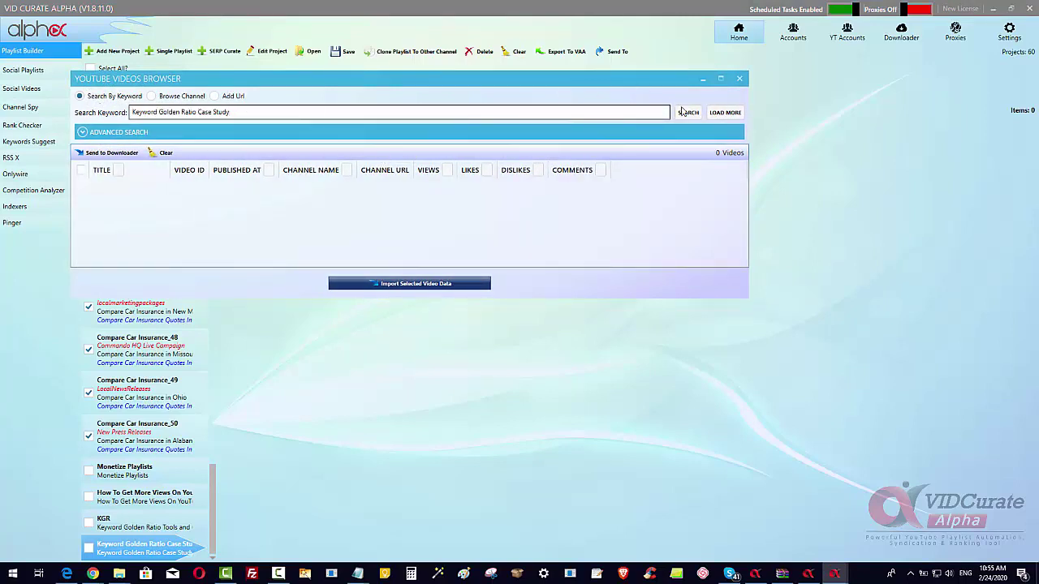
pyautogui.click(686, 112)
pyautogui.click(719, 78)
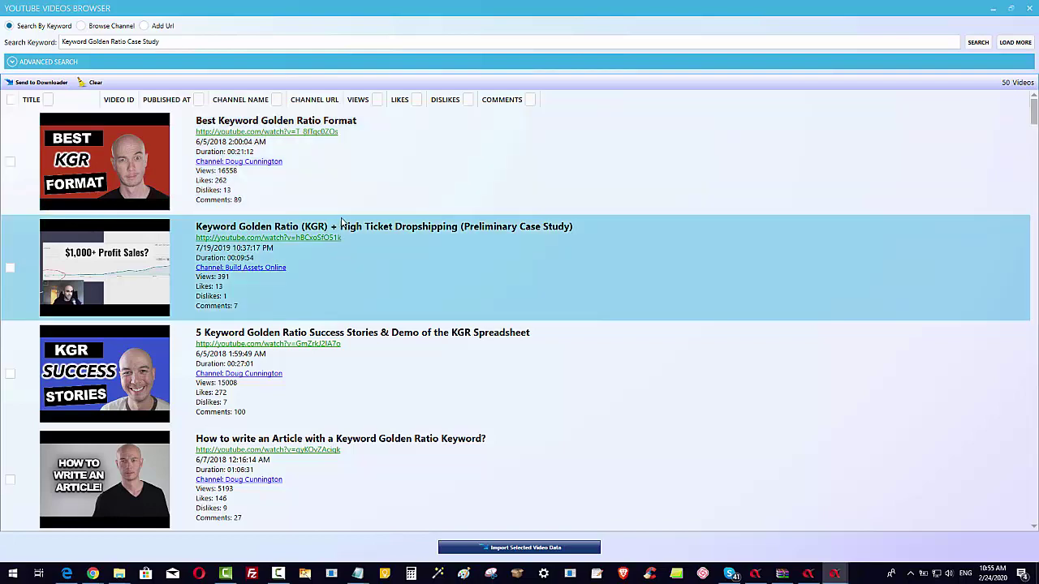
# Step: Select all the found videos, look through them and import their data into the playlist
pyautogui.scroll(-3, 341, 225)
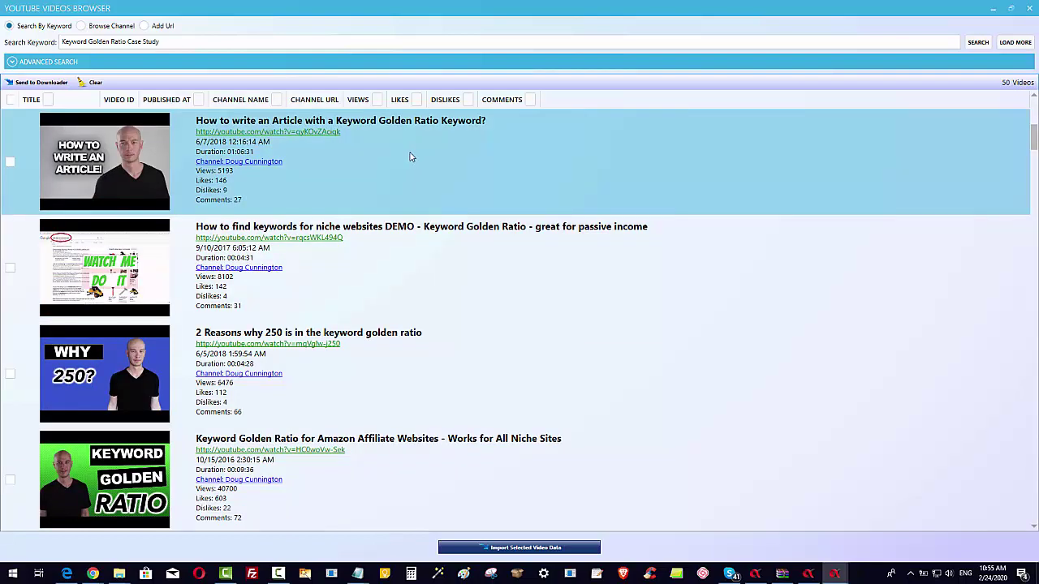
pyautogui.scroll(3, 411, 167)
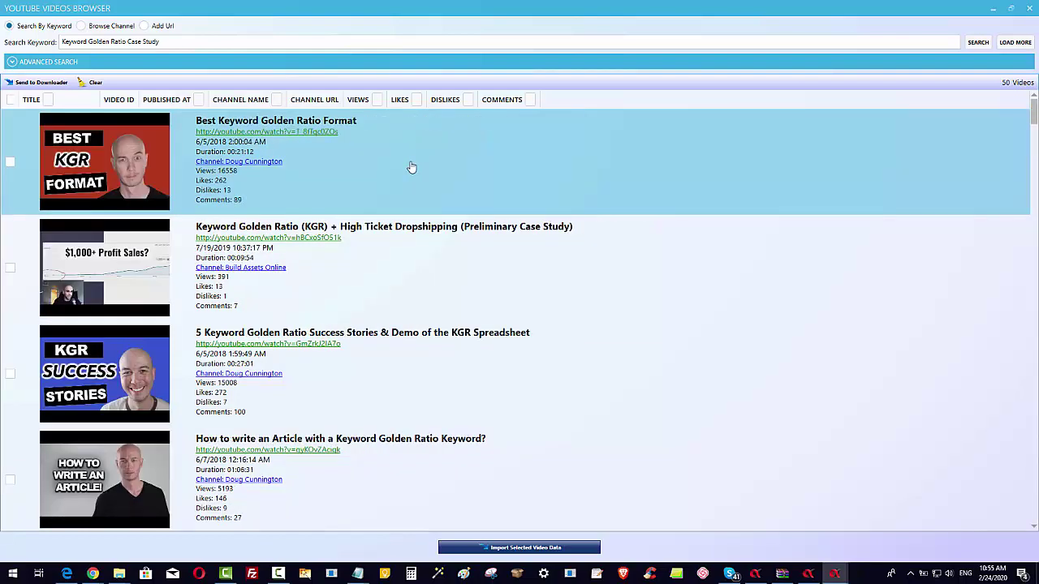
pyautogui.click(11, 100)
pyautogui.scroll(-14, 357, 232)
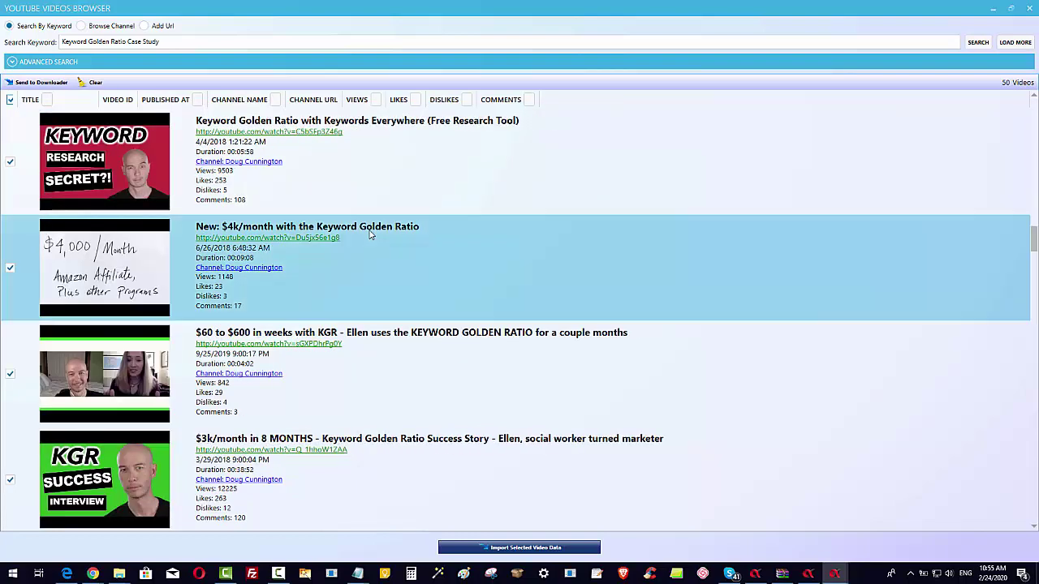
pyautogui.scroll(-9, 370, 233)
pyautogui.scroll(6, 157, 228)
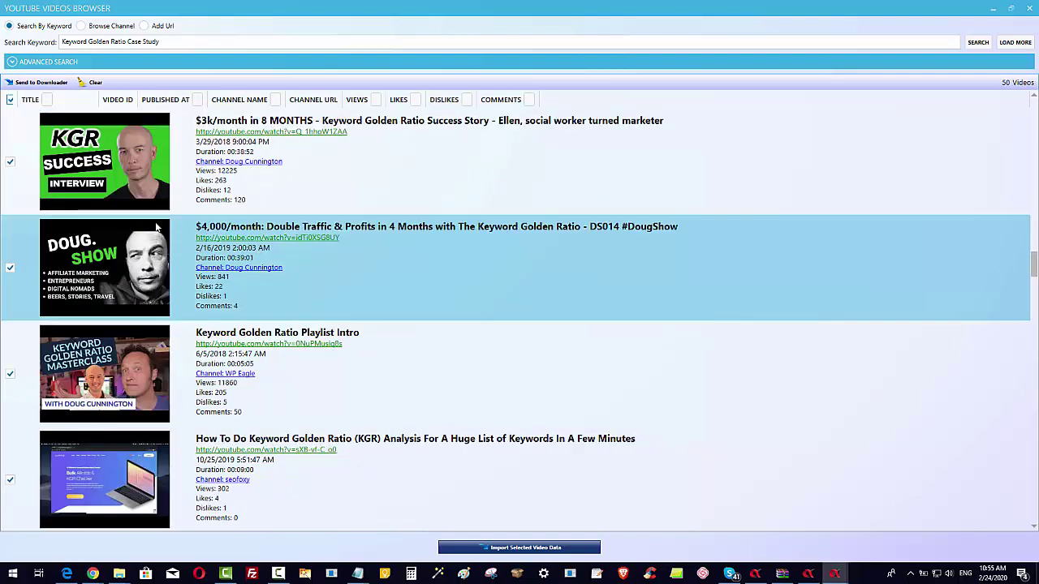
pyautogui.scroll(5, 156, 228)
pyautogui.scroll(3, 151, 239)
pyautogui.scroll(-3, 151, 239)
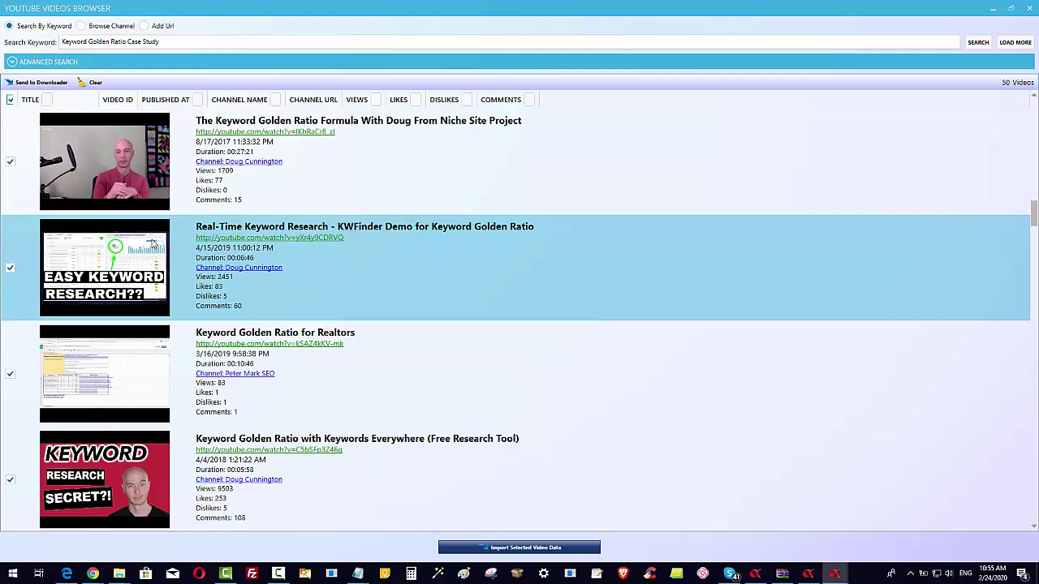
pyautogui.scroll(-12, 151, 242)
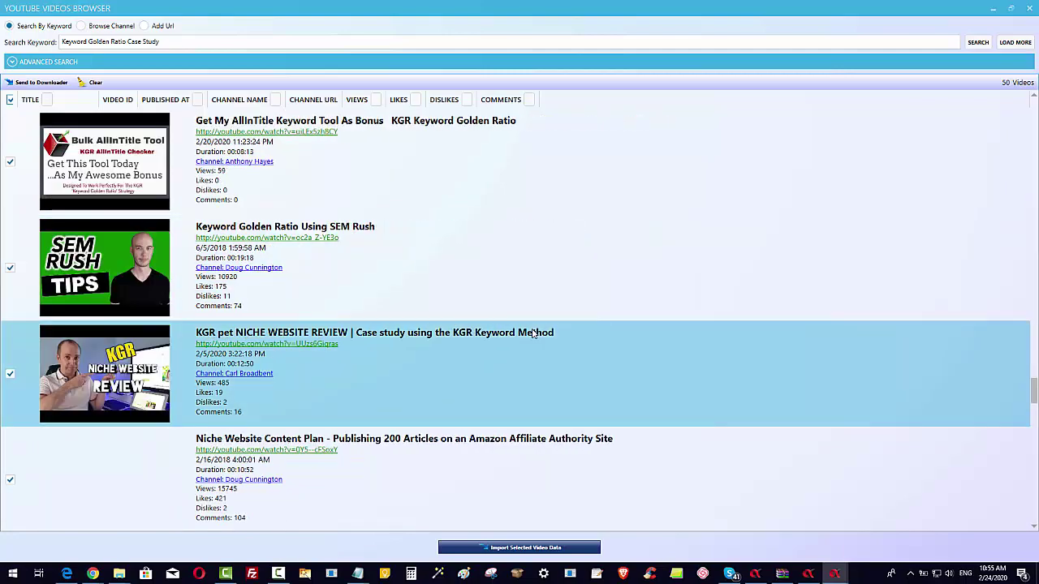
pyautogui.scroll(-10, 533, 333)
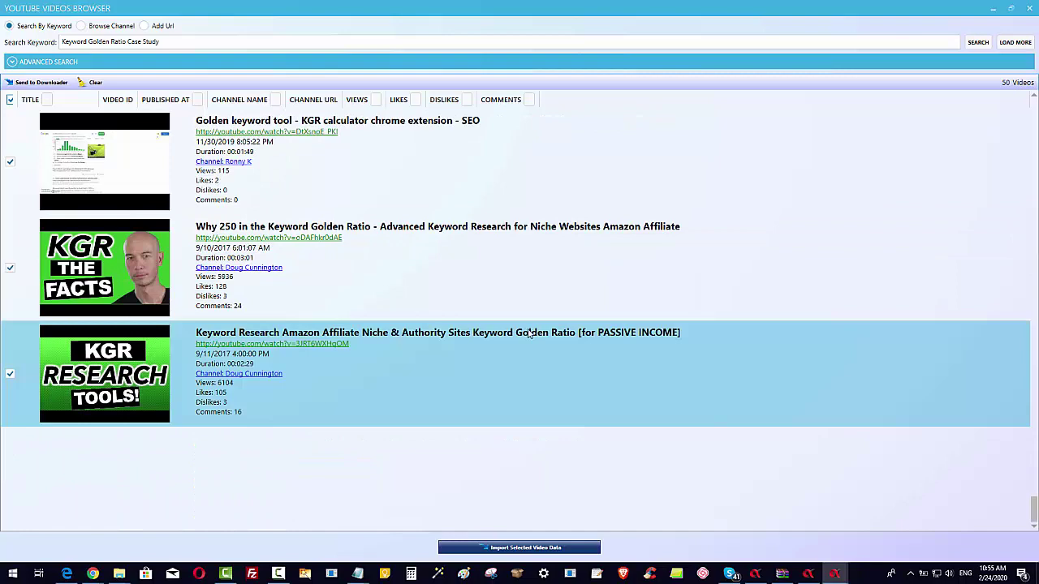
pyautogui.scroll(15, 529, 334)
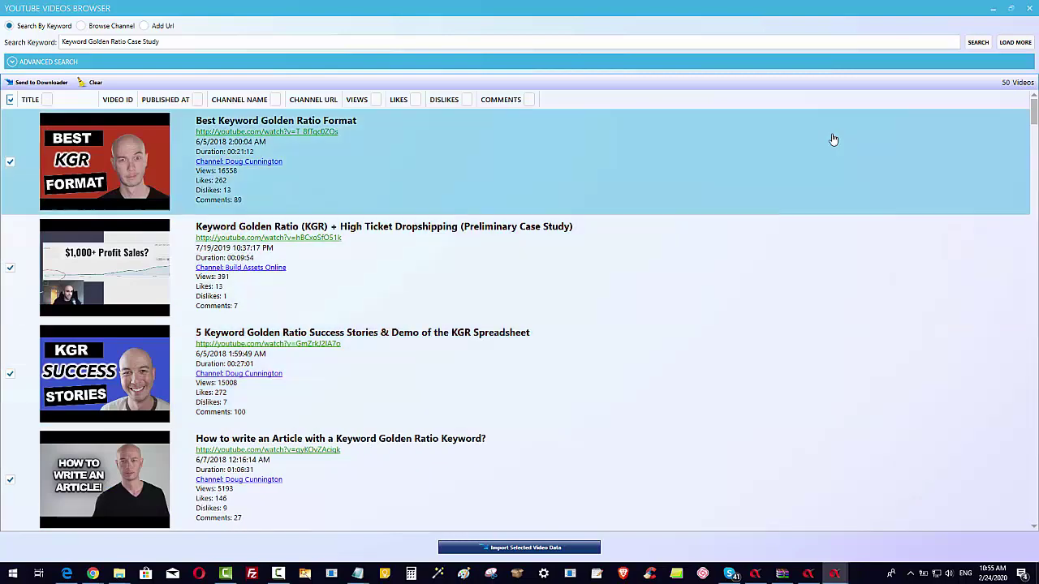
pyautogui.click(502, 549)
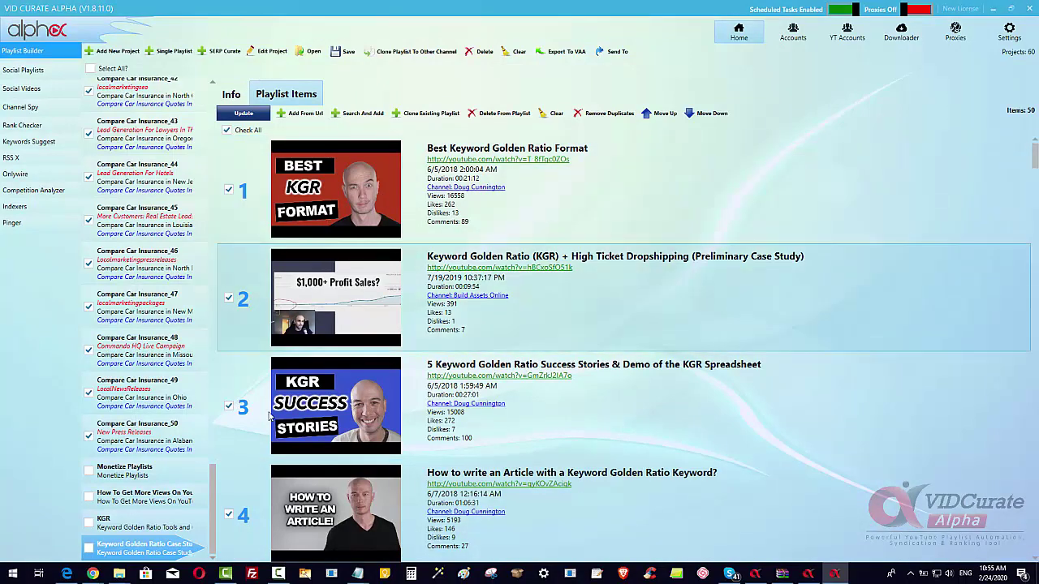
# Step: Move the video "KGR Bulk AllInTitle Keyword Golden Ratio Tool" up close to the beginning of the playlist
pyautogui.scroll(-15, 663, 295)
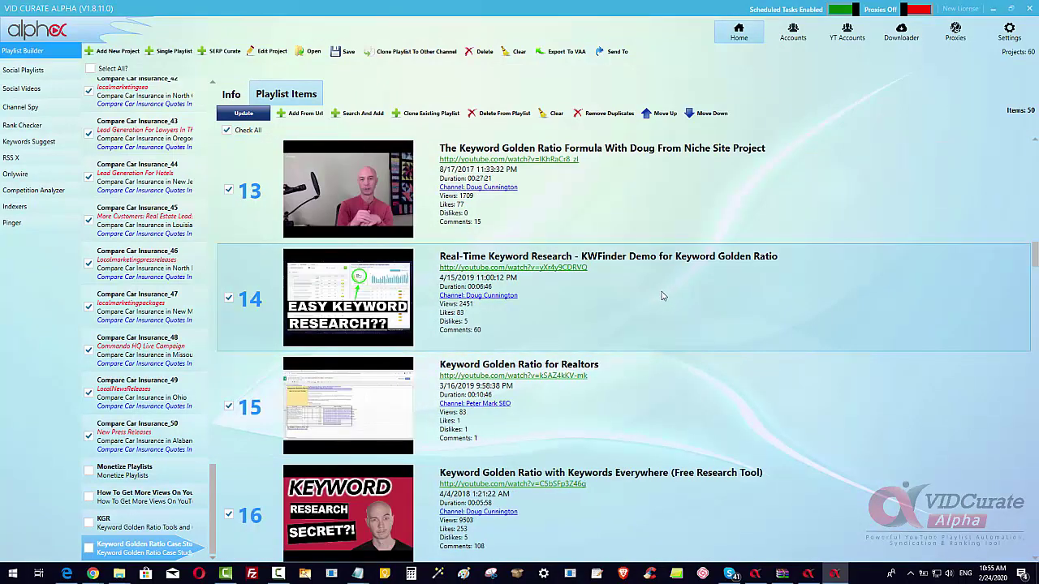
pyautogui.scroll(-9, 663, 297)
pyautogui.scroll(3, 663, 297)
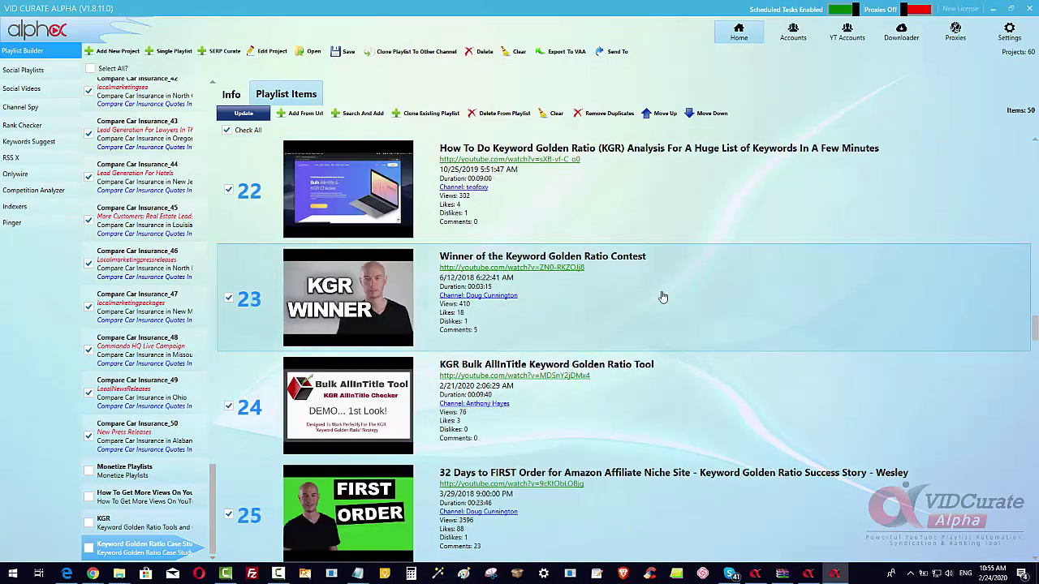
pyautogui.click(242, 440)
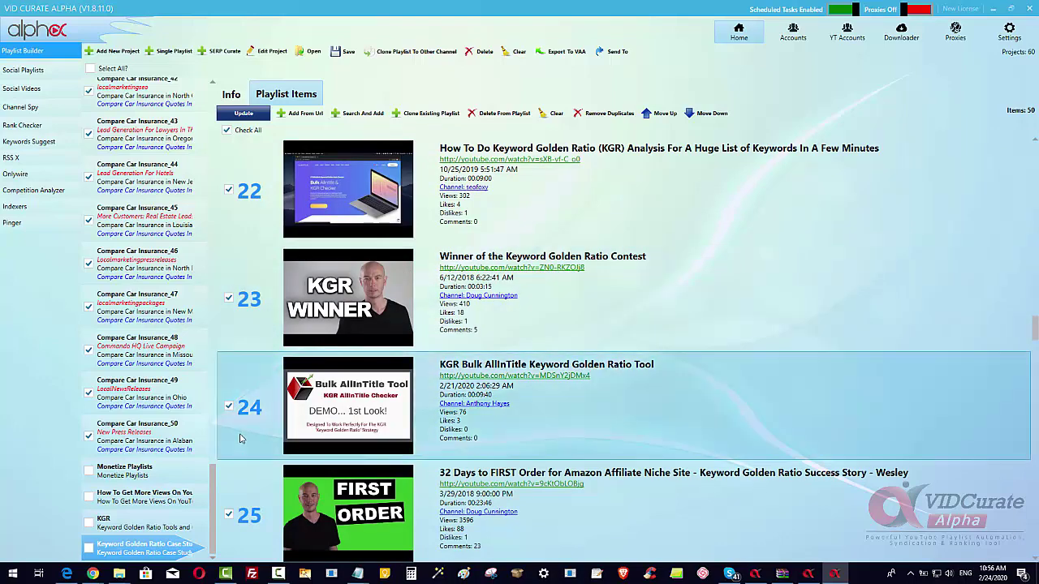
pyautogui.click(654, 115)
pyautogui.click(654, 115)
pyautogui.click(653, 116)
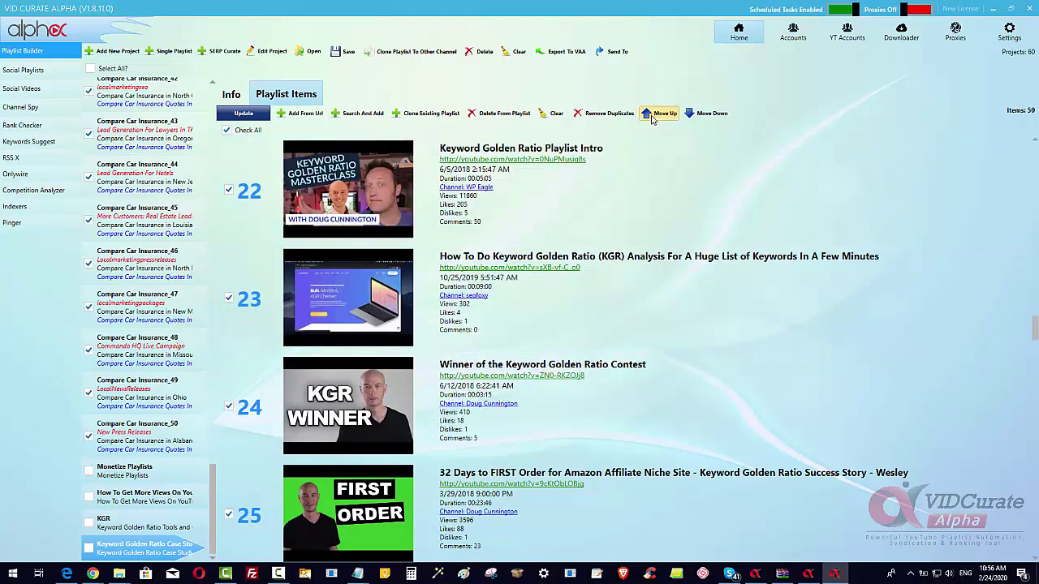
pyautogui.scroll(20, 645, 194)
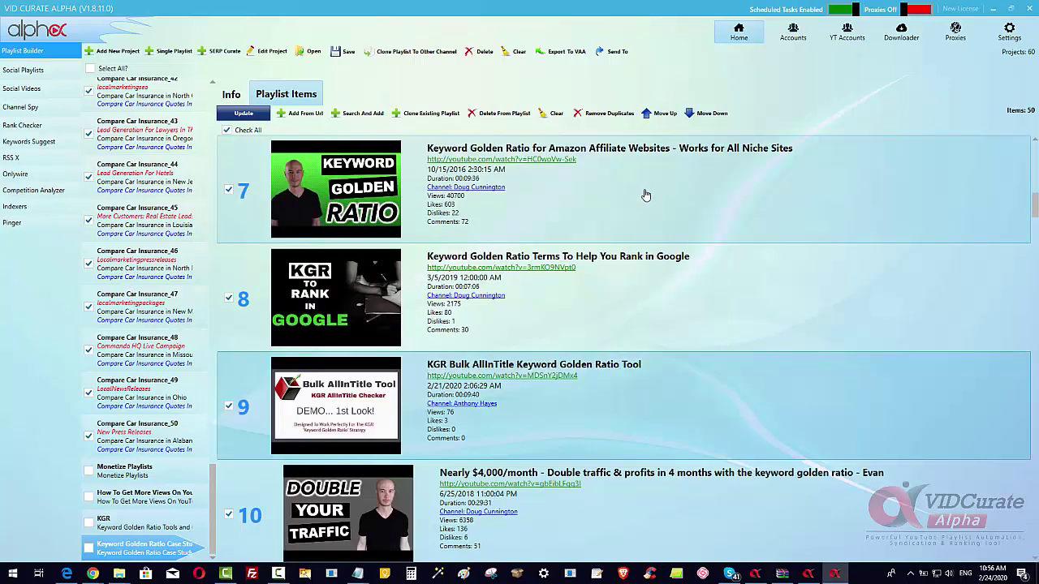
pyautogui.click(658, 115)
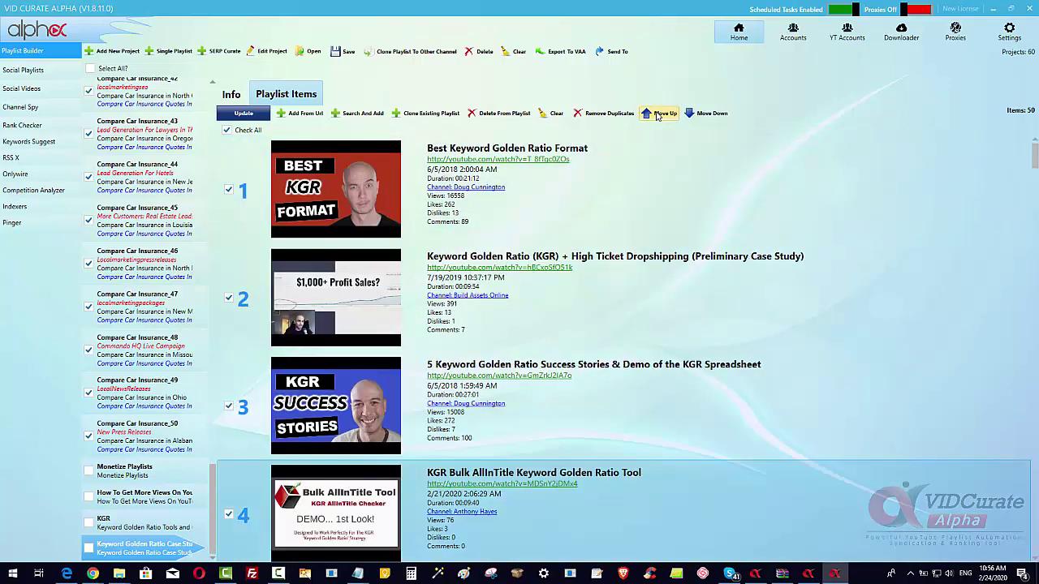
pyautogui.click(657, 115)
pyautogui.click(657, 115)
# Step: Lower the "KGR Bulk AllInTitle Keyword Golden Ratio Tool" video to position 5 in the playlist
pyautogui.click(702, 115)
pyautogui.click(703, 115)
pyautogui.click(703, 115)
# Step: Move the video "Get My AllInTitle Keyword Tool As Bonus KGR Keyword Golden Ratio" up to position 12 in the playlist
pyautogui.scroll(-10, 667, 259)
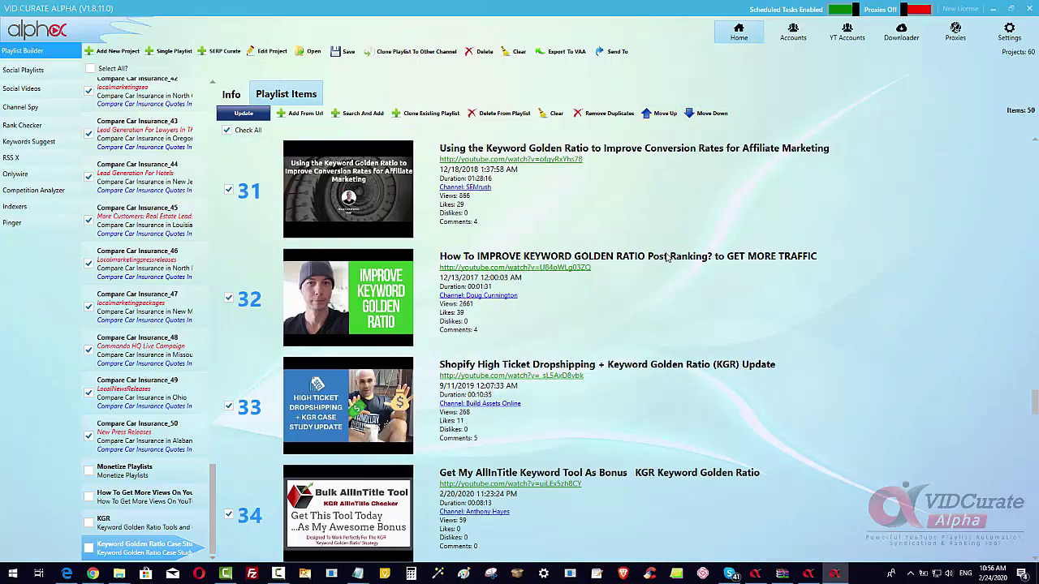
pyautogui.scroll(-6, 667, 258)
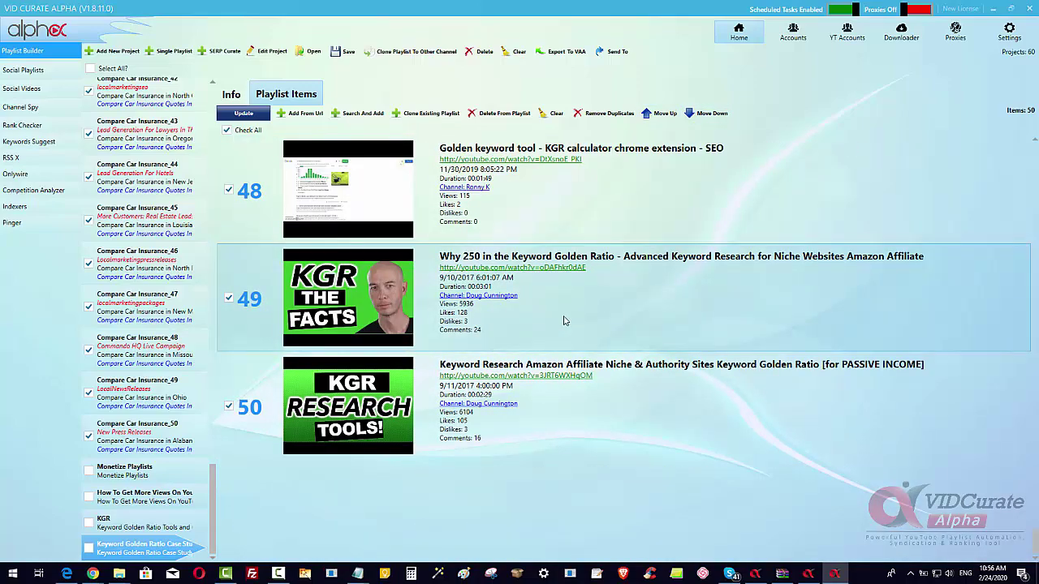
pyautogui.scroll(6, 570, 317)
pyautogui.scroll(1, 570, 317)
pyautogui.scroll(-3, 564, 317)
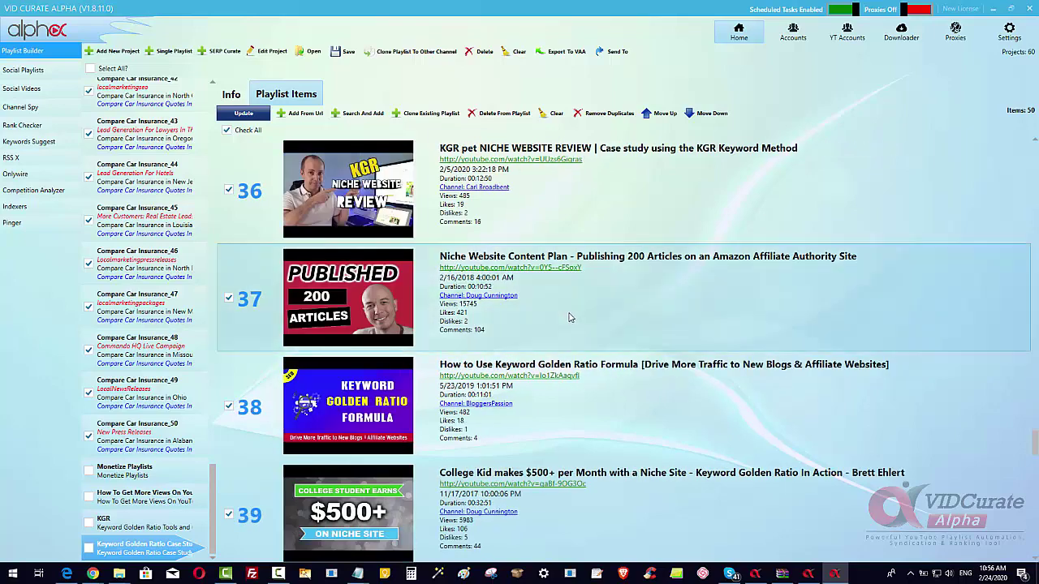
pyautogui.scroll(1, 560, 317)
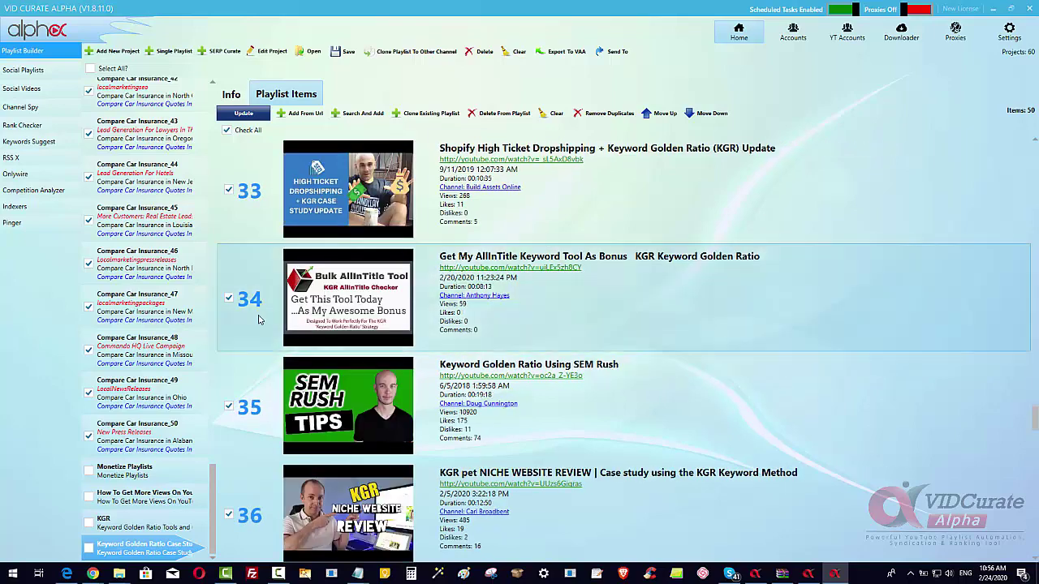
pyautogui.click(258, 319)
pyautogui.click(654, 114)
pyautogui.click(654, 115)
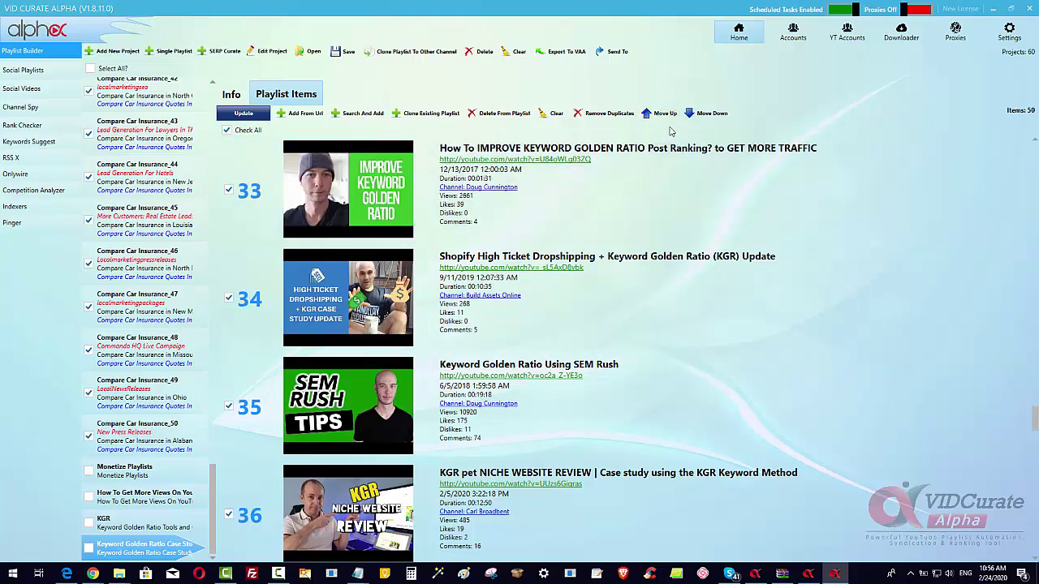
pyautogui.scroll(6, 681, 203)
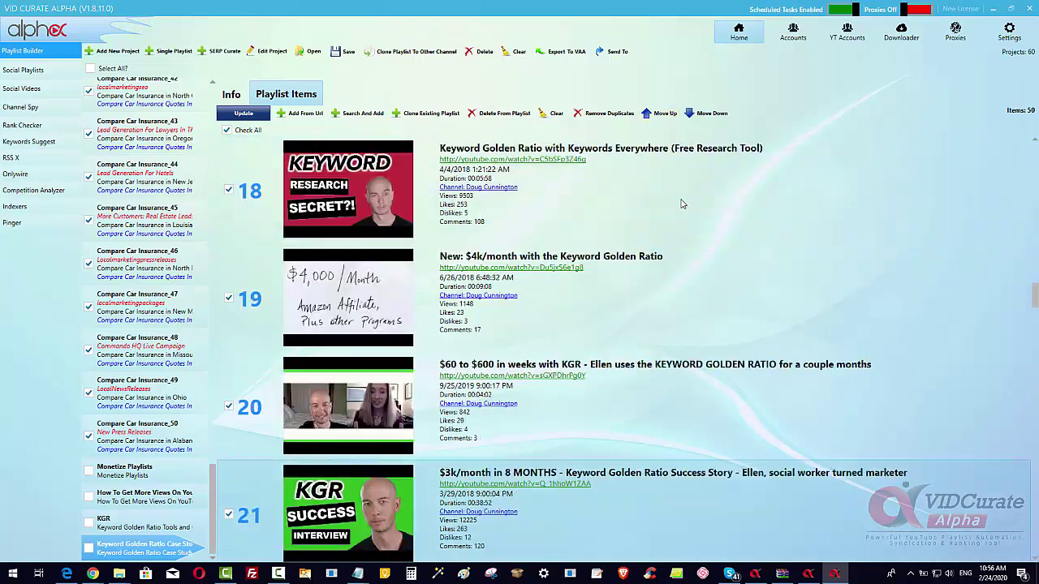
pyautogui.scroll(4, 681, 202)
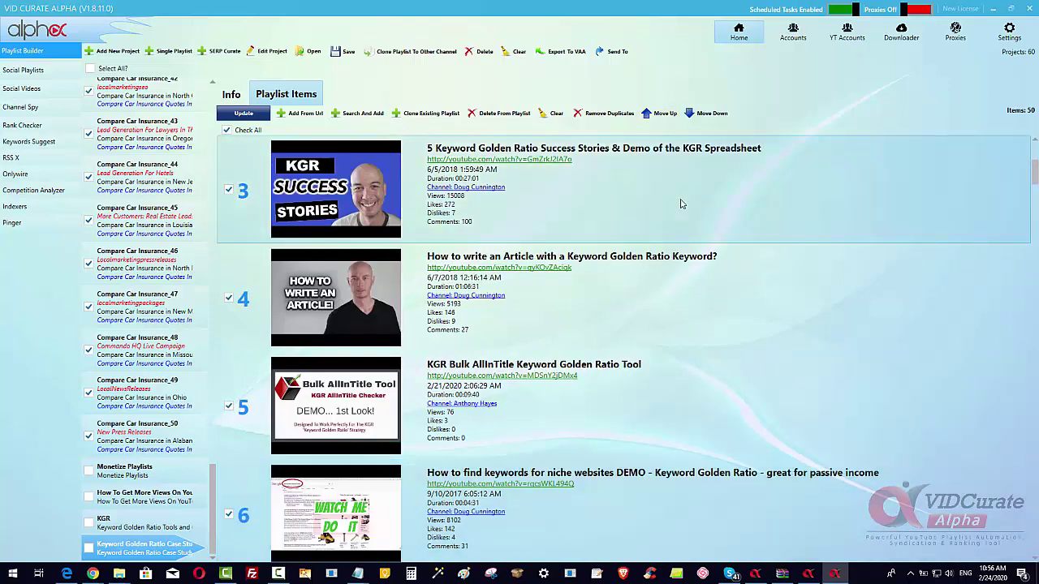
pyautogui.scroll(-3, 682, 203)
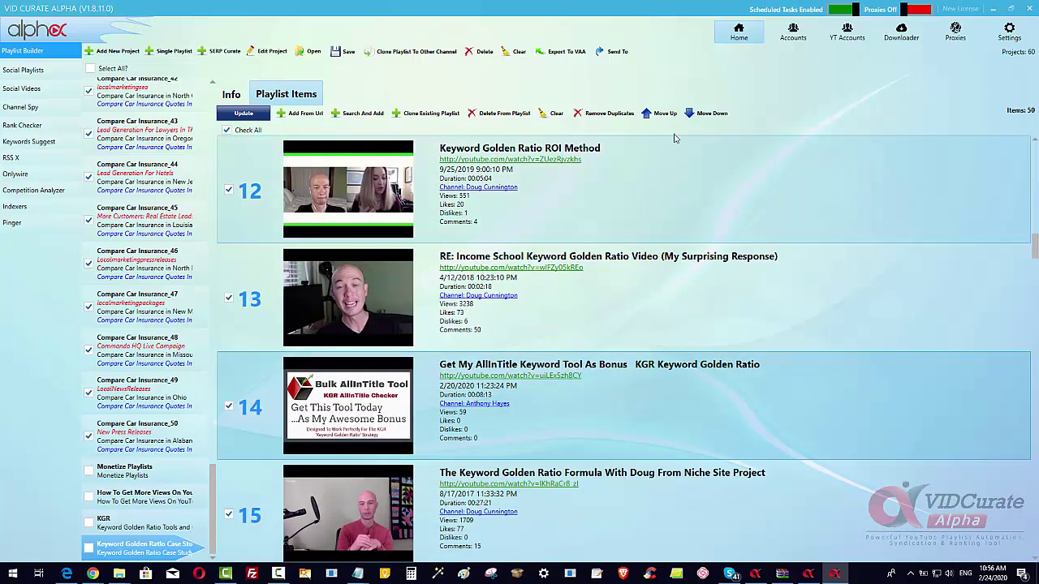
pyautogui.click(663, 115)
pyautogui.click(663, 114)
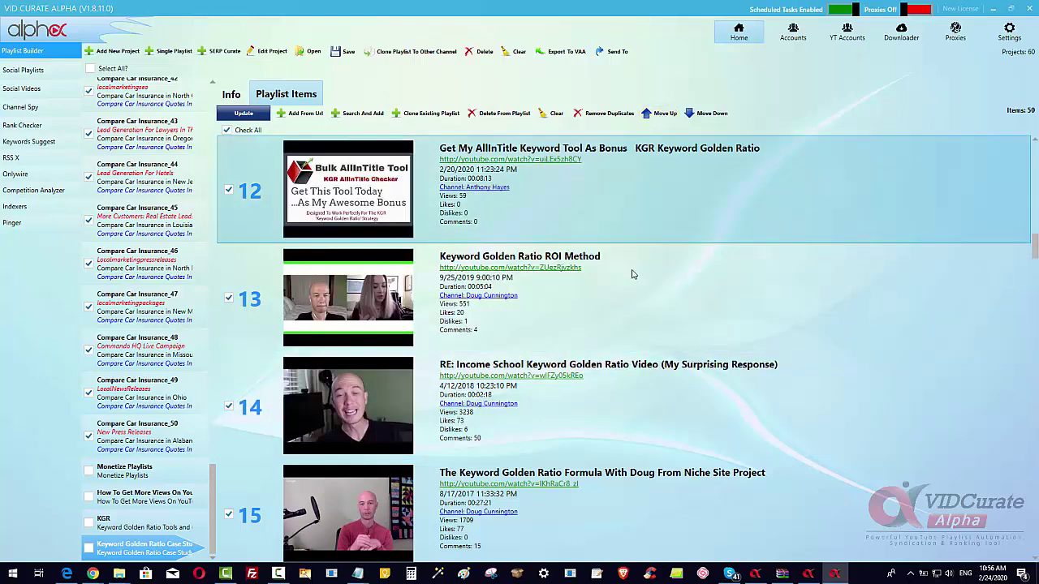
pyautogui.scroll(-4, 635, 277)
pyautogui.scroll(-5, 636, 277)
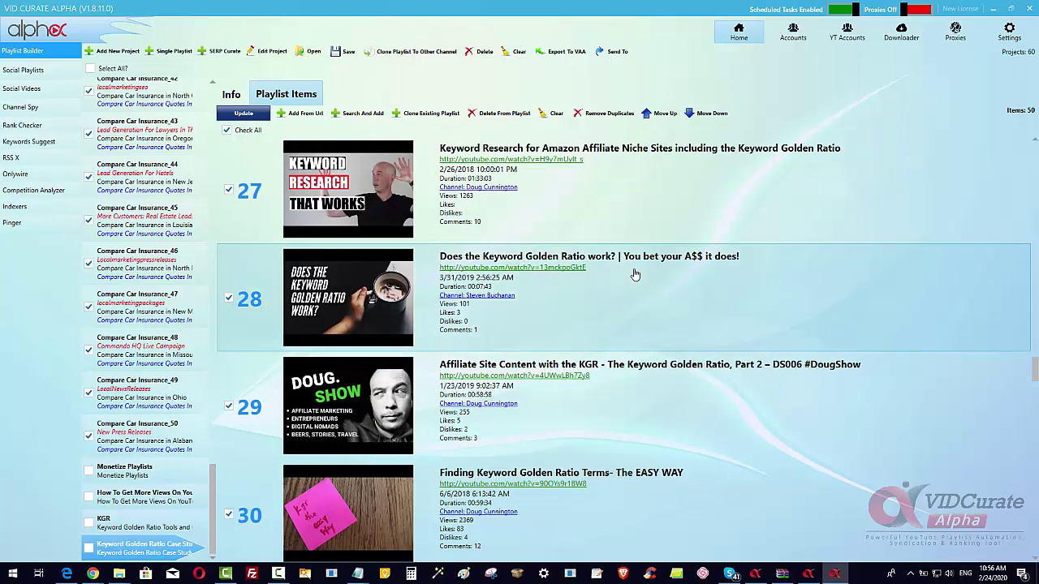
pyautogui.scroll(-3, 635, 272)
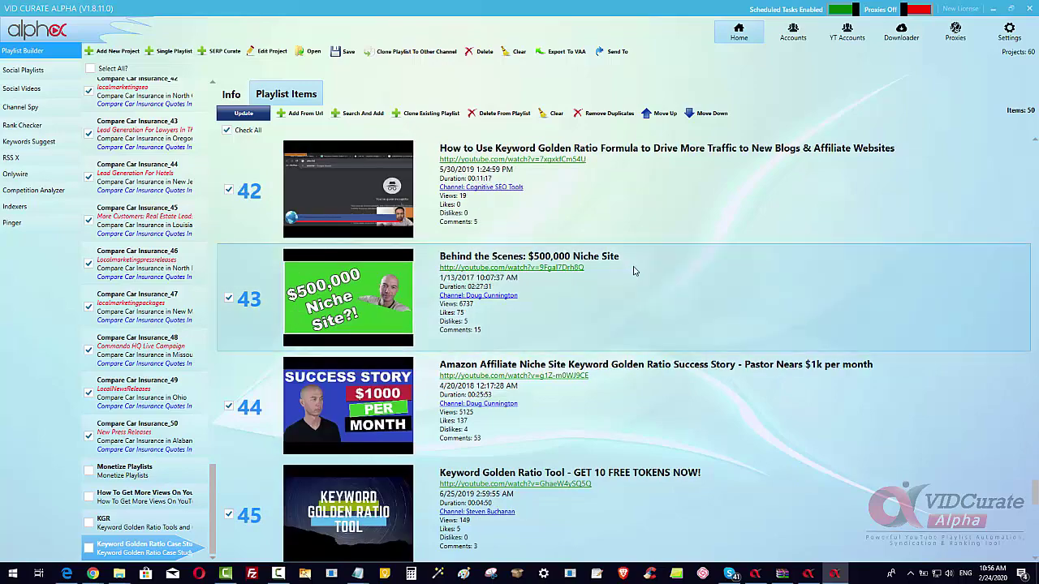
pyautogui.scroll(15, 635, 272)
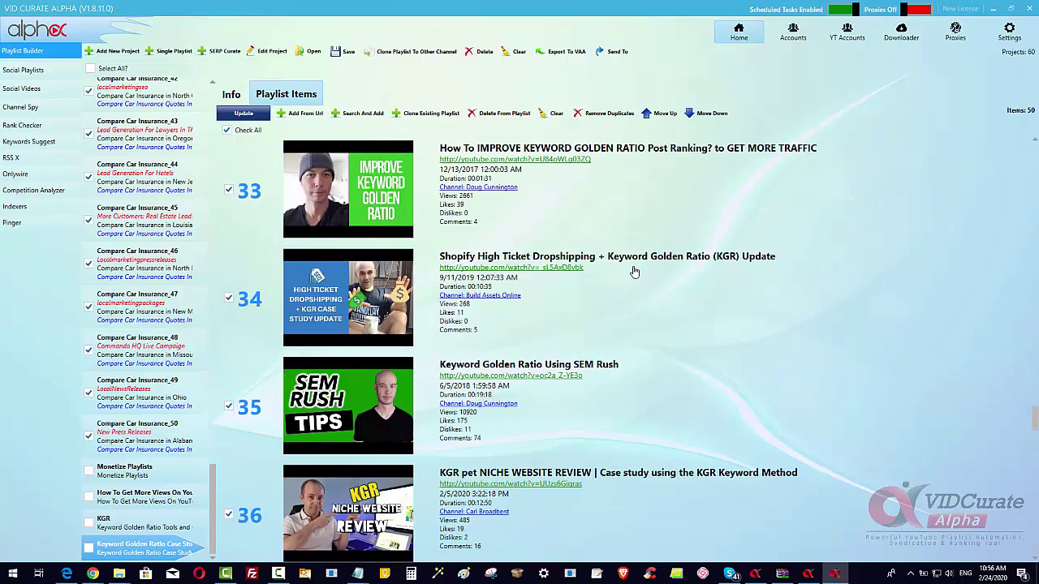
pyautogui.scroll(-2, 635, 272)
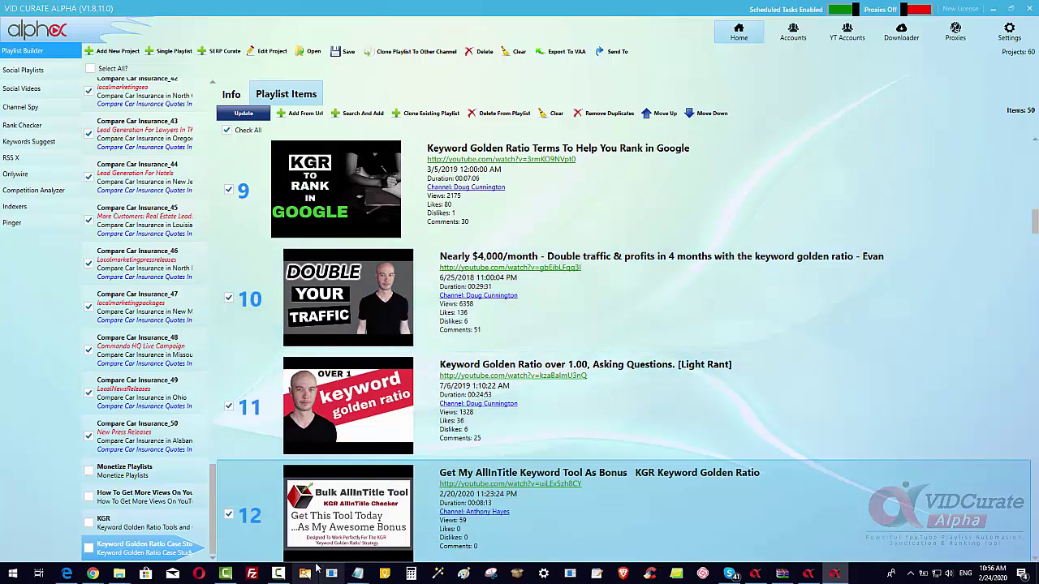
pyautogui.click(92, 574)
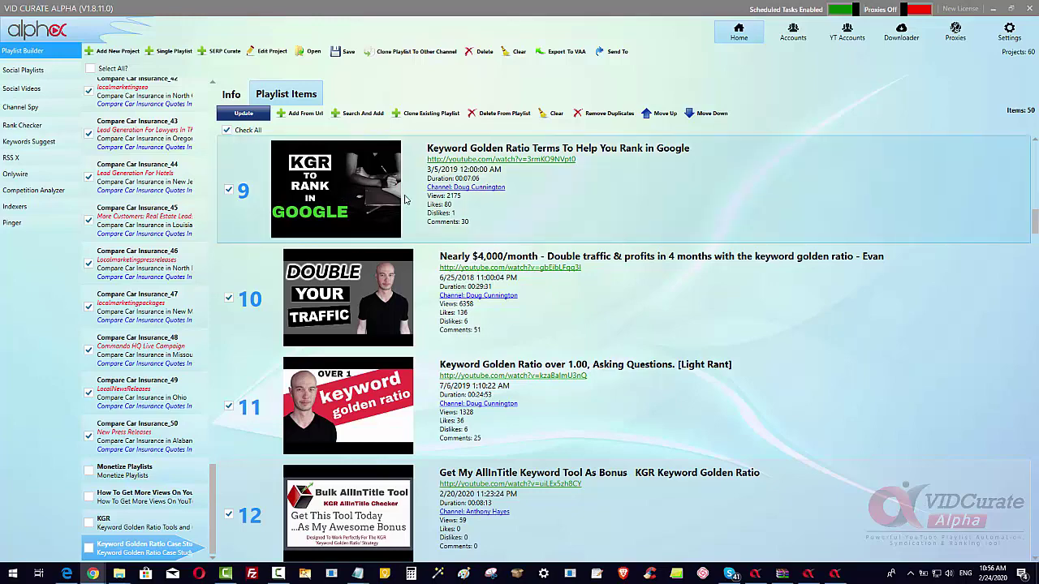
pyautogui.scroll(5, 650, 244)
pyautogui.click(296, 113)
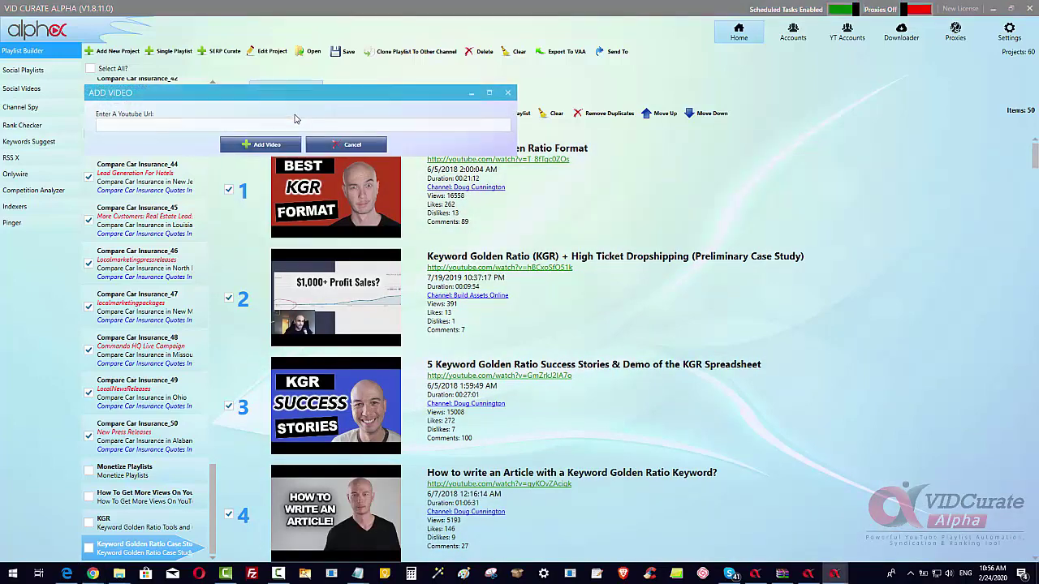
pyautogui.rightClick(258, 124)
pyautogui.click(278, 166)
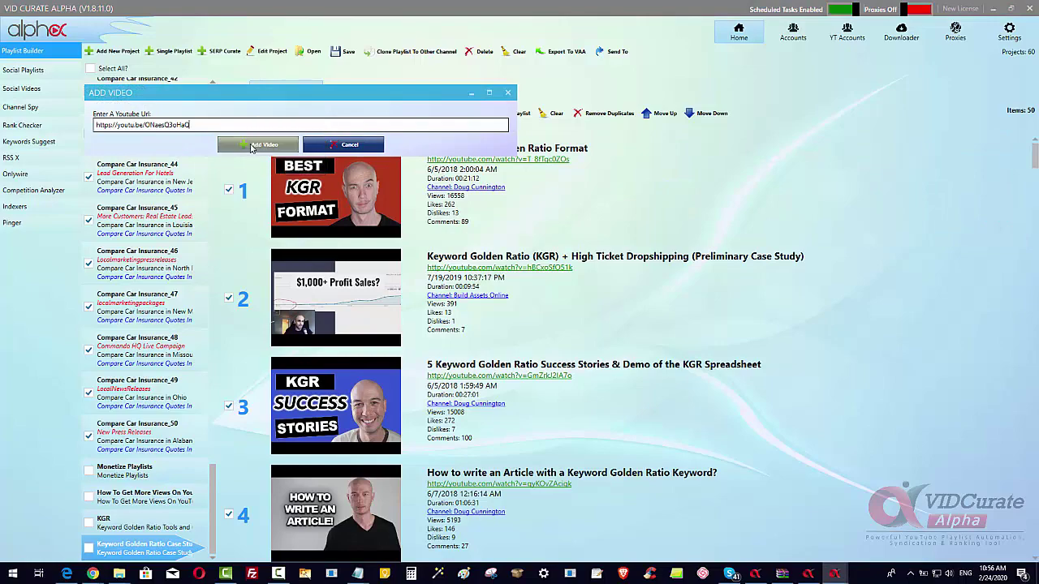
pyautogui.click(248, 145)
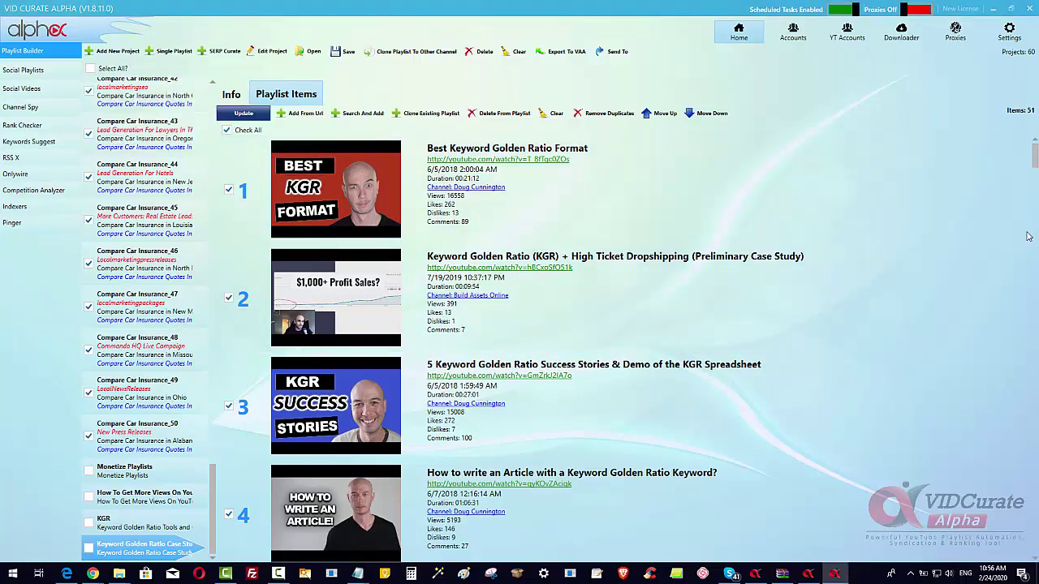
# Step: Include the added video "KGR Keyword Tool Latest Updates and Demo" and move it from the playlist's end to position 3
pyautogui.moveTo(1034, 158); pyautogui.dragTo(1014, 556)
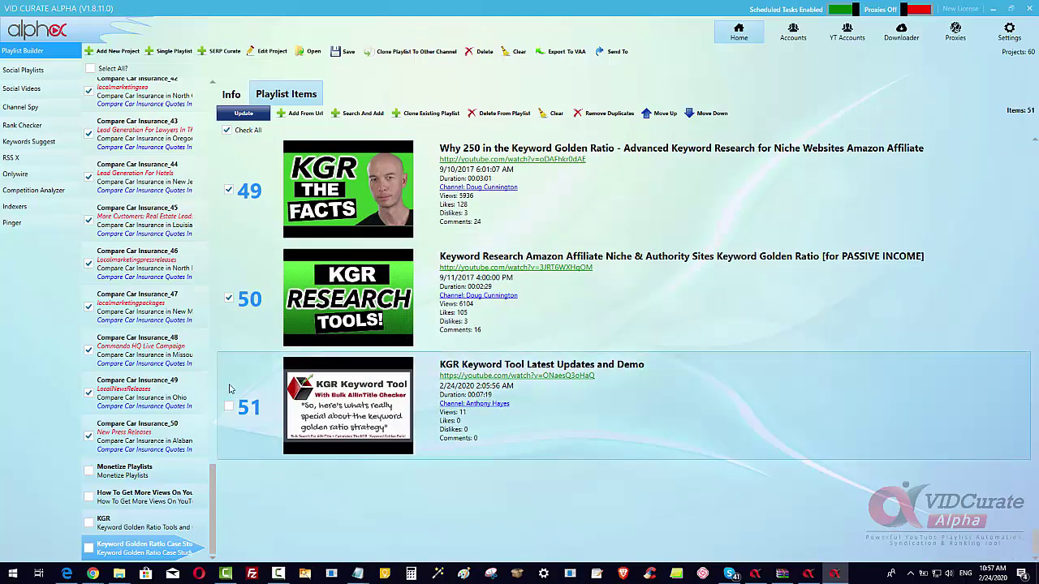
pyautogui.click(230, 389)
pyautogui.click(229, 407)
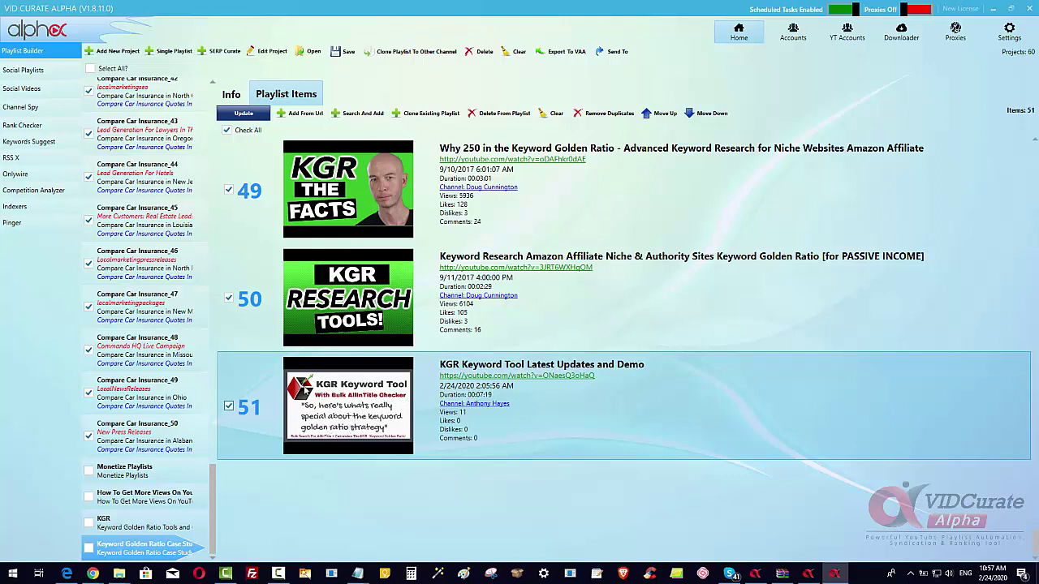
pyautogui.click(662, 115)
pyautogui.click(659, 115)
pyautogui.click(659, 115)
pyautogui.click(658, 115)
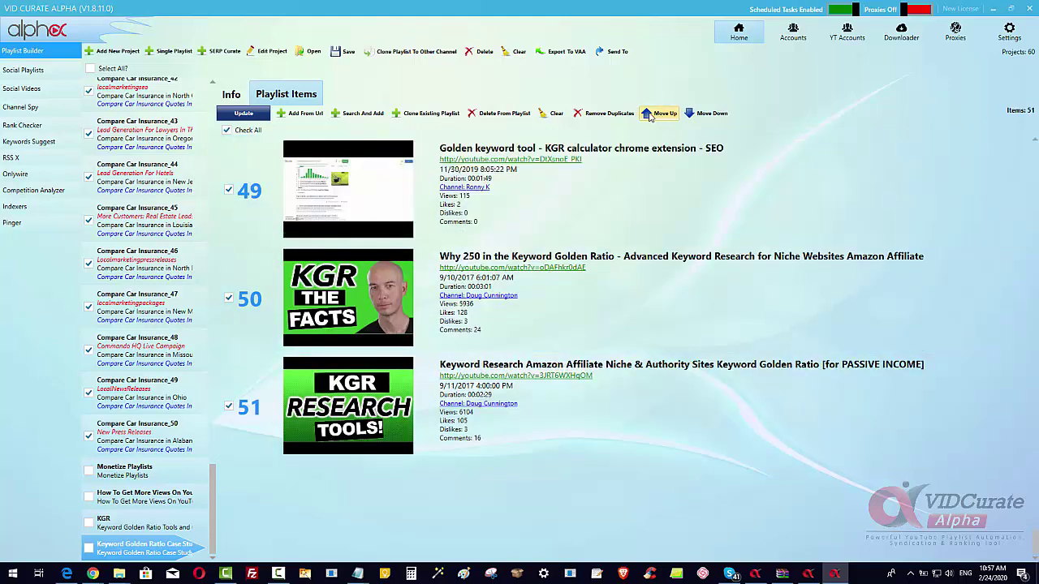
pyautogui.click(650, 115)
pyautogui.scroll(20, 662, 179)
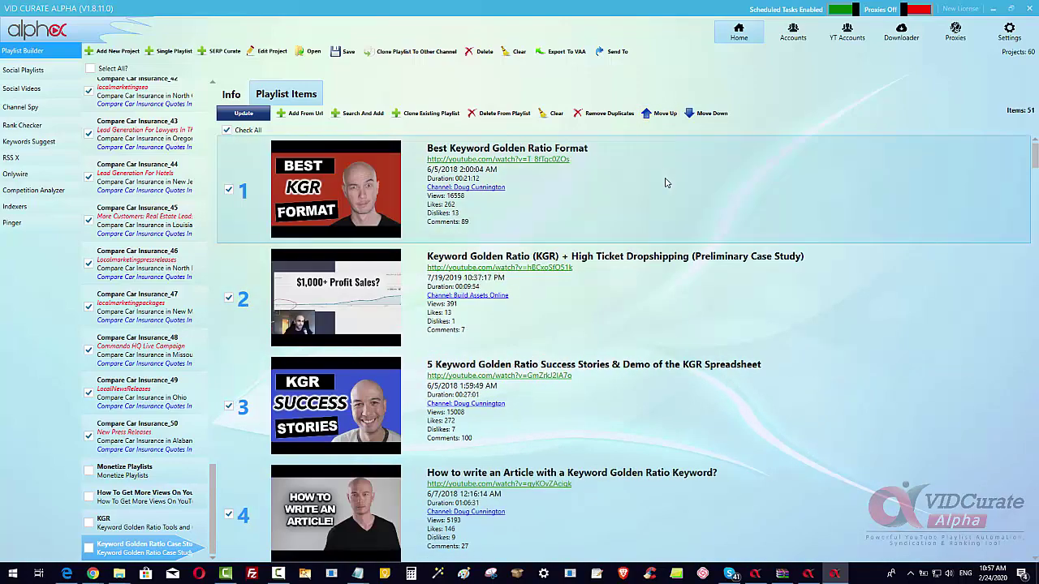
pyautogui.click(667, 119)
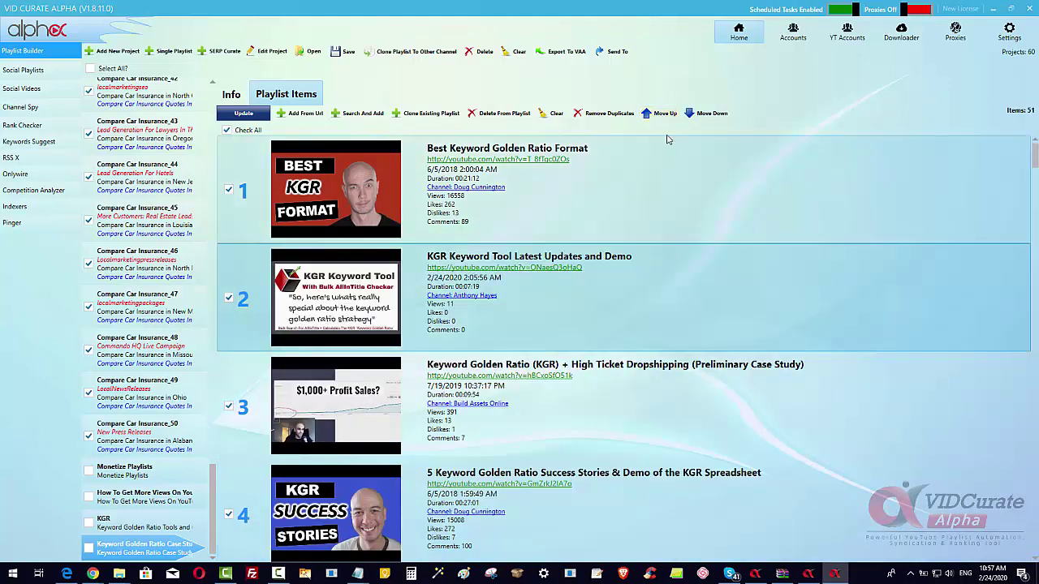
pyautogui.click(706, 114)
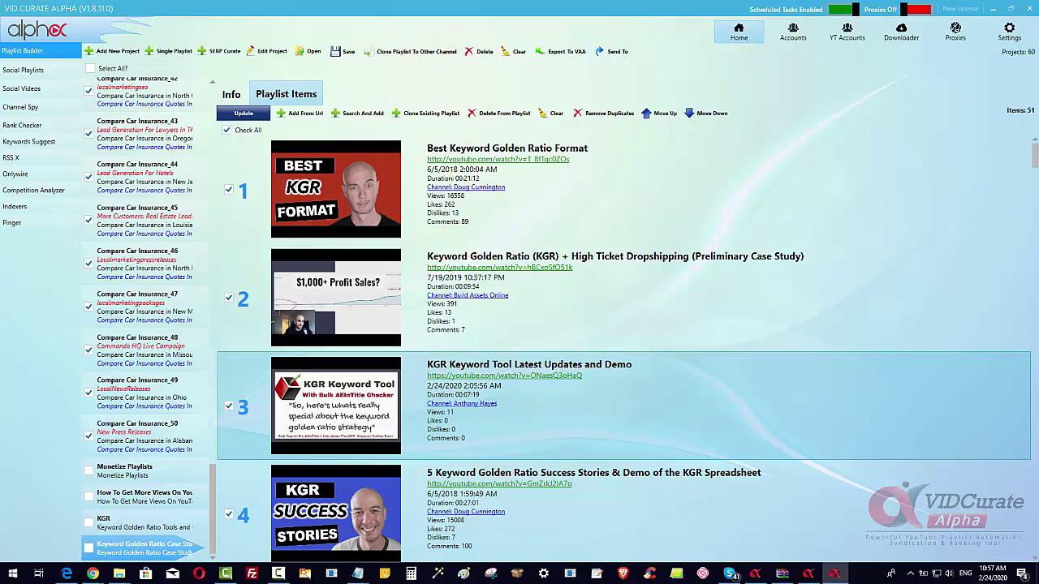
pyautogui.click(92, 574)
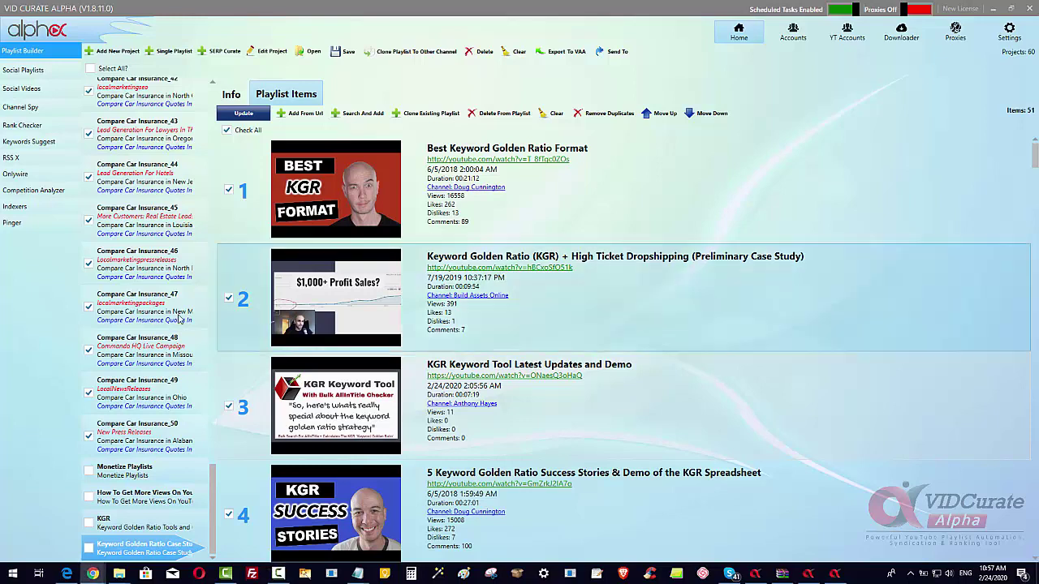
pyautogui.click(299, 116)
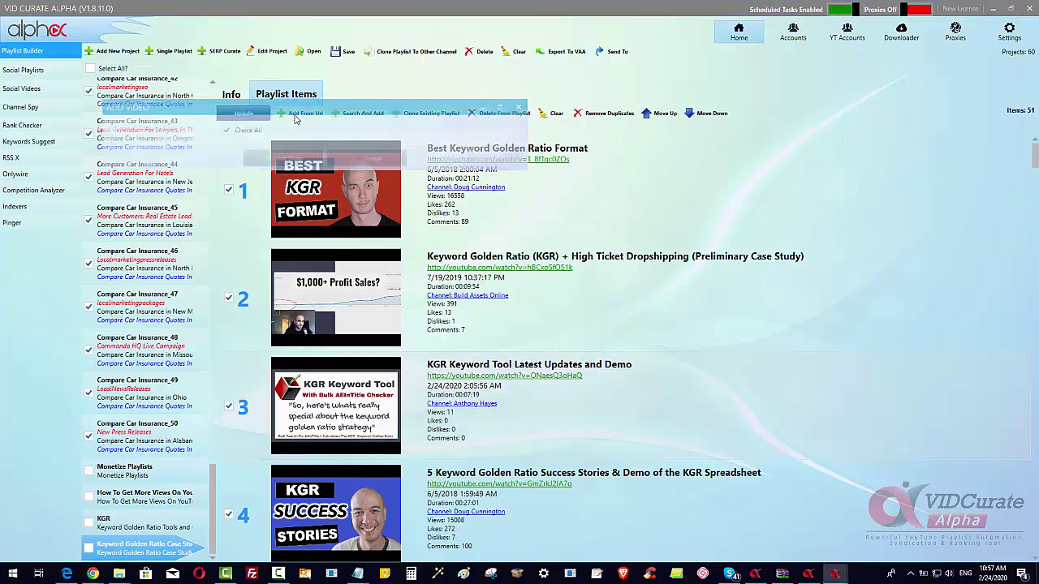
pyautogui.rightClick(338, 140)
pyautogui.click(362, 181)
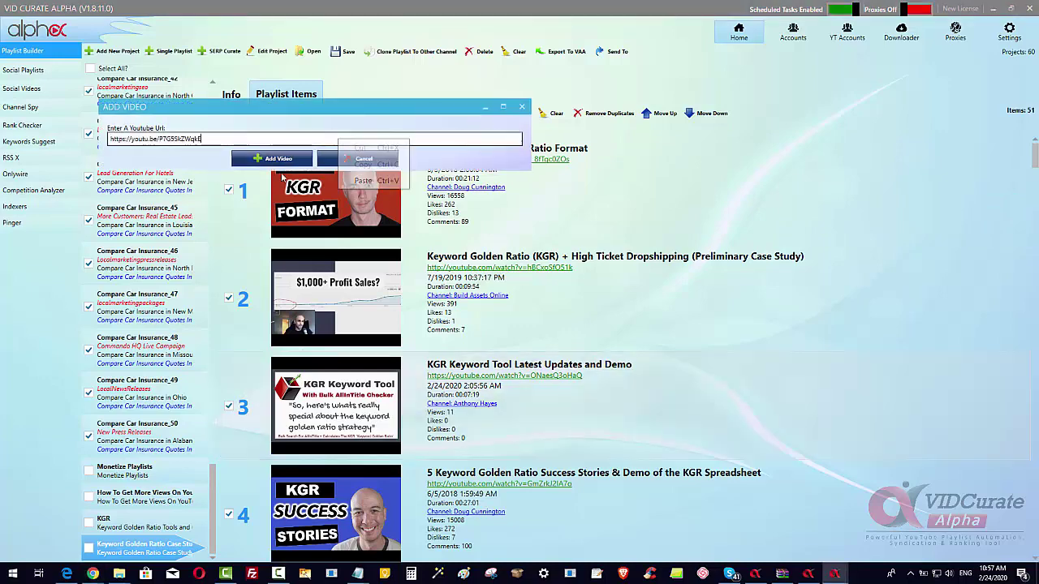
pyautogui.click(279, 158)
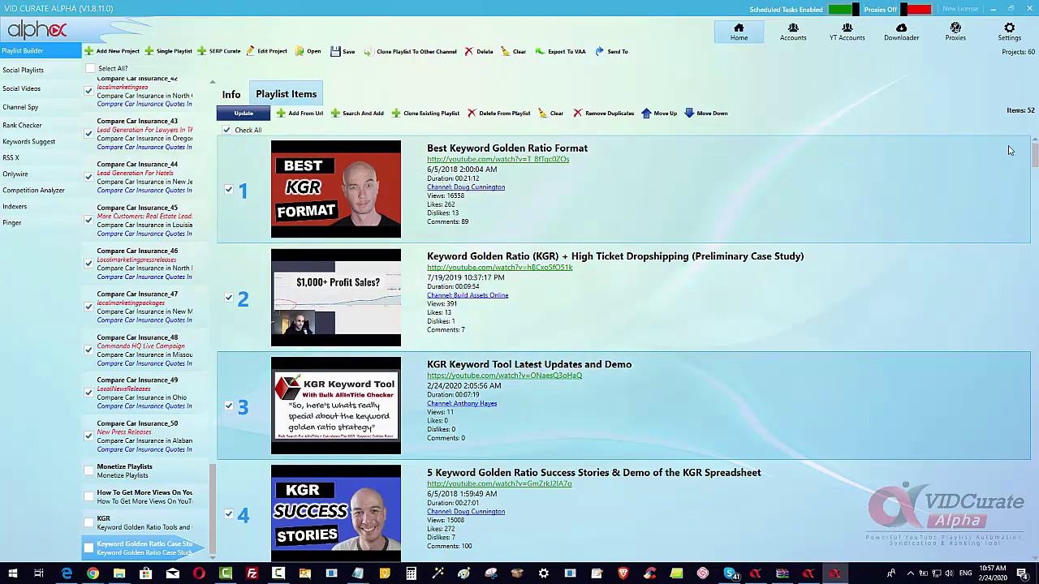
# Step: Include the newly added video "1st Look At KGR Keyword Tool With Bulk AllInTitle" and update the playlist
pyautogui.moveTo(1035, 156); pyautogui.dragTo(1015, 559)
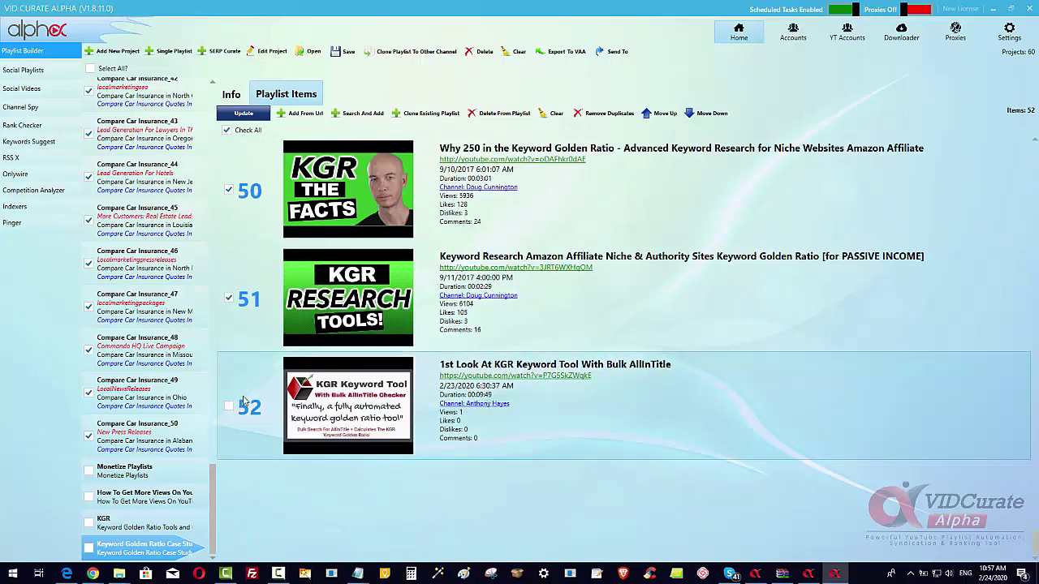
pyautogui.click(248, 378)
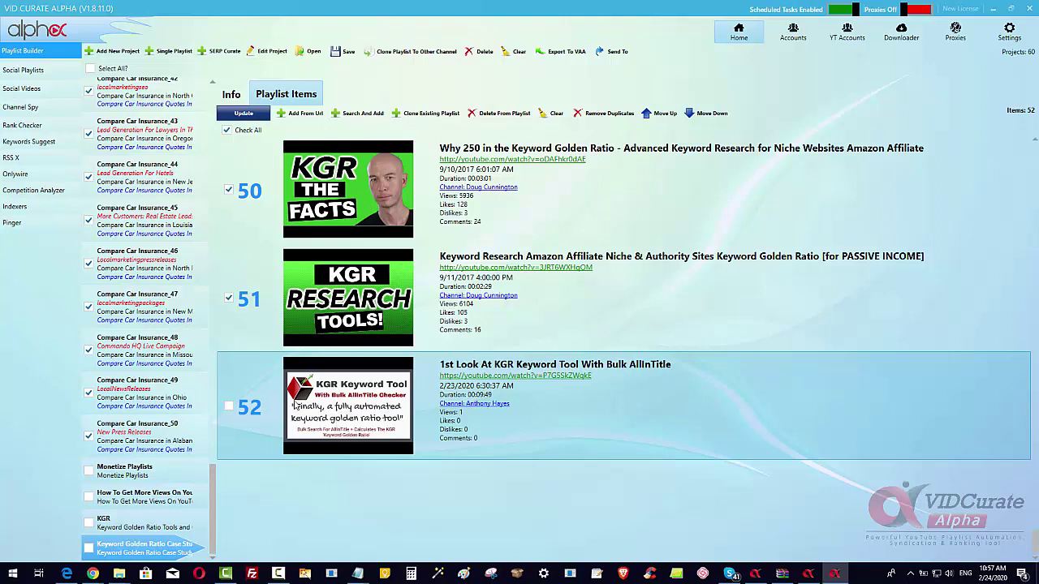
pyautogui.click(228, 406)
pyautogui.click(251, 119)
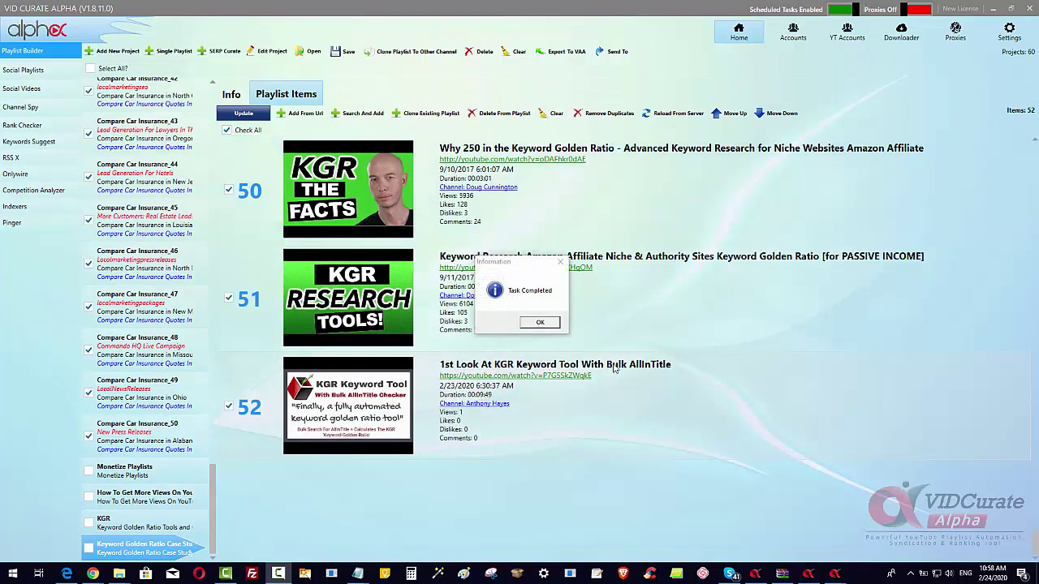
pyautogui.click(540, 323)
# Step: Move the video "1st Look At KGR Keyword Tool With Bulk AllInTitle" up to position 1 in the playlist
pyautogui.click(249, 372)
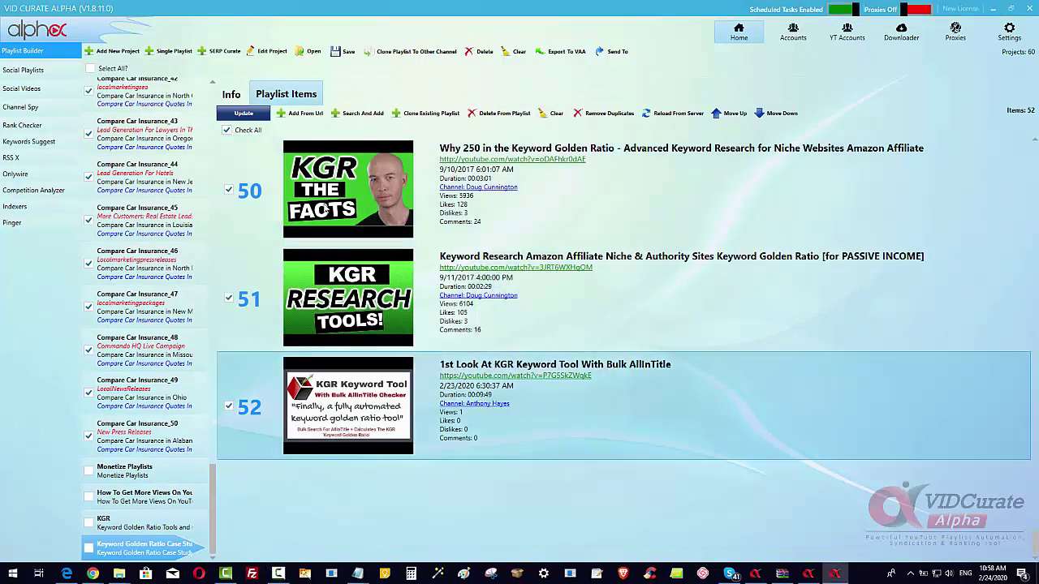
pyautogui.click(734, 116)
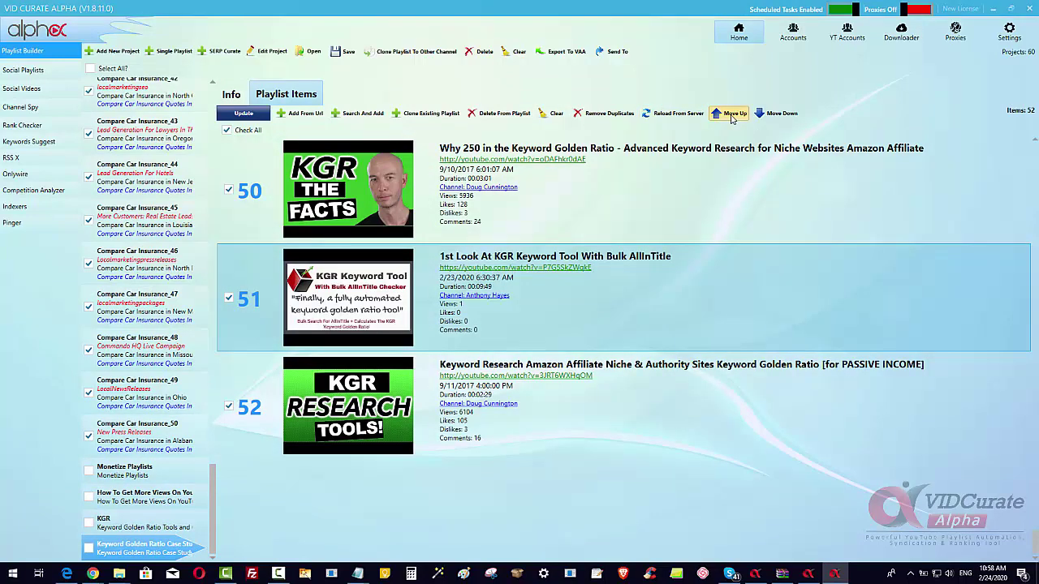
pyautogui.click(733, 116)
pyautogui.click(733, 116)
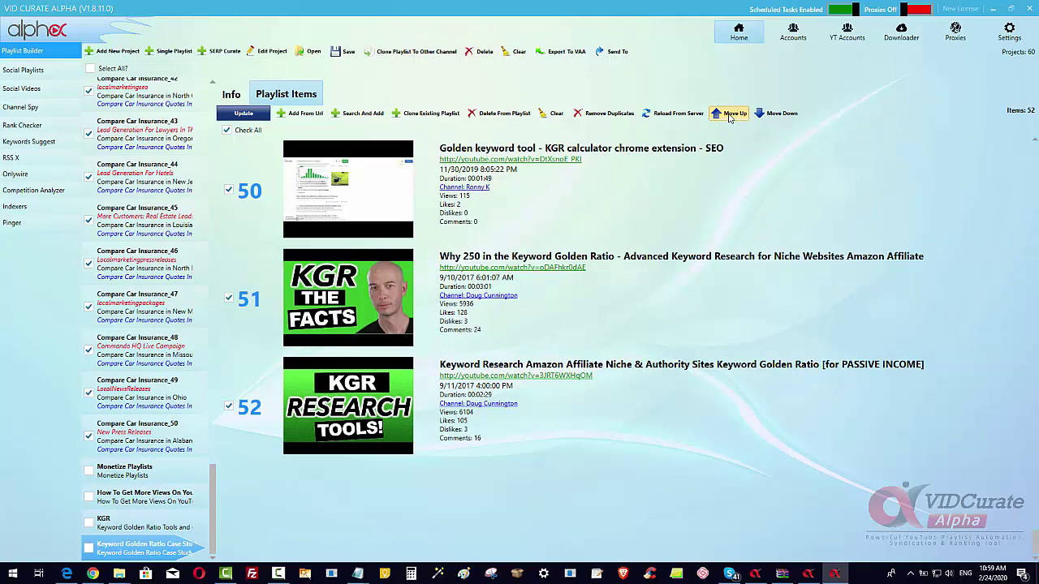
pyautogui.scroll(16, 779, 268)
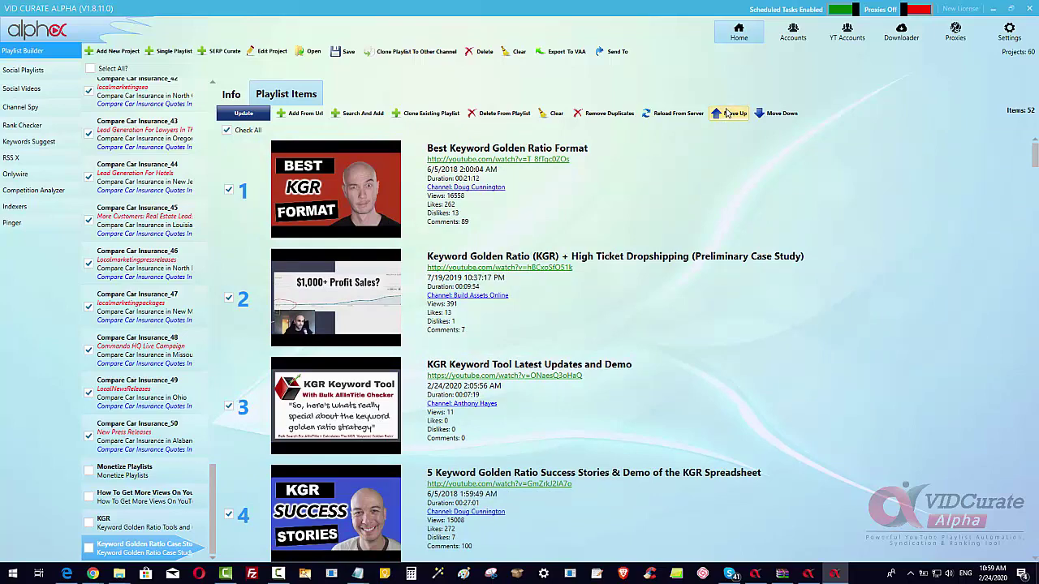
pyautogui.click(728, 113)
pyautogui.click(728, 113)
pyautogui.click(728, 112)
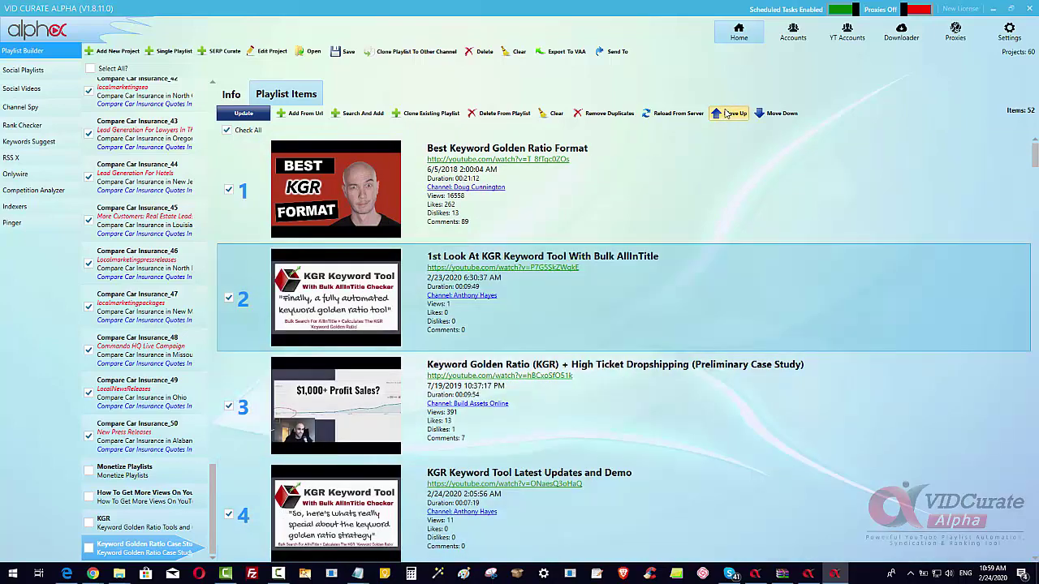
pyautogui.click(728, 113)
pyautogui.click(728, 113)
pyautogui.click(560, 323)
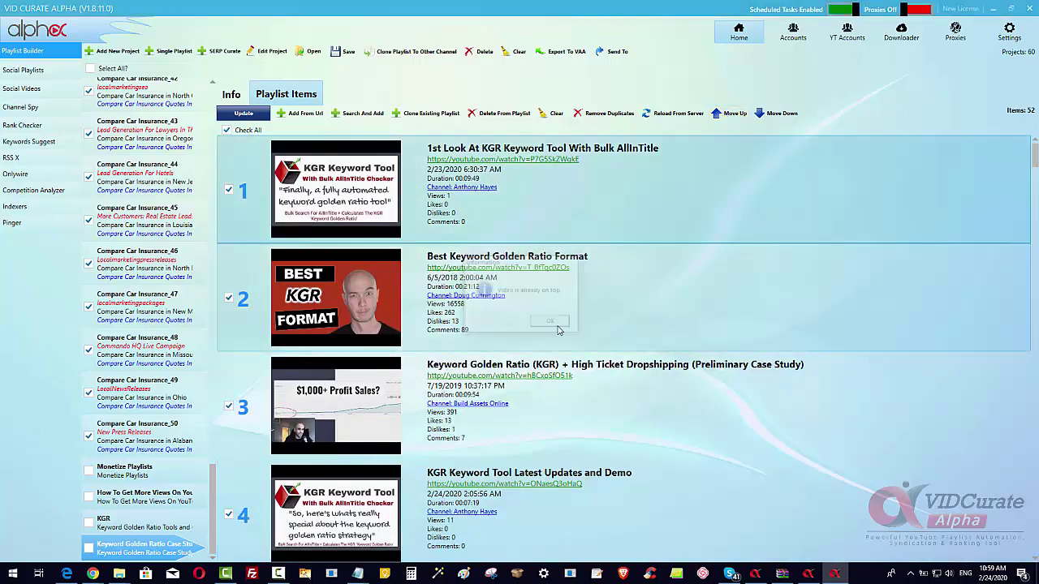
# Step: Set the playlist's thumbnail to that of the first video, "1st Look At KGR Keyword Tool With Bulk AllInTitle"
pyautogui.rightClick(365, 180)
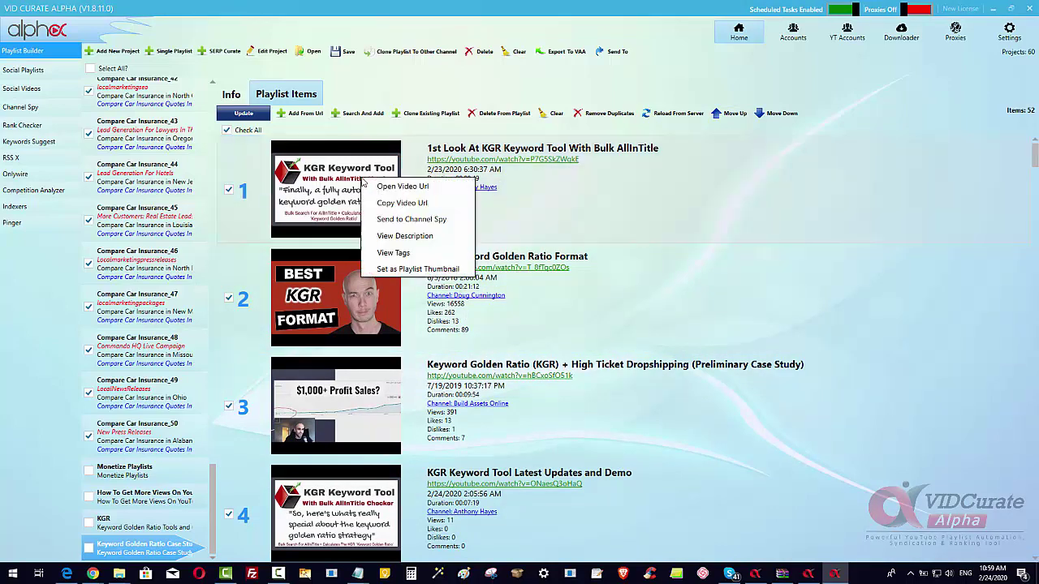
pyautogui.click(417, 268)
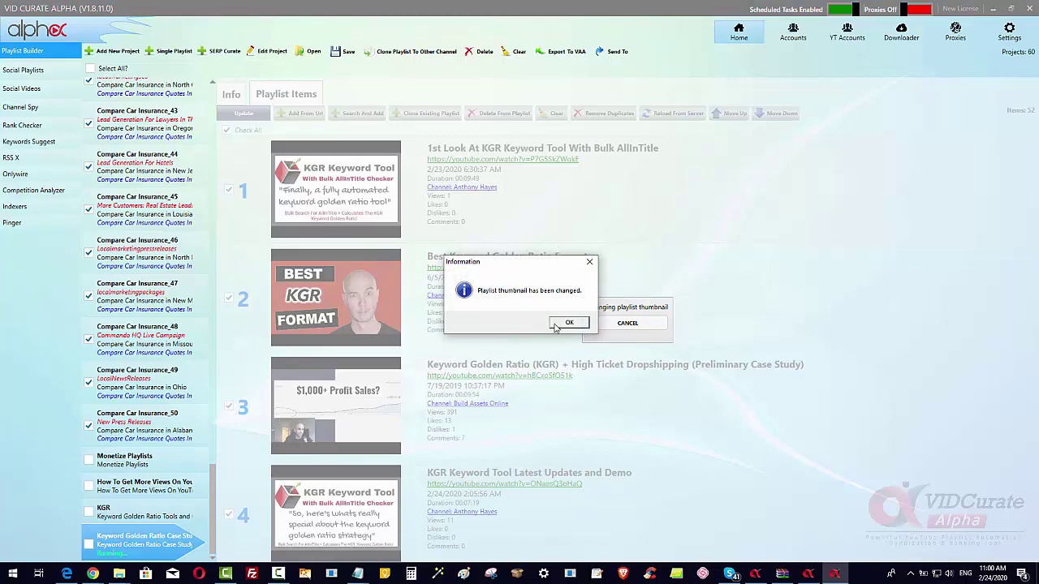
pyautogui.click(568, 323)
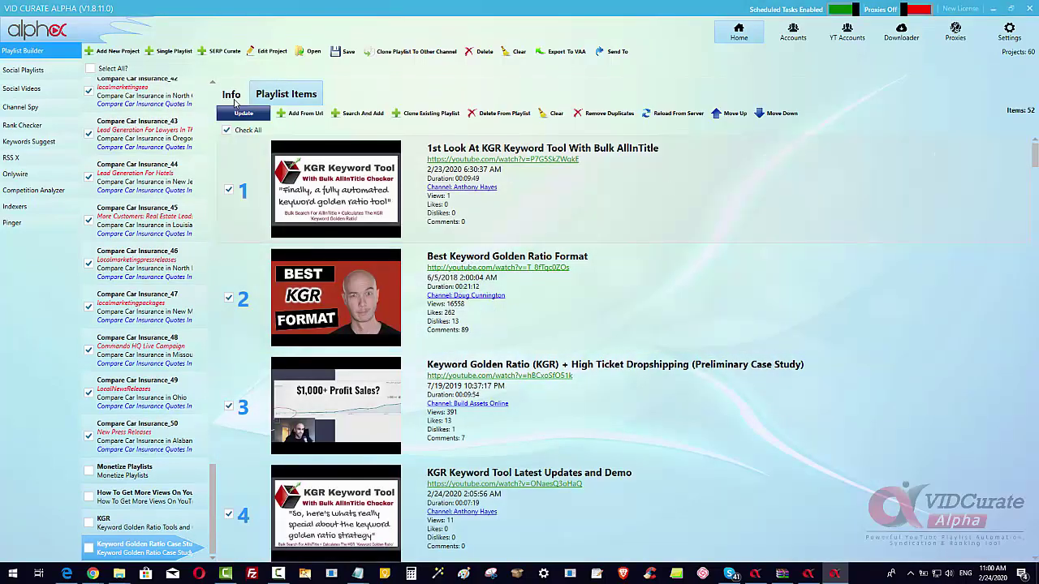
# Step: Insert the playlist items' titles into the playlist description and look through the resulting numbered list to its end
pyautogui.click(233, 96)
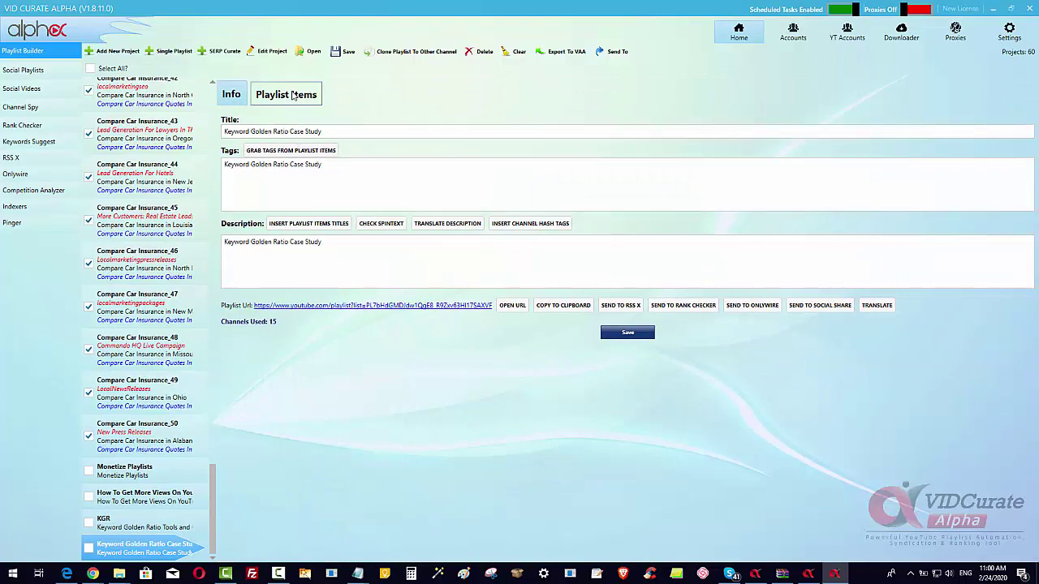
pyautogui.click(294, 96)
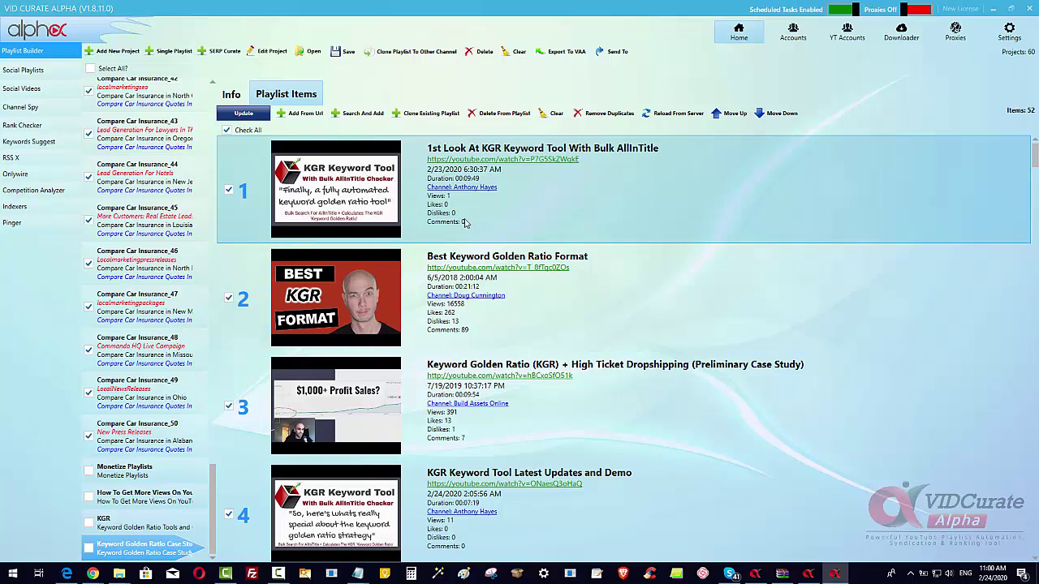
pyautogui.click(230, 95)
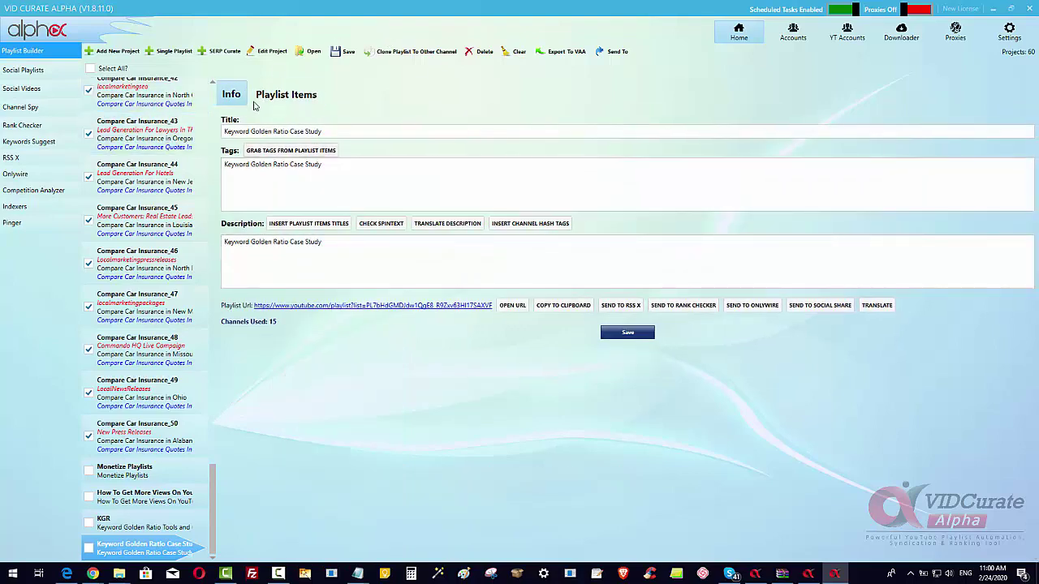
pyautogui.click(337, 166)
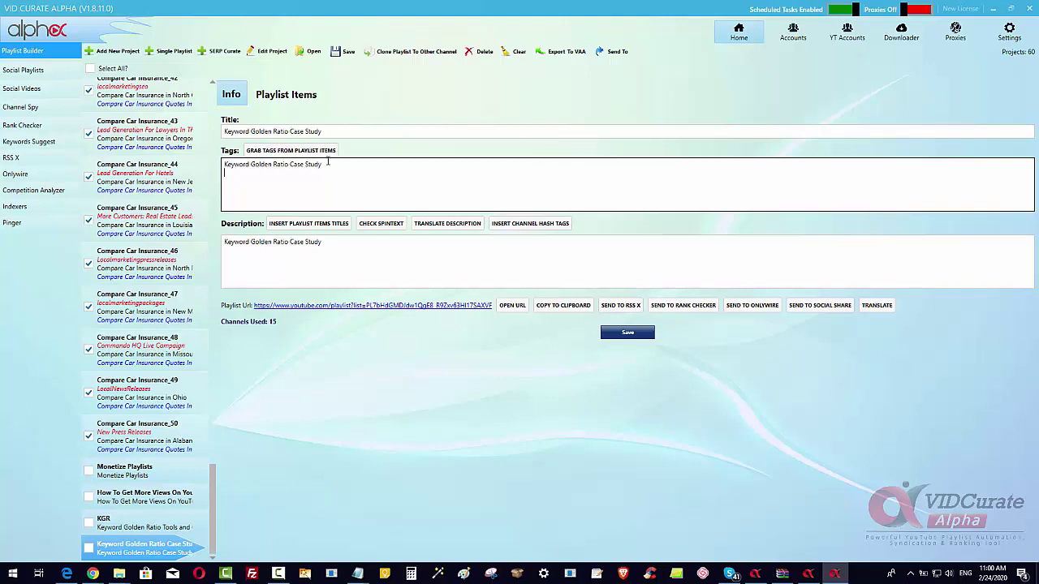
pyautogui.click(313, 227)
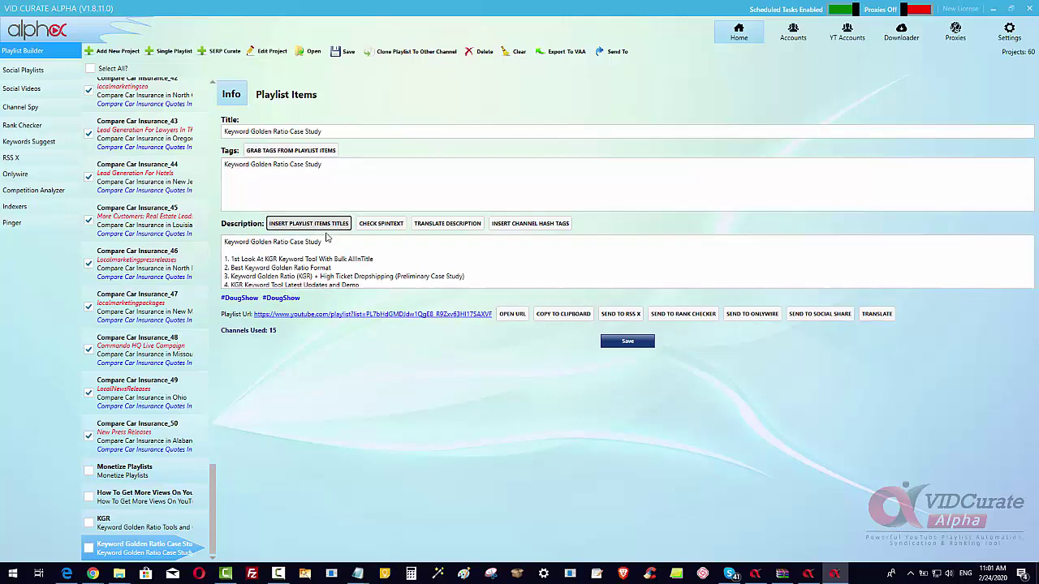
pyautogui.click(299, 268)
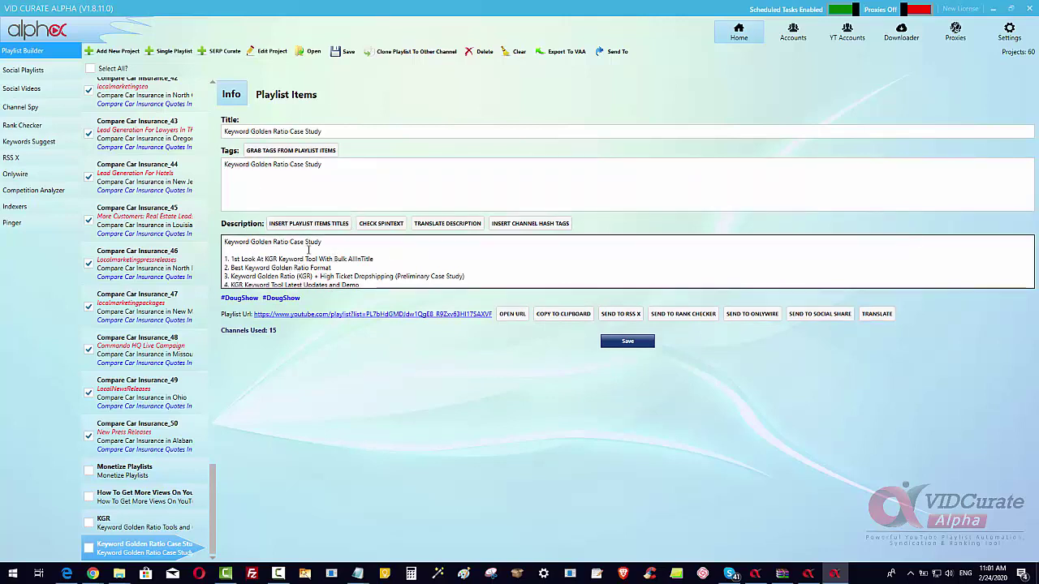
pyautogui.scroll(-1, 388, 254)
pyautogui.scroll(1, 388, 255)
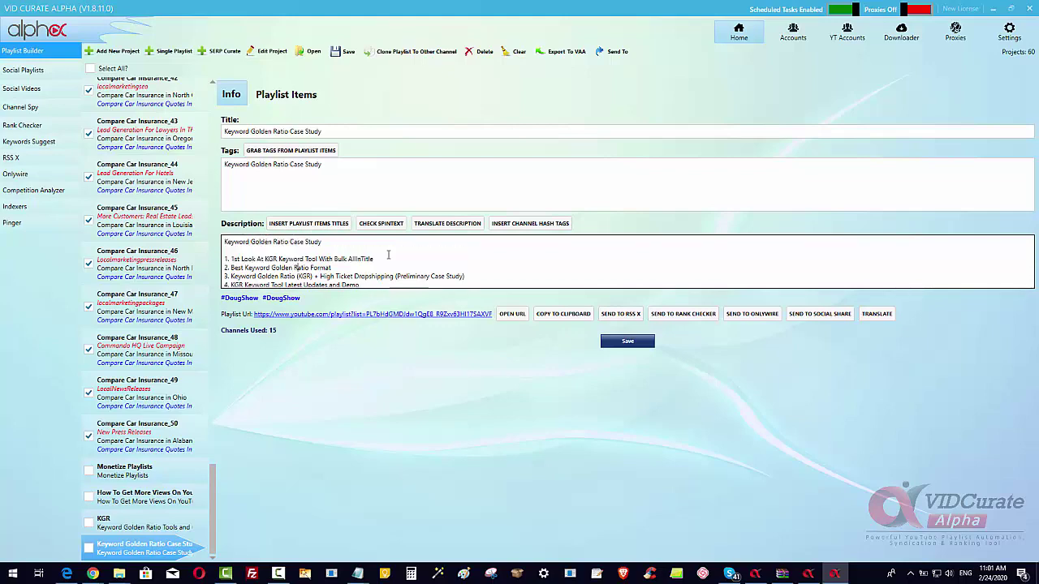
pyautogui.scroll(-10, 388, 255)
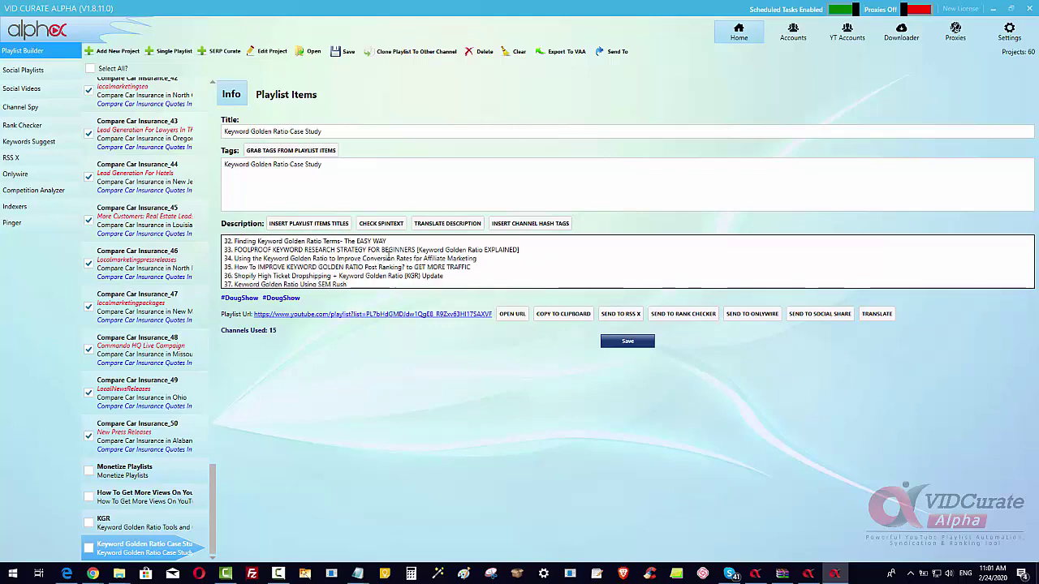
pyautogui.scroll(-5, 388, 255)
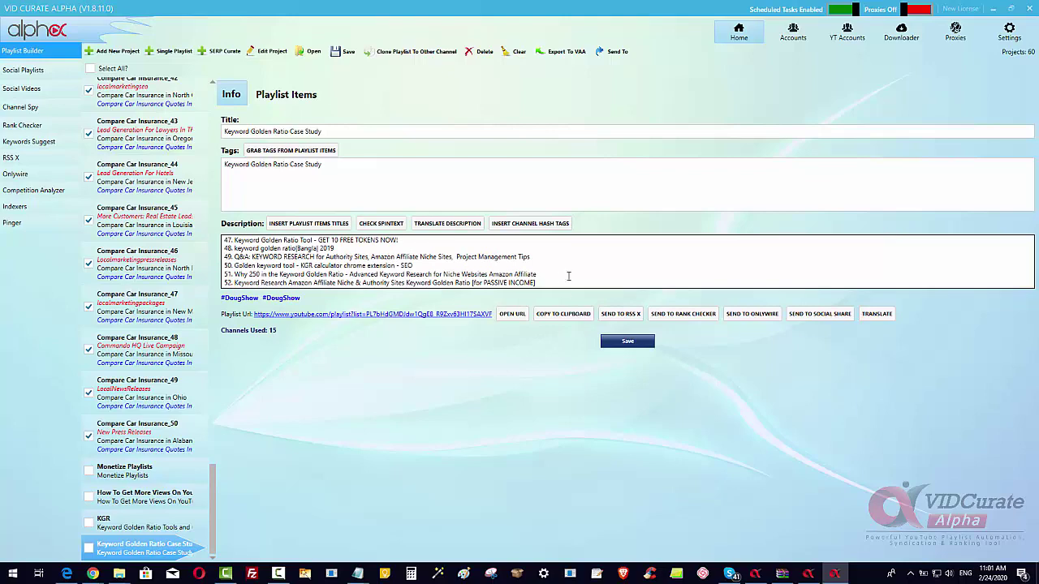
# Step: Review the description's numbered list, and insert the first six channel hashtags on offer, #CommandoSEOSoftware through #WPEagle
pyautogui.scroll(16, 559, 281)
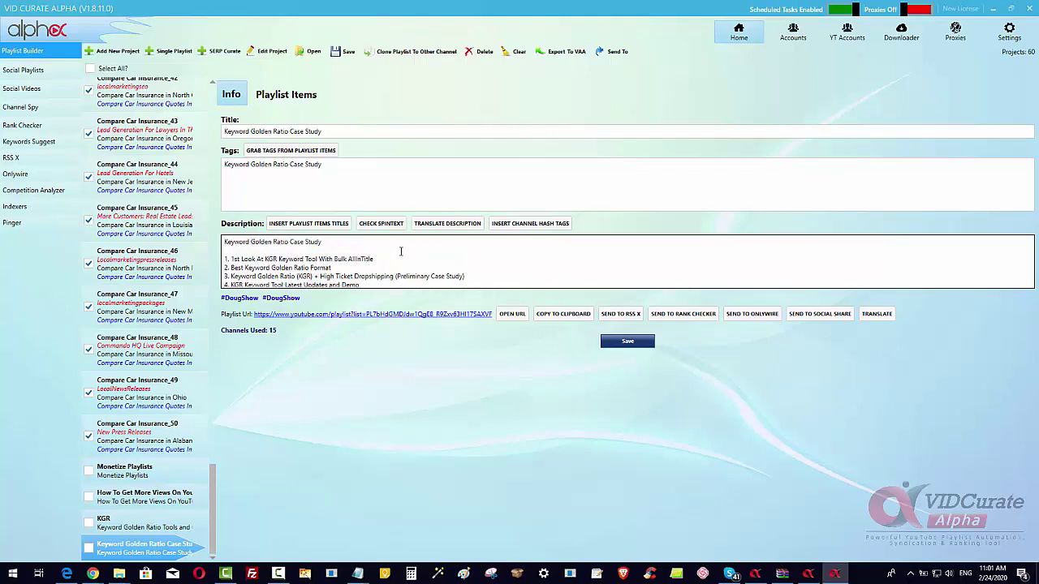
pyautogui.scroll(-16, 464, 269)
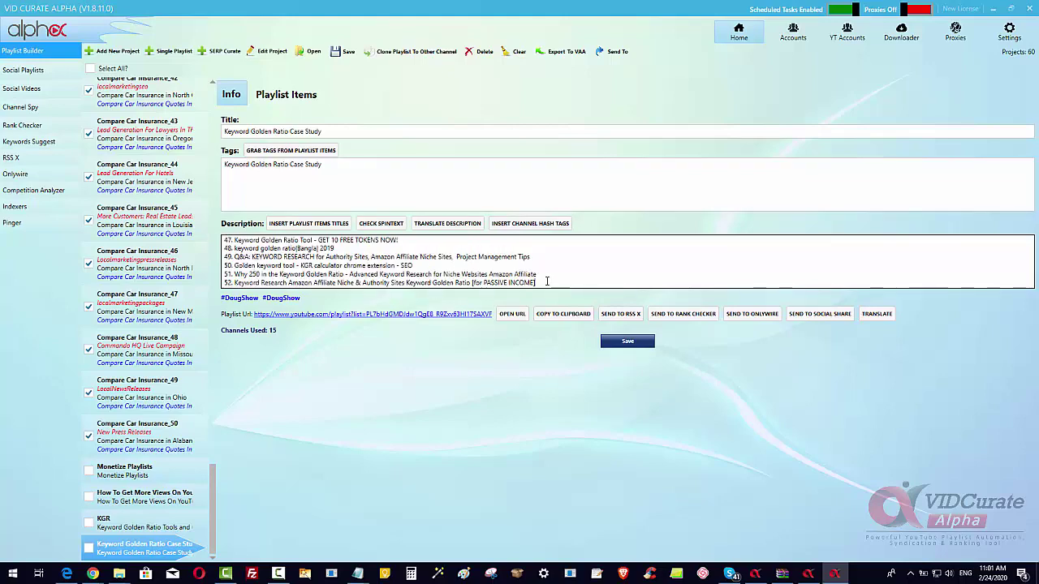
pyautogui.scroll(-1, 547, 281)
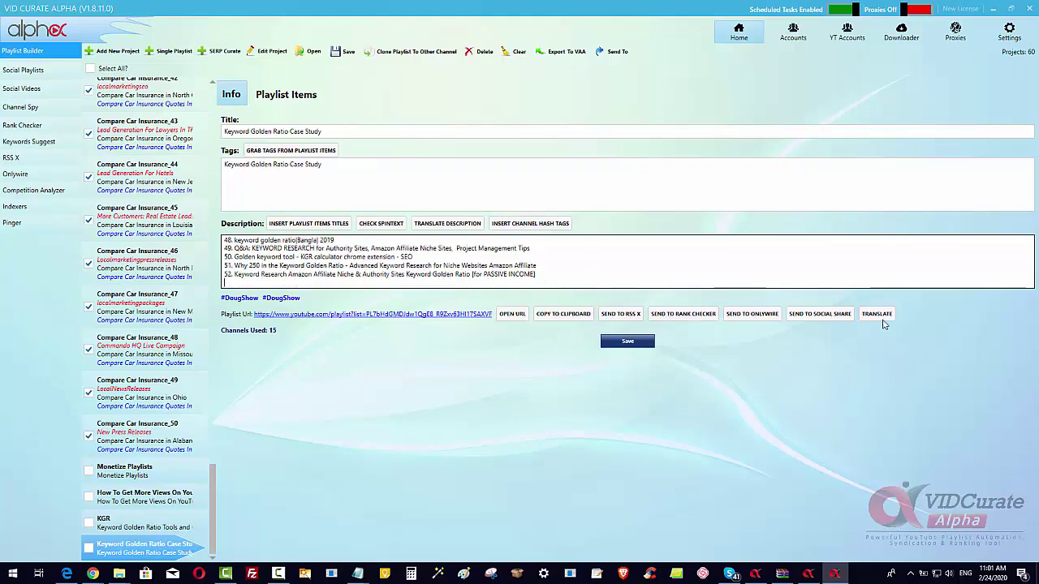
pyautogui.click(523, 226)
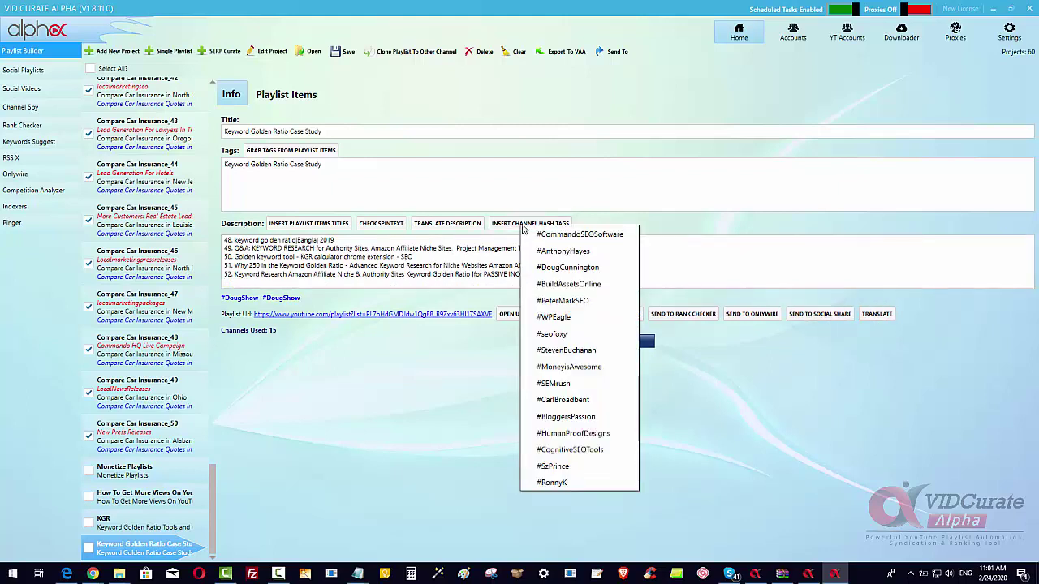
pyautogui.click(563, 250)
pyautogui.click(551, 227)
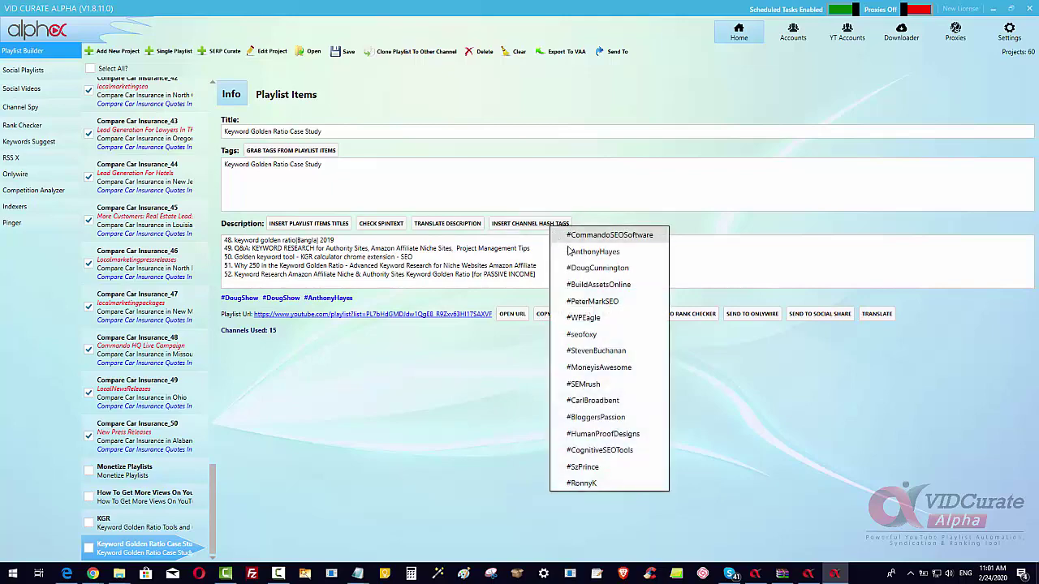
pyautogui.click(569, 236)
pyautogui.click(552, 228)
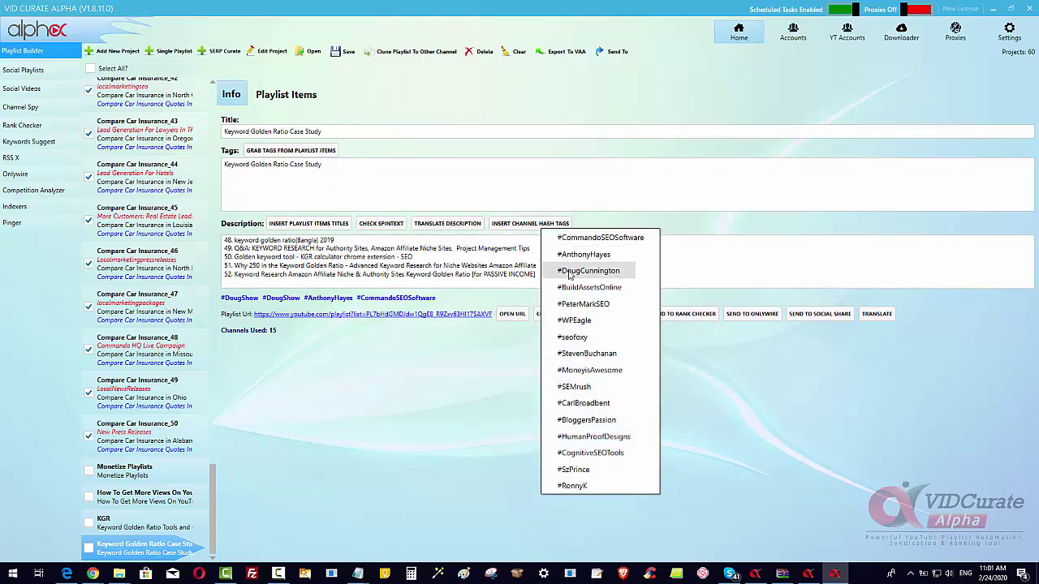
pyautogui.click(571, 268)
pyautogui.click(545, 232)
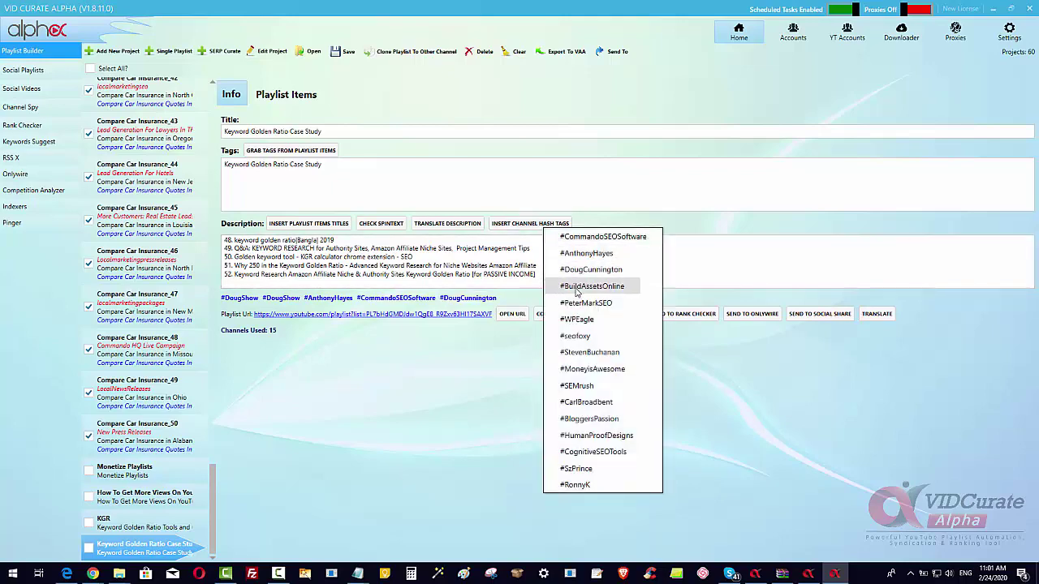
pyautogui.click(576, 287)
pyautogui.click(554, 227)
pyautogui.click(589, 303)
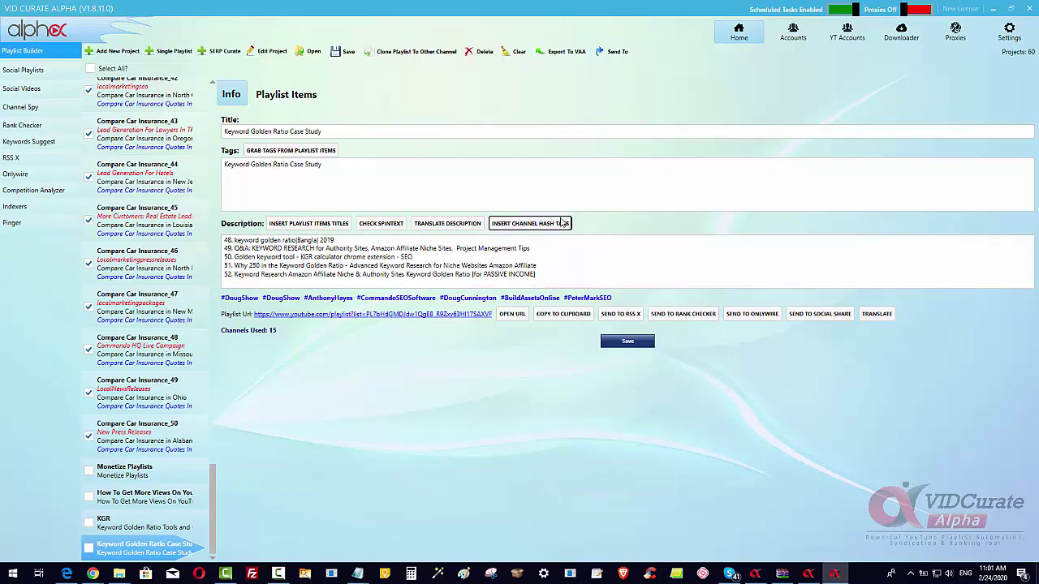
pyautogui.click(562, 222)
pyautogui.click(583, 317)
# Step: Insert the next four channel hashtags, #seofoxy through #SEMrush, into the playlist description
pyautogui.click(550, 227)
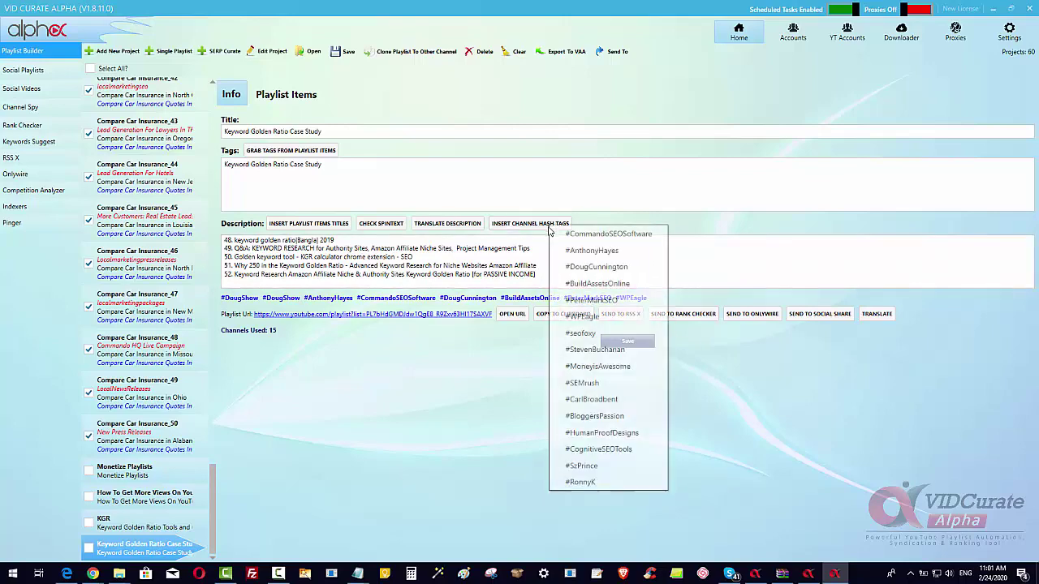
pyautogui.click(590, 335)
pyautogui.click(557, 227)
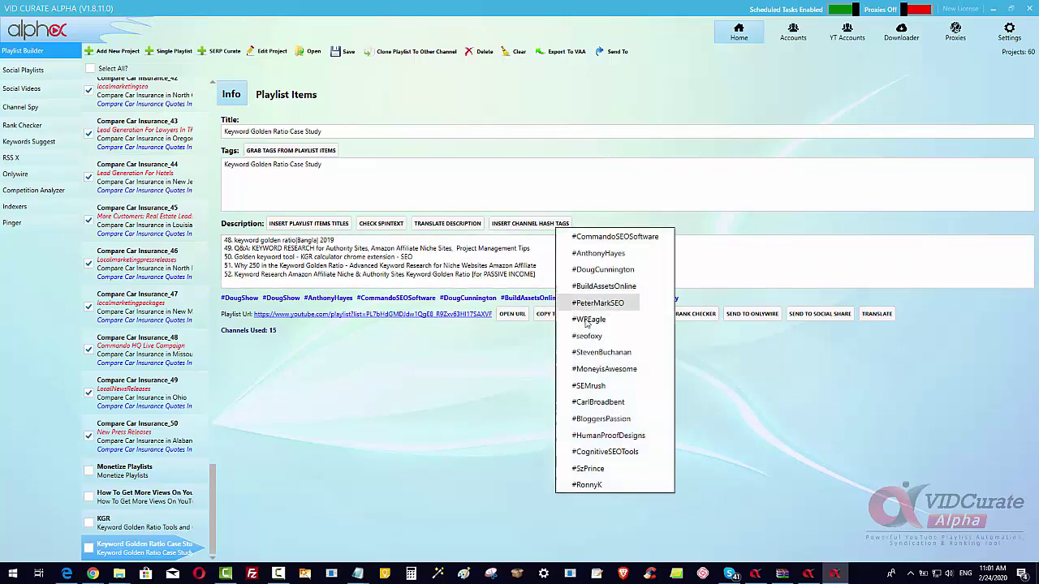
pyautogui.click(590, 359)
pyautogui.click(520, 224)
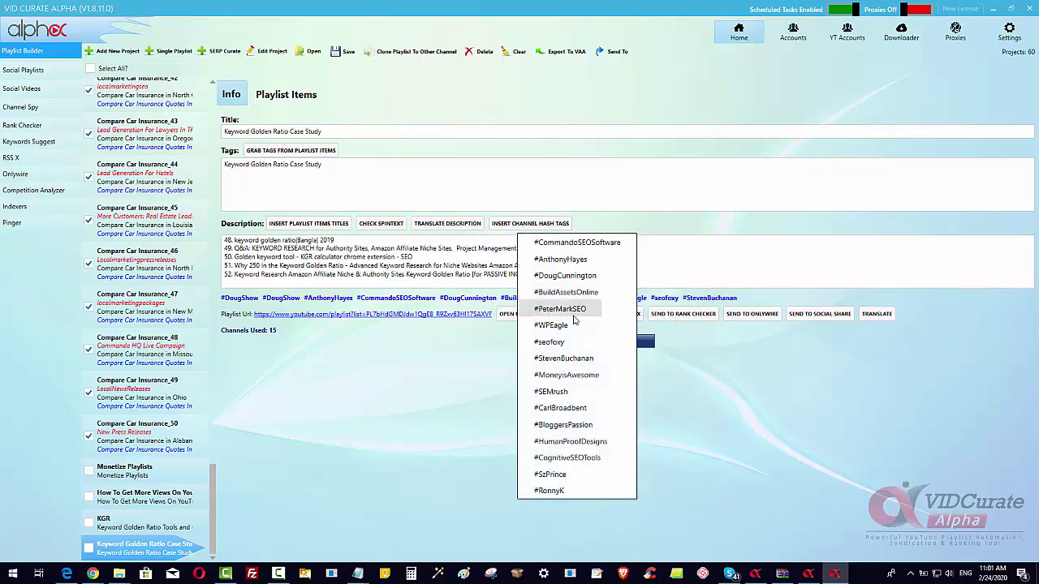
pyautogui.click(564, 375)
pyautogui.click(545, 227)
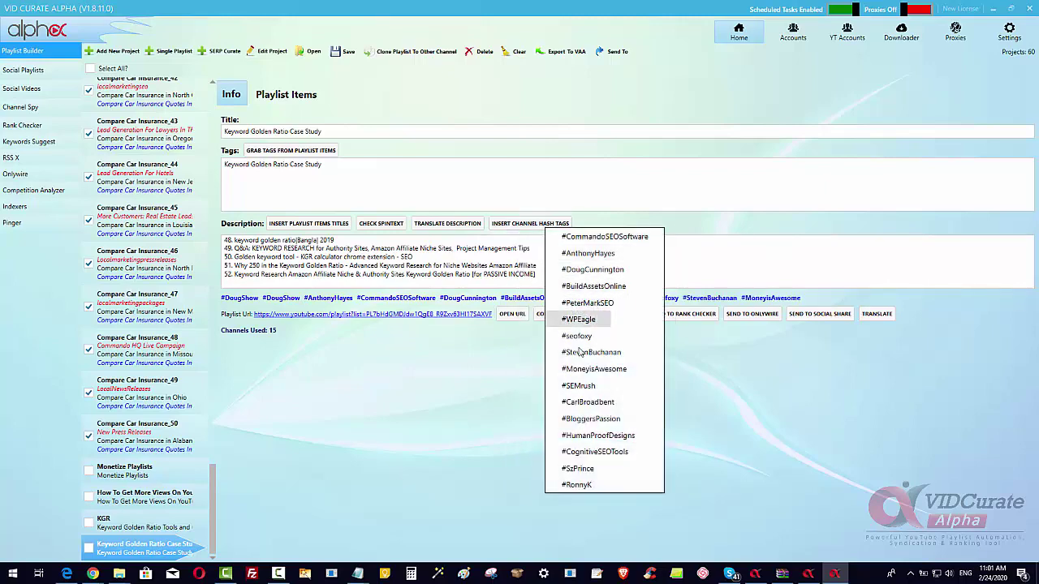
pyautogui.click(578, 388)
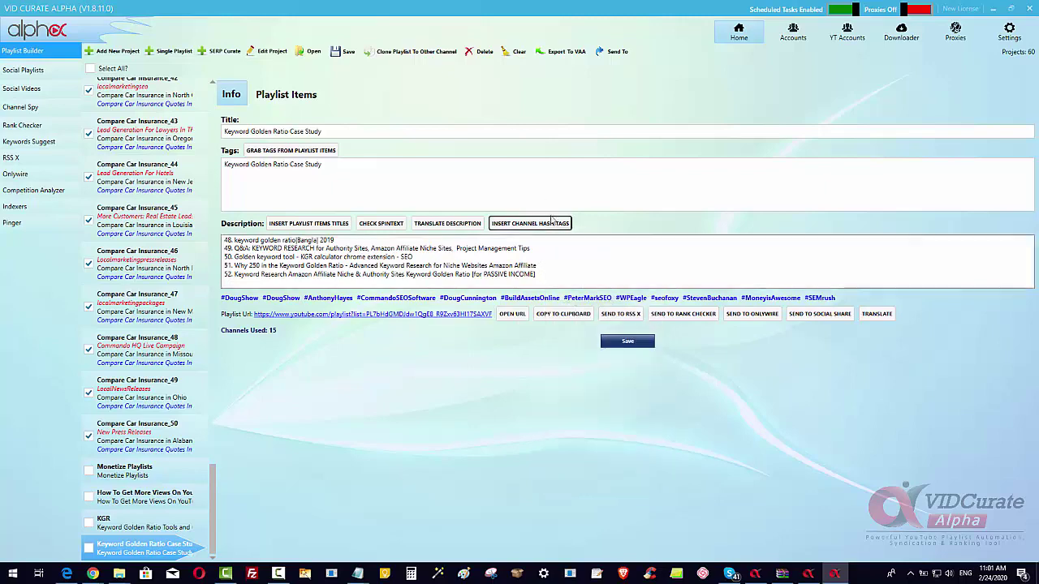
# Step: Insert the remaining six channel hashtags, from the one after #SEMrush to the end of the list
pyautogui.click(535, 225)
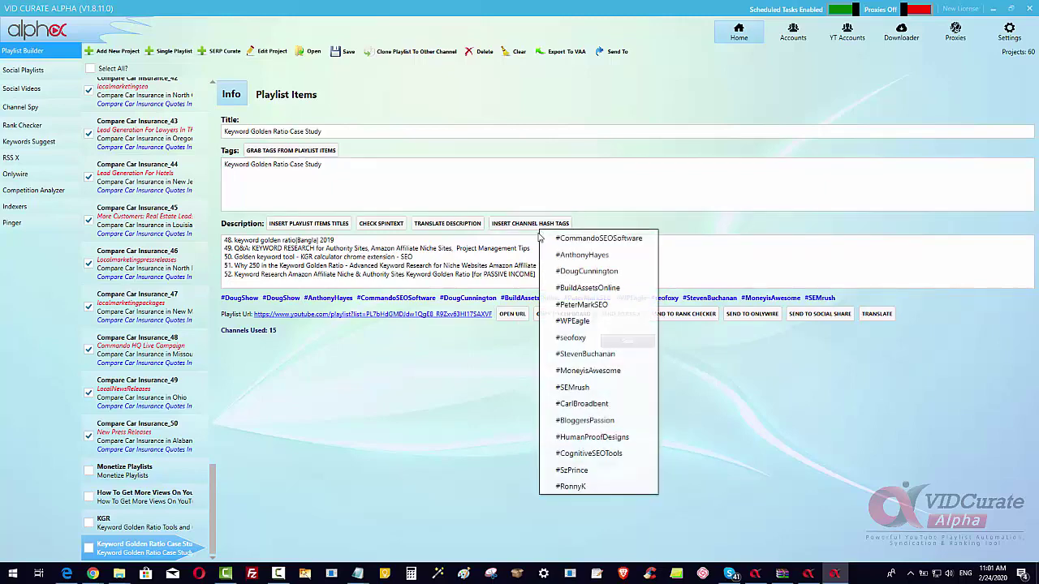
pyautogui.click(573, 403)
pyautogui.click(551, 231)
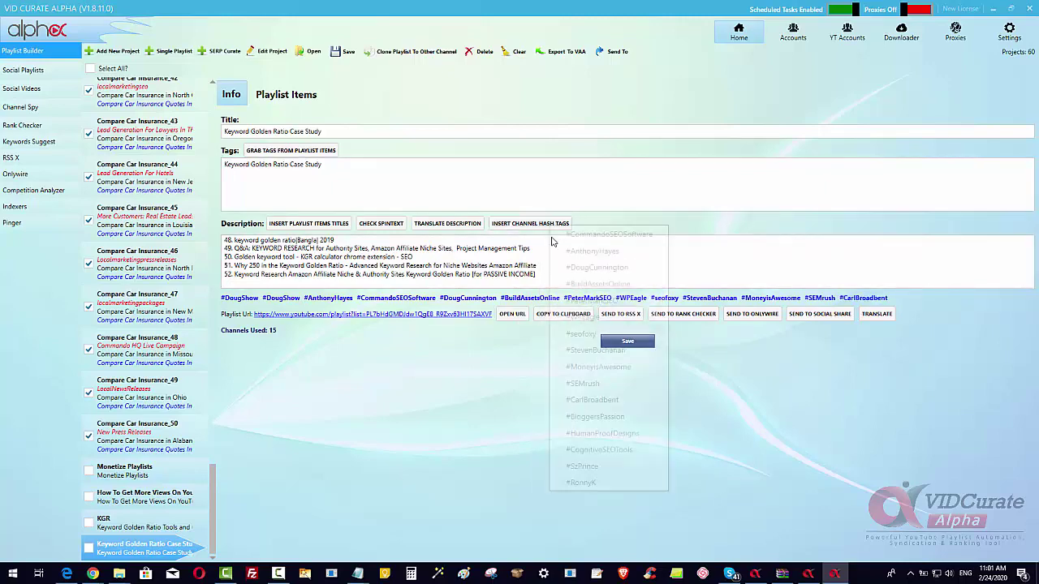
pyautogui.click(607, 410)
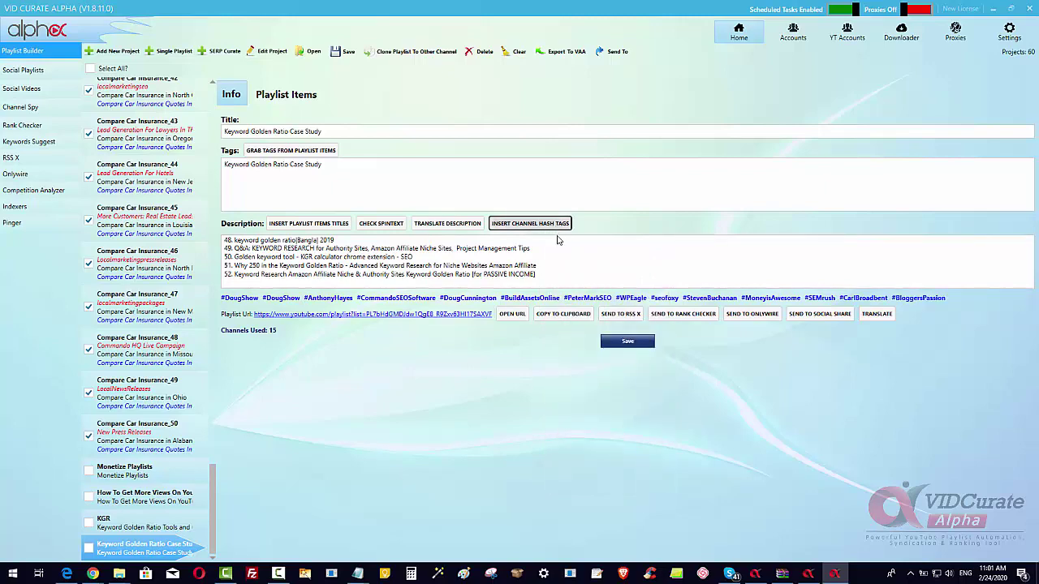
pyautogui.click(556, 229)
pyautogui.click(609, 446)
pyautogui.click(558, 235)
pyautogui.click(596, 451)
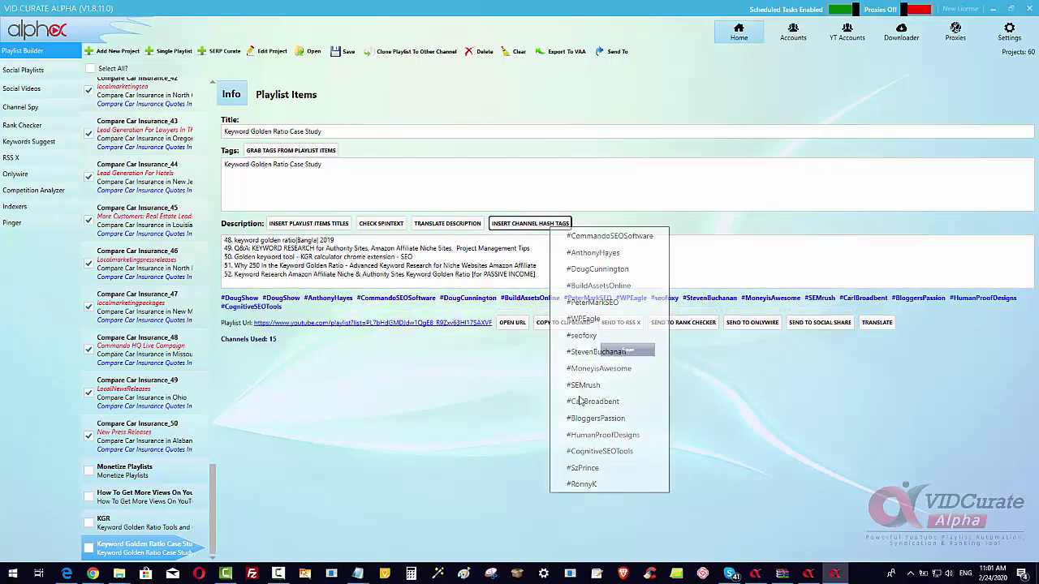
pyautogui.click(532, 230)
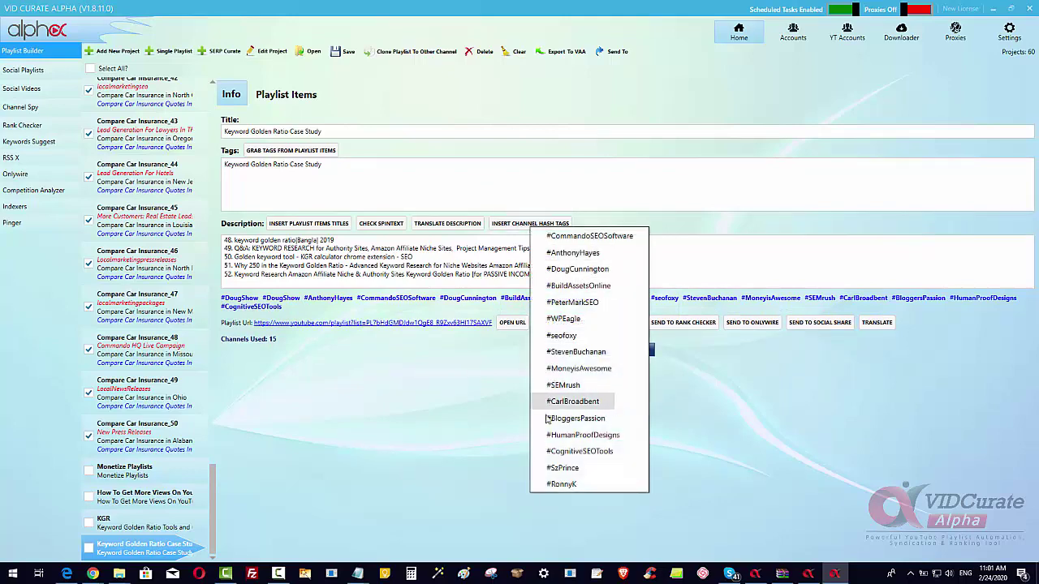
pyautogui.click(562, 467)
pyautogui.click(531, 223)
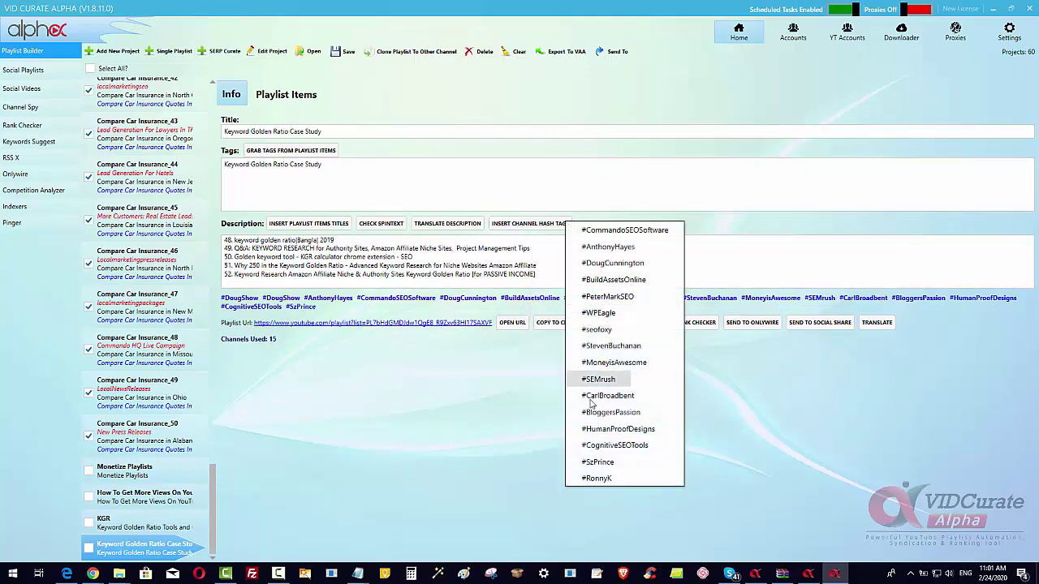
pyautogui.click(596, 478)
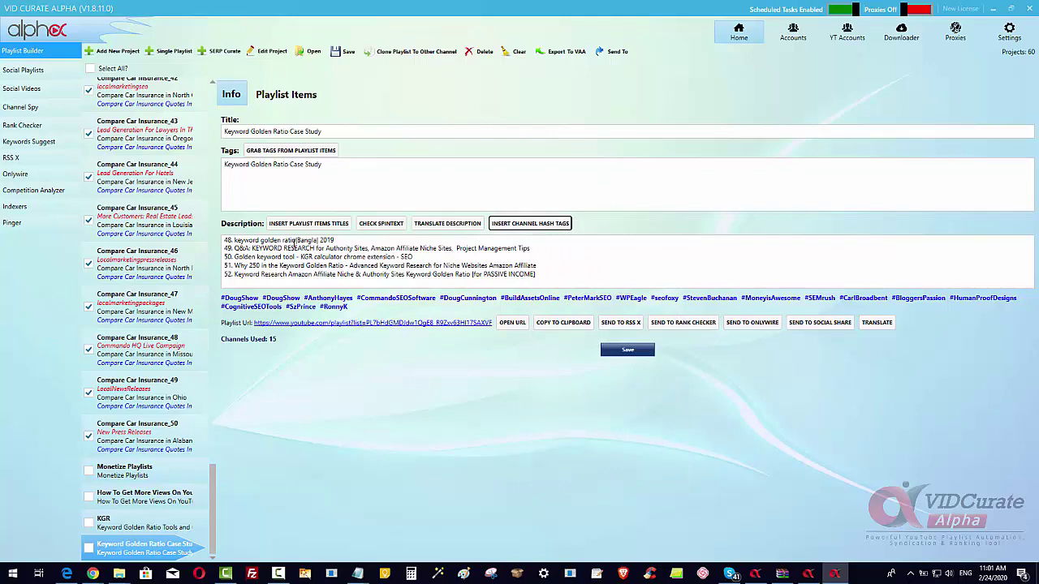
# Step: Look over the description's text and the playlist's video items, and return to the playlist info
pyautogui.moveTo(550, 278); pyautogui.dragTo(362, 241)
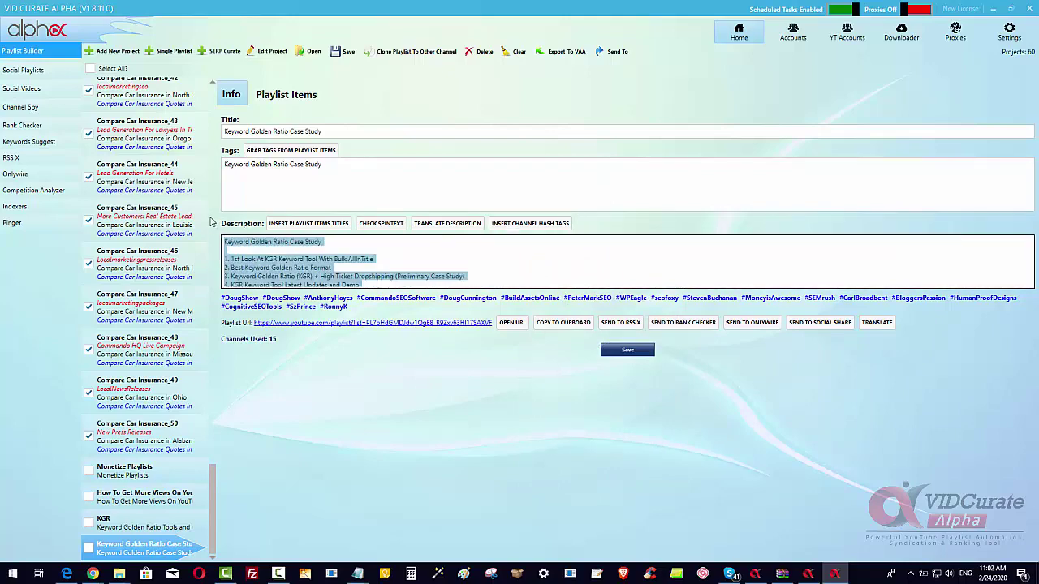
pyautogui.click(357, 242)
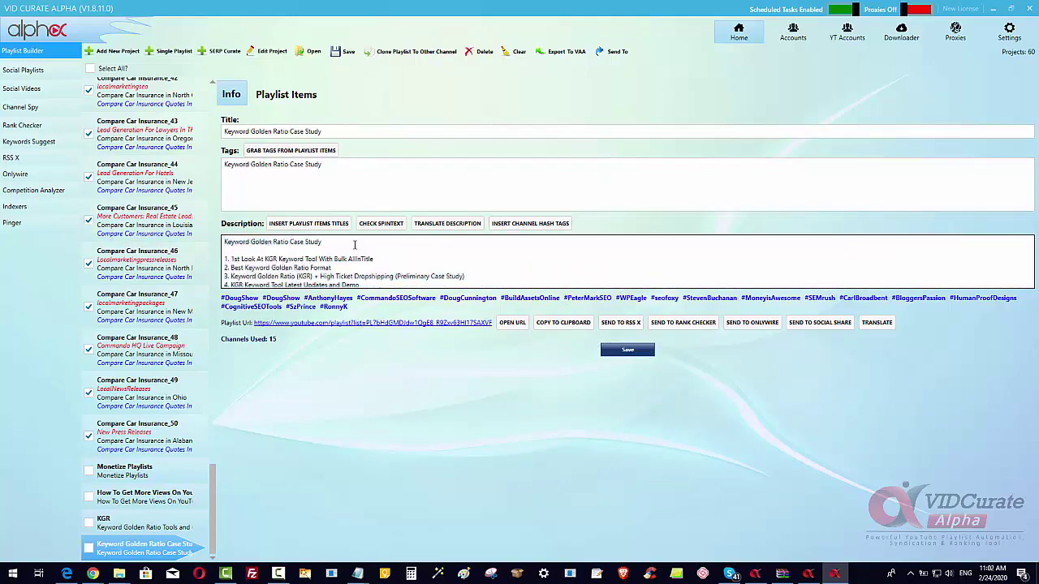
pyautogui.click(286, 94)
pyautogui.scroll(-3, 478, 295)
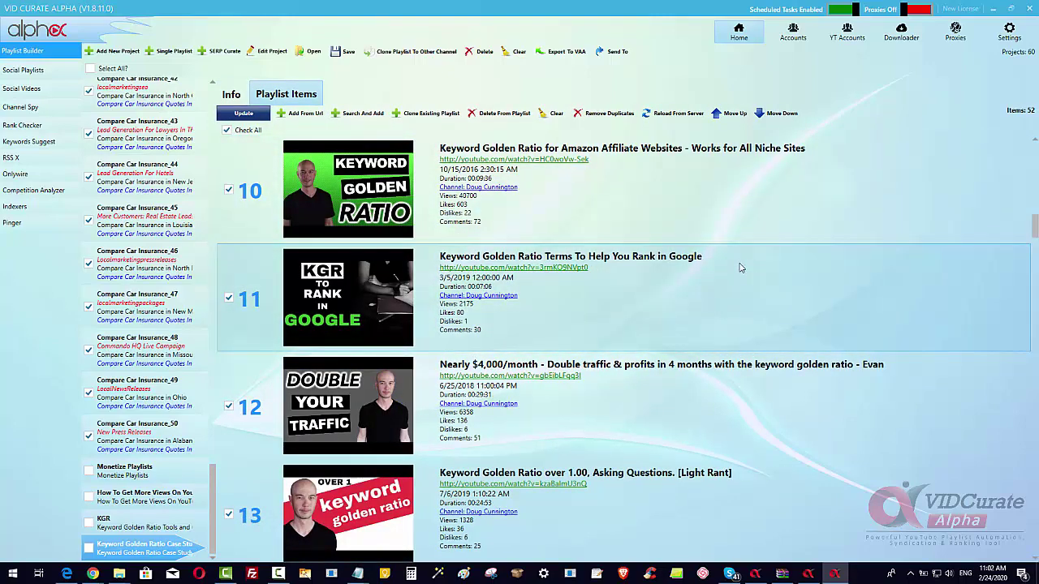
pyautogui.scroll(3, 698, 243)
pyautogui.click(230, 96)
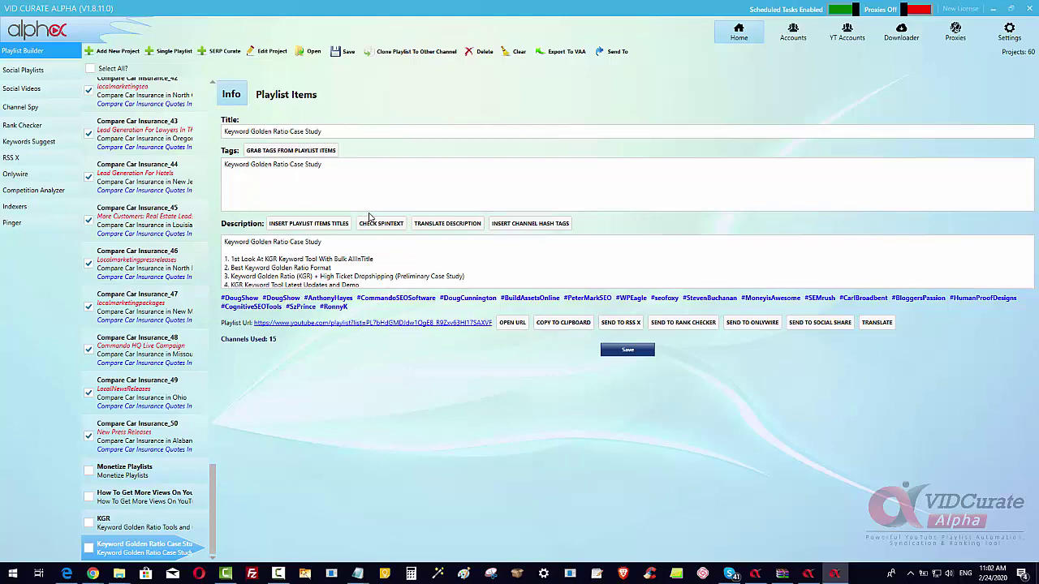
# Step: Send the playlist to Onlywire and copy "Keyword Golden Ratio Case Study" from the description into the bookmark's tag
pyautogui.click(737, 323)
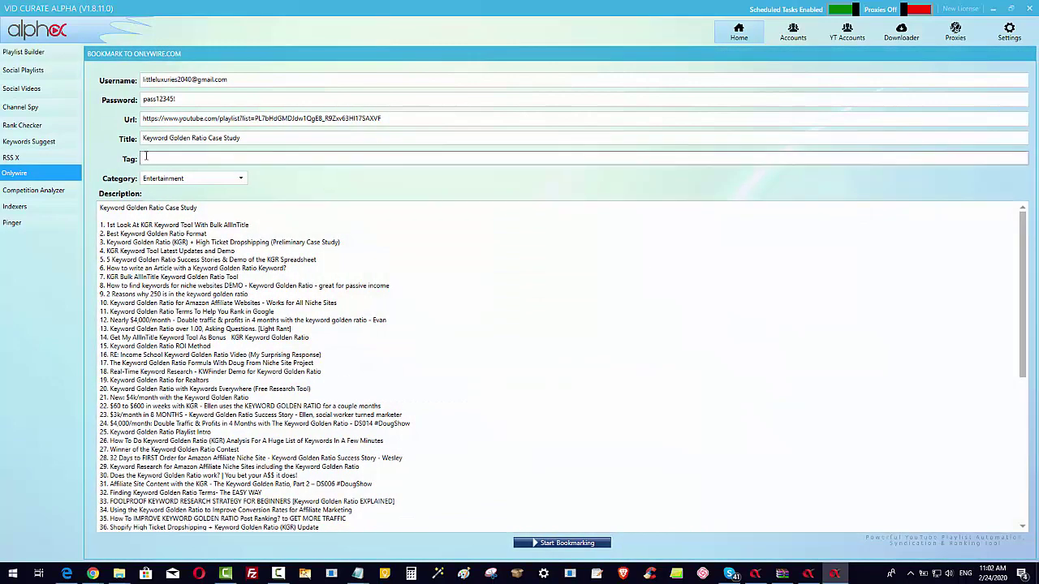
pyautogui.moveTo(198, 208); pyautogui.dragTo(98, 208)
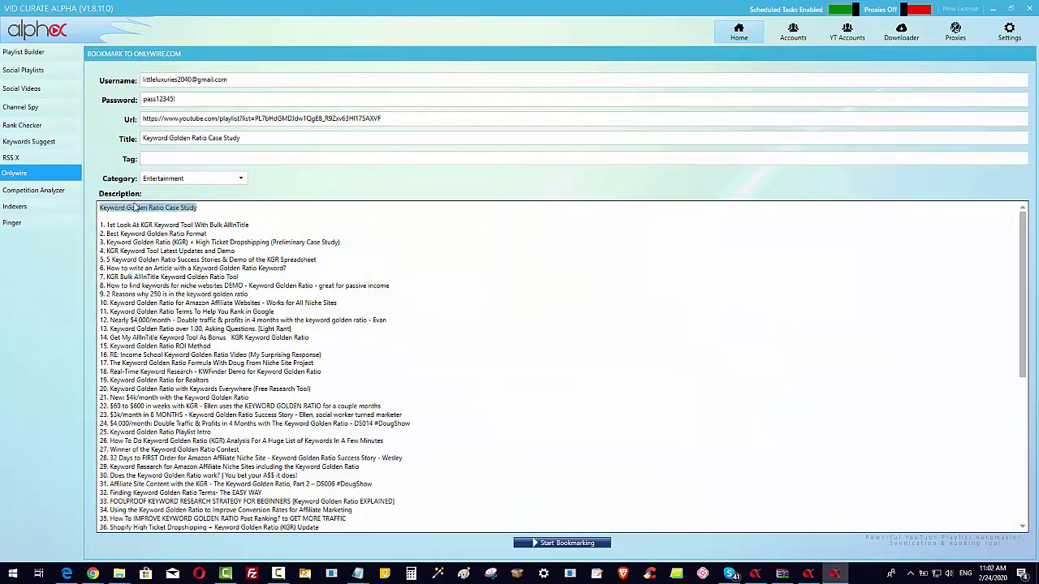
pyautogui.rightClick(135, 208)
pyautogui.click(167, 160)
pyautogui.rightClick(177, 161)
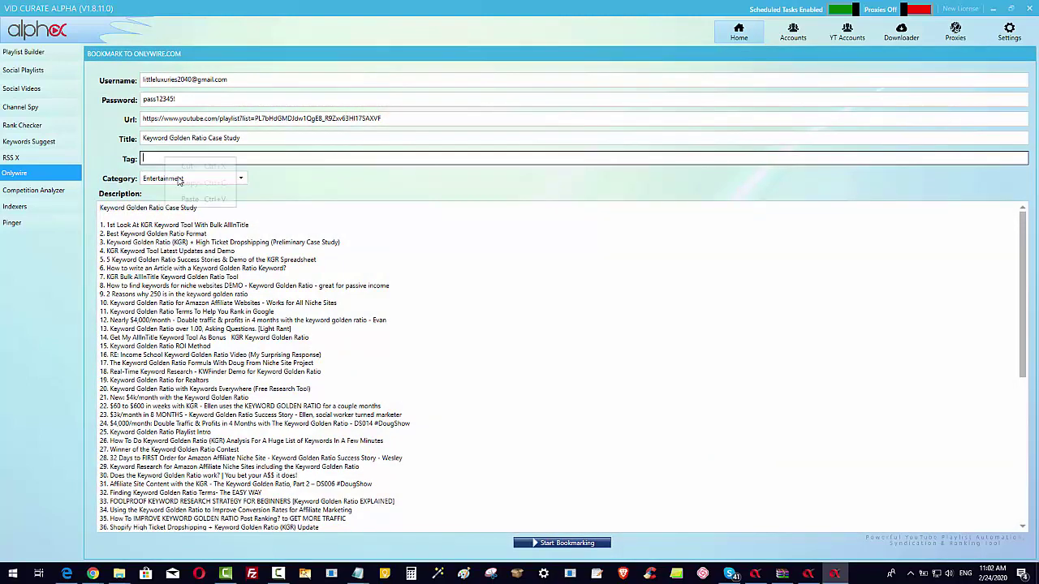
pyautogui.click(189, 199)
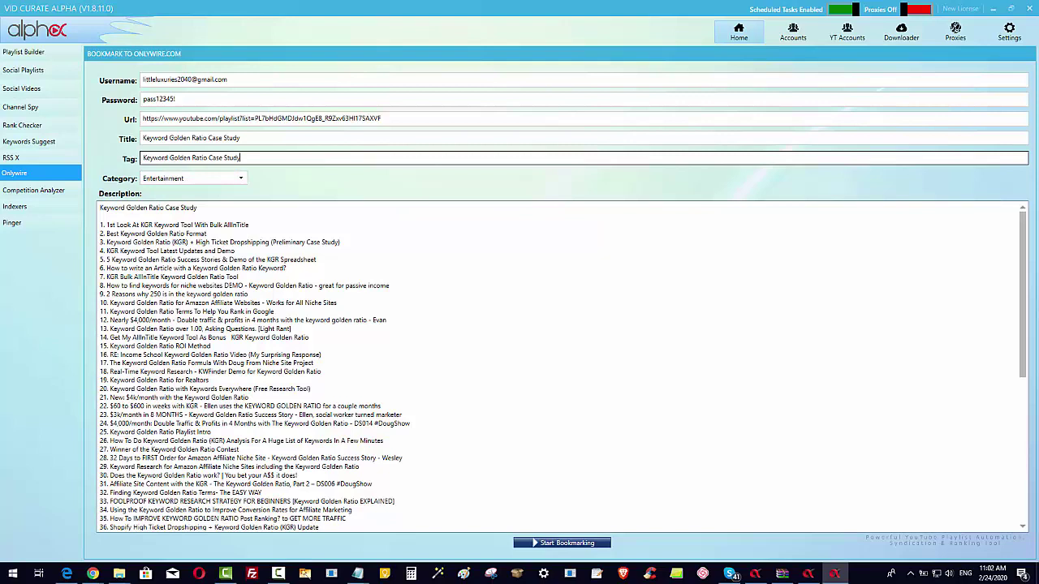
# Step: Try twice to bookmark the playlist to Onlywire, dismissing the message each time
pyautogui.click(567, 543)
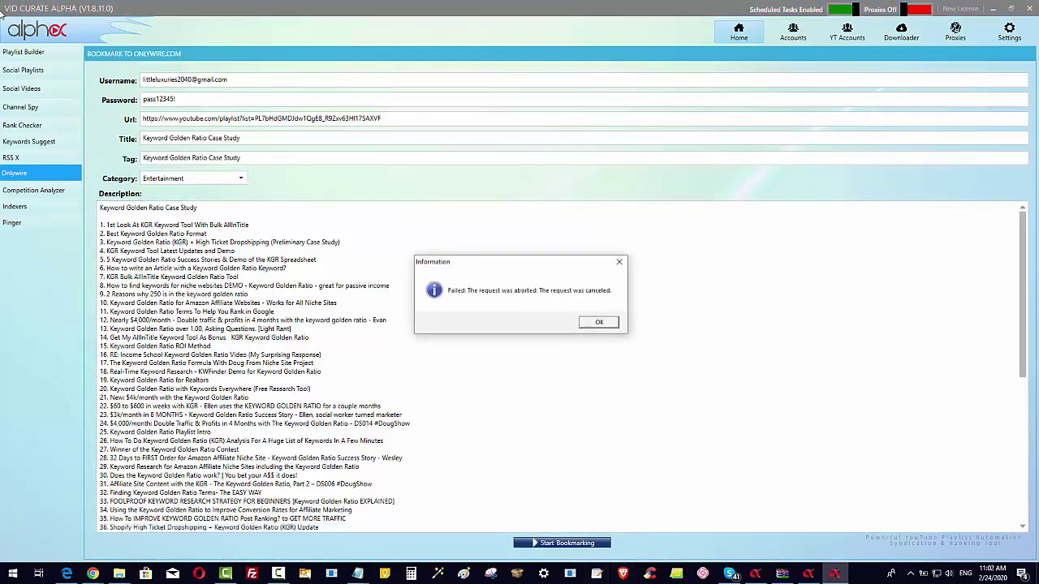
pyautogui.click(597, 323)
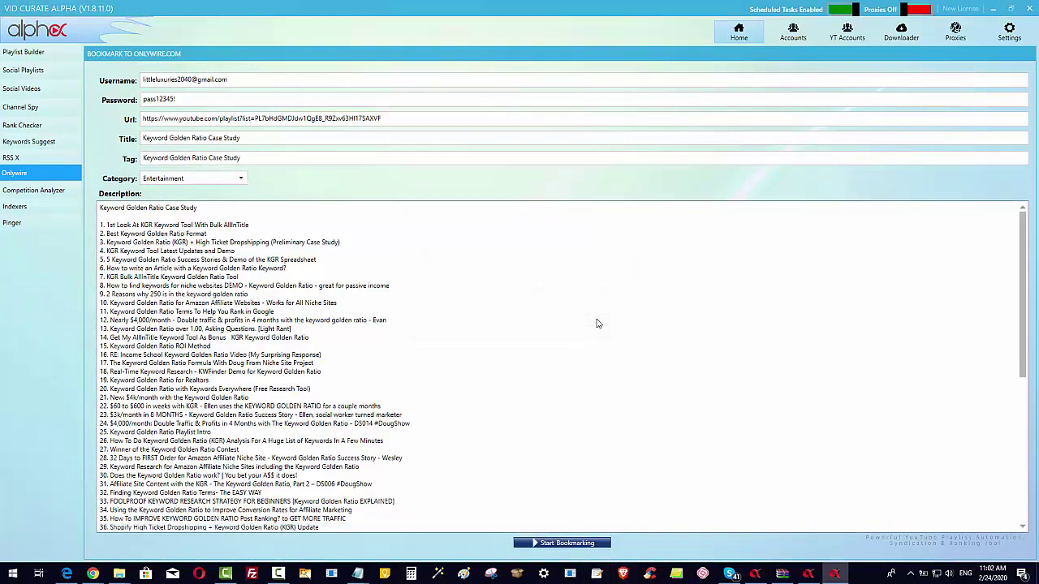
pyautogui.click(574, 544)
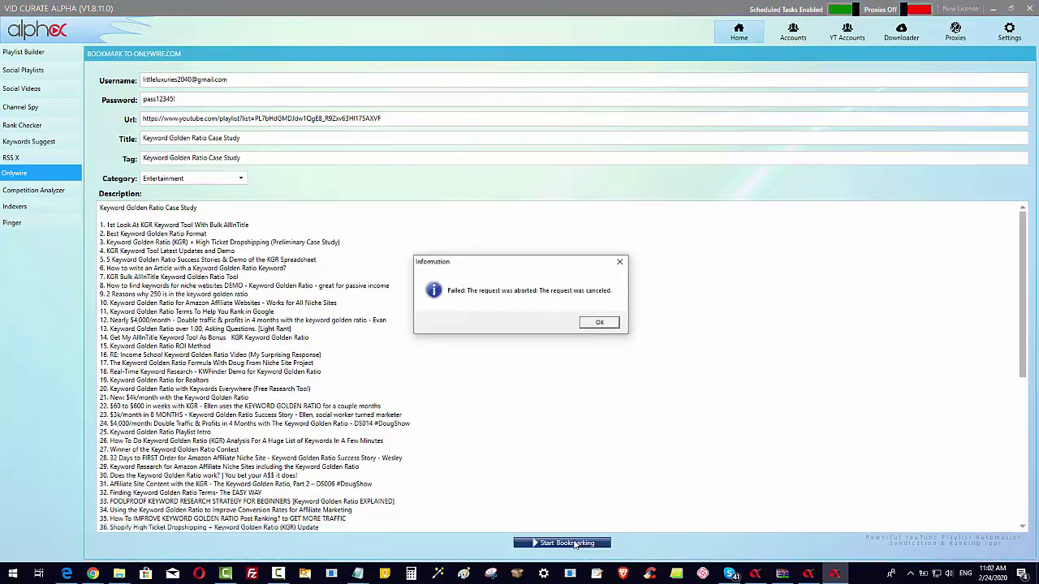
pyautogui.click(598, 322)
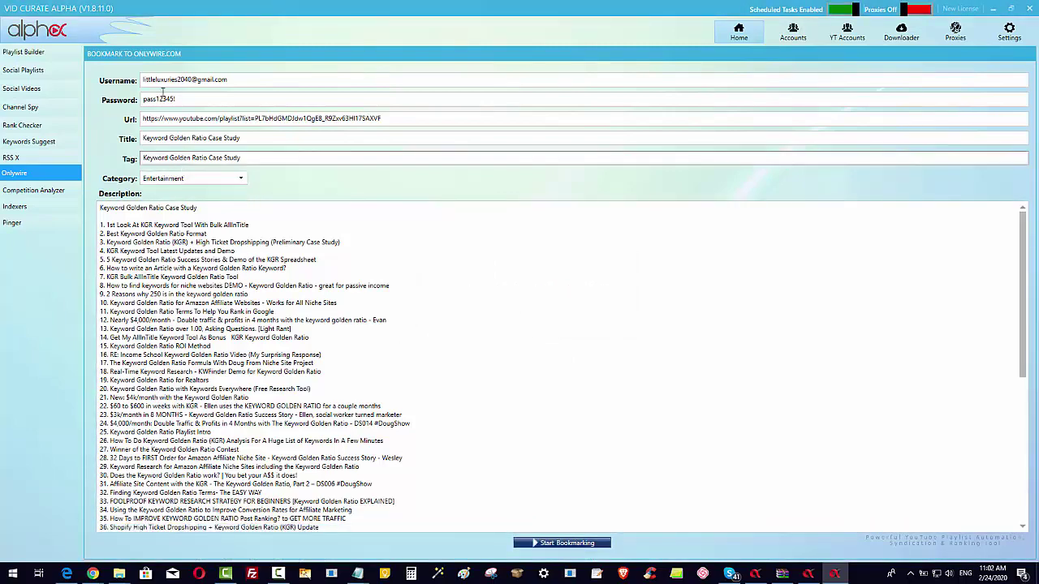
# Step: Return to the playlist in the Playlist Builder and open it in the Playlist Translator
pyautogui.click(25, 51)
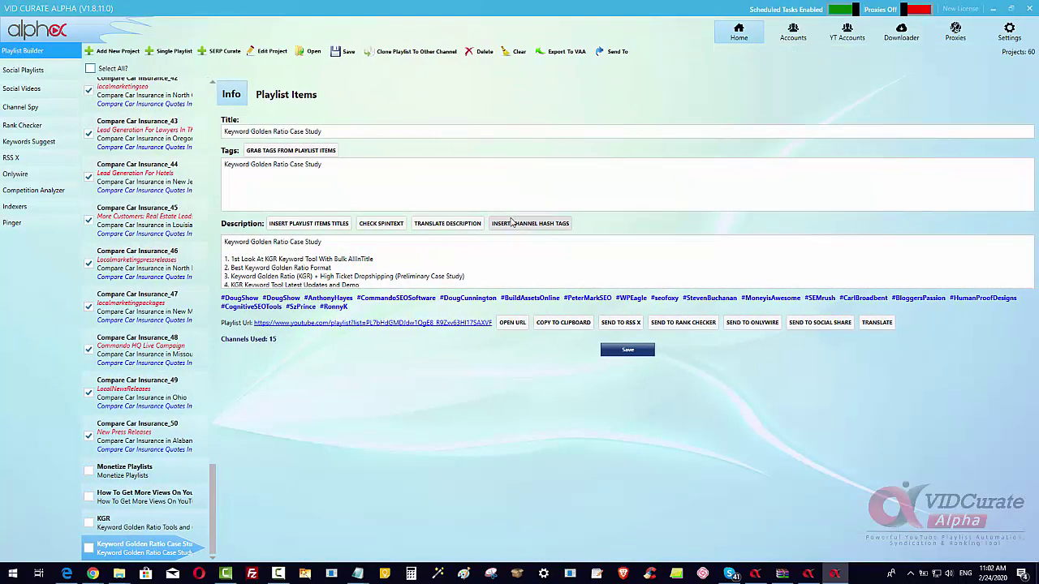
pyautogui.click(395, 162)
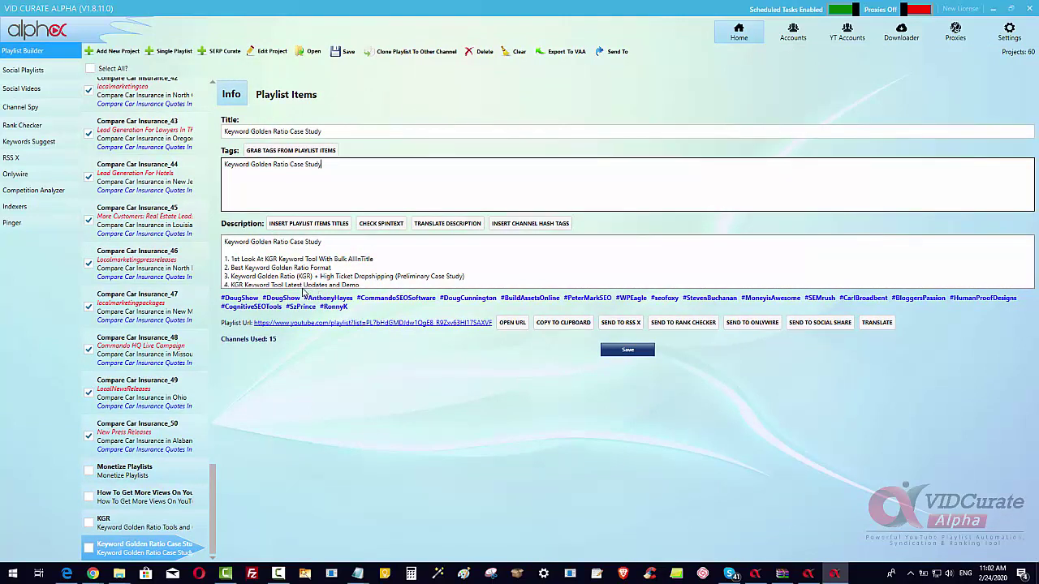
pyautogui.click(877, 323)
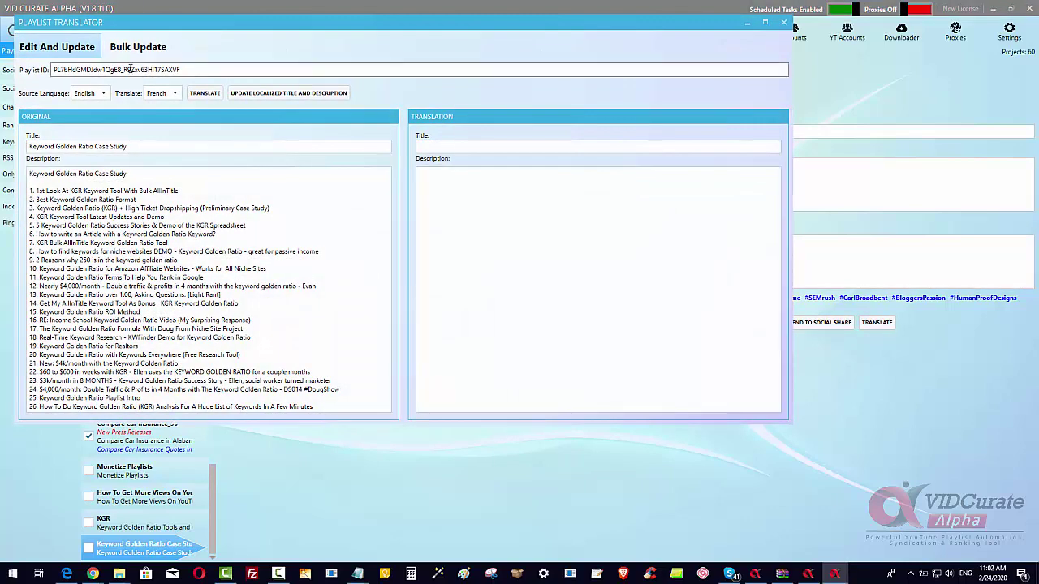
# Step: Bulk-update the playlist's localized titles and descriptions for all languages, and close the Playlist Translator
pyautogui.click(134, 47)
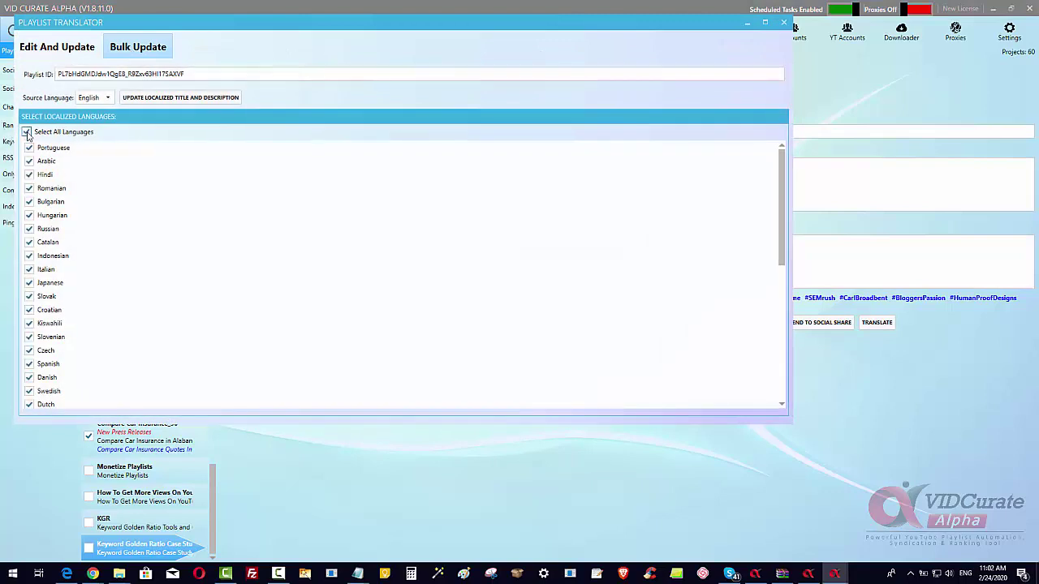
pyautogui.click(168, 98)
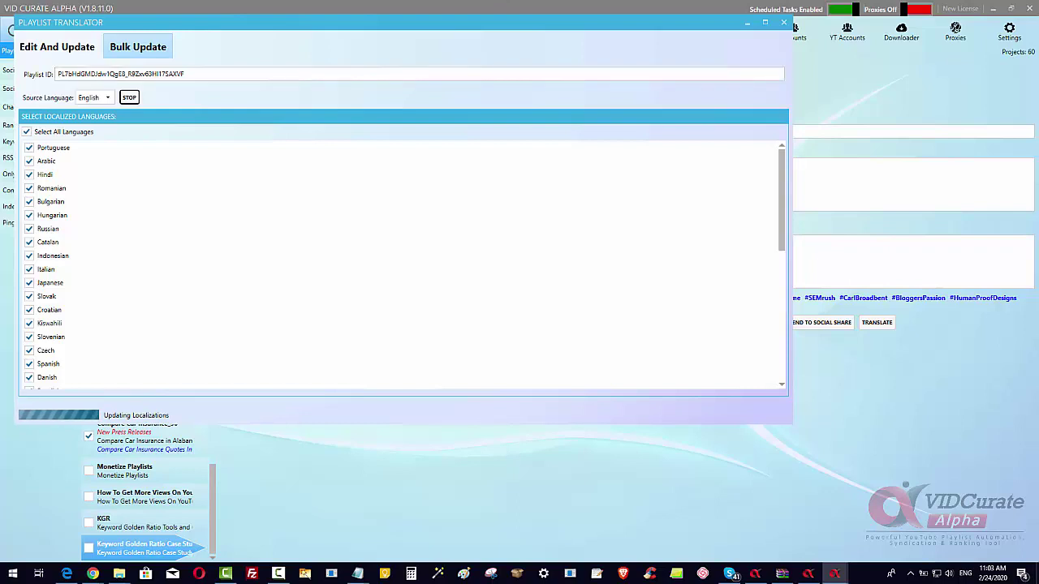
pyautogui.click(92, 574)
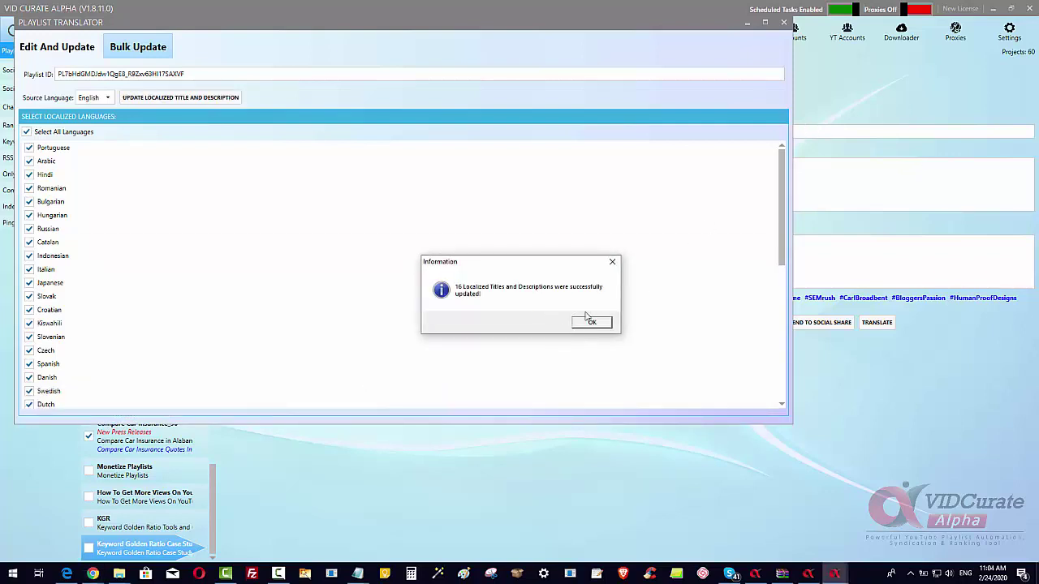
pyautogui.click(592, 323)
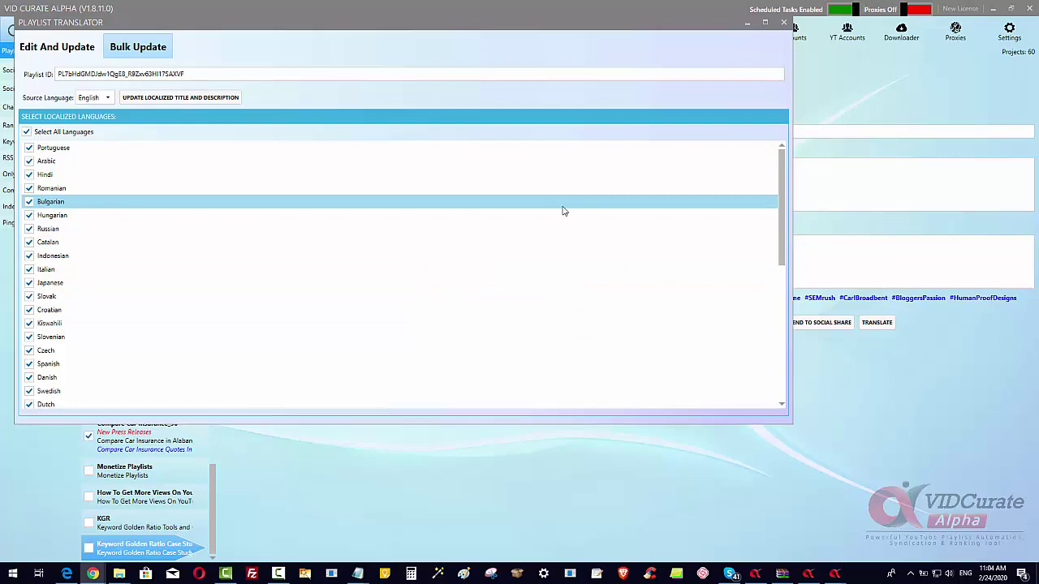
pyautogui.click(783, 22)
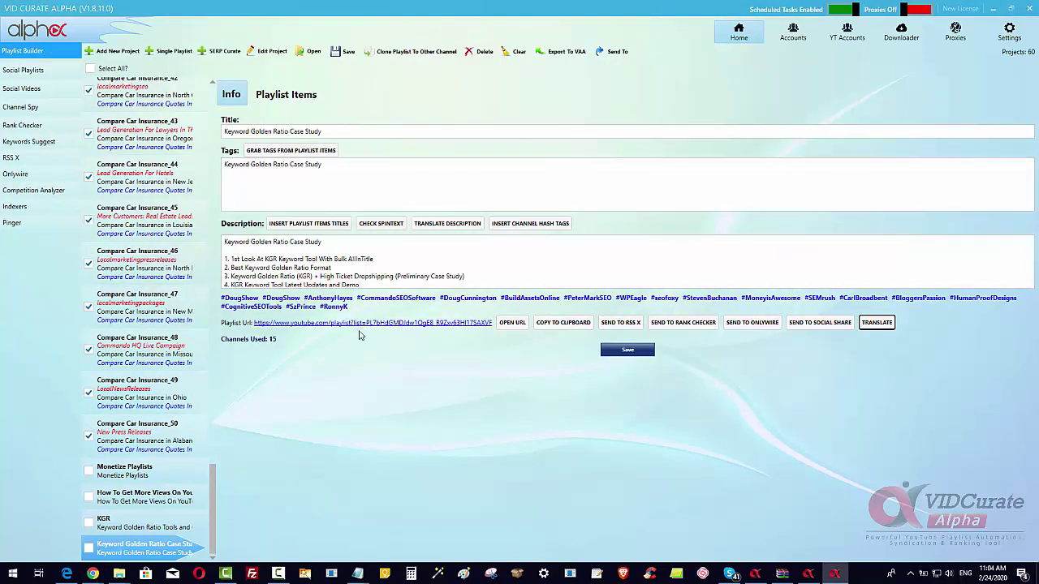
# Step: Save the playlist and open it on YouTube, expanding its description to review the video titles and channel hashtags
pyautogui.click(636, 352)
pyautogui.click(511, 324)
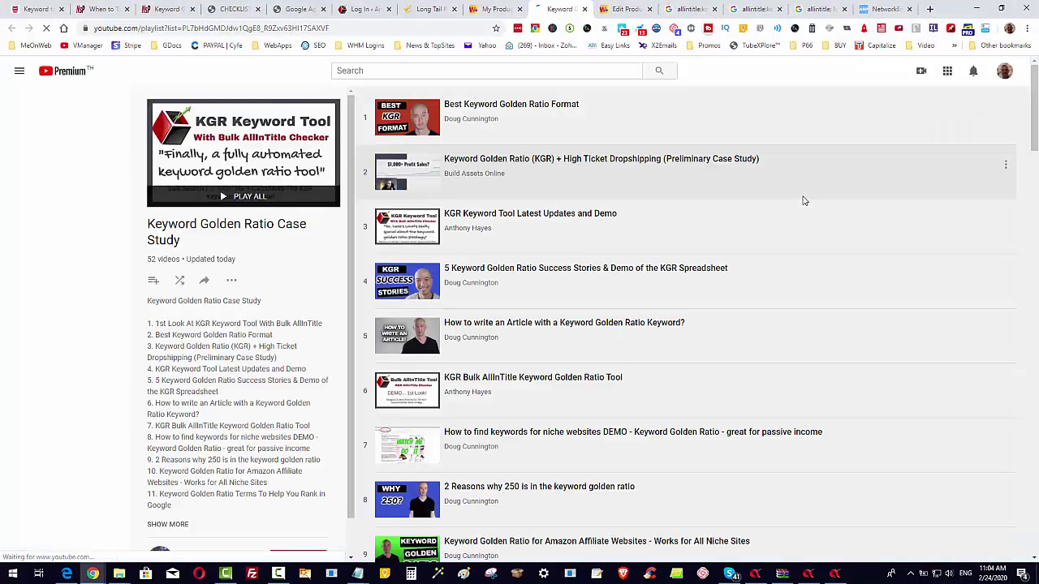
pyautogui.scroll(-1, 244, 390)
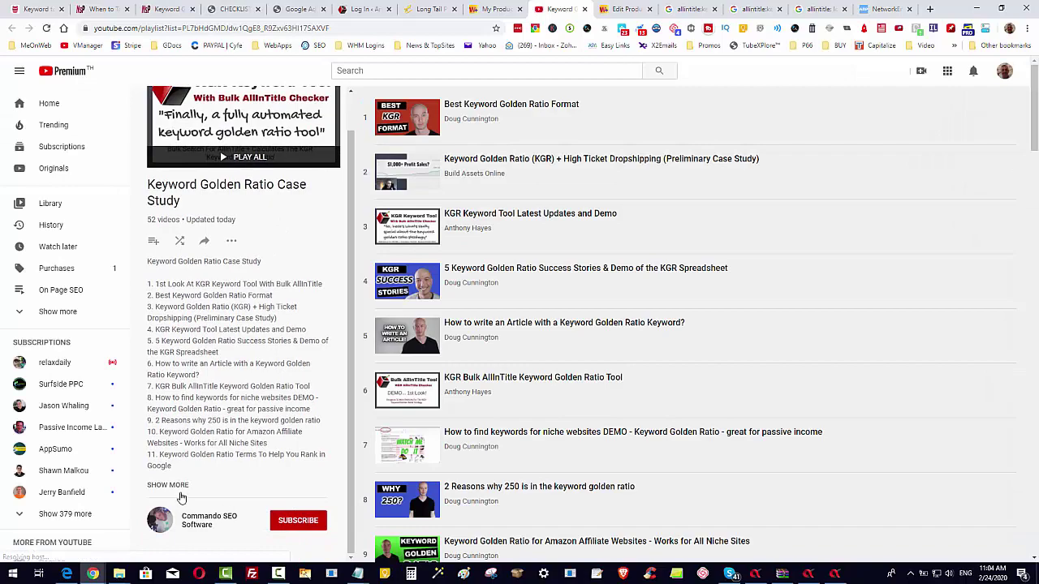
pyautogui.click(177, 485)
pyautogui.scroll(-9, 178, 487)
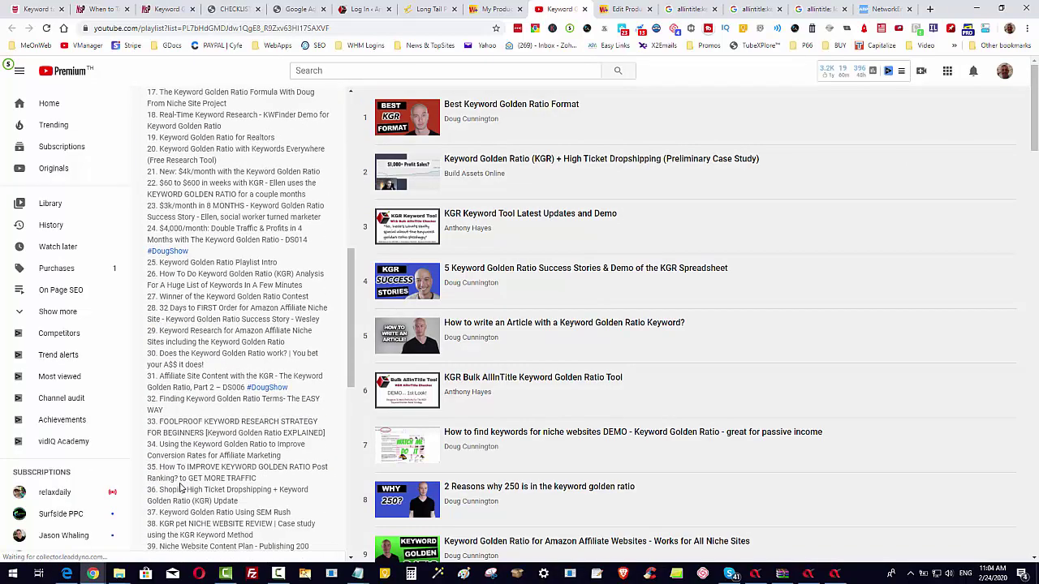
pyautogui.scroll(-3, 180, 487)
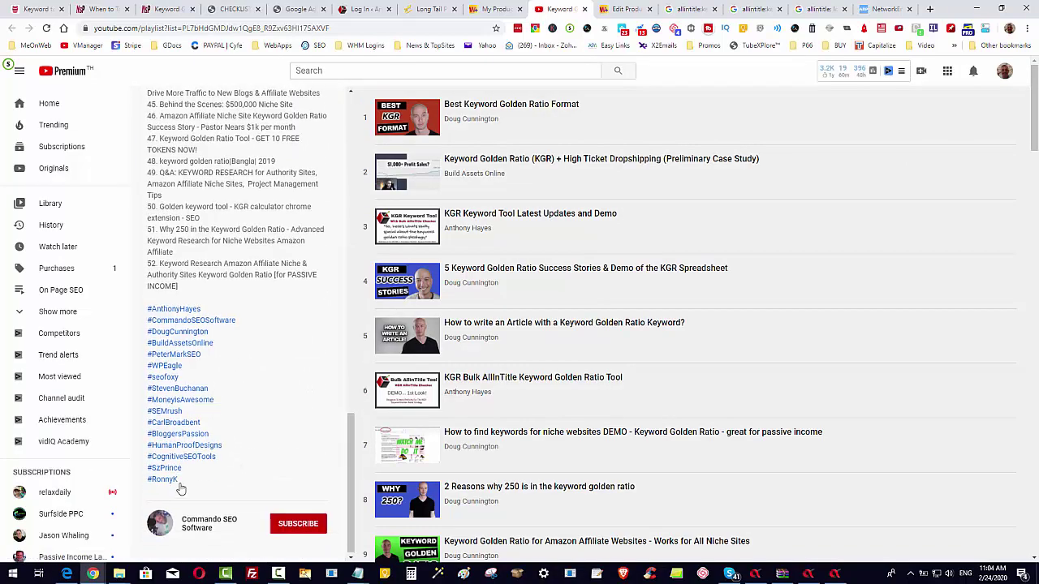
pyautogui.scroll(15, 181, 487)
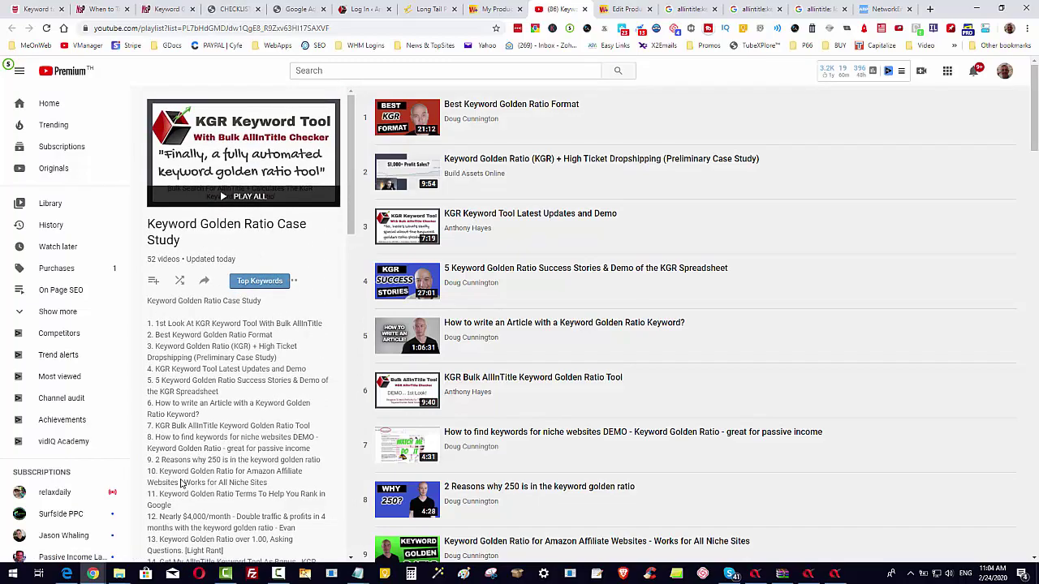
# Step: Look through the playlist's videos on YouTube and the opening lines of its description
pyautogui.scroll(-9, 622, 433)
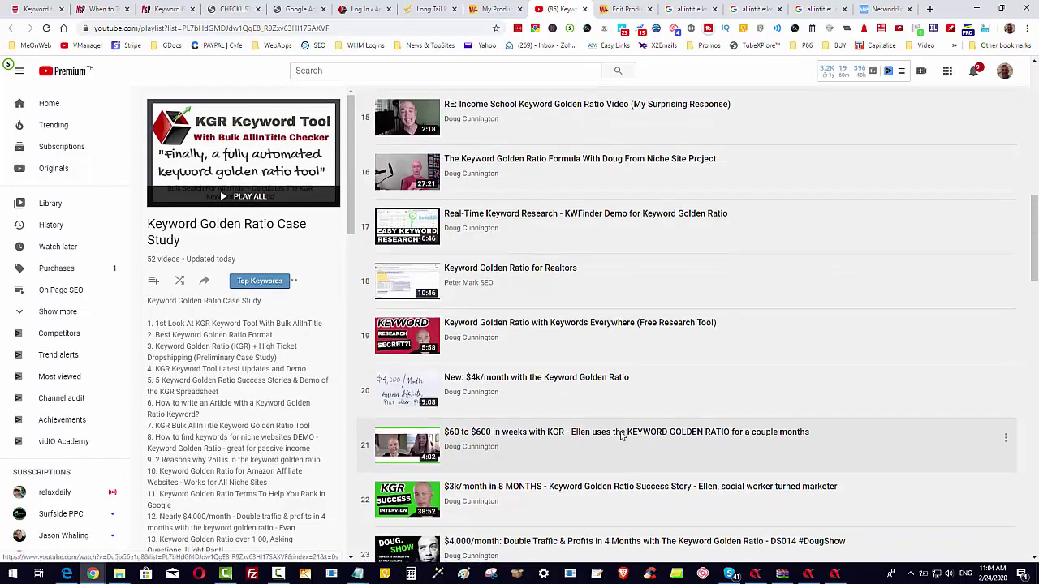
pyautogui.scroll(-18, 621, 433)
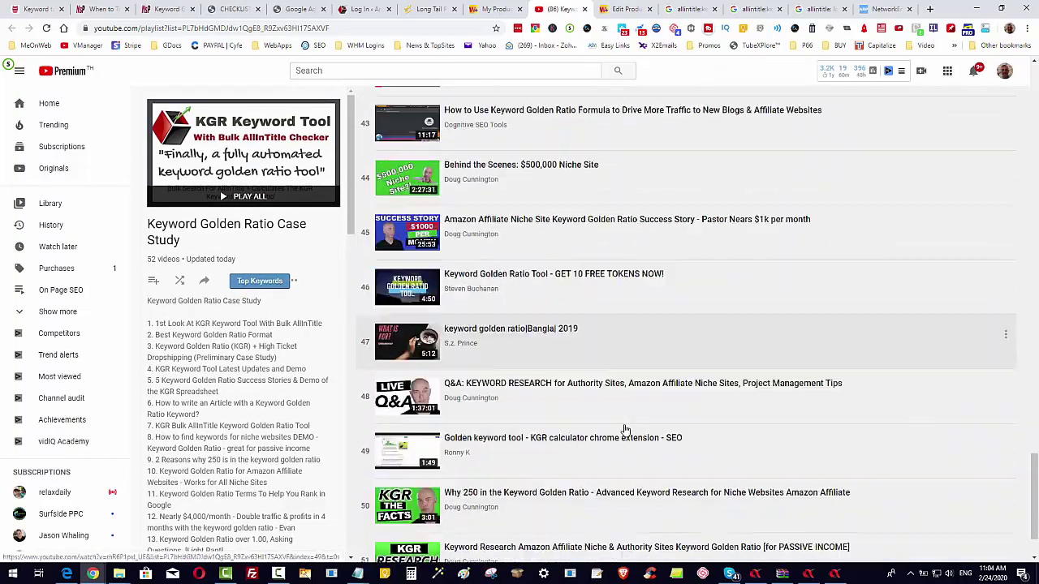
pyautogui.scroll(8, 313, 260)
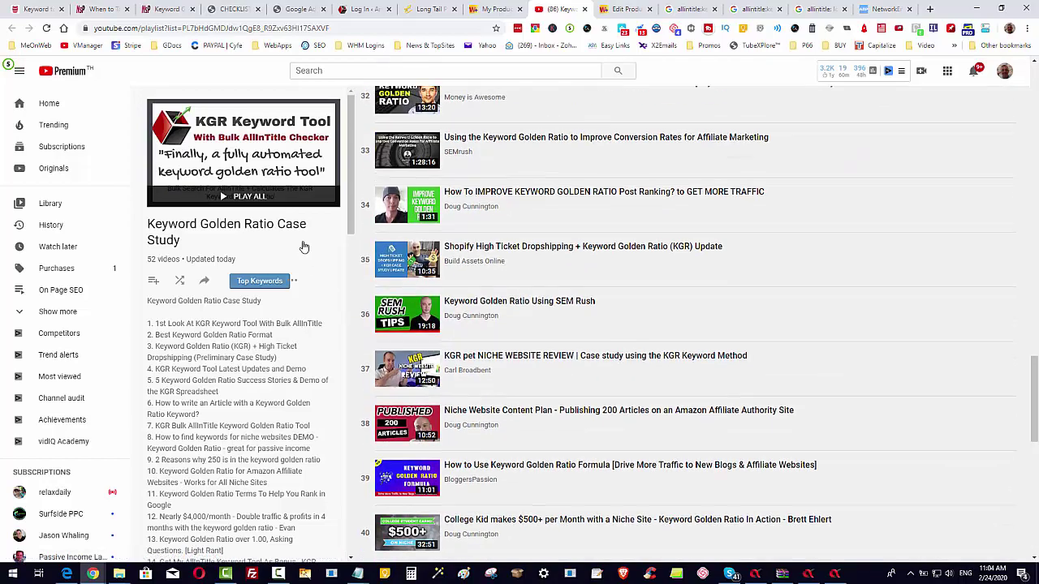
pyautogui.scroll(15, 304, 246)
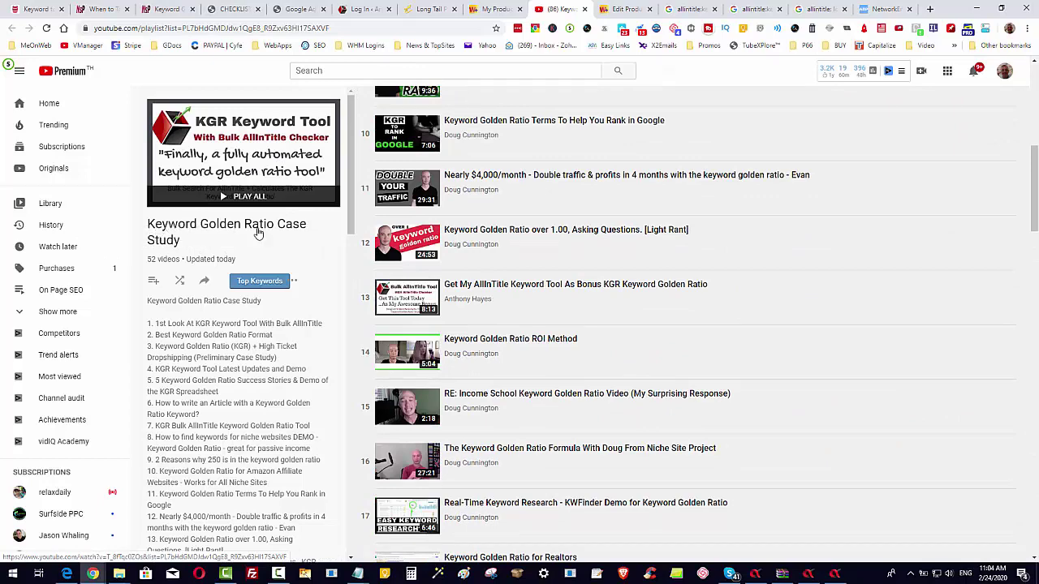
pyautogui.scroll(2, 268, 268)
pyautogui.moveTo(276, 305); pyautogui.dragTo(149, 301)
pyautogui.rightClick(151, 301)
pyautogui.click(166, 305)
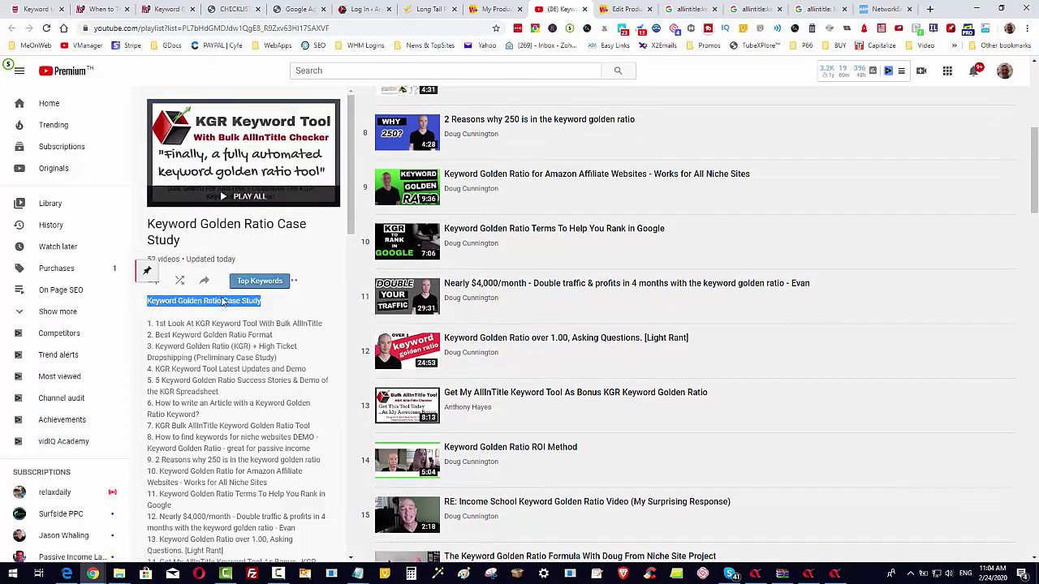
pyautogui.click(280, 310)
pyautogui.moveTo(241, 369); pyautogui.dragTo(247, 370)
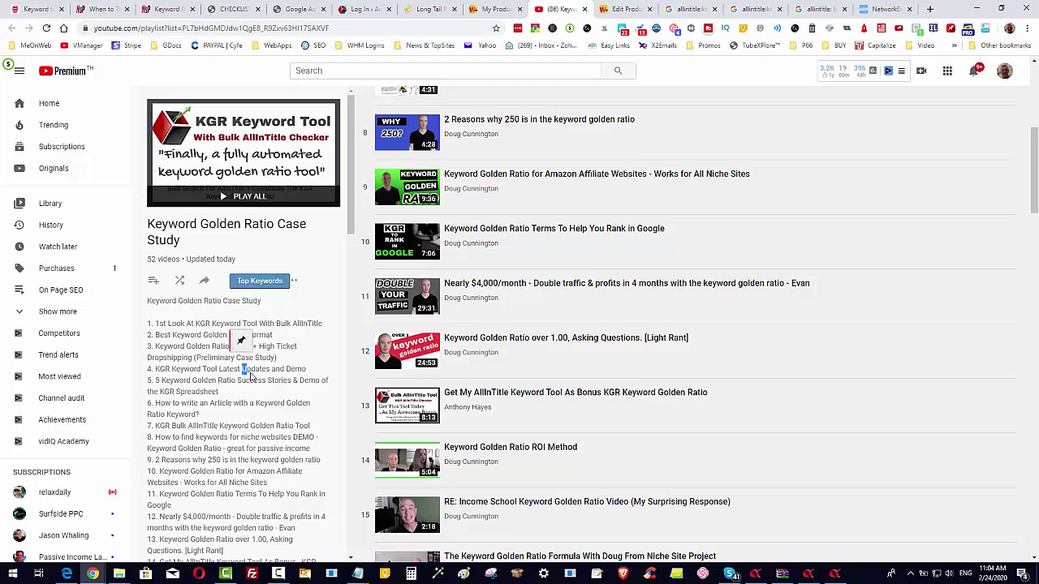
# Step: Return to VID Curate and copy the first playlist item's video URL into the YouTube video URL of a new SERP Curate project
pyautogui.click(835, 574)
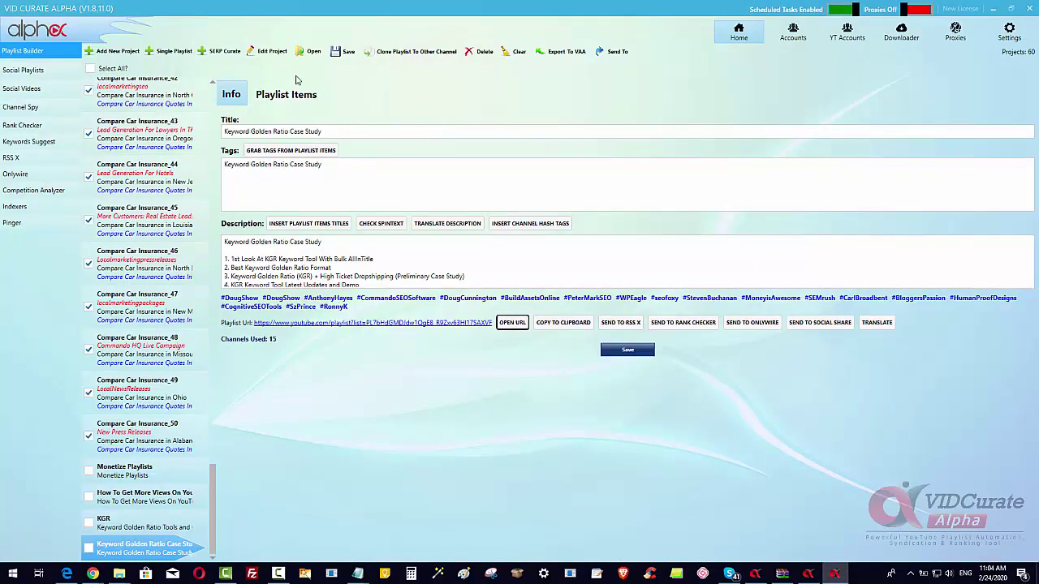
pyautogui.click(271, 95)
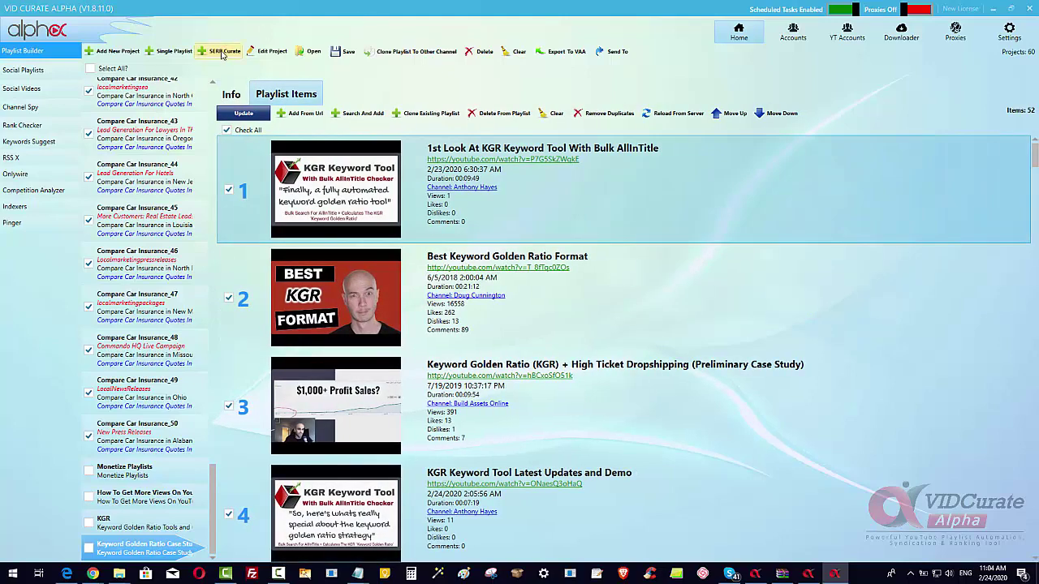
pyautogui.rightClick(473, 161)
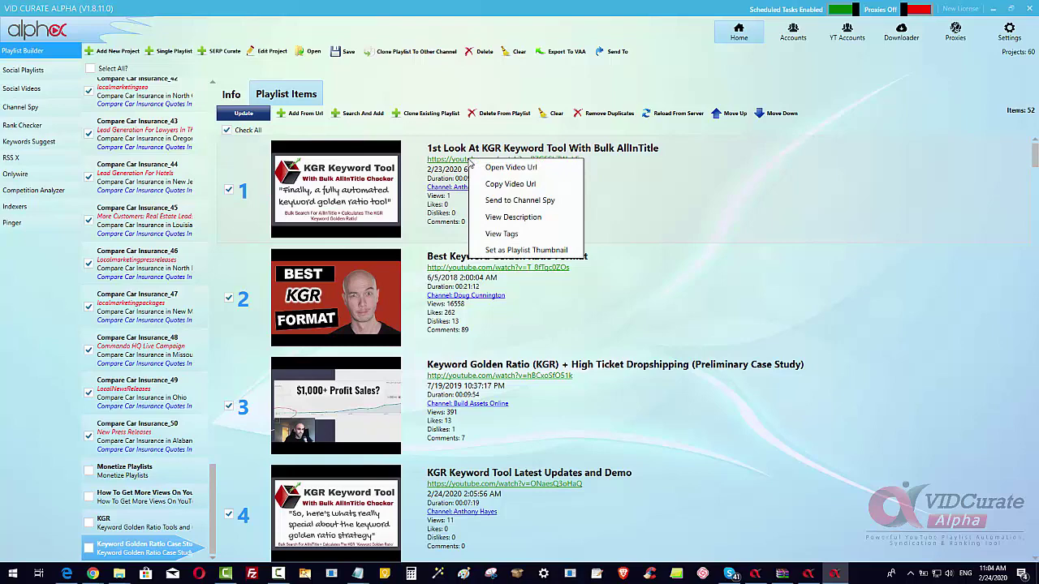
pyautogui.click(513, 217)
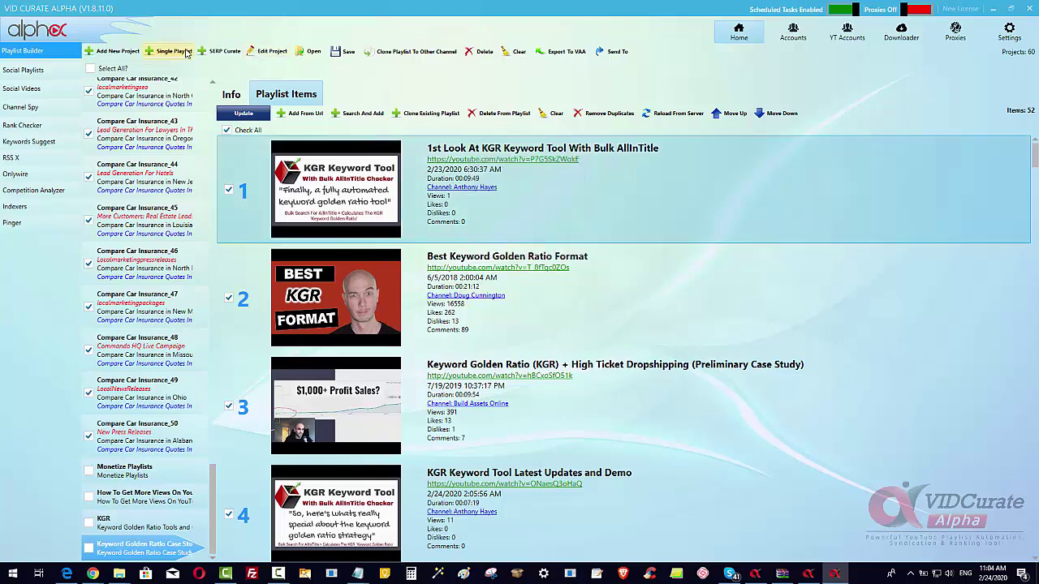
pyautogui.click(217, 53)
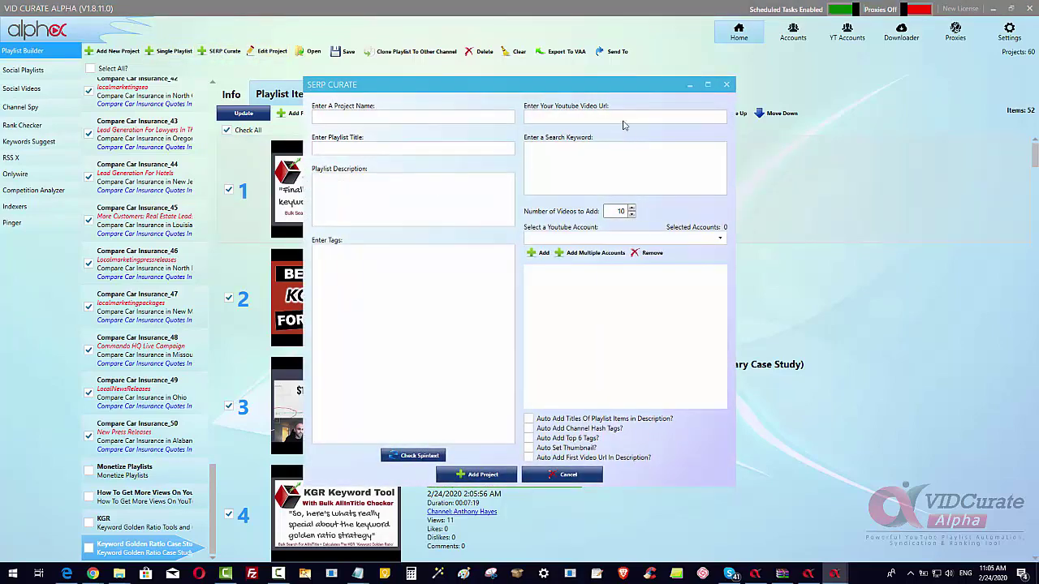
pyautogui.rightClick(617, 114)
pyautogui.click(645, 155)
# Step: Enter "Keyword Golden Ratio" as the project's search keyword and copy the phrase
pyautogui.click(594, 156)
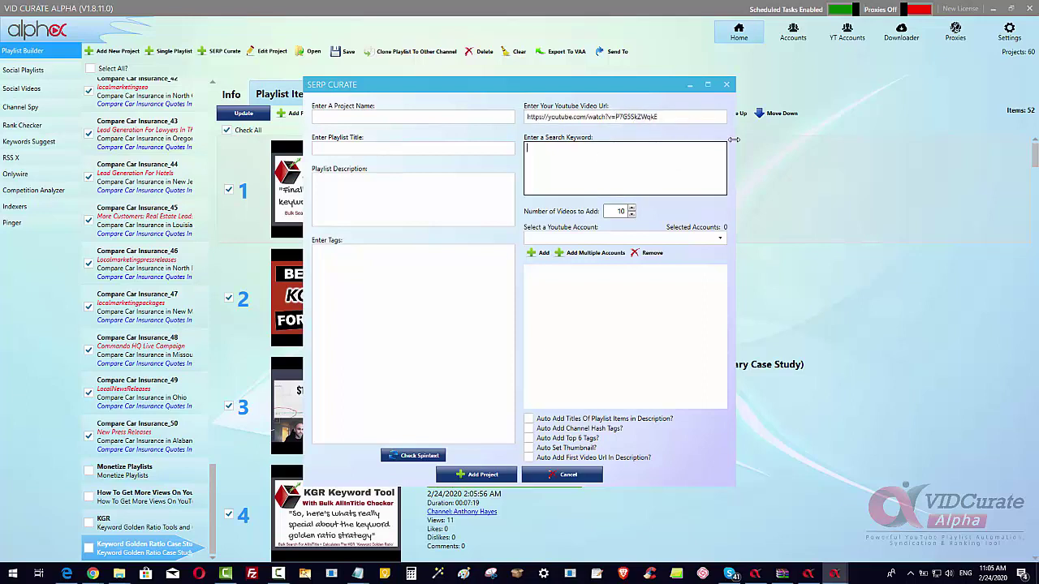
pyautogui.write('Keyword Golde')
pyautogui.press('Delete')
pyautogui.write('Ratio')
pyautogui.moveTo(595, 149); pyautogui.dragTo(526, 149)
pyautogui.rightClick(543, 146)
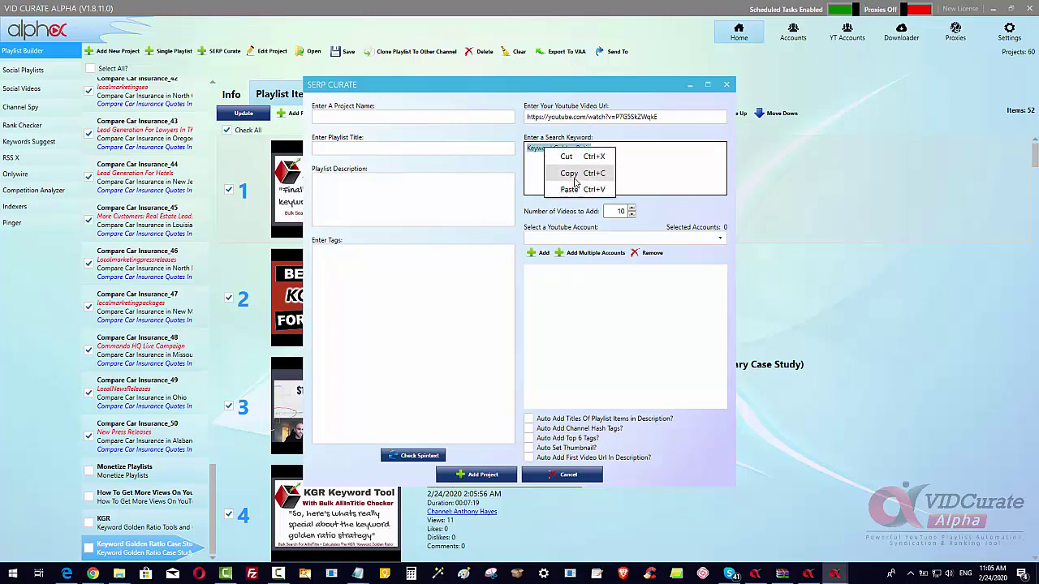
pyautogui.click(572, 172)
pyautogui.click(605, 147)
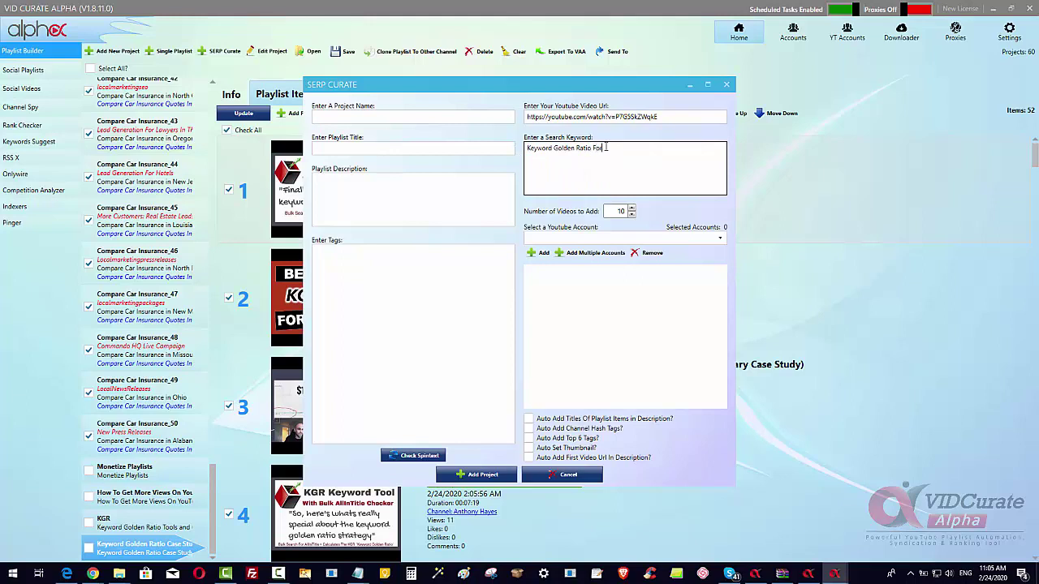
# Step: Complete the search keywords as "Keyword Golden Ratio For Amazon Keywords" and "How To Automate Keyword Golden Ratio", and set videos to add to 15
pyautogui.write('For Amazon keywords')
pyautogui.click(630, 148)
pyautogui.press('Delete')
pyautogui.write('K')
pyautogui.write('Keyword Golden Ratio')
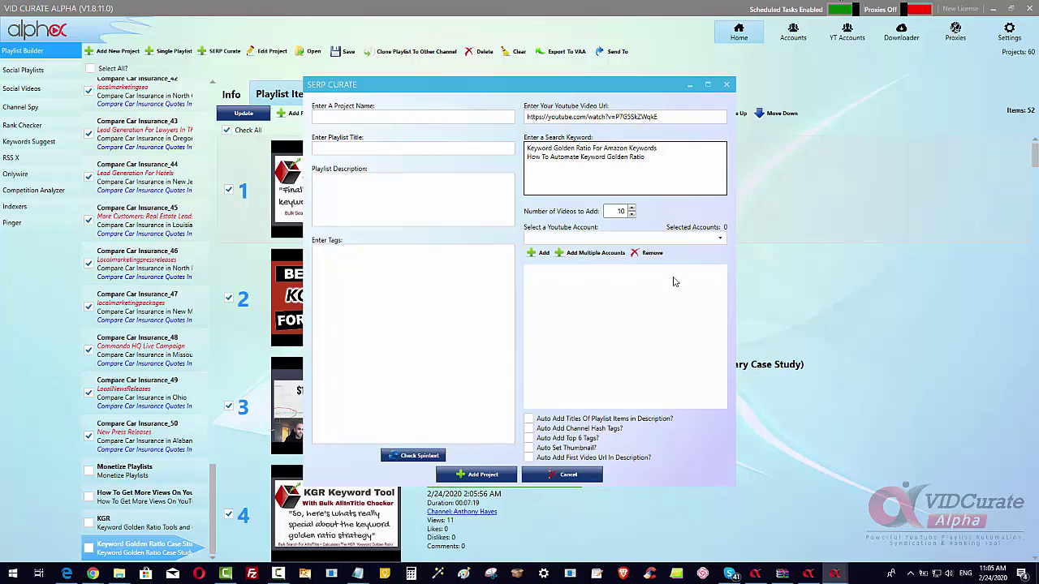
pyautogui.click(631, 207)
pyautogui.click(632, 208)
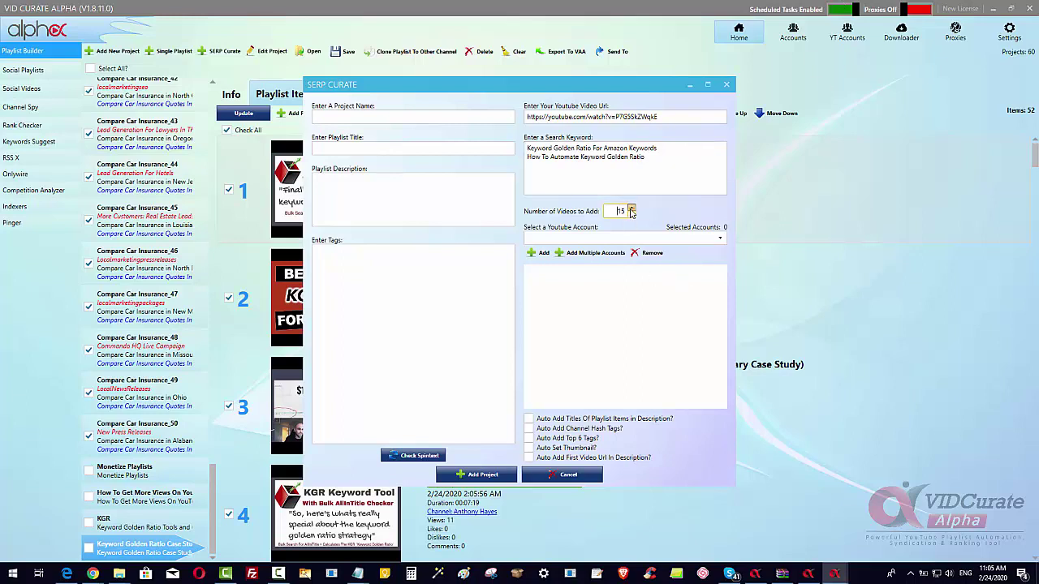
# Step: Try adding all YouTube accounts to the project, pick the Commando SEO Software account, and remove the added accounts
pyautogui.click(594, 238)
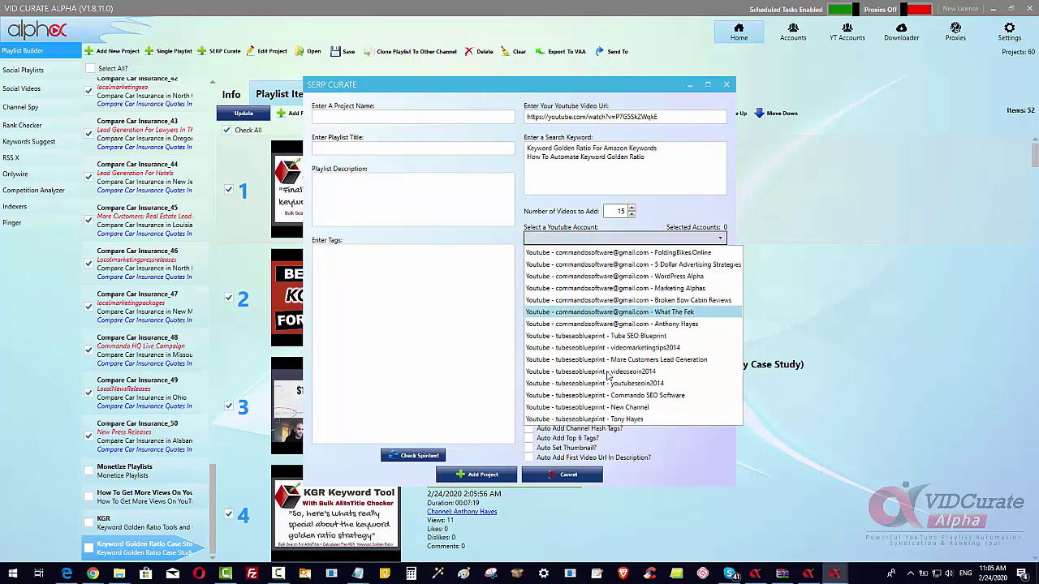
pyautogui.click(711, 208)
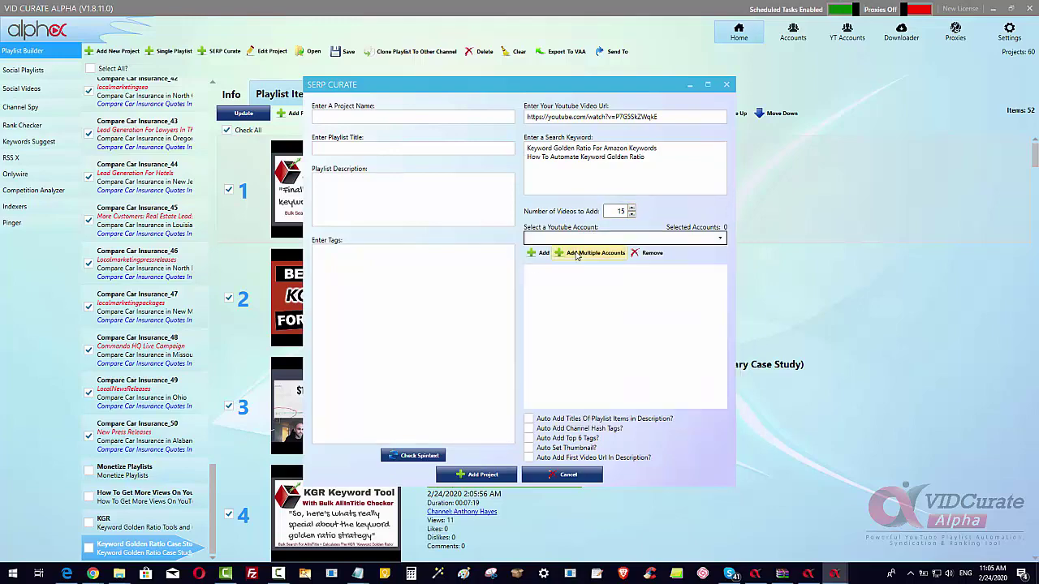
pyautogui.click(575, 255)
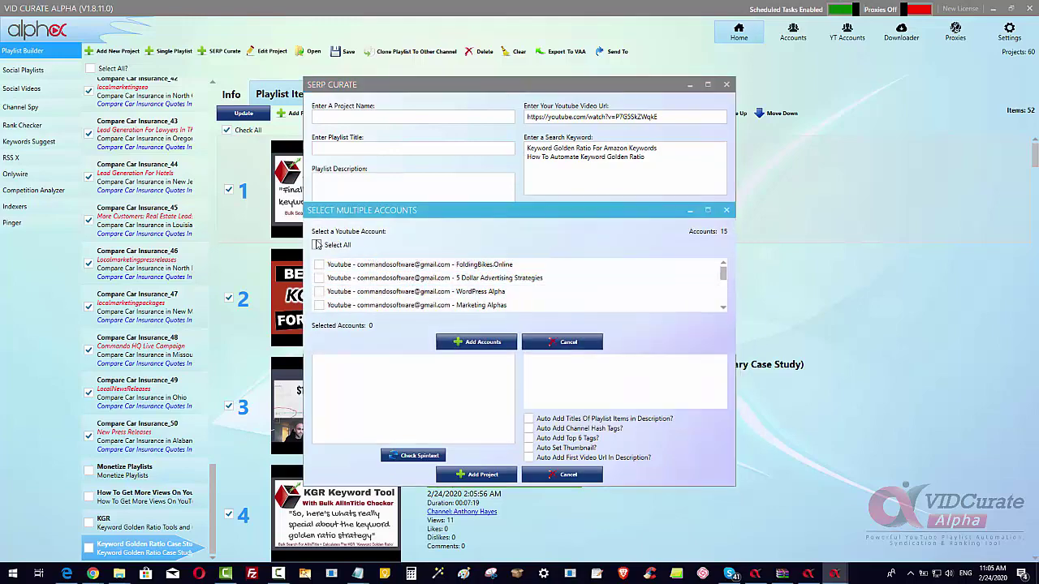
pyautogui.click(478, 342)
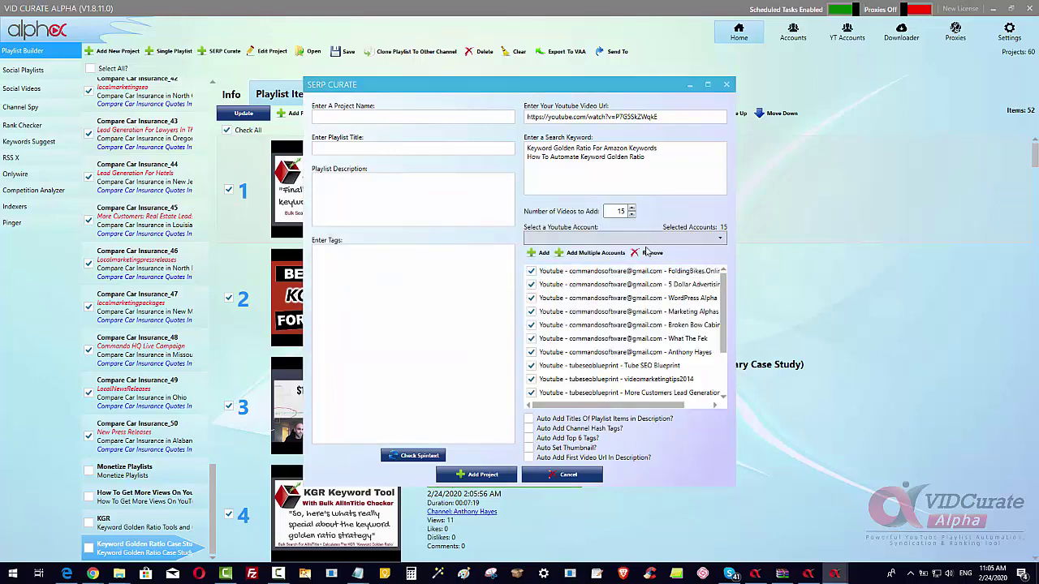
pyautogui.click(650, 239)
pyautogui.click(633, 394)
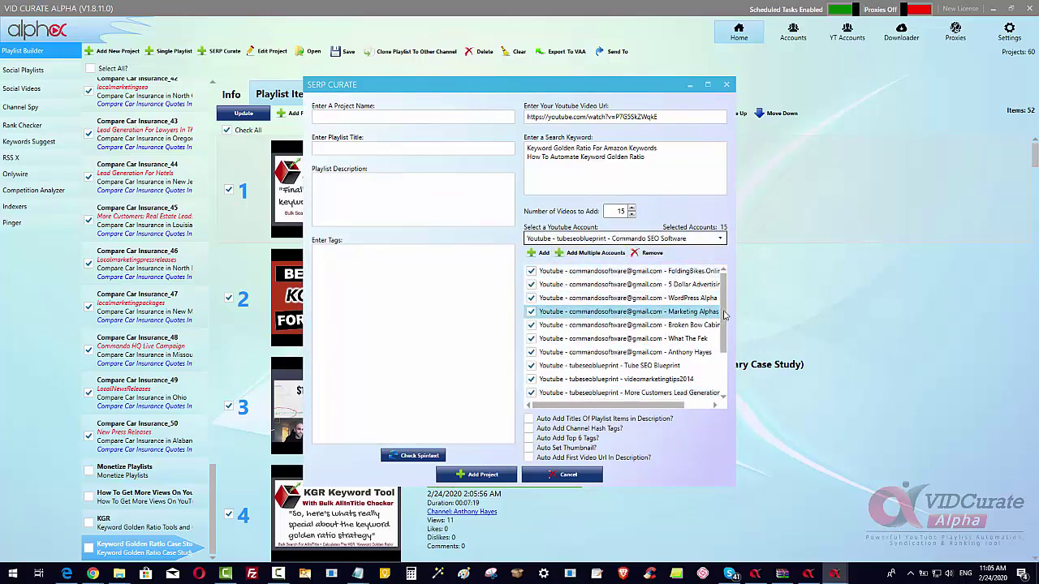
pyautogui.click(654, 253)
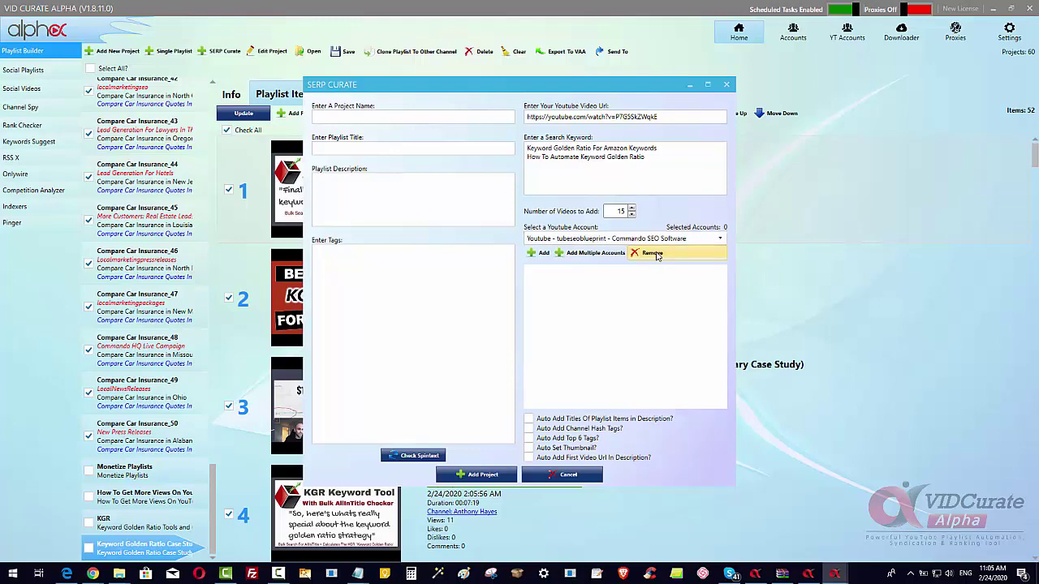
# Step: Select the eight tubeseoblueprint YouTube accounts from the multiple-account list and add them to the SERP Curate project
pyautogui.click(593, 253)
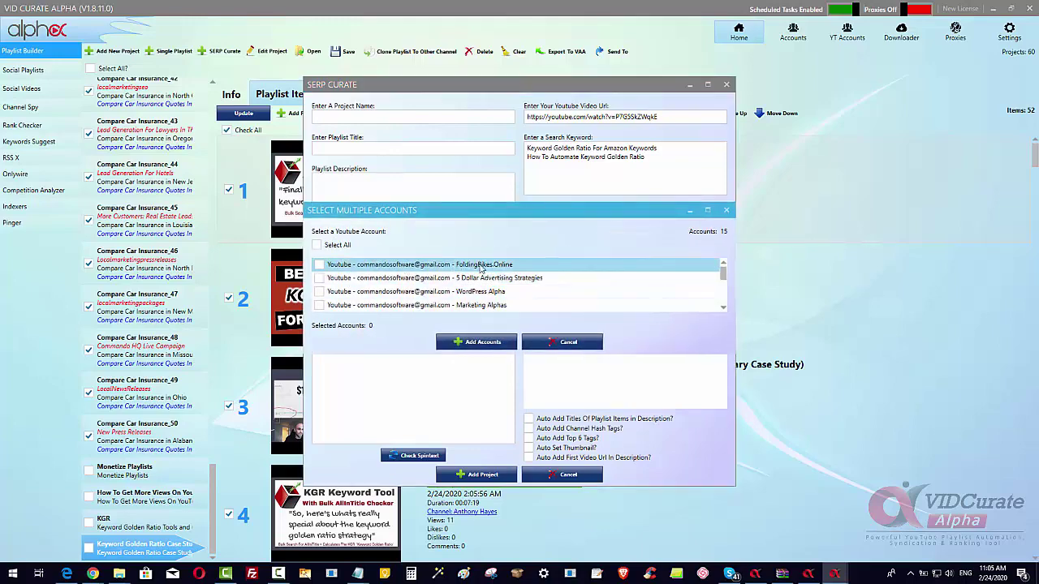
pyautogui.moveTo(721, 271); pyautogui.dragTo(722, 281)
pyautogui.click(320, 306)
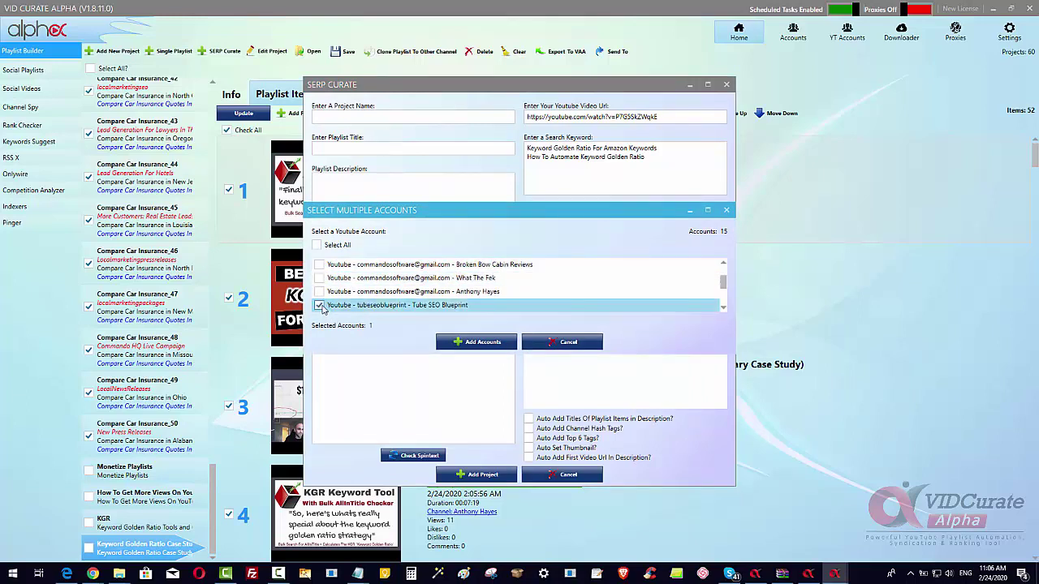
pyautogui.click(321, 312)
pyautogui.click(321, 312)
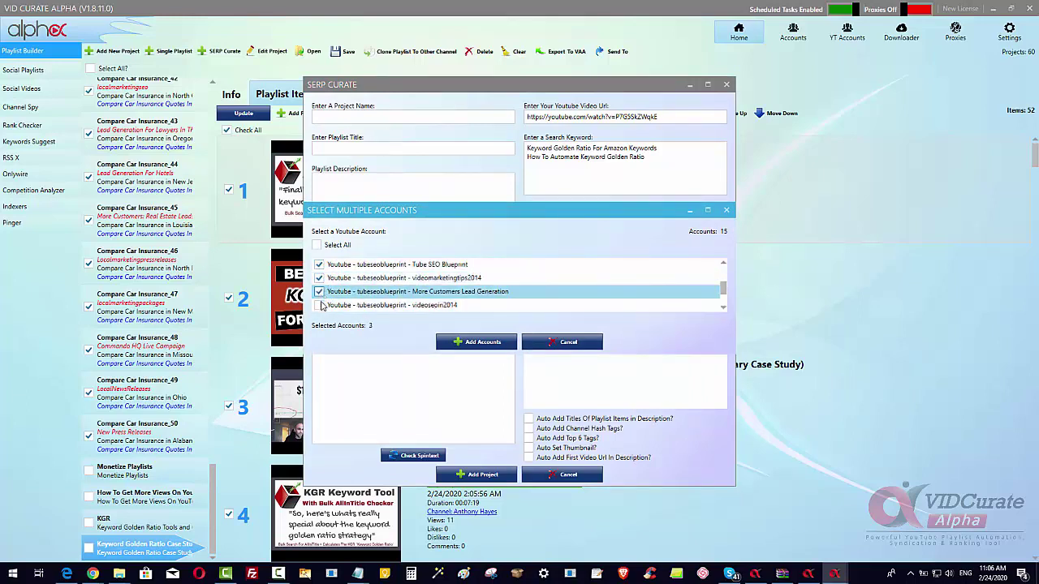
pyautogui.click(321, 313)
pyautogui.click(321, 309)
pyautogui.click(321, 309)
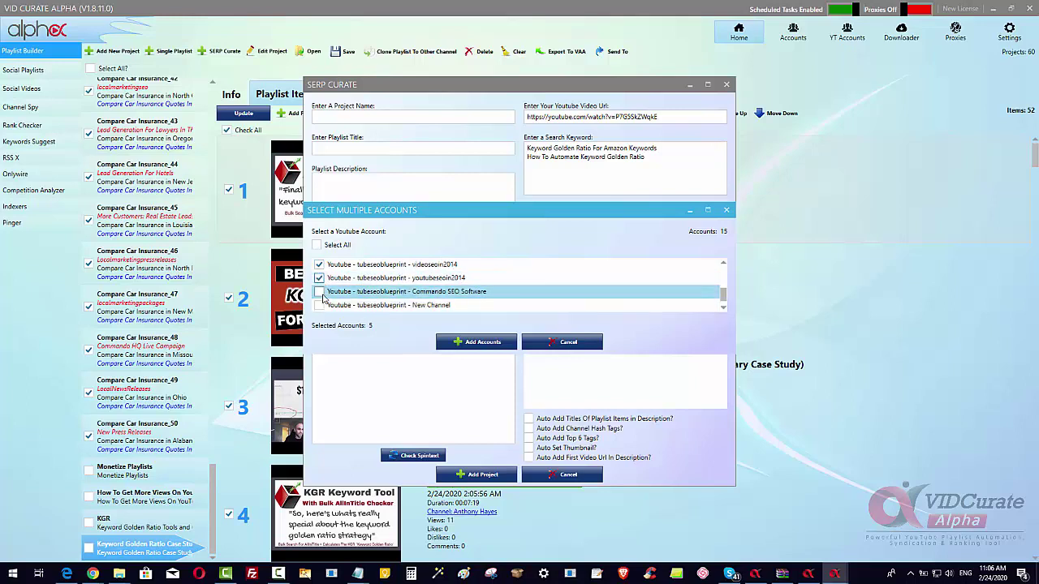
pyautogui.click(321, 308)
pyautogui.click(320, 307)
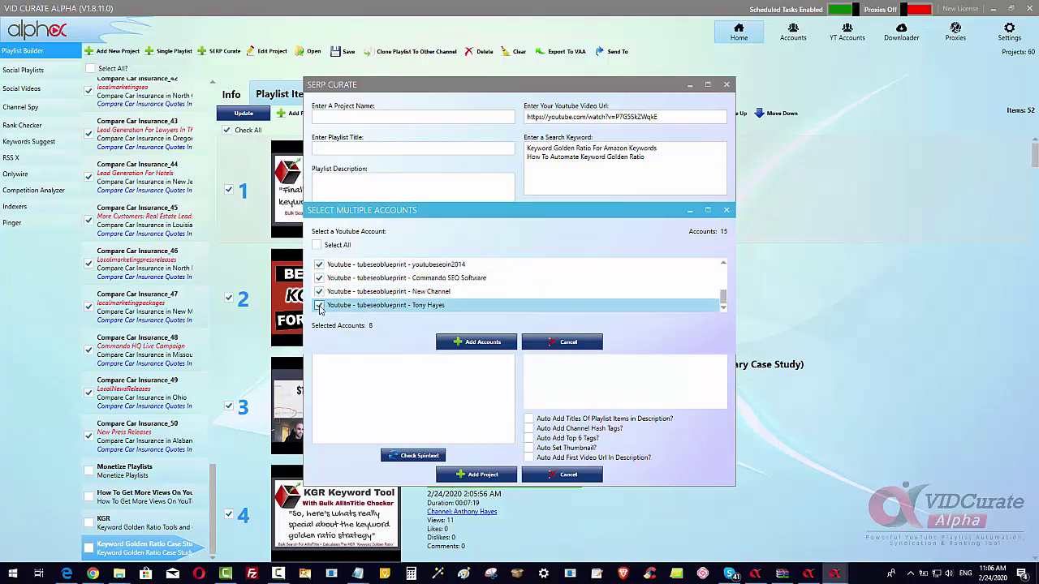
pyautogui.click(477, 342)
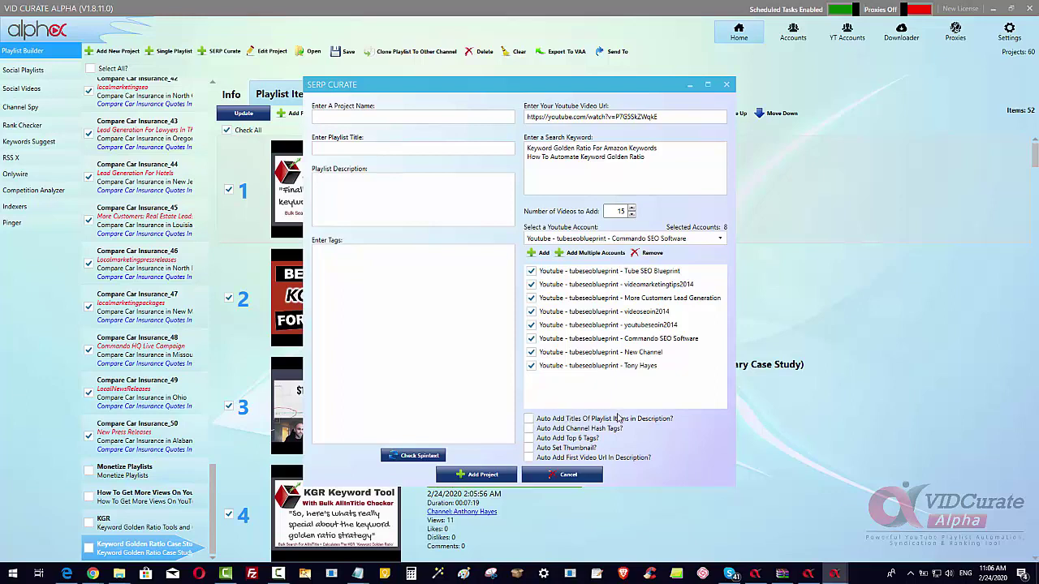
# Step: Enable automatic playlist item titles, channel hash tags, top 6 tags, thumbnail and first video URL for the project
pyautogui.click(528, 420)
pyautogui.click(528, 438)
pyautogui.click(528, 448)
pyautogui.click(528, 458)
pyautogui.moveTo(525, 89); pyautogui.dragTo(830, 89)
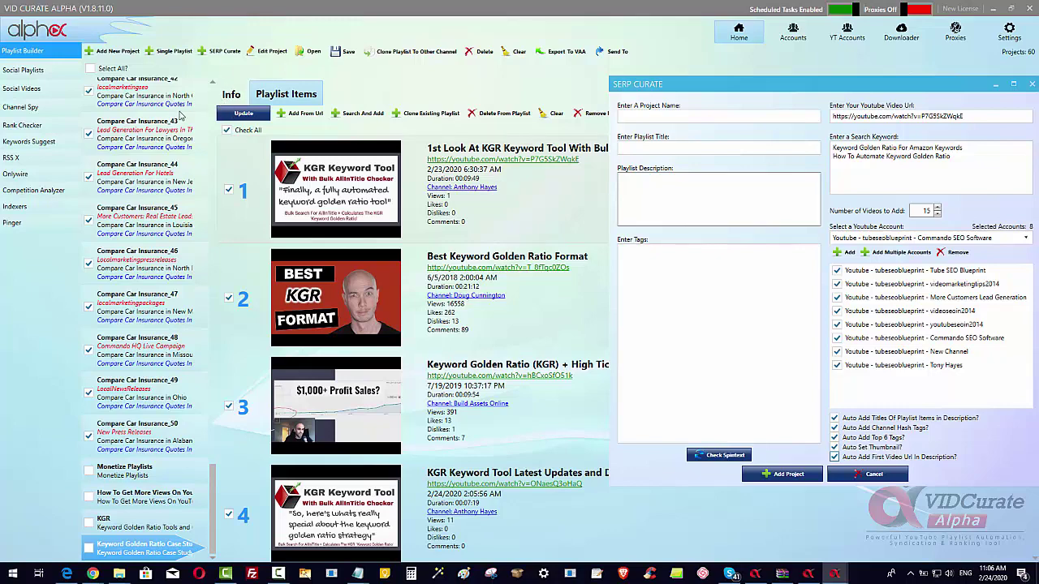
pyautogui.moveTo(721, 84); pyautogui.dragTo(310, 59)
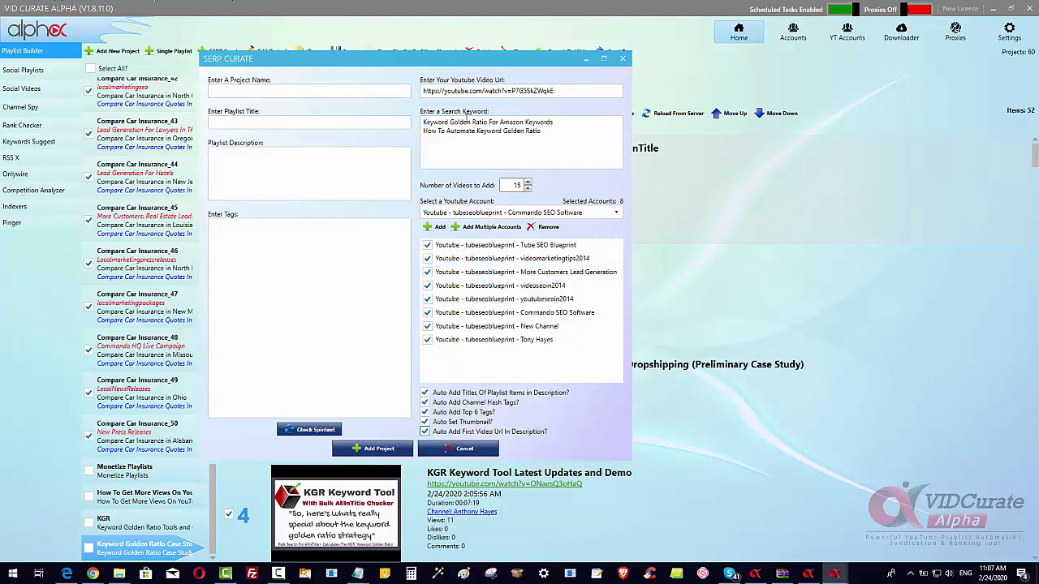
# Step: Name the project "SERP Curate KGR1" and give the playlist the title "Keyword Golden Ratio"
pyautogui.click(278, 92)
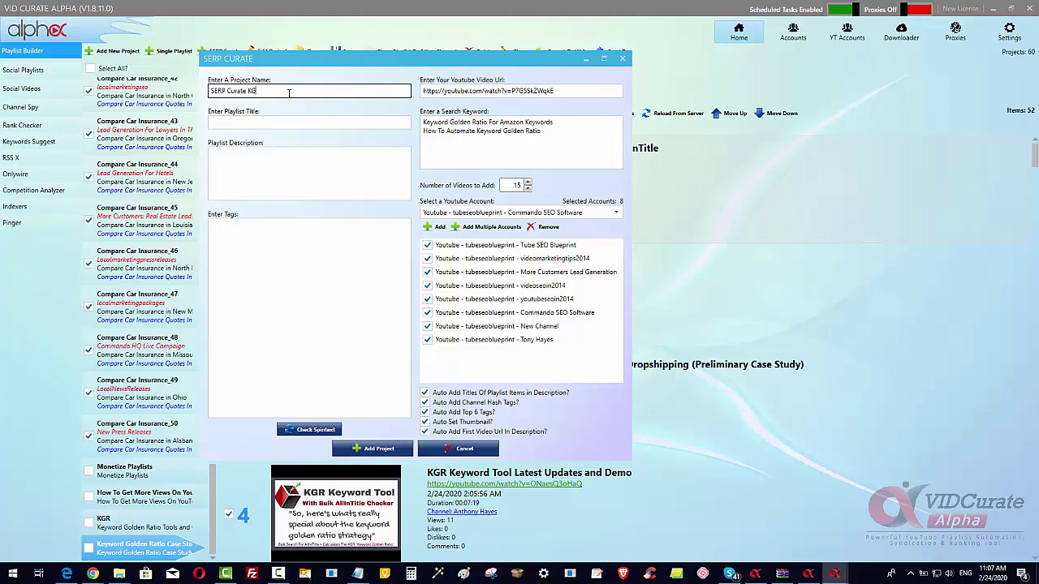
pyautogui.click(258, 125)
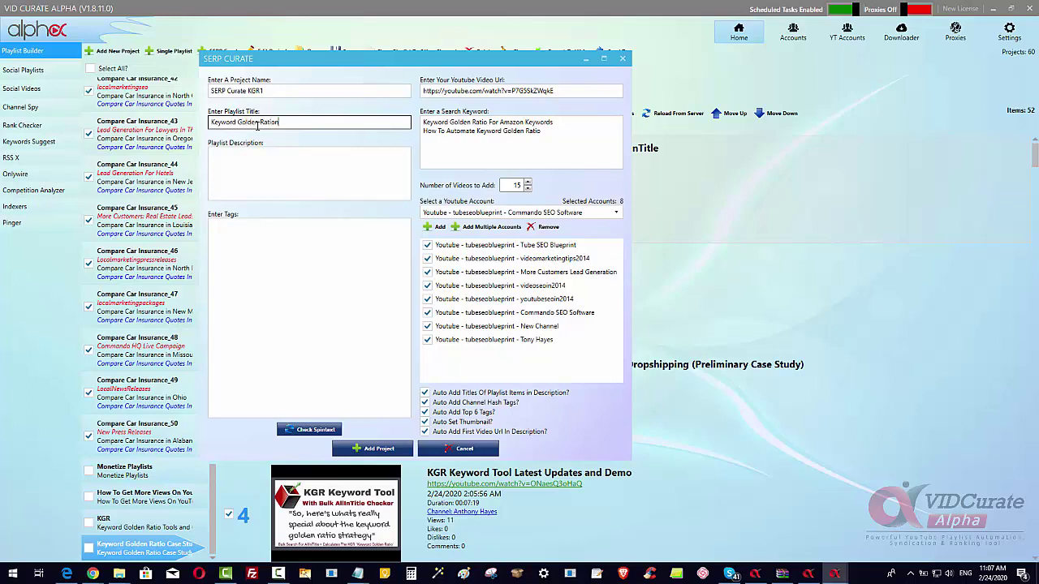
pyautogui.press('BackSpace')
# Step: Copy the playlist title "Keyword Golden Ratio" into both the playlist description and the tags
pyautogui.moveTo(282, 125); pyautogui.dragTo(162, 128)
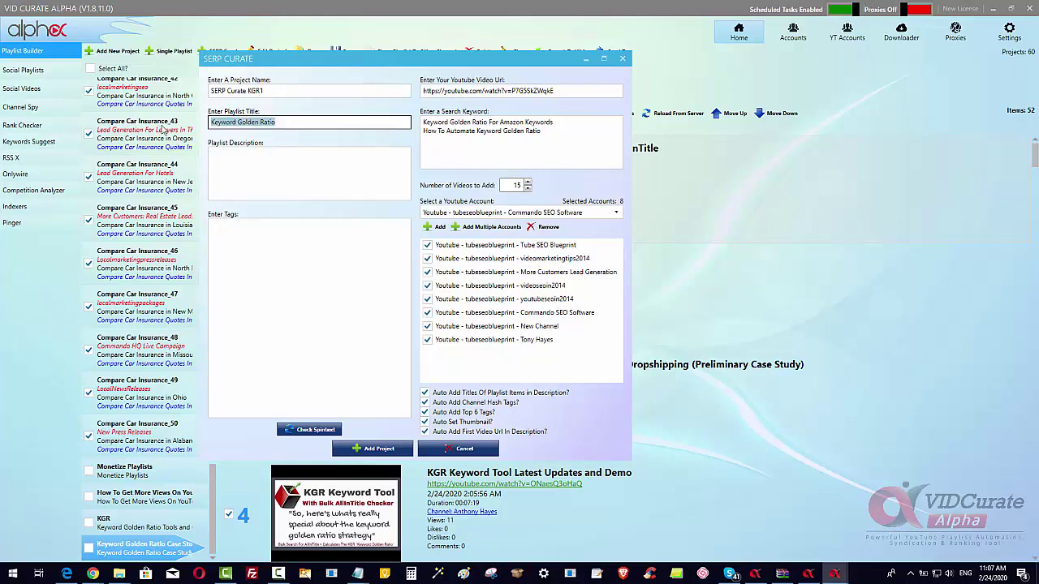
pyautogui.rightClick(247, 129)
pyautogui.click(272, 152)
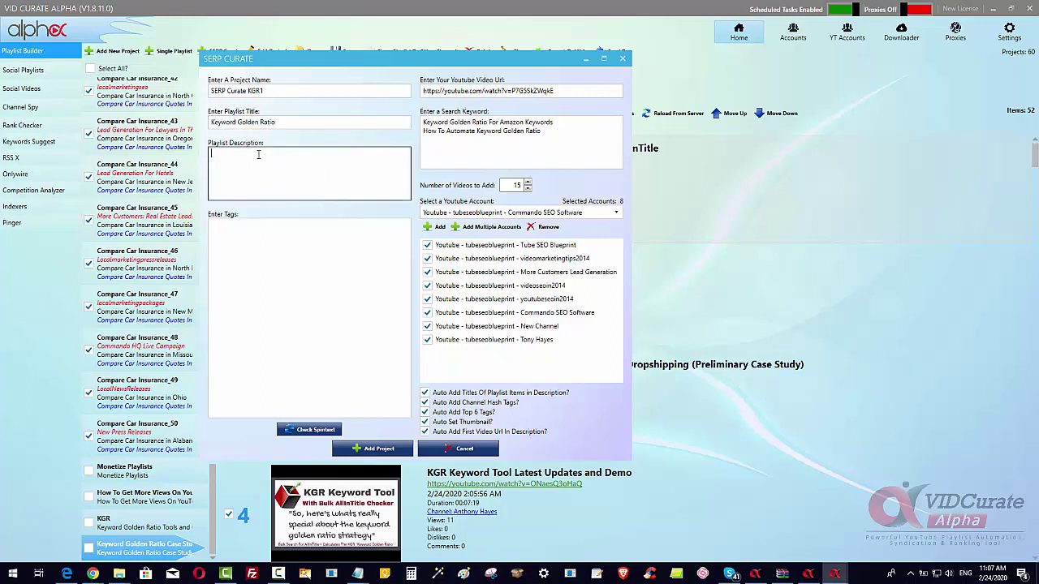
pyautogui.rightClick(274, 156)
pyautogui.click(281, 195)
pyautogui.rightClick(233, 244)
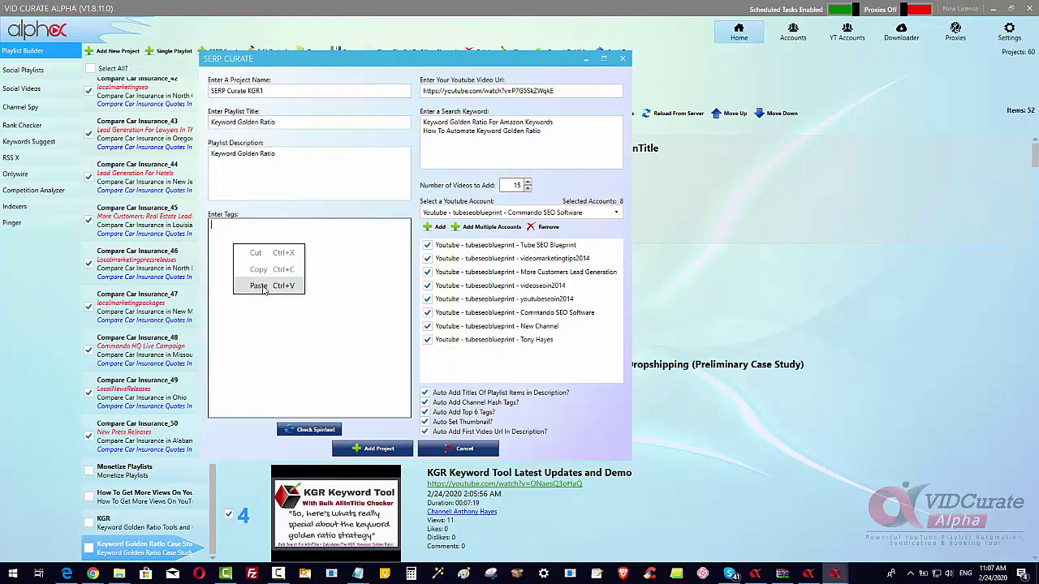
pyautogui.click(270, 287)
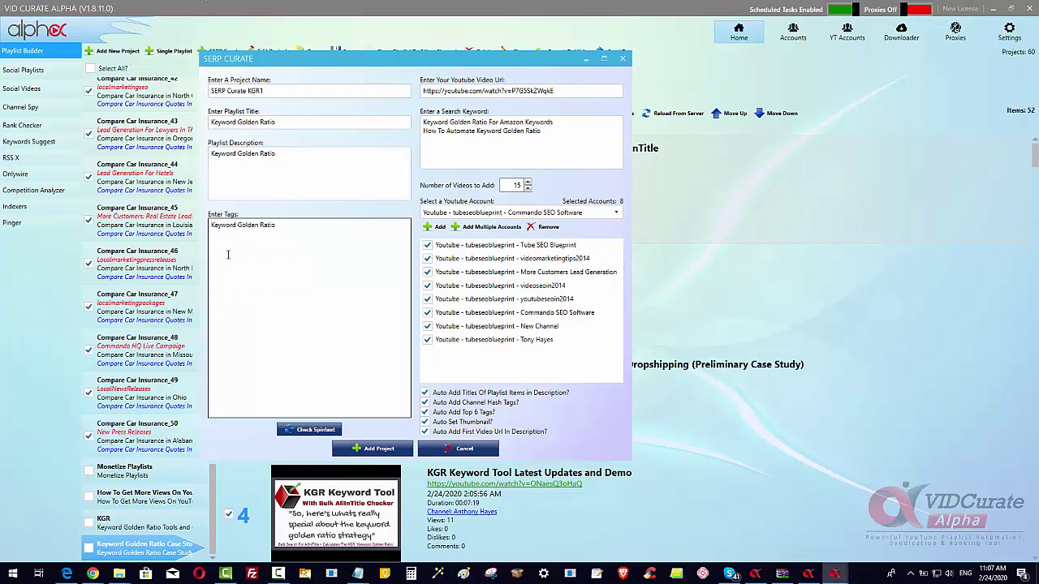
# Step: Add the SERP Curate project and acknowledge the completed task
pyautogui.click(373, 449)
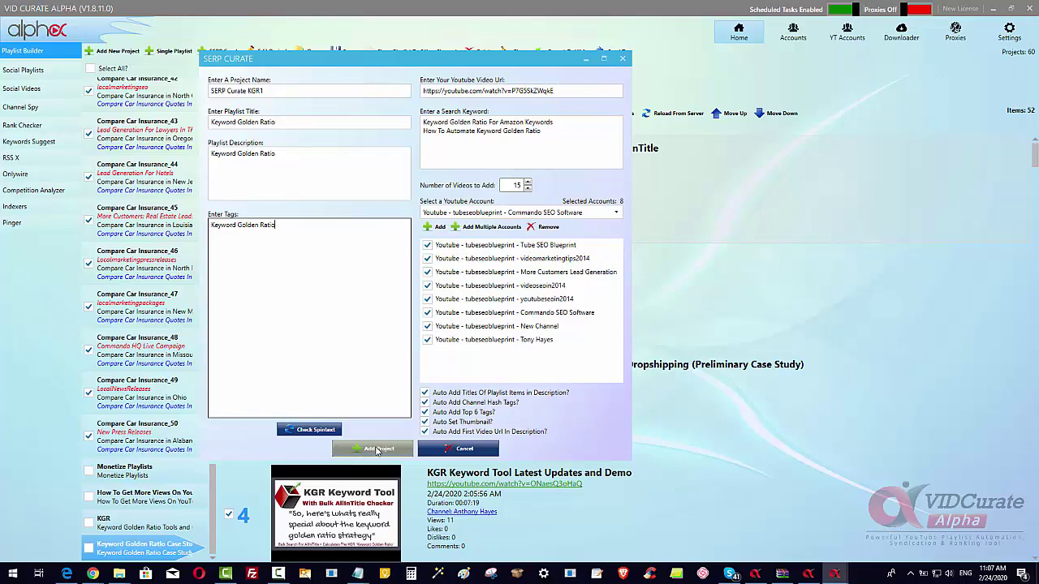
pyautogui.click(376, 449)
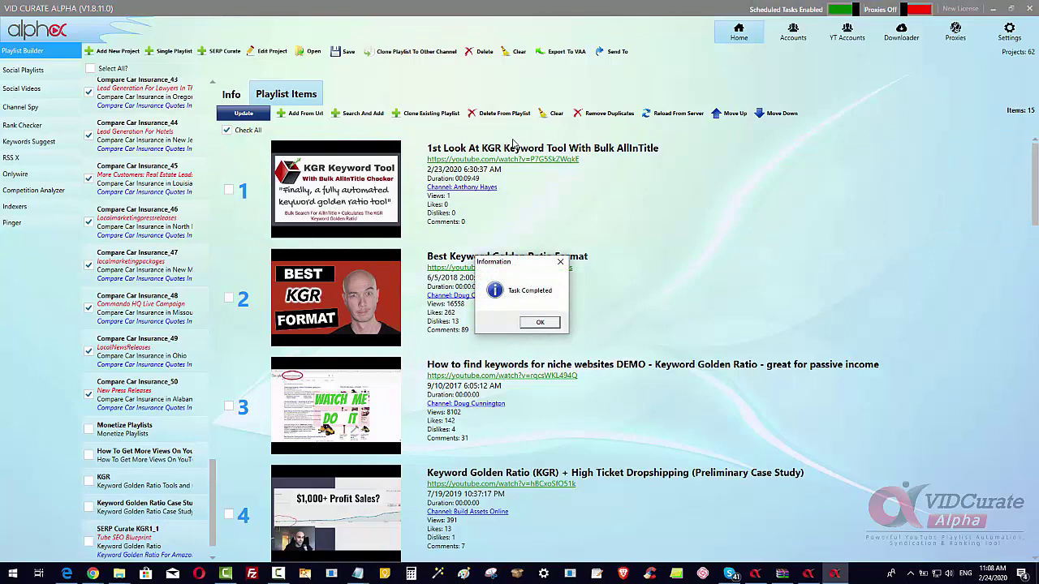
pyautogui.click(540, 322)
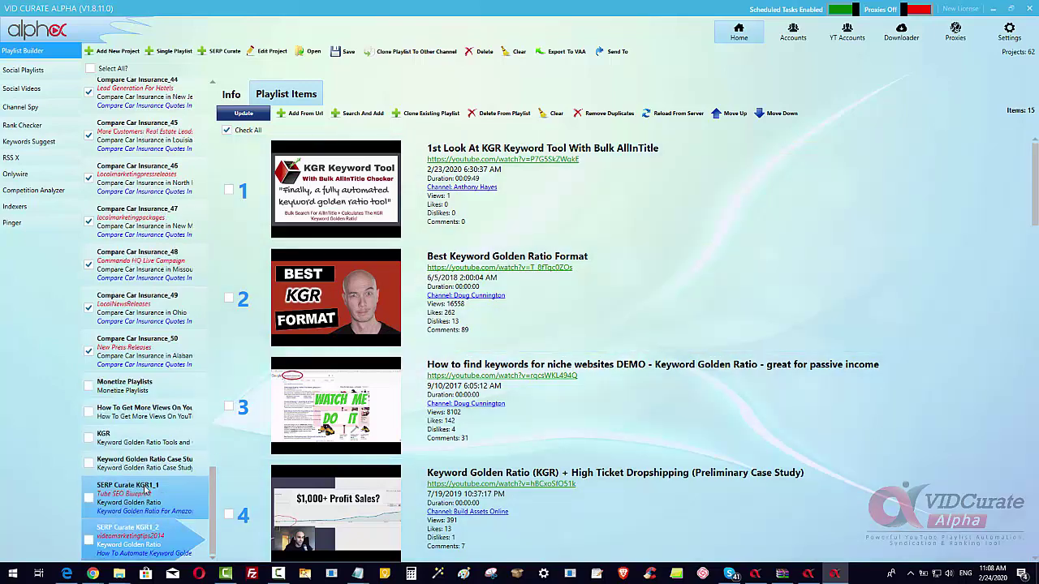
# Step: Open the SERP Curate KGR1_1 playlist on YouTube from its project info and review its videos
pyautogui.click(121, 502)
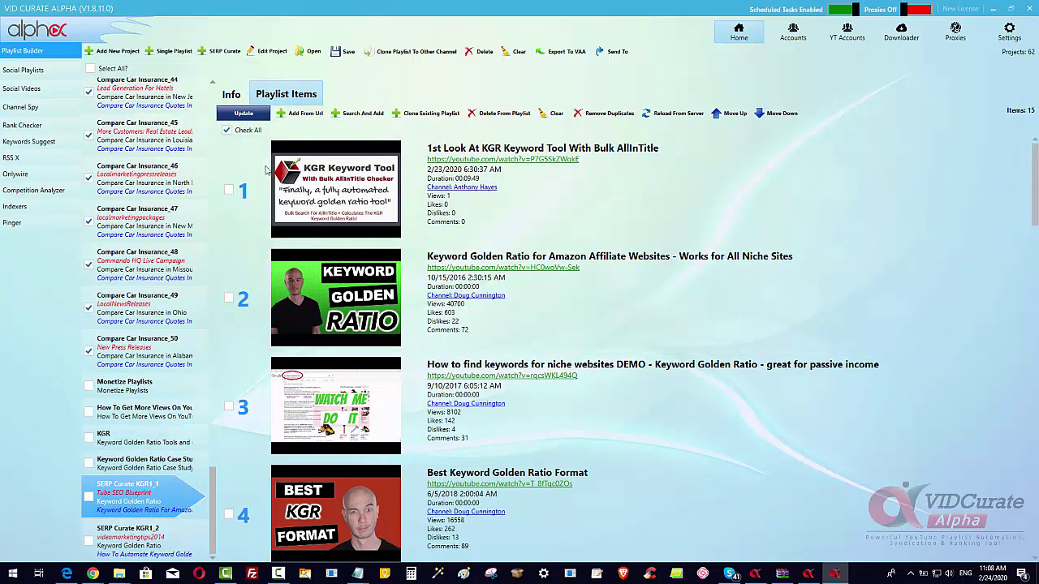
pyautogui.click(231, 95)
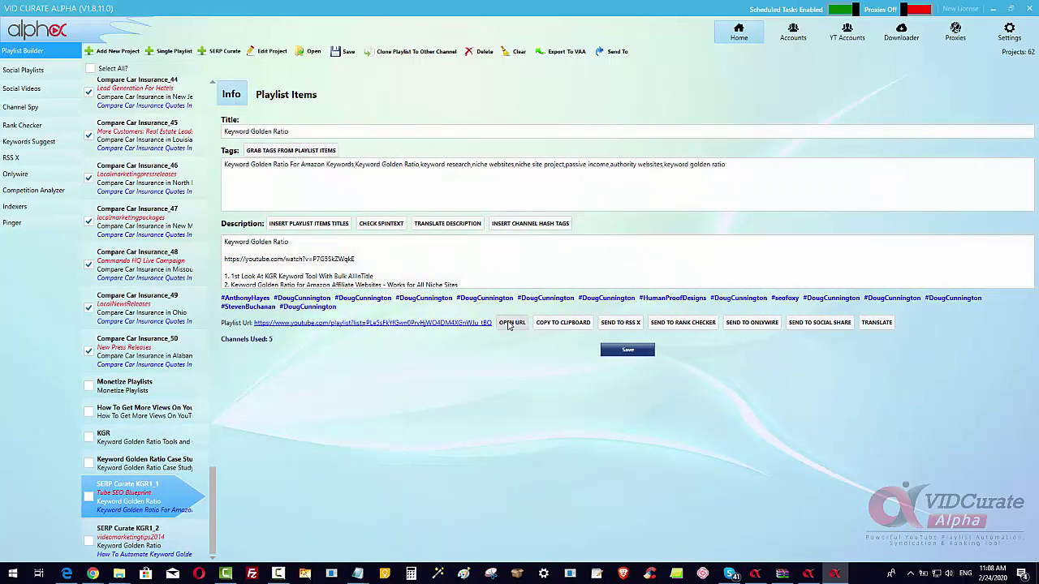
pyautogui.click(508, 323)
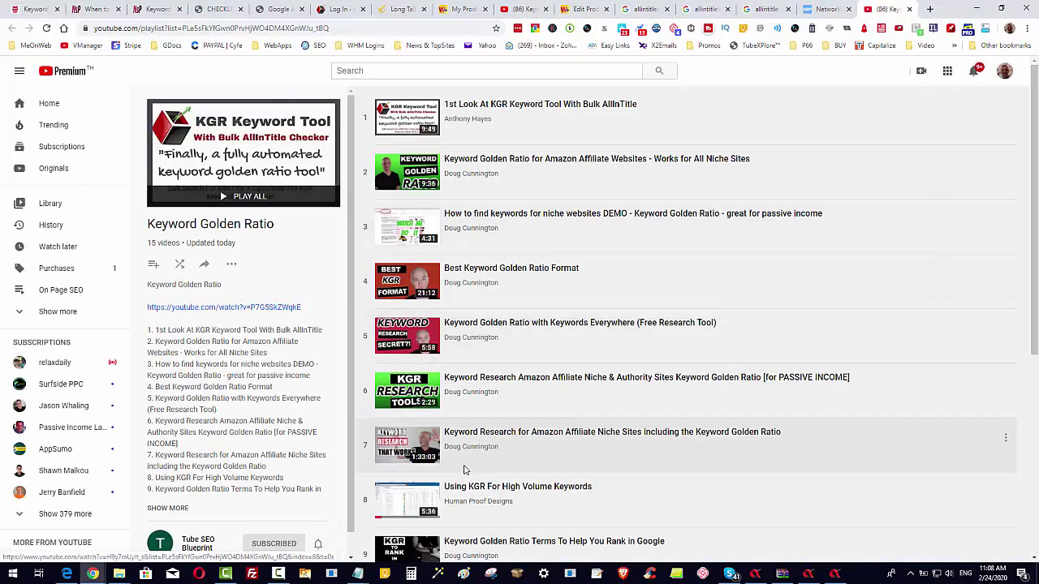
pyautogui.scroll(-3, 365, 552)
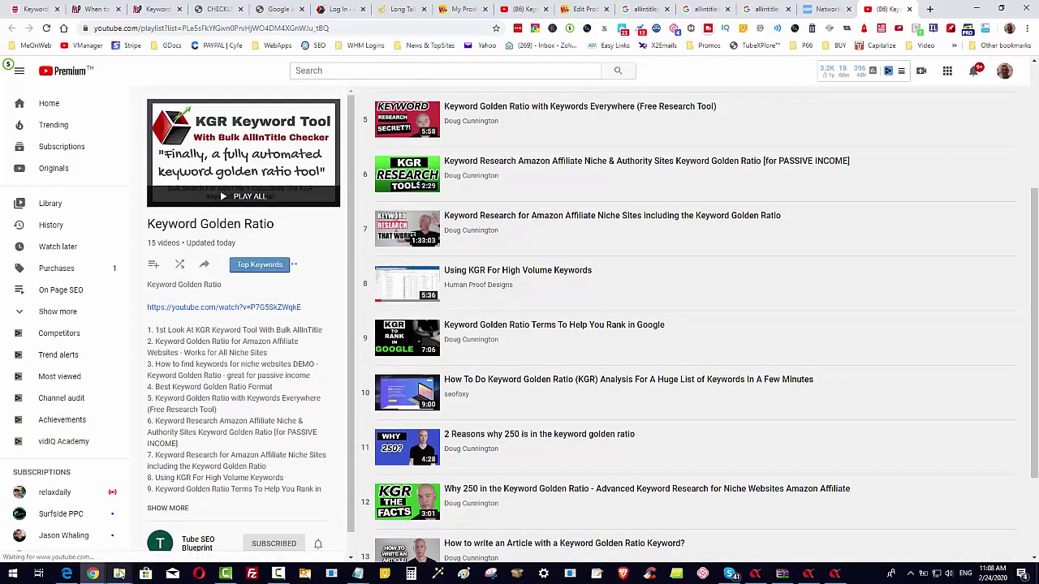
# Step: Return to VID Curate and open the SERP Curate KGR1_2 playlist on YouTube to check it
pyautogui.click(837, 576)
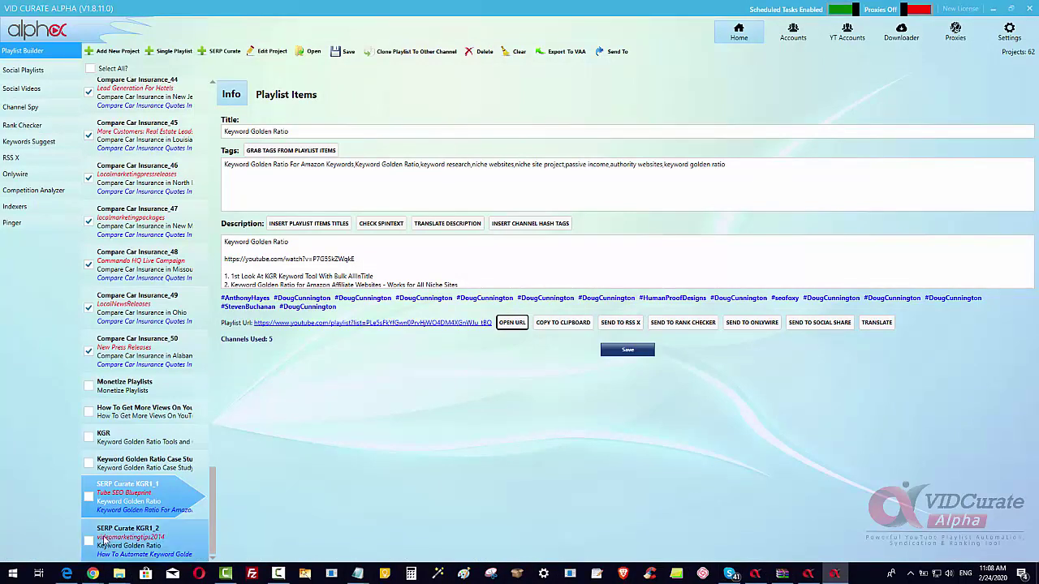
pyautogui.click(119, 554)
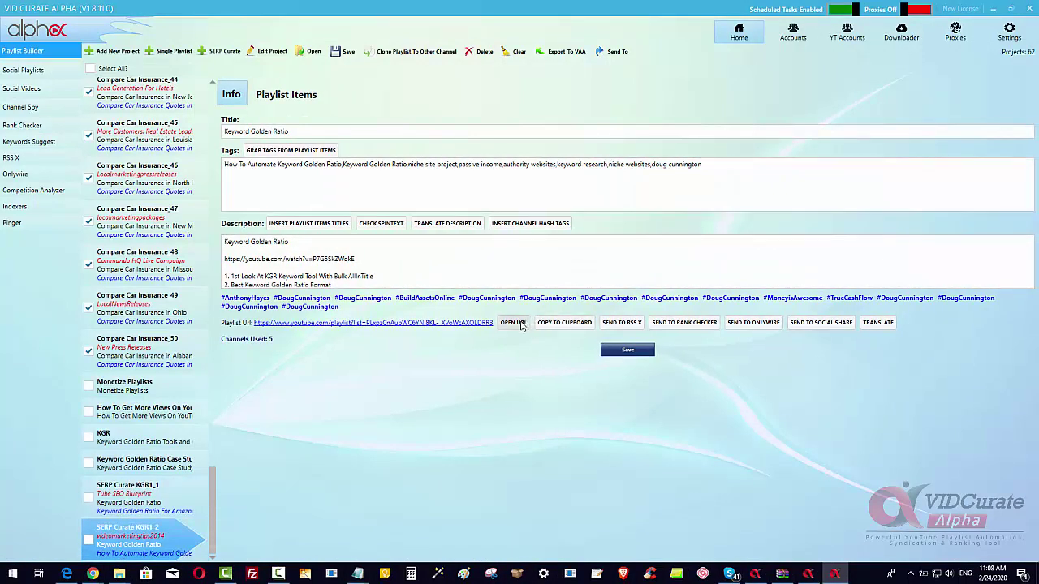
pyautogui.click(513, 323)
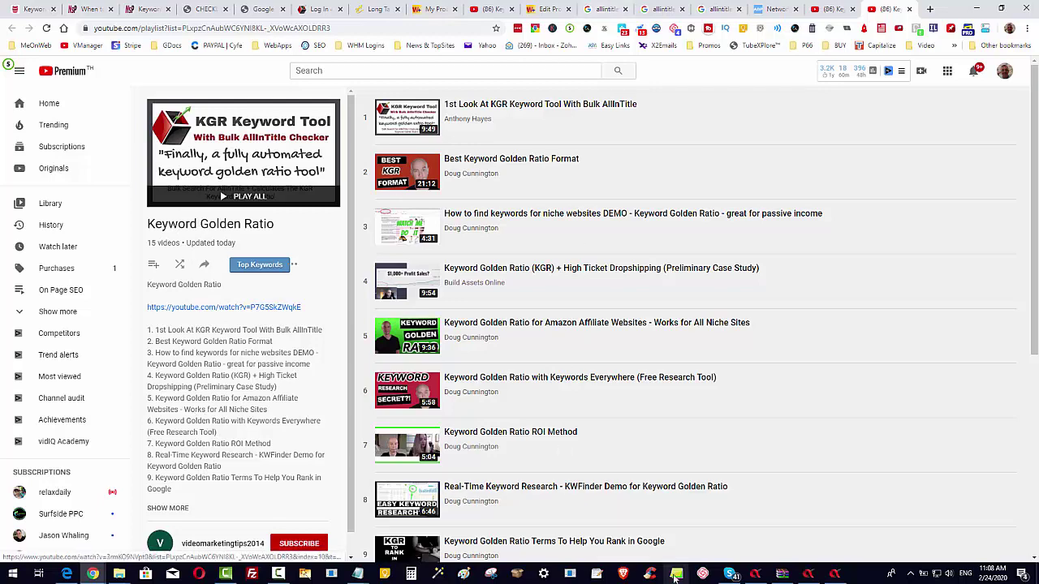
# Step: Back in VID Curate, grab tags from the Keyword Golden Ratio Case Study playlist items, choosing "keyword golden ratio" and the video creator's name
pyautogui.click(834, 574)
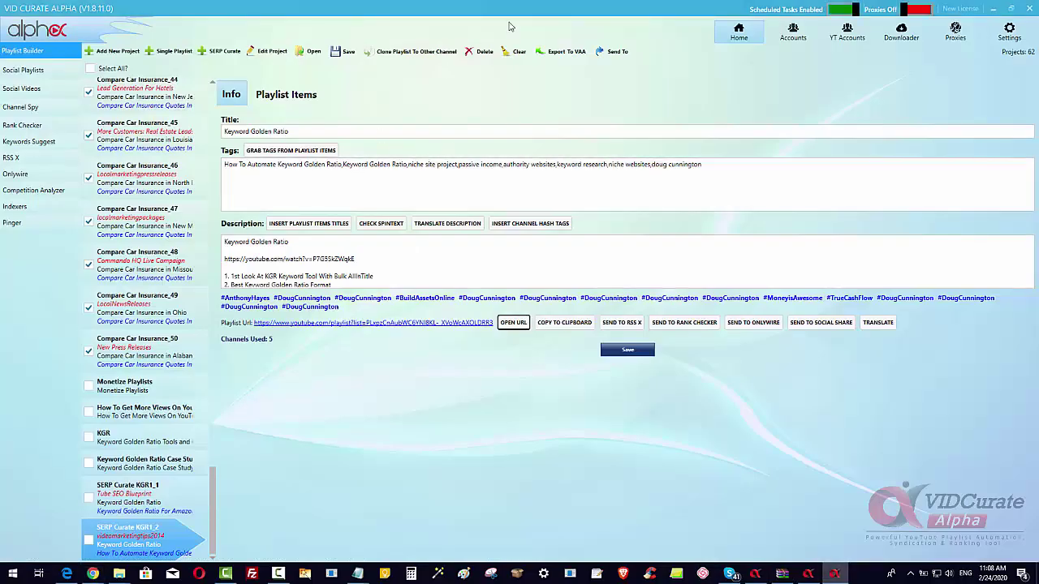
pyautogui.click(136, 464)
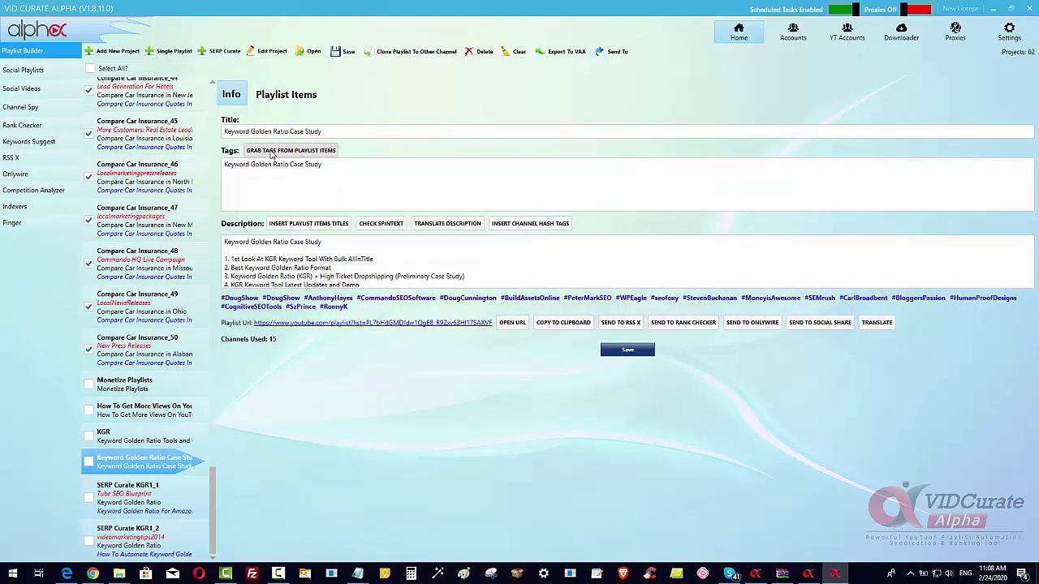
pyautogui.click(265, 152)
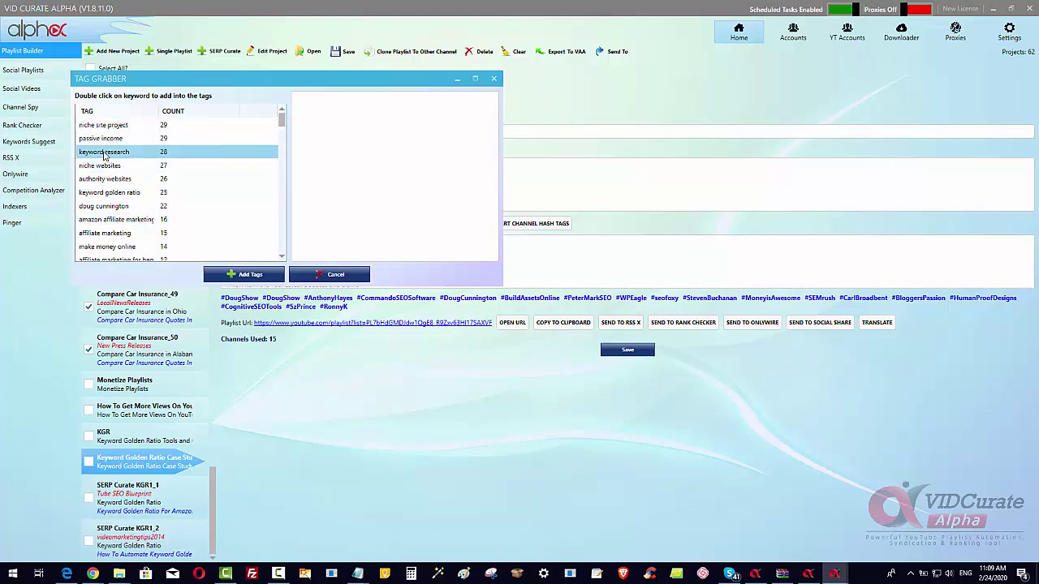
pyautogui.doubleClick(101, 193)
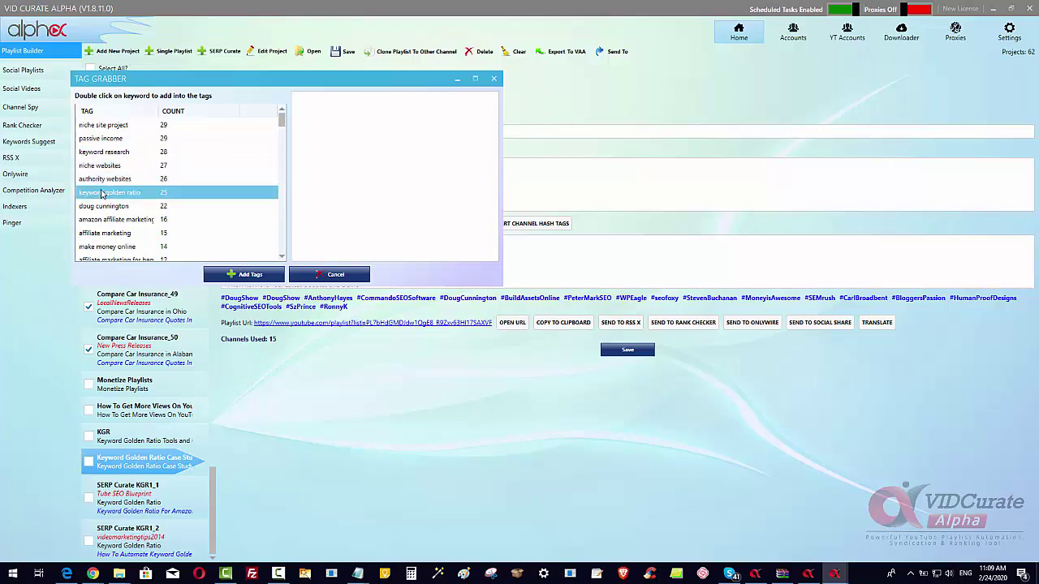
pyautogui.doubleClick(102, 208)
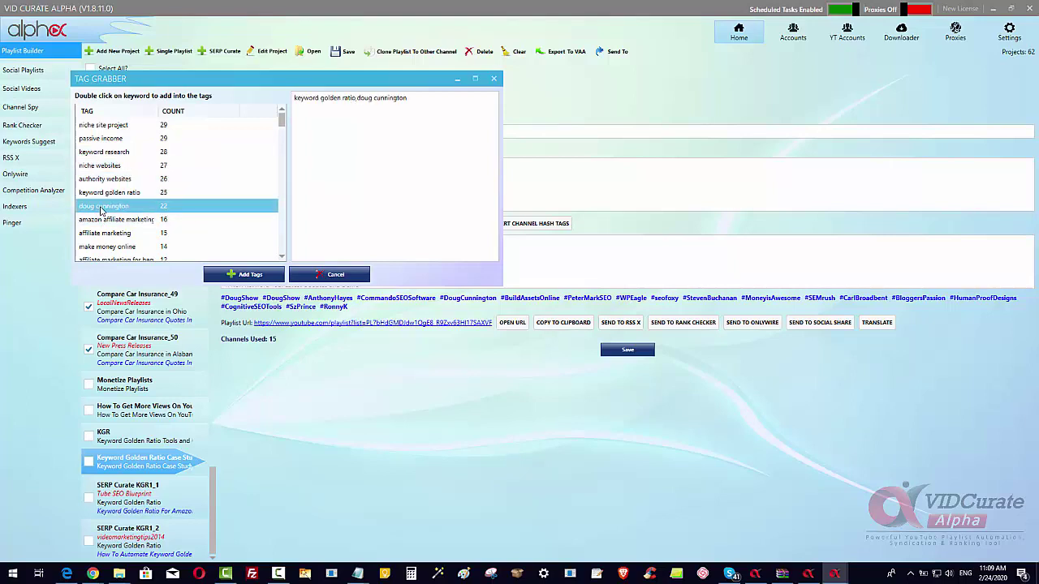
# Step: Choose the tags "keyword ratio", "golden keyword ratio" and "how to do keyword research" in the Tag Grabber
pyautogui.scroll(-1, 124, 235)
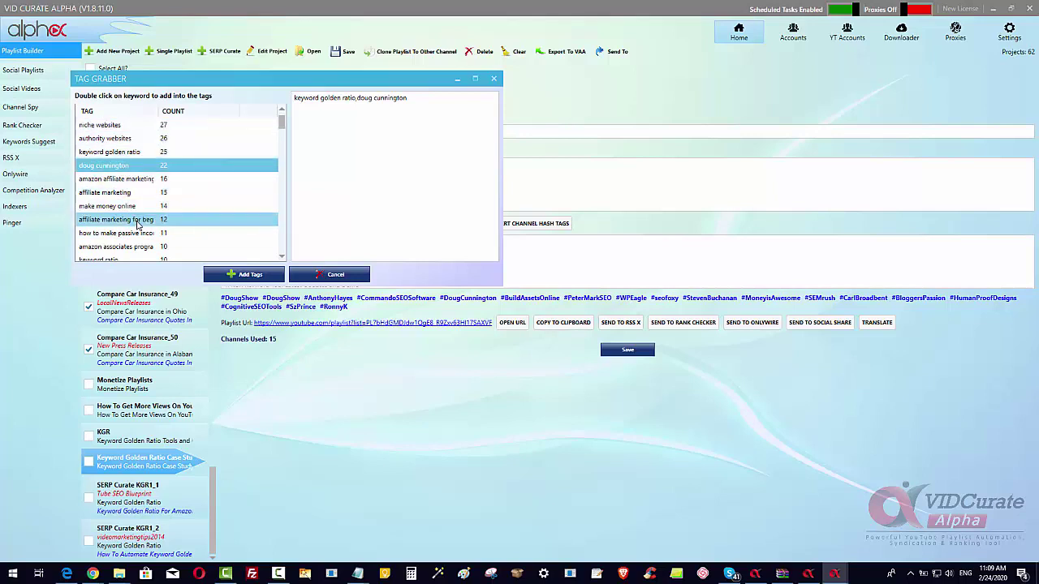
pyautogui.scroll(-1, 138, 225)
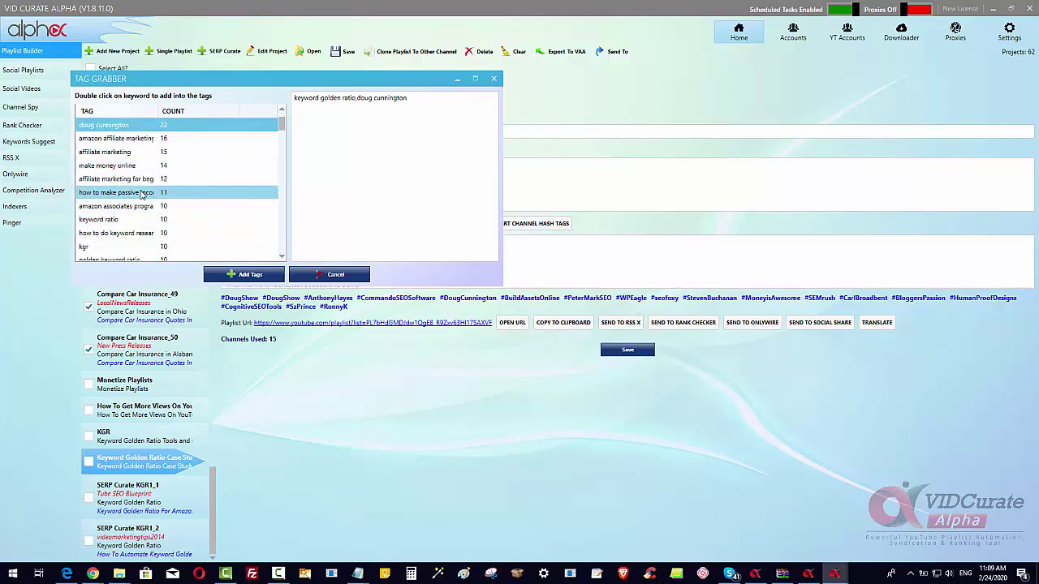
pyautogui.scroll(-1, 141, 194)
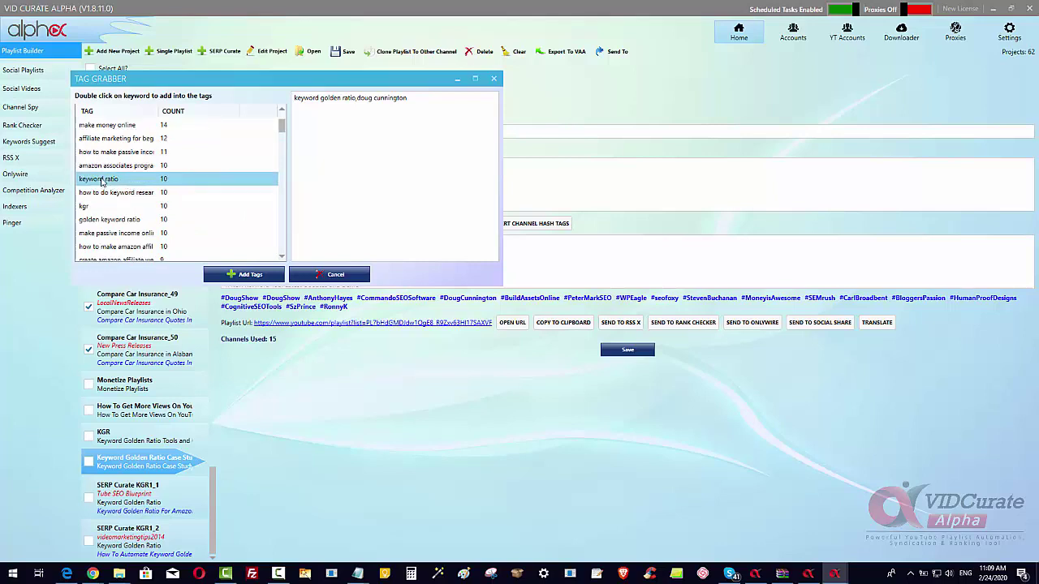
pyautogui.doubleClick(102, 181)
pyautogui.scroll(-1, 102, 182)
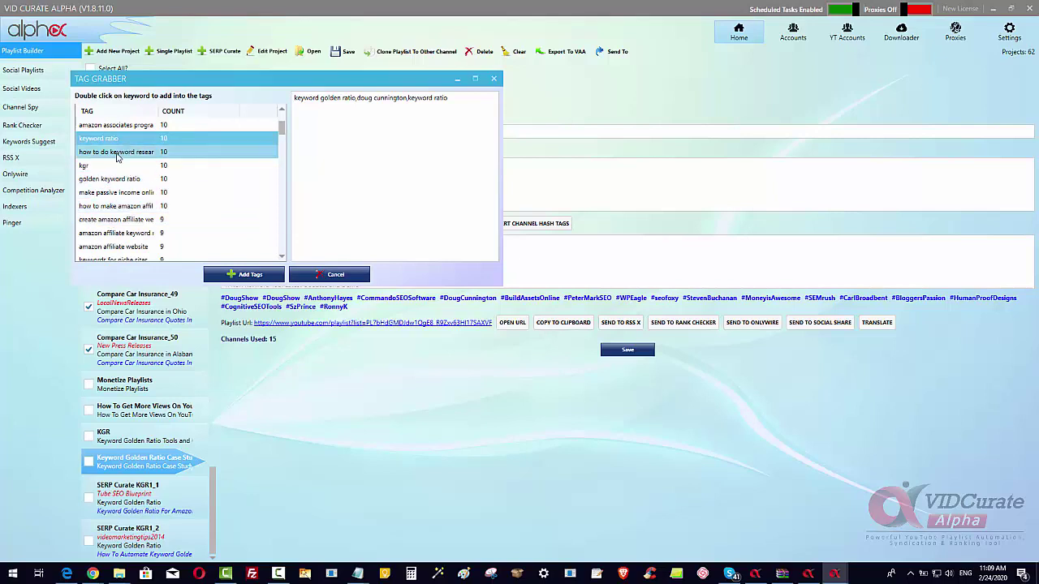
pyautogui.doubleClick(107, 182)
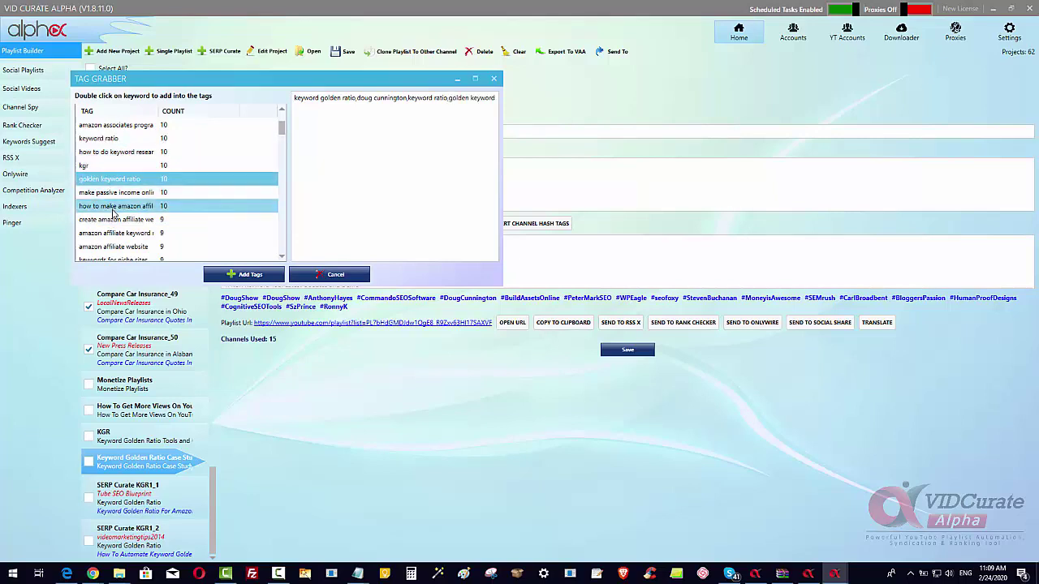
pyautogui.click(118, 155)
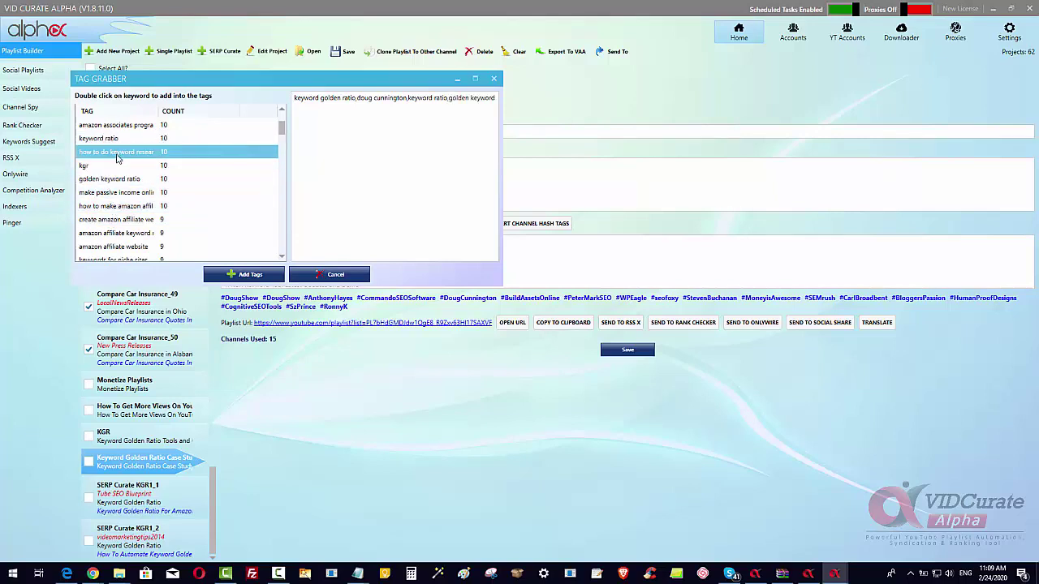
# Step: Choose "golden keyword", "keyword golden ratio case study" and "keyword golden ratio method" as further tags for the playlist
pyautogui.scroll(-1, 120, 194)
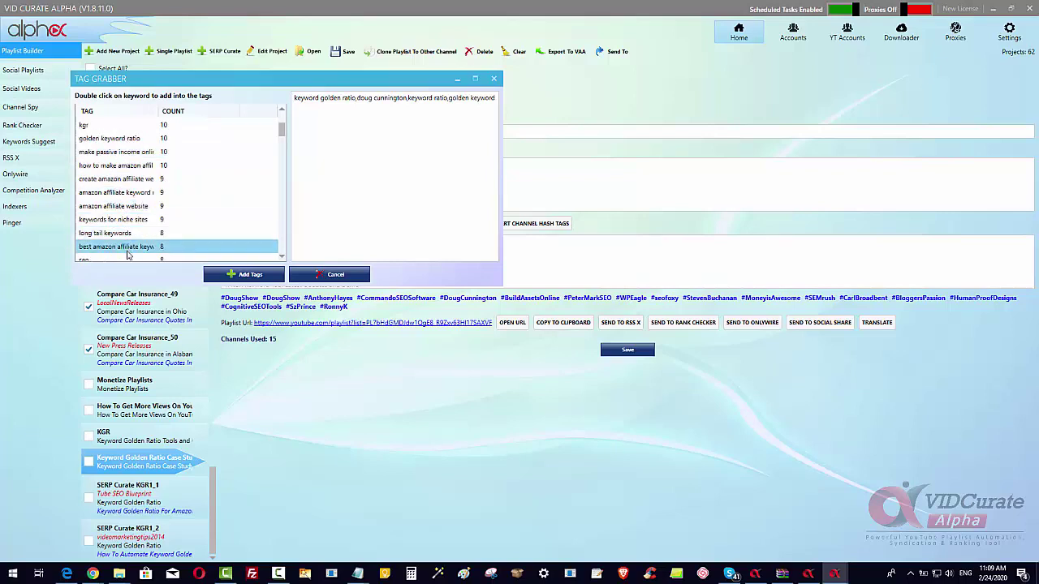
pyautogui.scroll(-1, 135, 207)
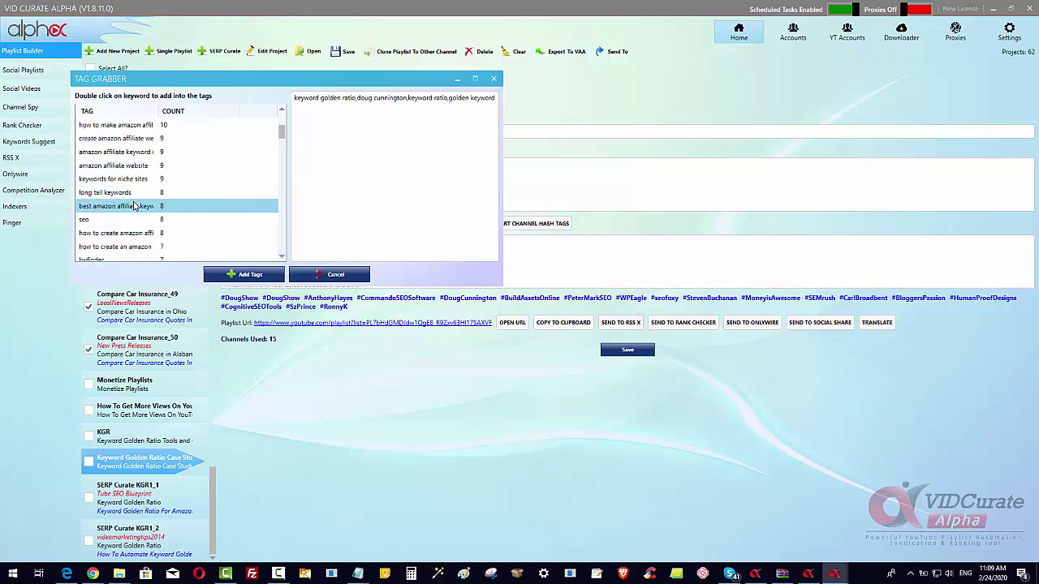
pyautogui.scroll(-1, 134, 206)
pyautogui.scroll(-1, 134, 215)
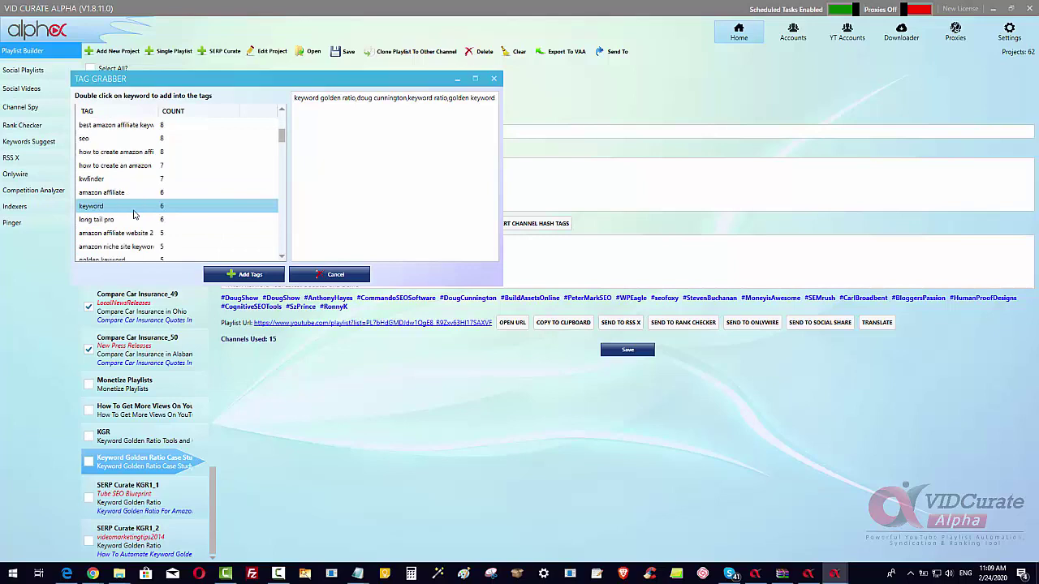
pyautogui.scroll(-1, 134, 213)
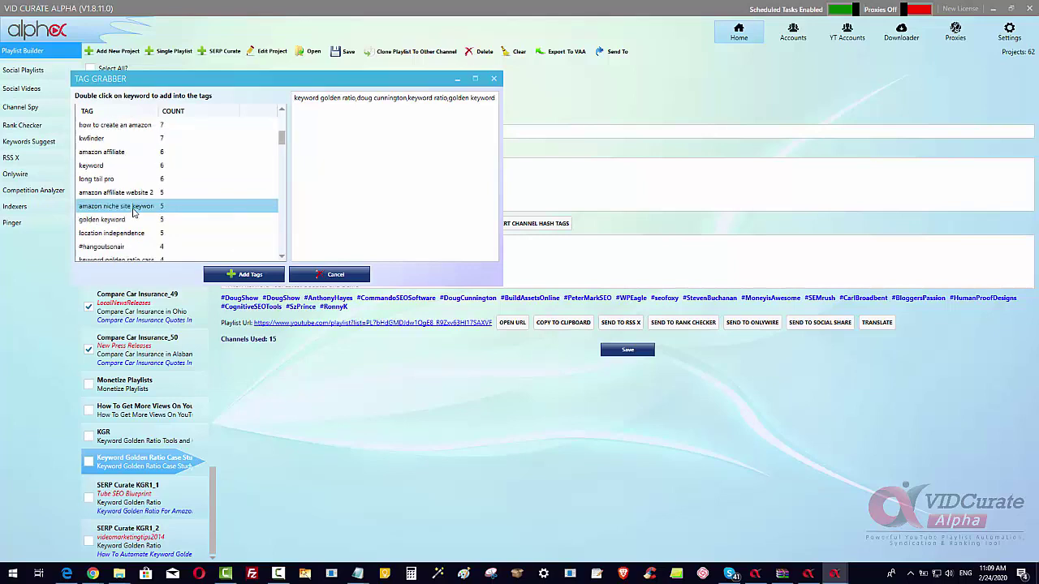
pyautogui.scroll(-1, 126, 219)
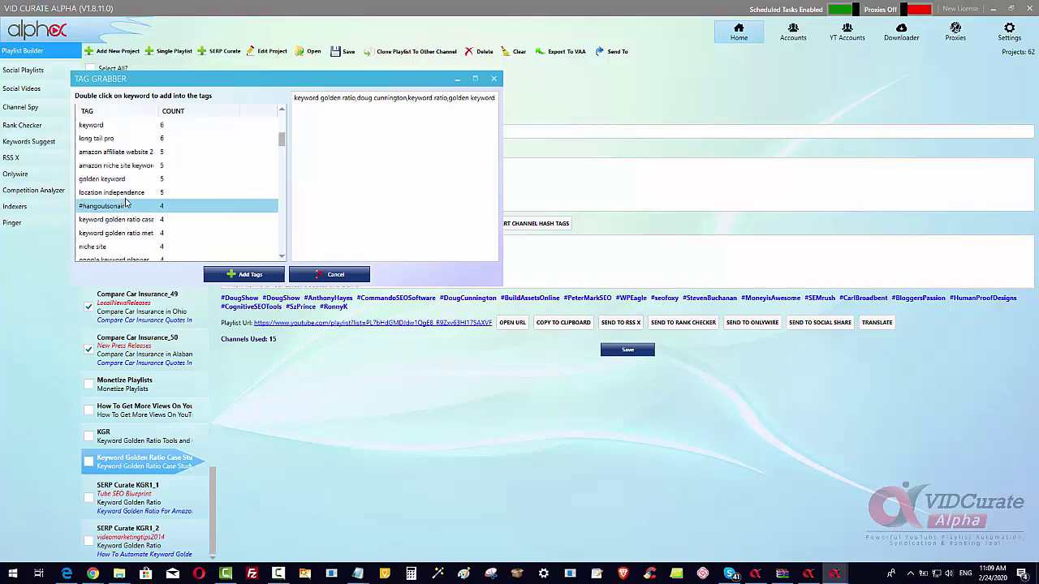
pyautogui.scroll(-1, 121, 226)
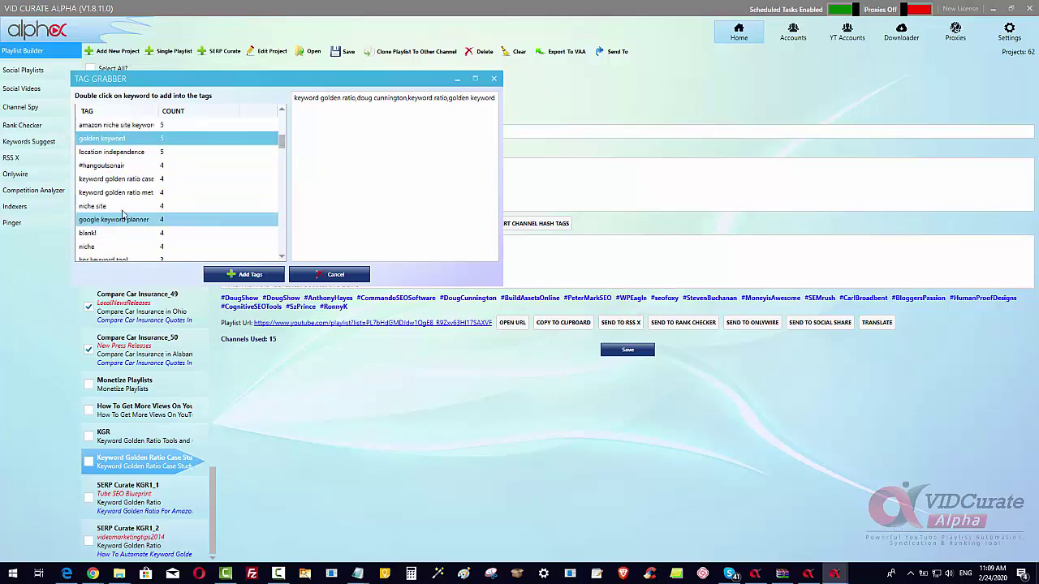
pyautogui.click(126, 182)
pyautogui.click(122, 195)
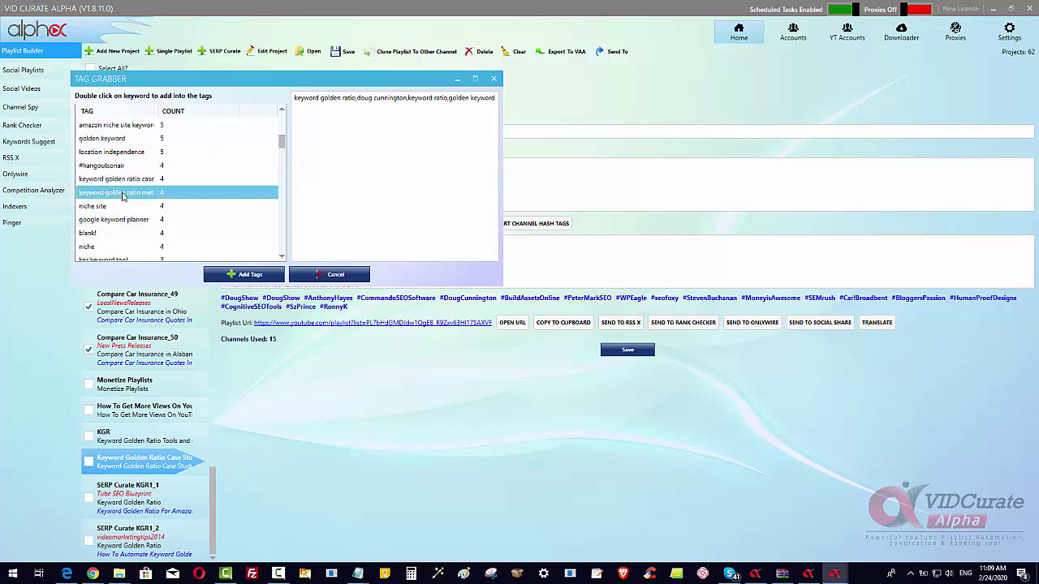
# Step: Choose the tags "keyword golden ratio formula", "keyword golden ratio calculator" and "amazon affiliate niche site" from the grabbed list
pyautogui.scroll(-2, 127, 209)
pyautogui.click(140, 206)
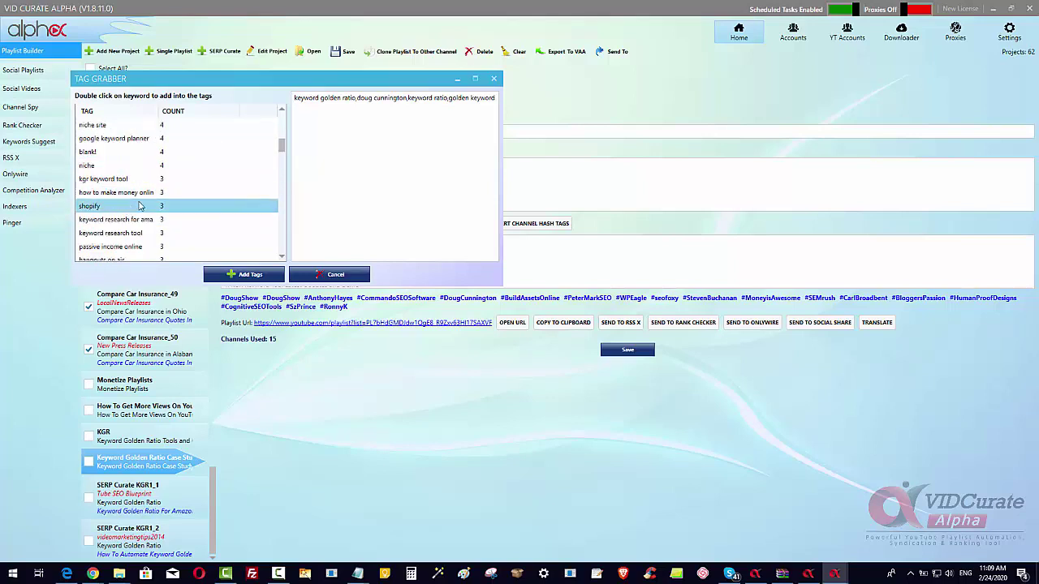
pyautogui.scroll(-1, 140, 207)
pyautogui.scroll(-1, 140, 206)
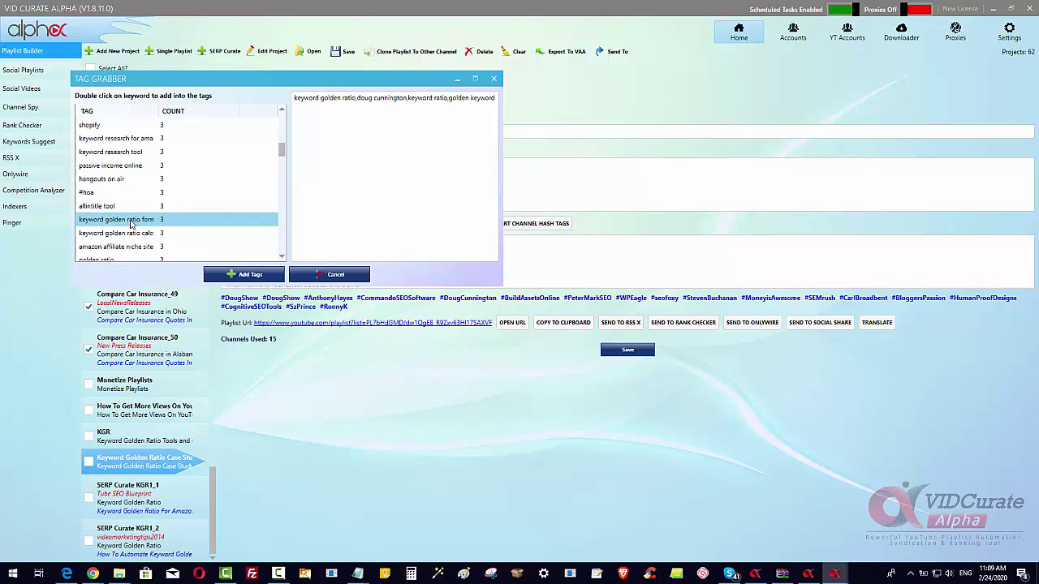
pyautogui.click(132, 233)
pyautogui.keyDown('ctrl'); pyautogui.click(132, 245); pyautogui.keyUp('ctrl')
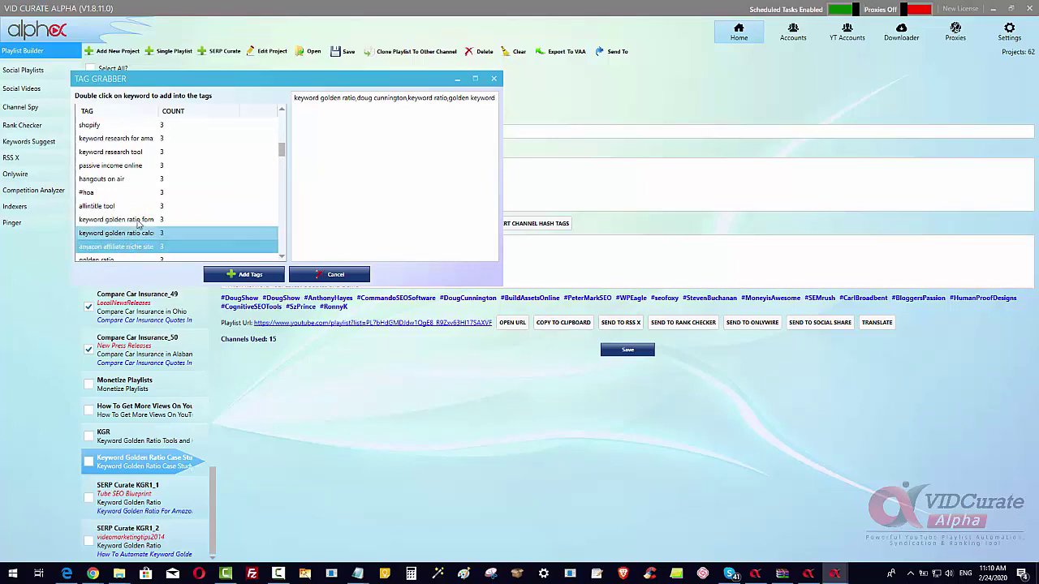
pyautogui.scroll(-1, 138, 224)
pyautogui.scroll(8, 138, 224)
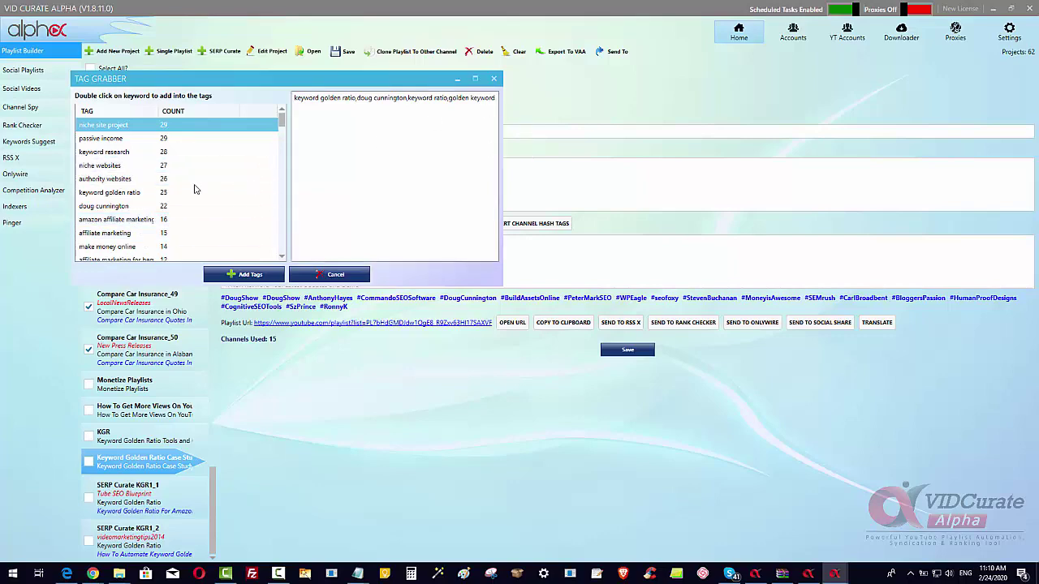
# Step: Add the chosen tags to the Keyword Golden Ratio Case Study playlist and save it
pyautogui.click(250, 275)
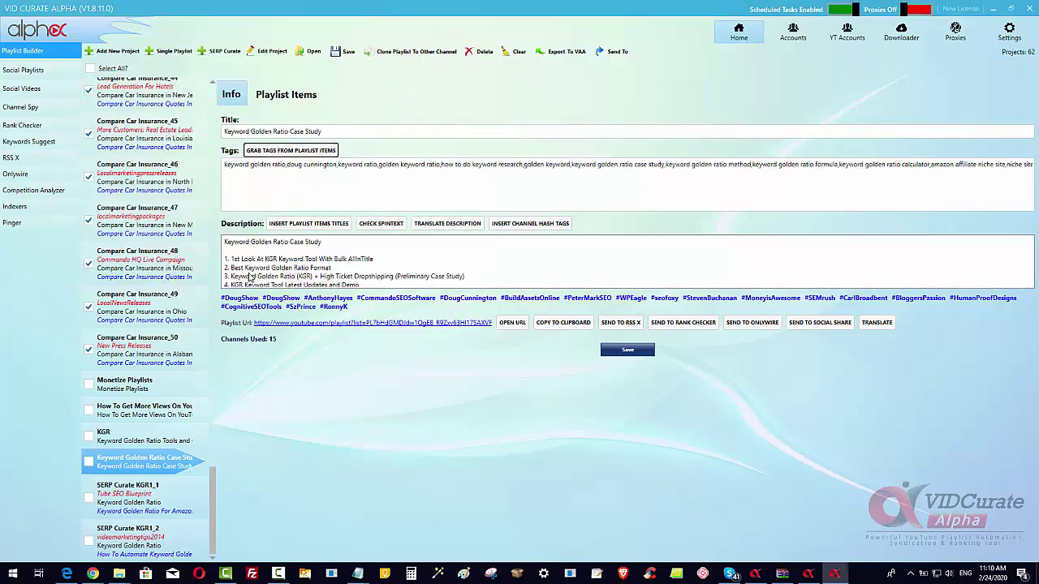
pyautogui.click(631, 352)
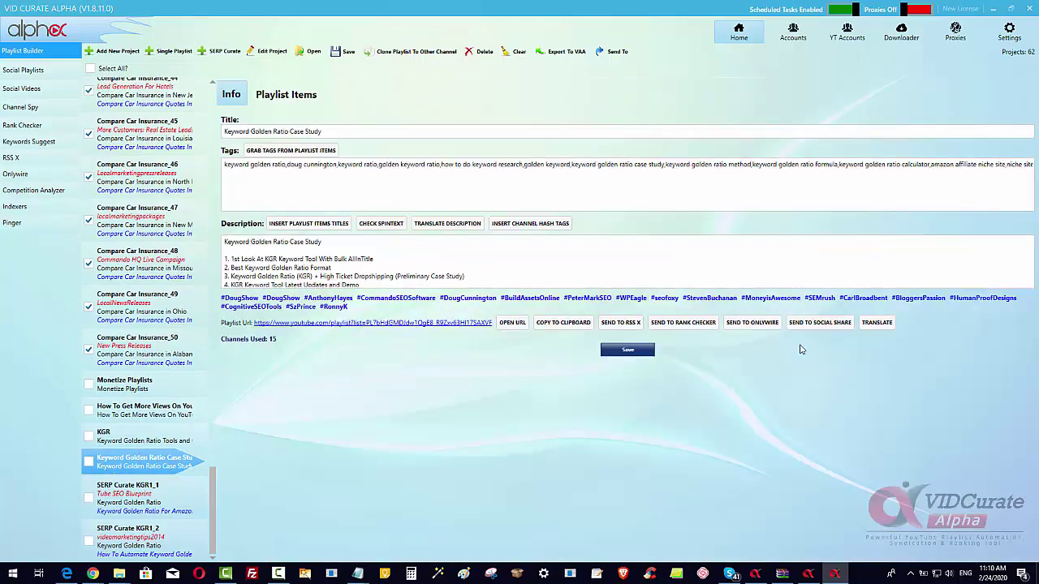
pyautogui.click(997, 166)
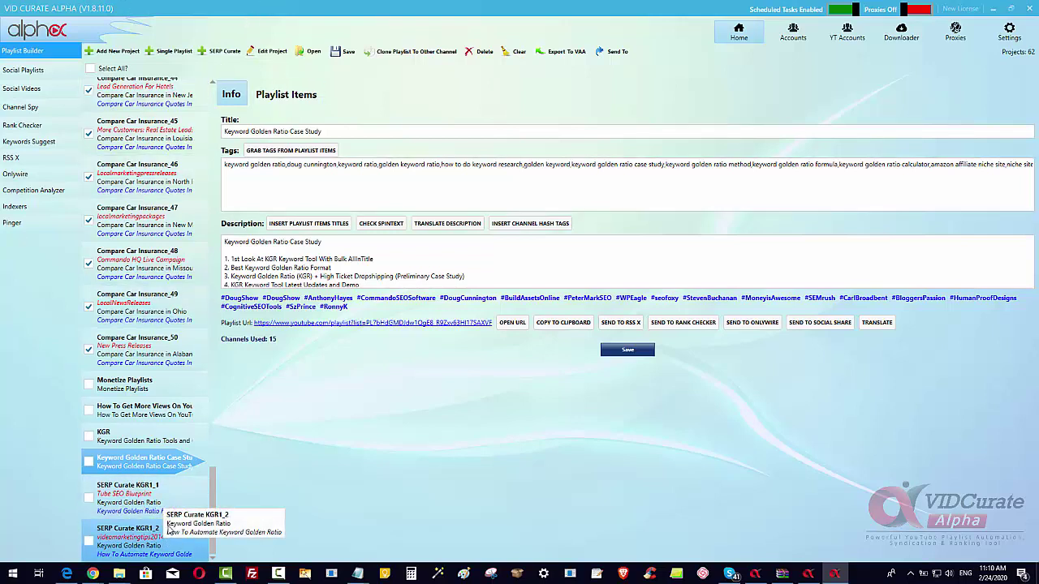
# Step: Review the playlist items and the existing tags of the SERP Curate KGR1_1 project
pyautogui.click(148, 512)
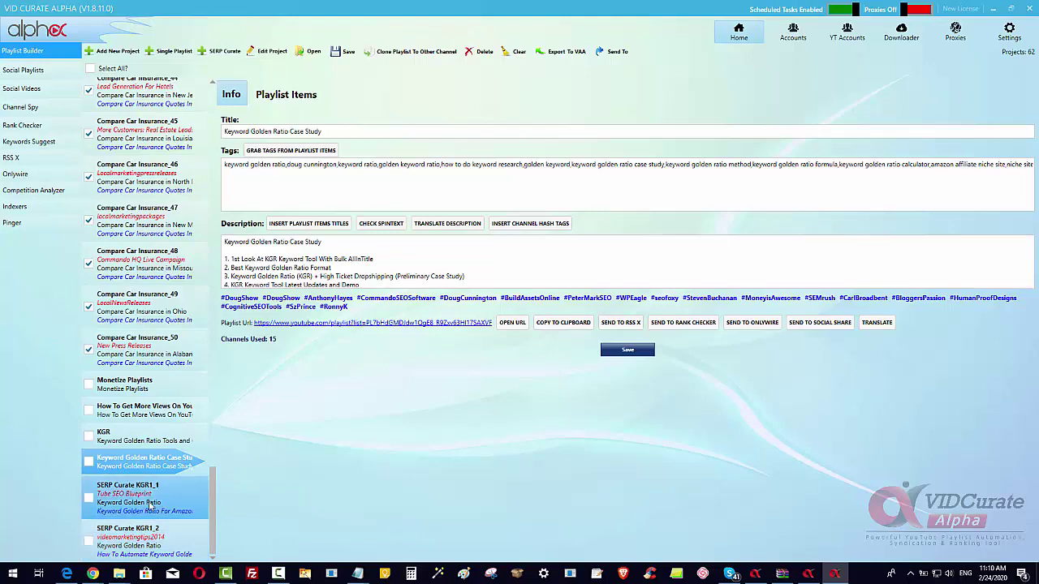
pyautogui.click(280, 95)
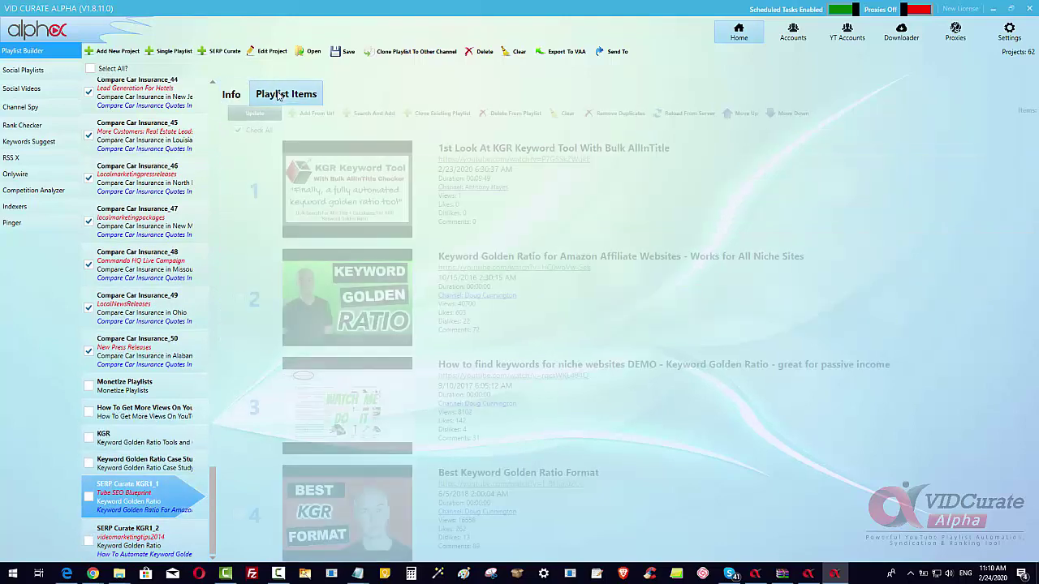
pyautogui.click(231, 95)
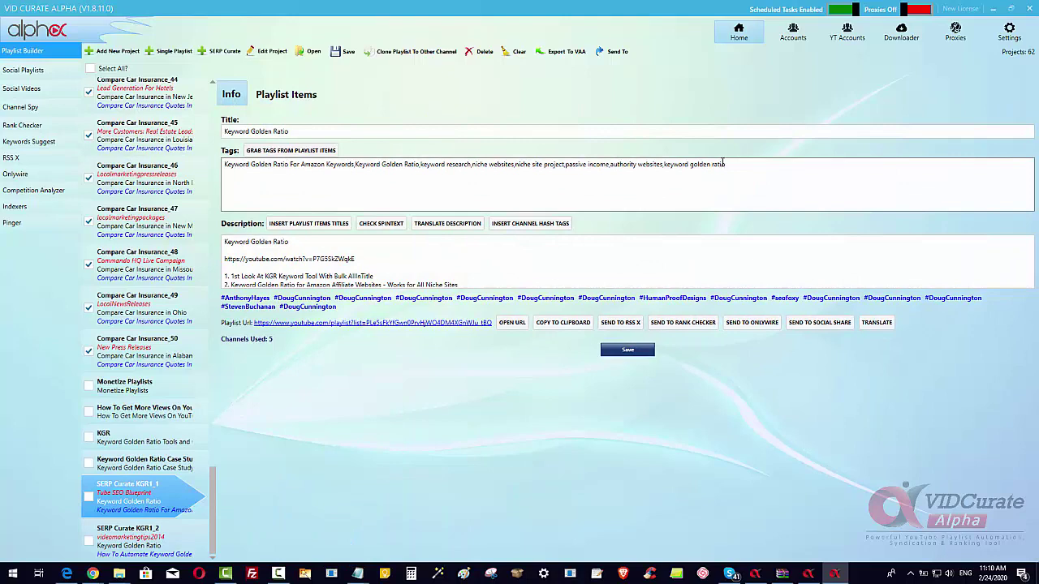
pyautogui.moveTo(723, 164); pyautogui.dragTo(173, 178)
pyautogui.click(574, 196)
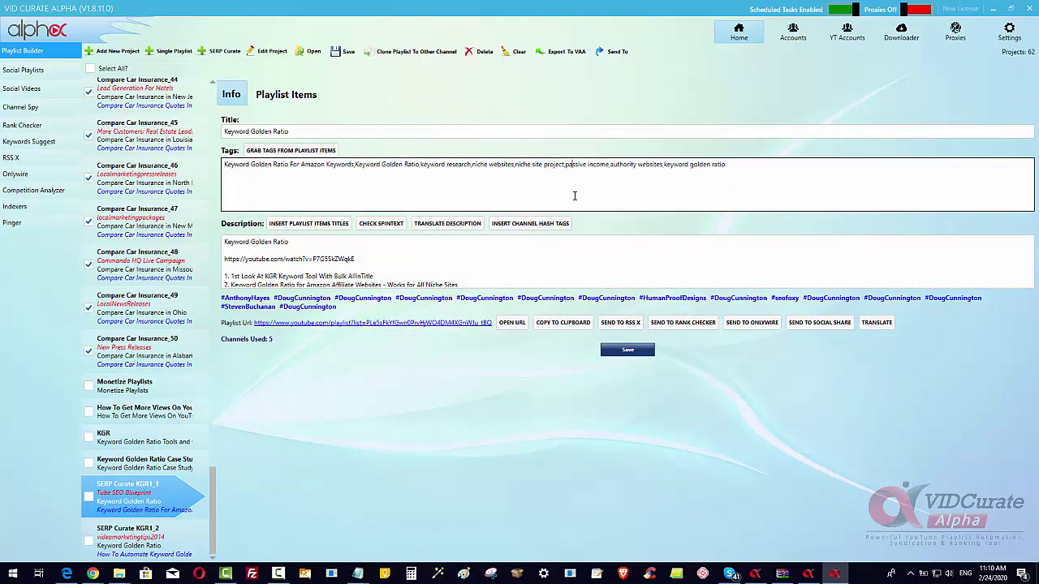
pyautogui.click(294, 151)
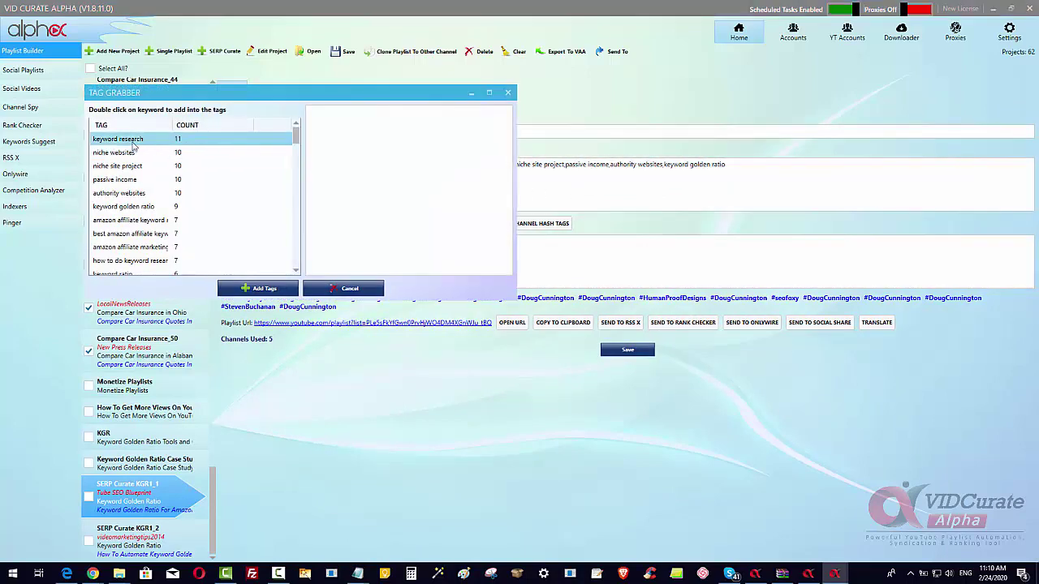
pyautogui.doubleClick(118, 140)
pyautogui.click(105, 247)
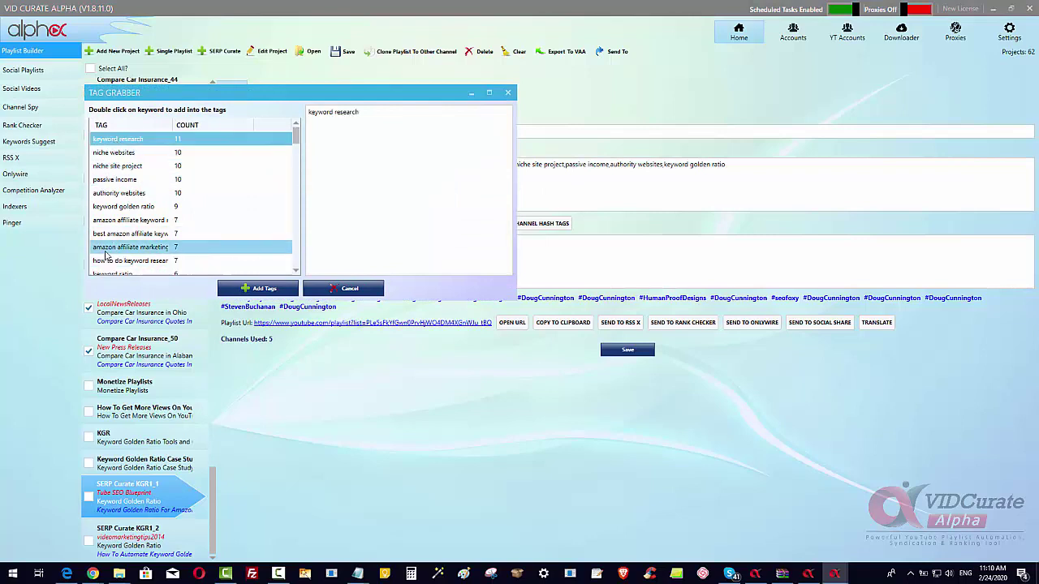
pyautogui.doubleClick(105, 248)
pyautogui.scroll(-3, 104, 266)
pyautogui.click(122, 247)
pyautogui.doubleClick(122, 247)
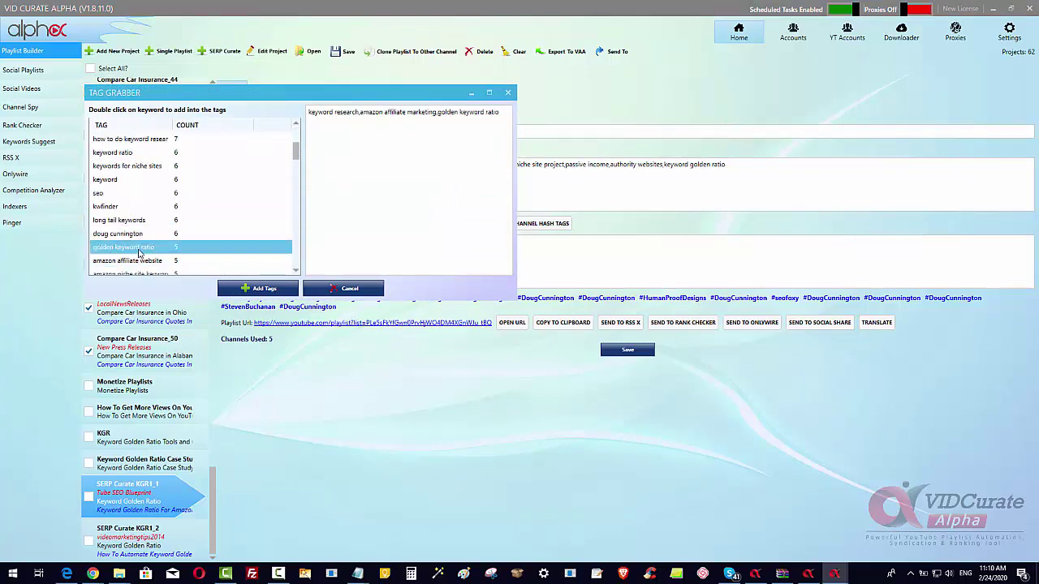
pyautogui.scroll(-3, 162, 256)
pyautogui.click(119, 248)
pyautogui.doubleClick(120, 246)
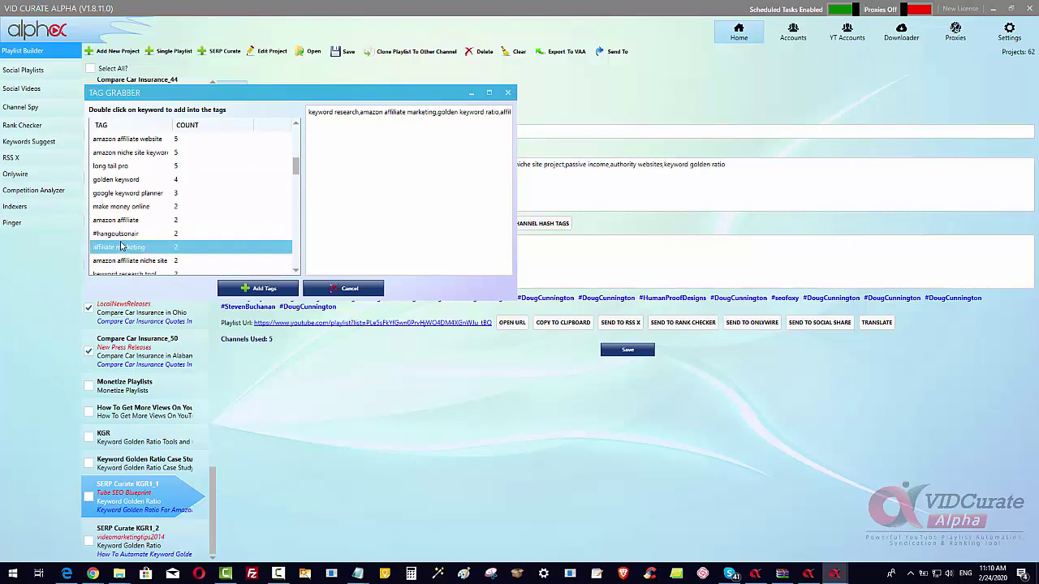
pyautogui.click(122, 234)
pyautogui.click(121, 220)
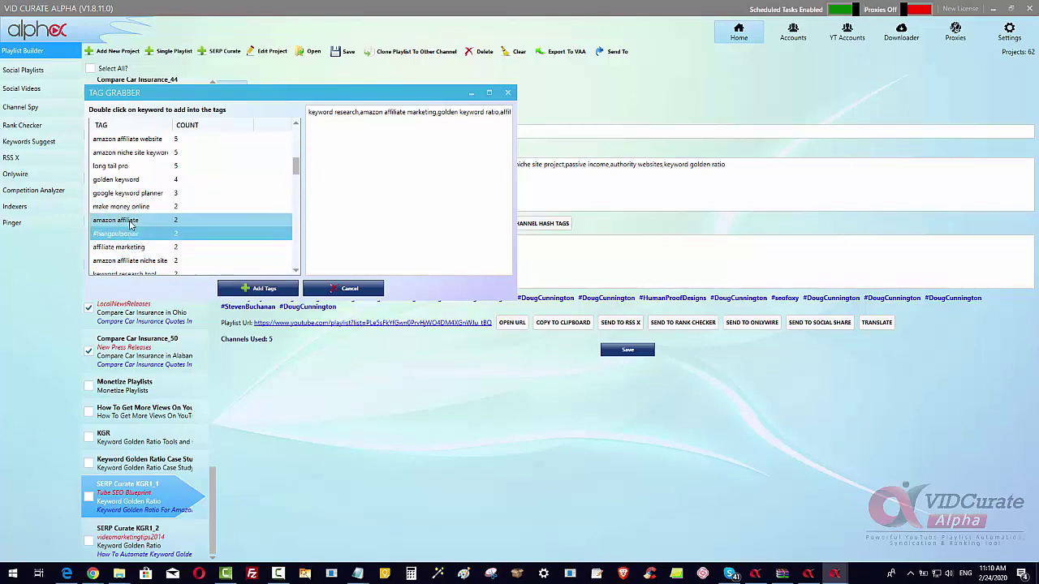
pyautogui.click(360, 291)
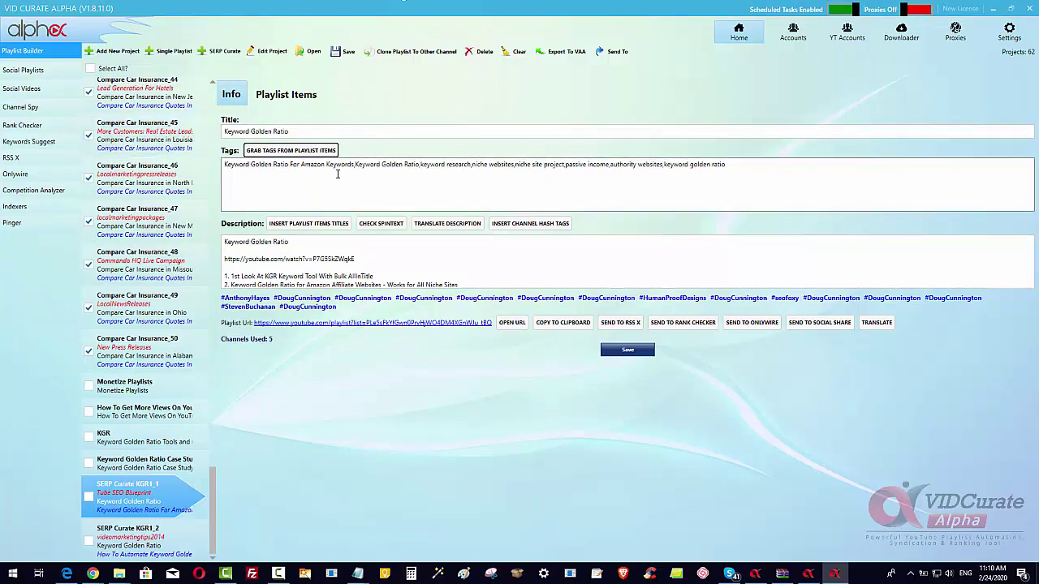
# Step: Compare the playlist titles and info of the SERP Curate KGR1_1 and KGR1_2 projects
pyautogui.click(303, 132)
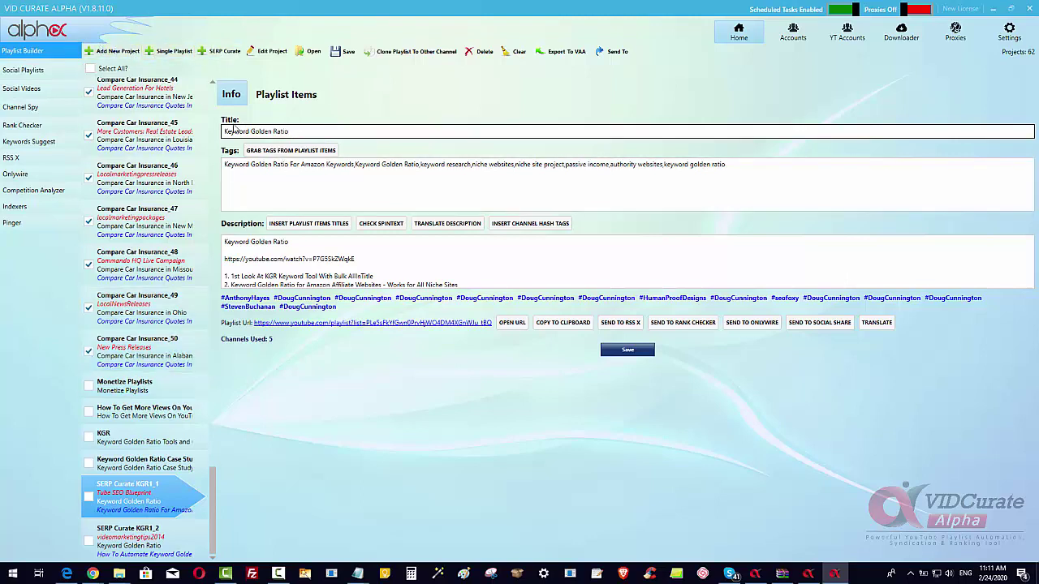
pyautogui.click(138, 540)
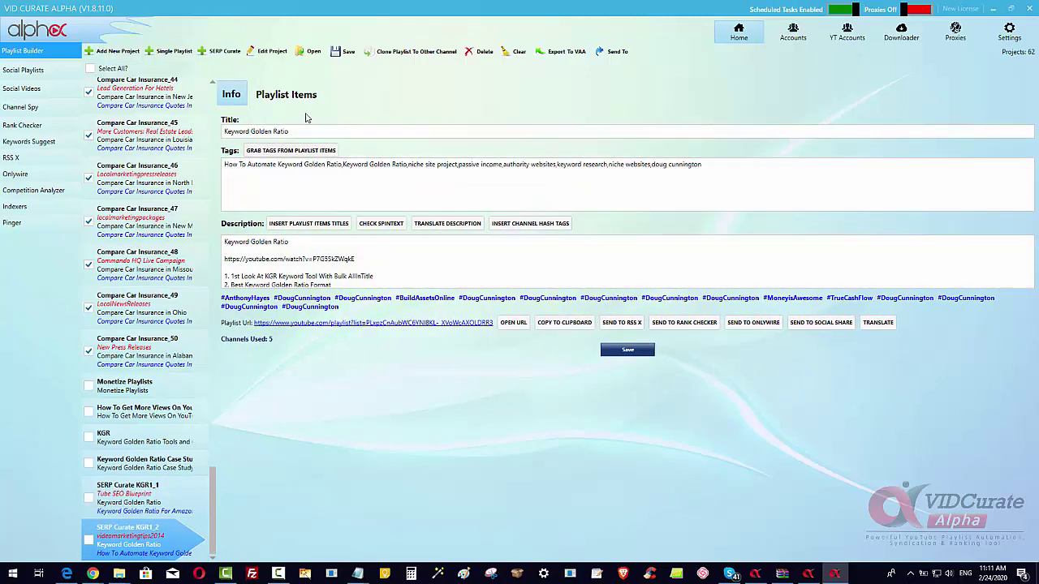
pyautogui.click(154, 487)
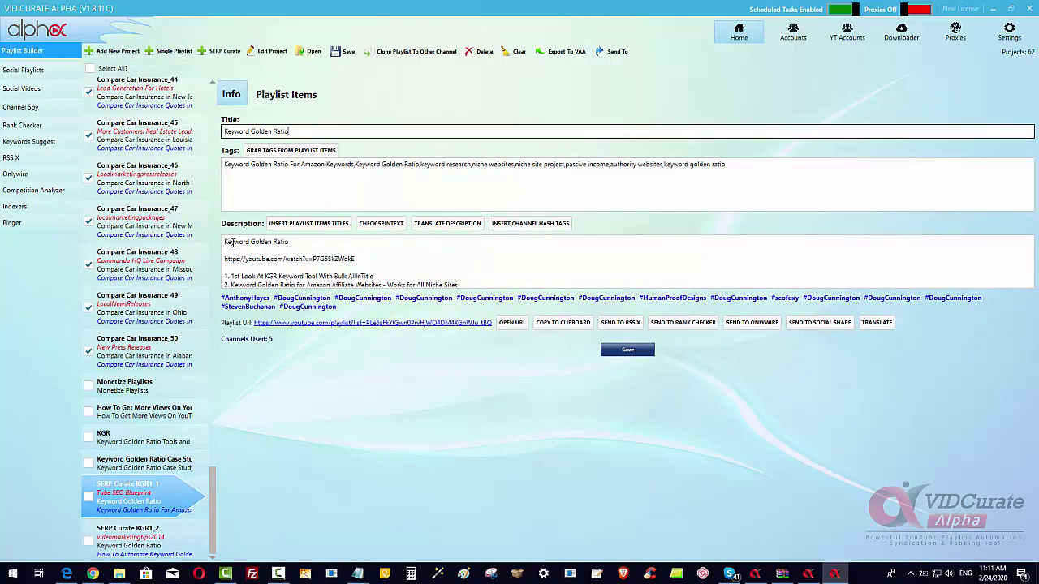
pyautogui.click(271, 131)
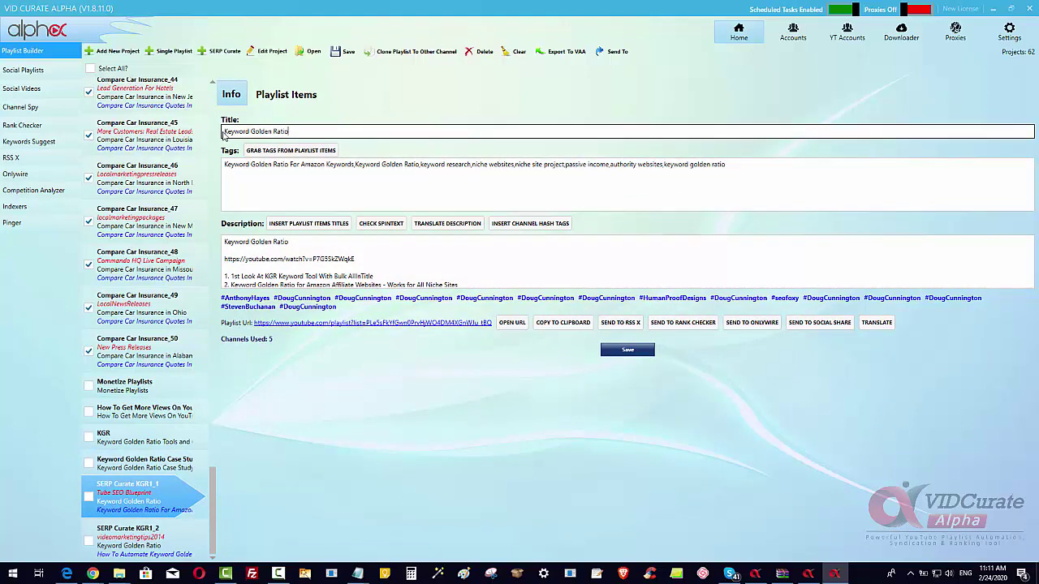
pyautogui.moveTo(225, 131); pyautogui.dragTo(349, 128)
pyautogui.click(349, 128)
# Step: Start a new project named KGR3 with the playlist title "Keyword Research"
pyautogui.click(119, 51)
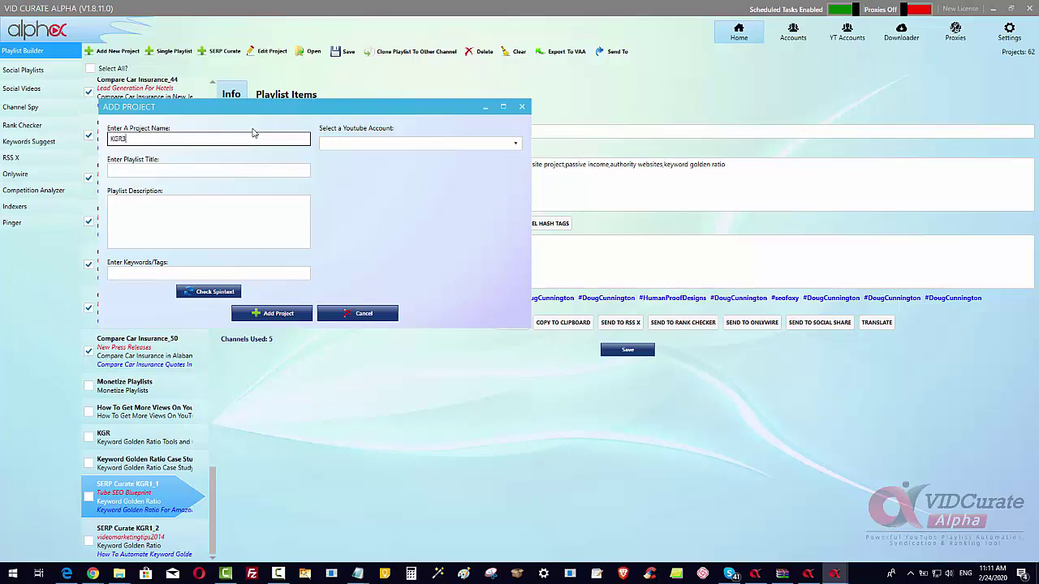
pyautogui.click(159, 172)
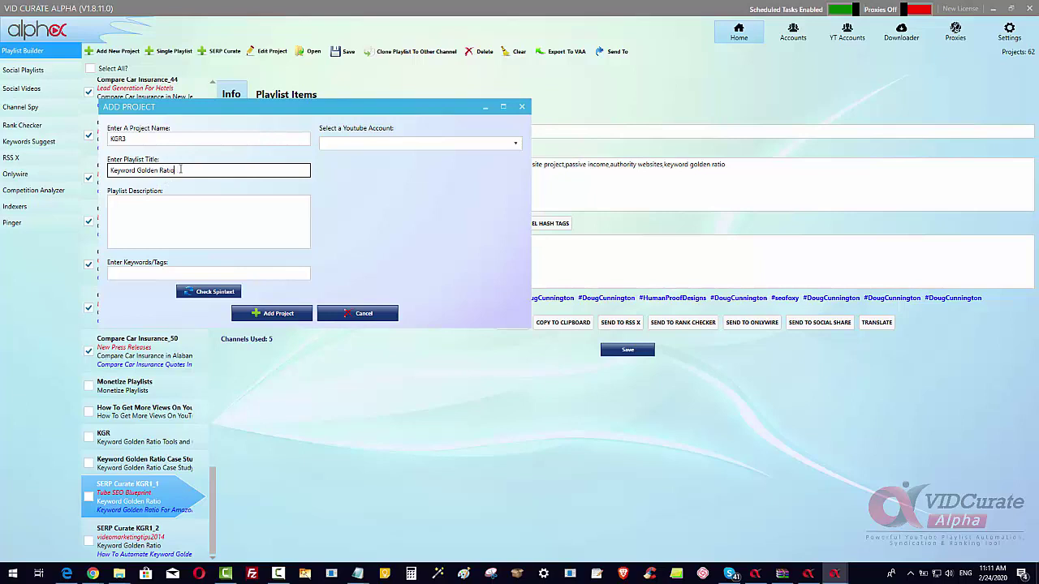
pyautogui.moveTo(183, 172); pyautogui.dragTo(137, 170)
pyautogui.write('Research')
# Step: Copy the title "Keyword Research" into the new project's playlist description and keywords/tags
pyautogui.moveTo(170, 170); pyautogui.dragTo(91, 175)
pyautogui.hotkey('ctrl', 'c')
pyautogui.rightClick(128, 173)
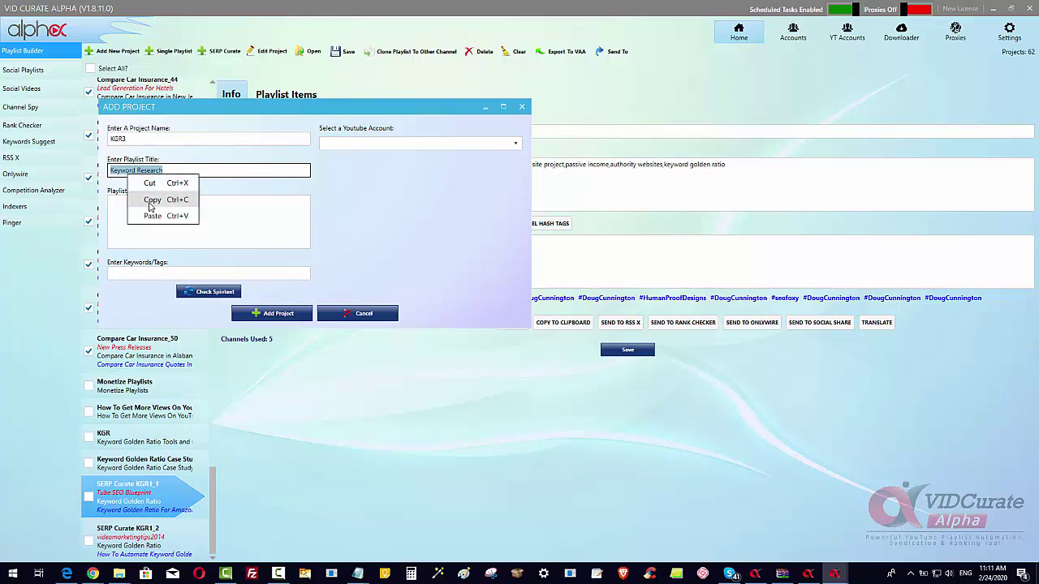
pyautogui.click(142, 208)
pyautogui.rightClick(142, 208)
pyautogui.click(170, 250)
pyautogui.click(146, 273)
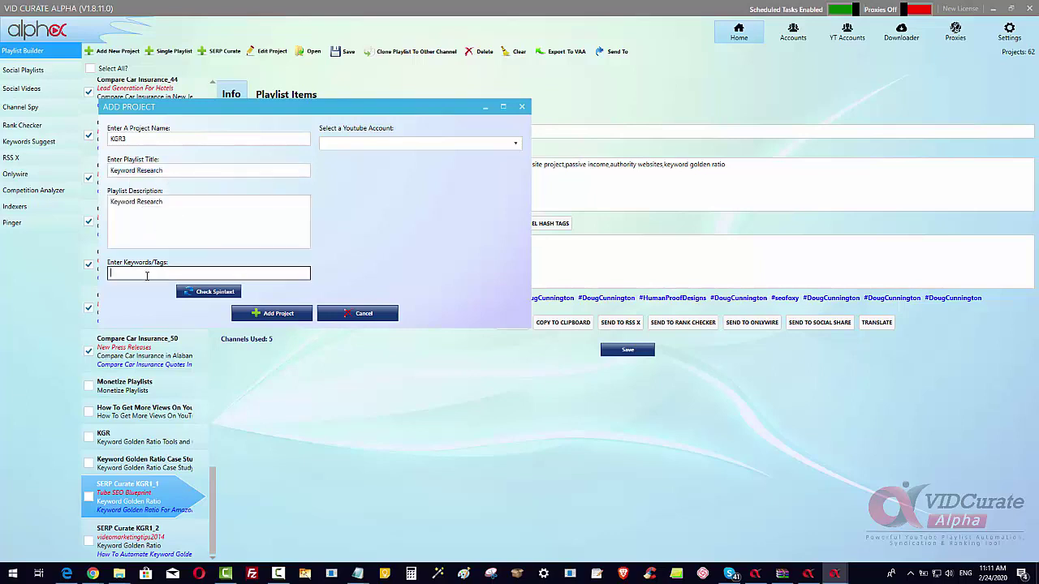
pyautogui.rightClick(145, 273)
pyautogui.click(170, 315)
# Step: Assign the videoseoin2014 YouTube channel to the KGR3 project and add the project
pyautogui.click(406, 143)
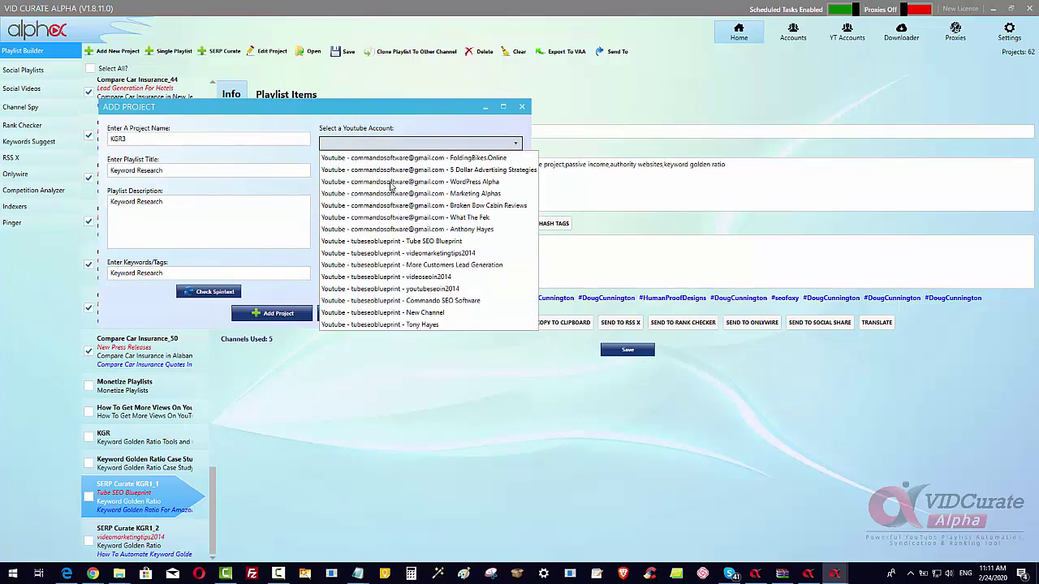
pyautogui.click(397, 277)
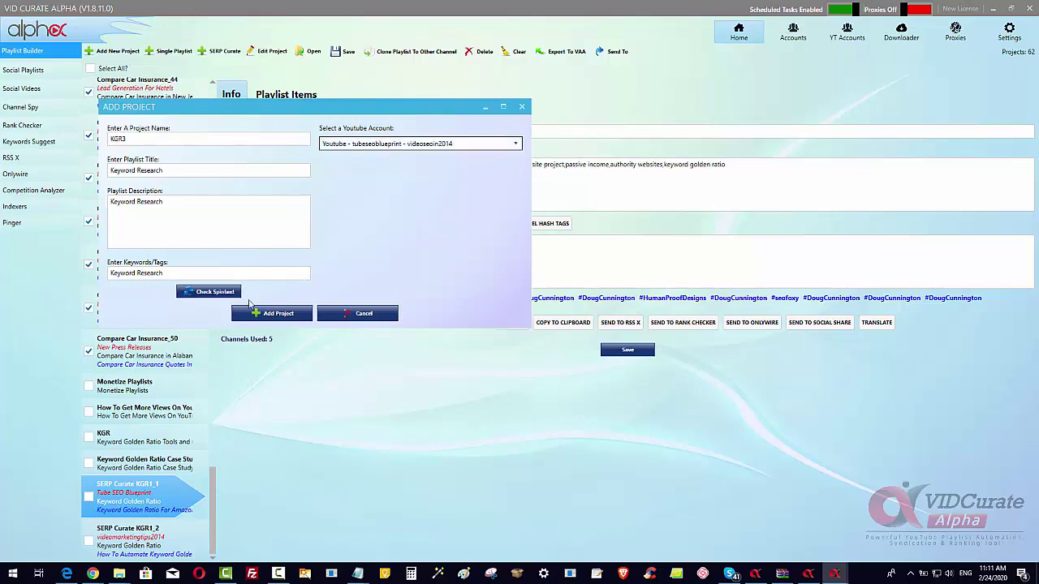
pyautogui.click(272, 314)
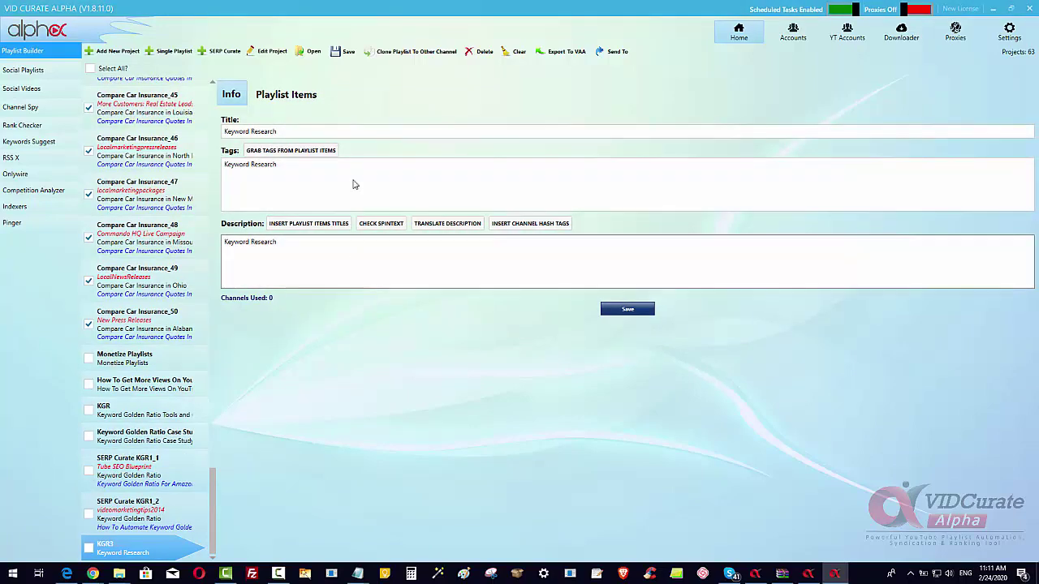
# Step: Search YouTube for existing playlists on "Keyword Research" to clone into the KGR3 project
pyautogui.click(268, 93)
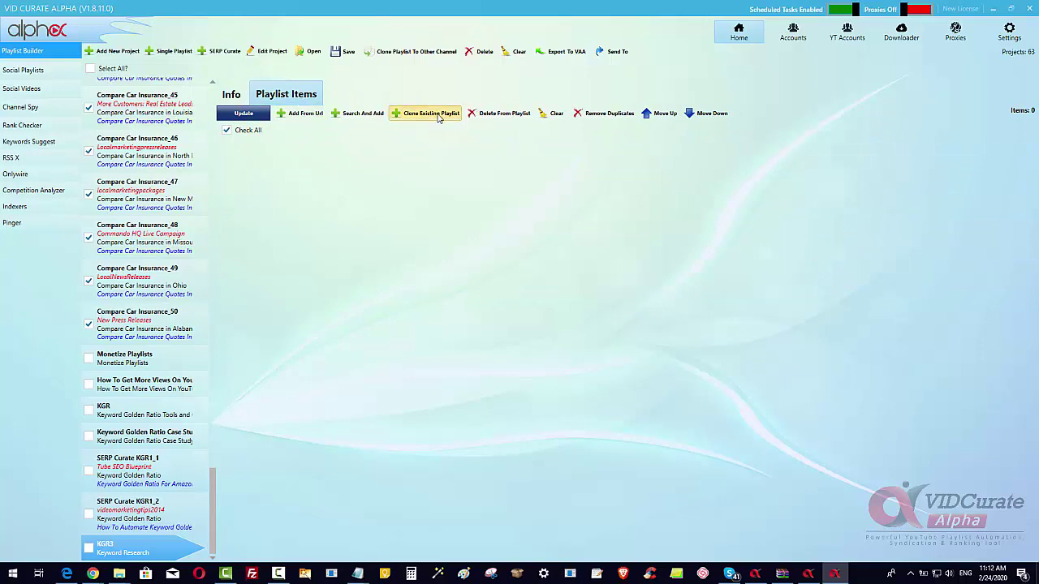
pyautogui.click(438, 118)
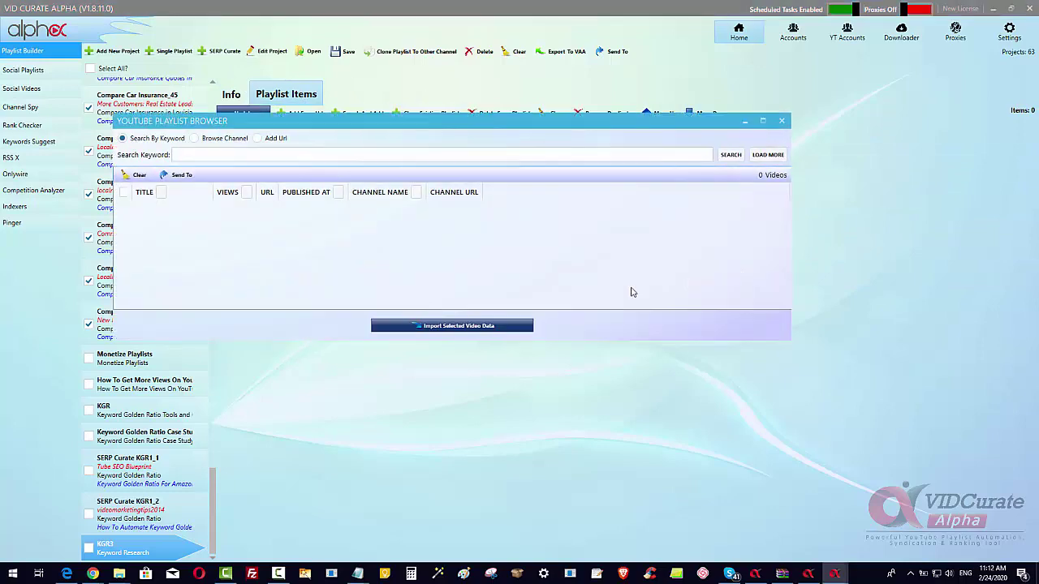
pyautogui.click(763, 121)
pyautogui.rightClick(97, 43)
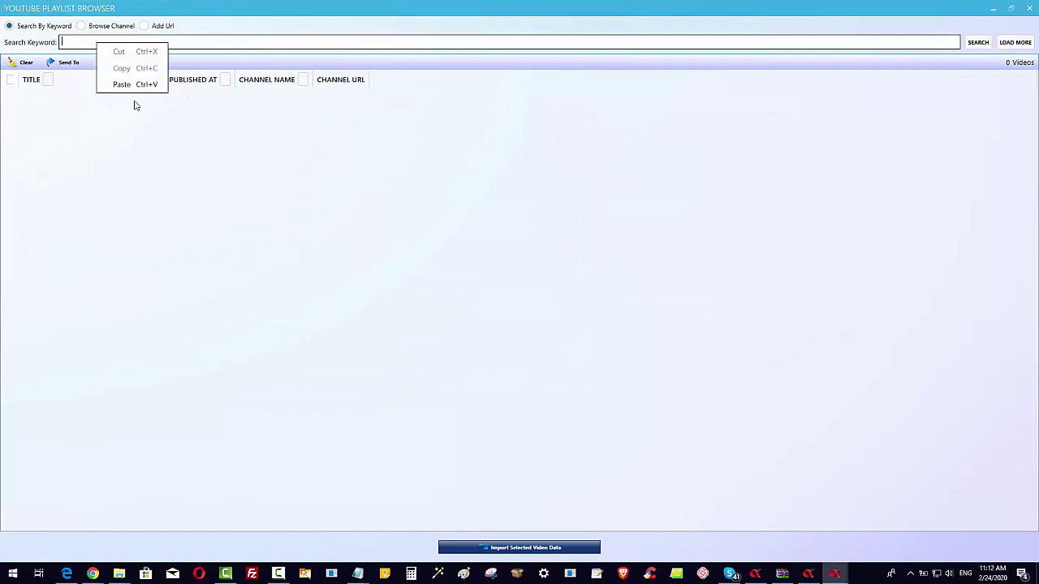
pyautogui.click(122, 84)
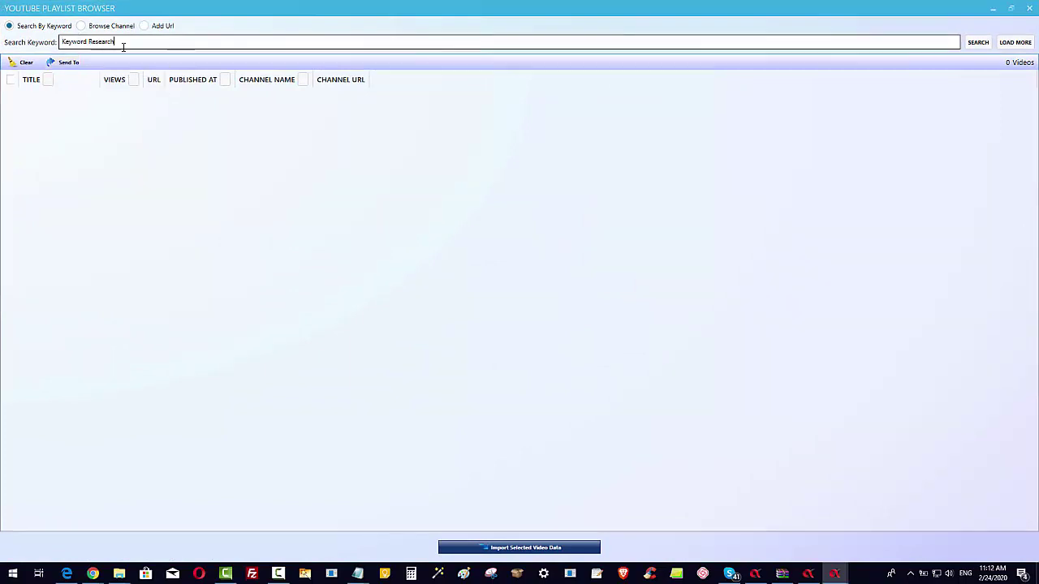
pyautogui.click(973, 44)
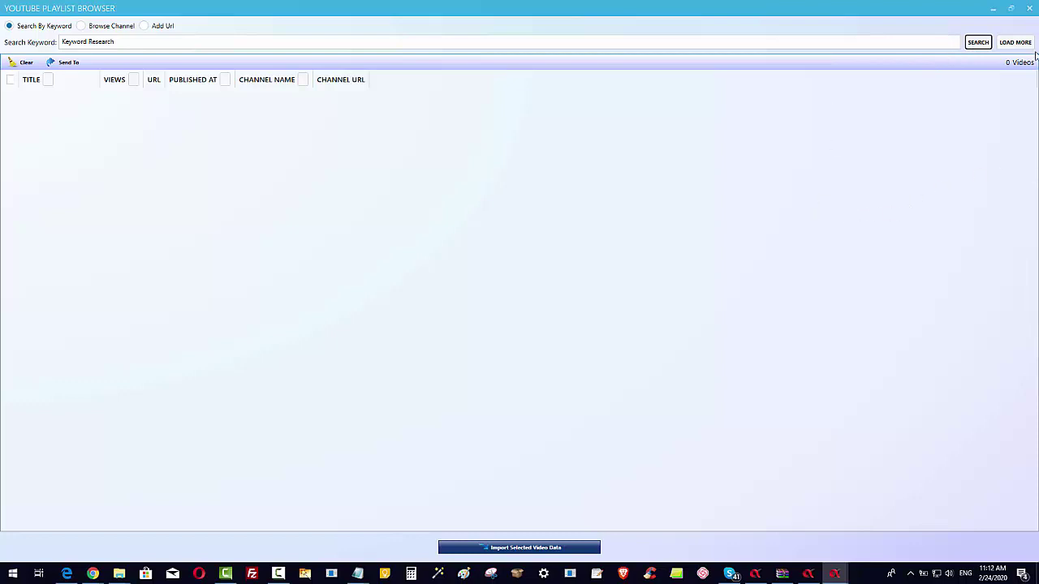
pyautogui.click(980, 42)
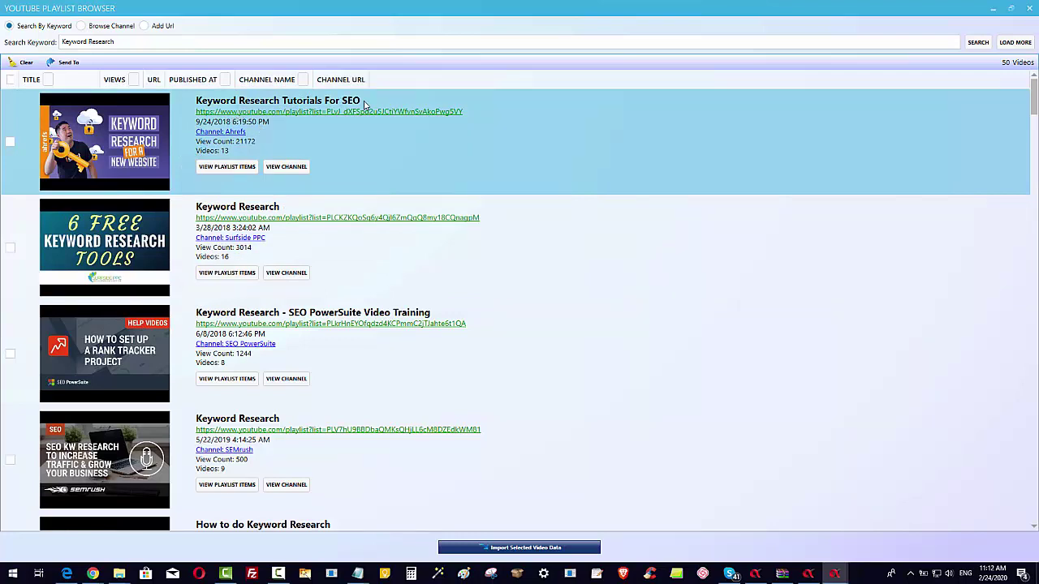
# Step: Mark the Ahrefs and Surfside PPC keyword research playlists for import and preview the videos in the Ahrefs playlist
pyautogui.click(10, 142)
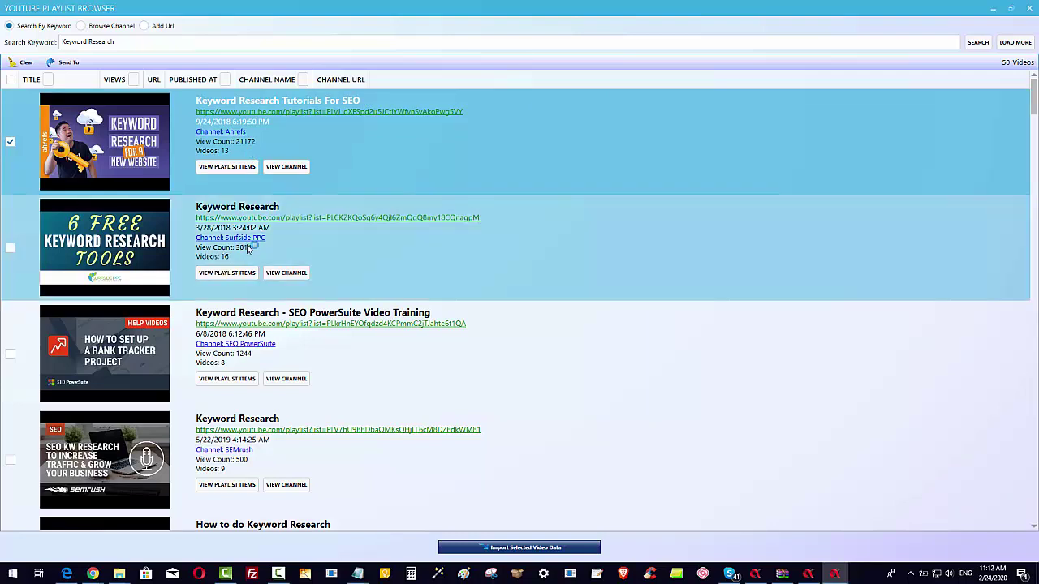
pyautogui.click(12, 279)
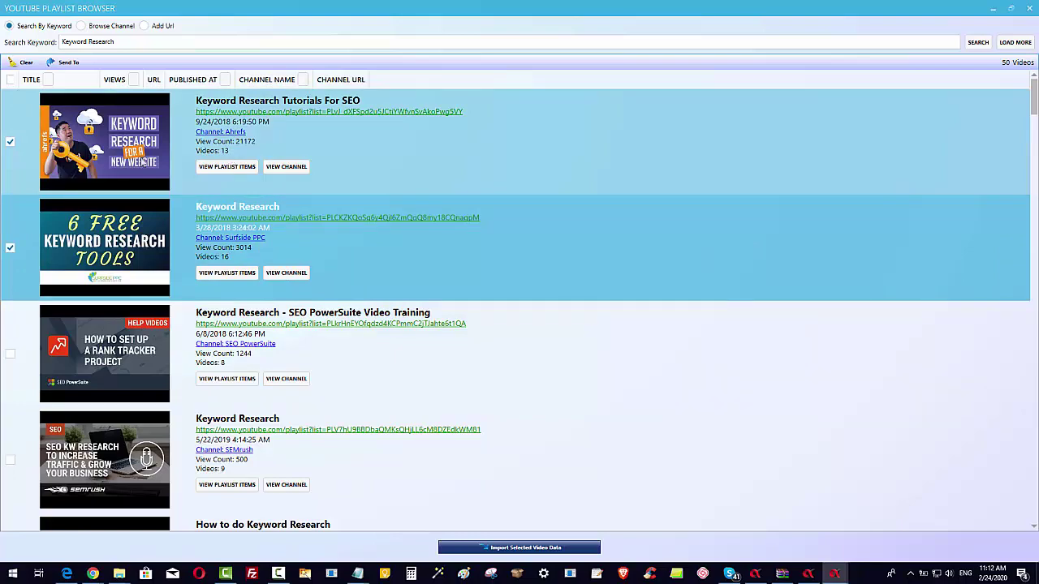
pyautogui.click(230, 172)
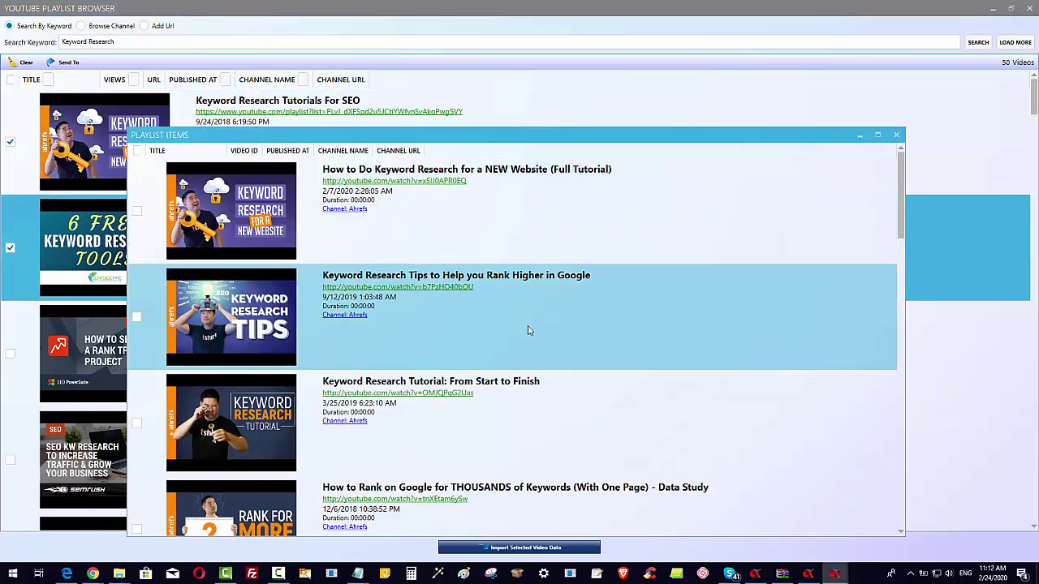
pyautogui.scroll(-10, 568, 365)
pyautogui.scroll(10, 585, 384)
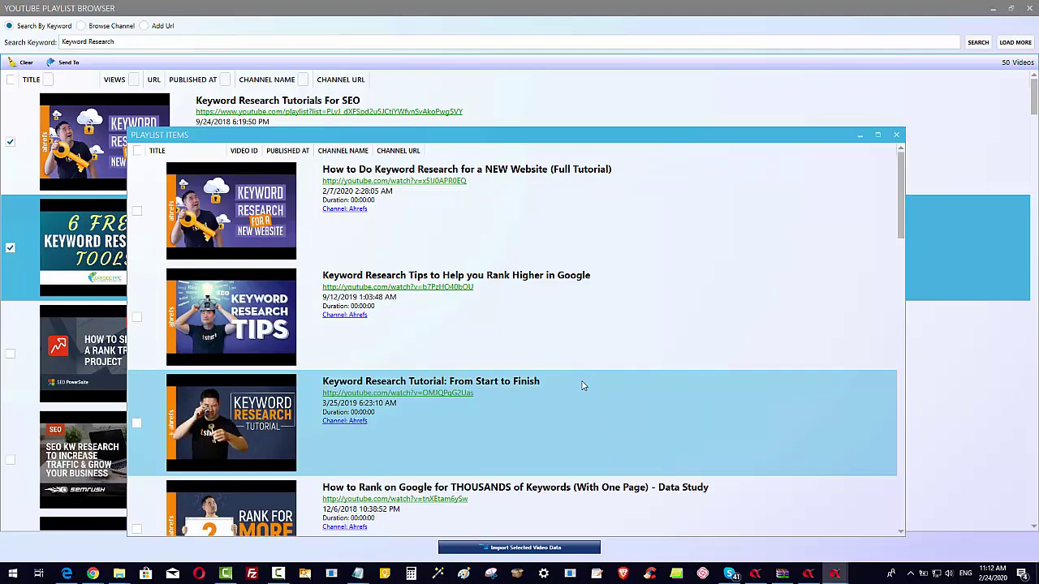
pyautogui.click(898, 137)
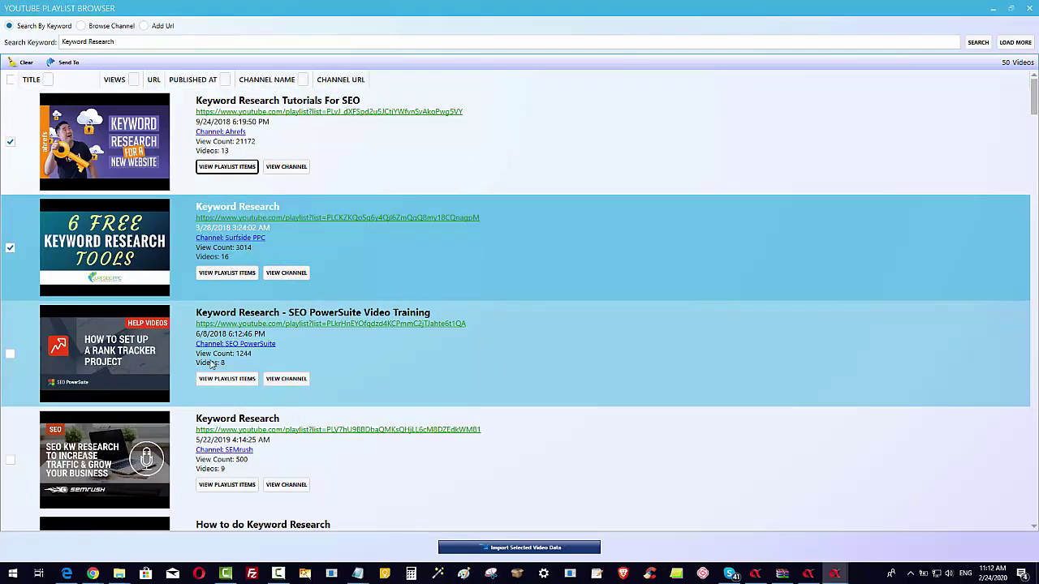
# Step: Mark the SEO PowerSuite and SEMrush playlists as well and import the videos of all marked playlists into KGR3
pyautogui.click(12, 355)
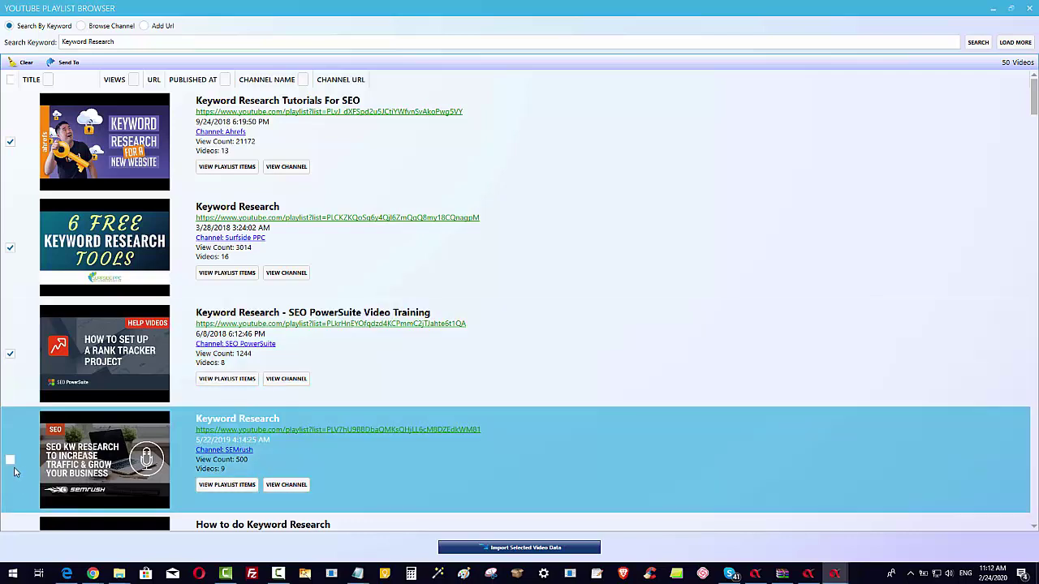
pyautogui.click(11, 461)
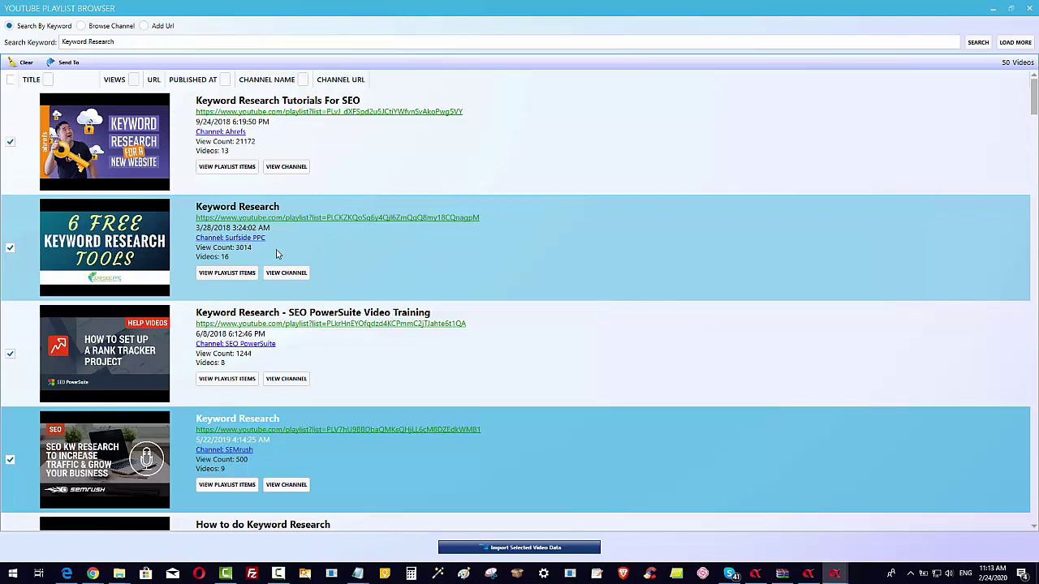
pyautogui.click(508, 551)
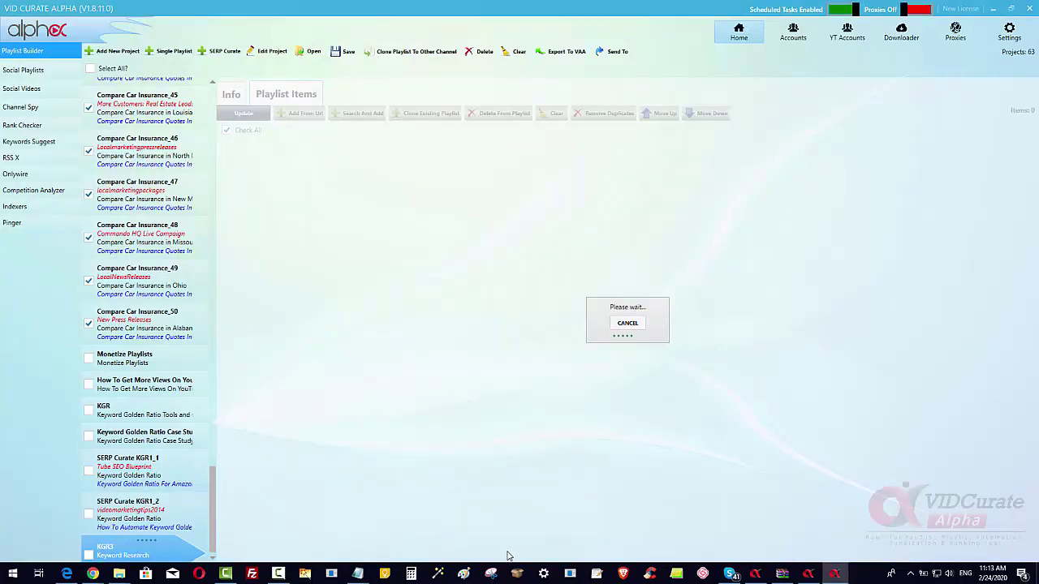
pyautogui.scroll(-9, 570, 319)
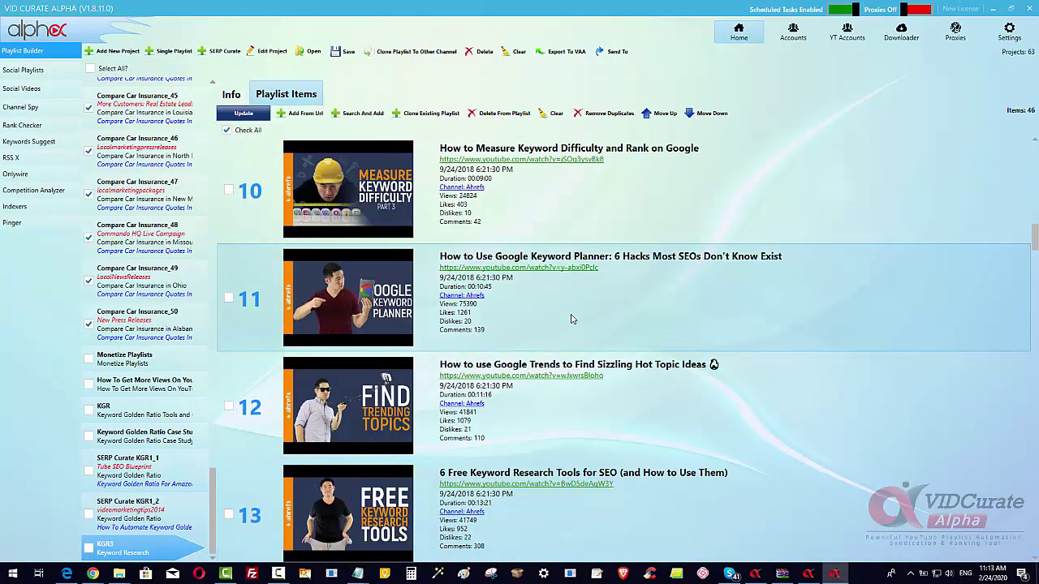
pyautogui.scroll(-20, 571, 319)
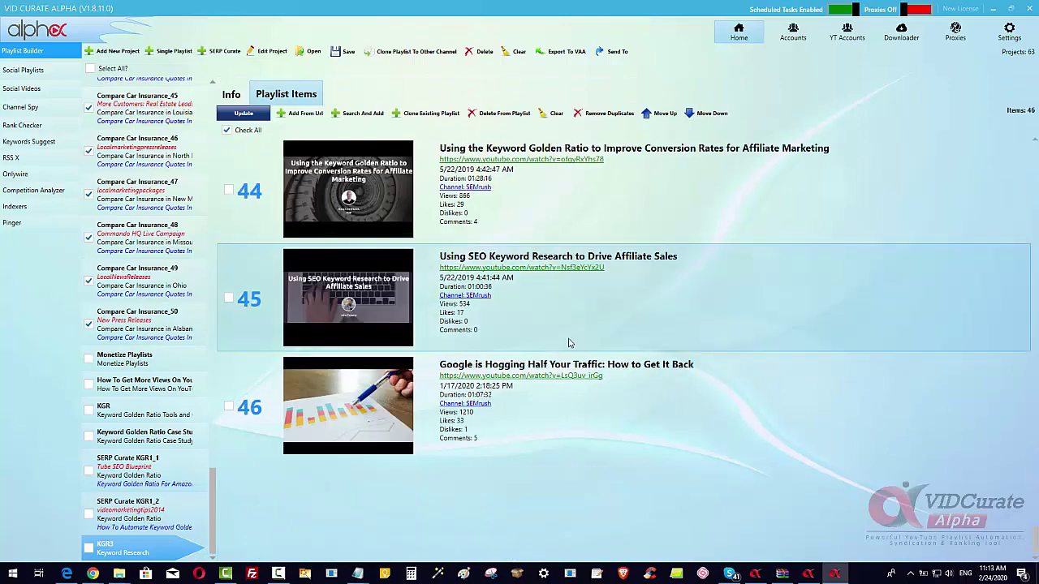
pyautogui.scroll(20, 569, 342)
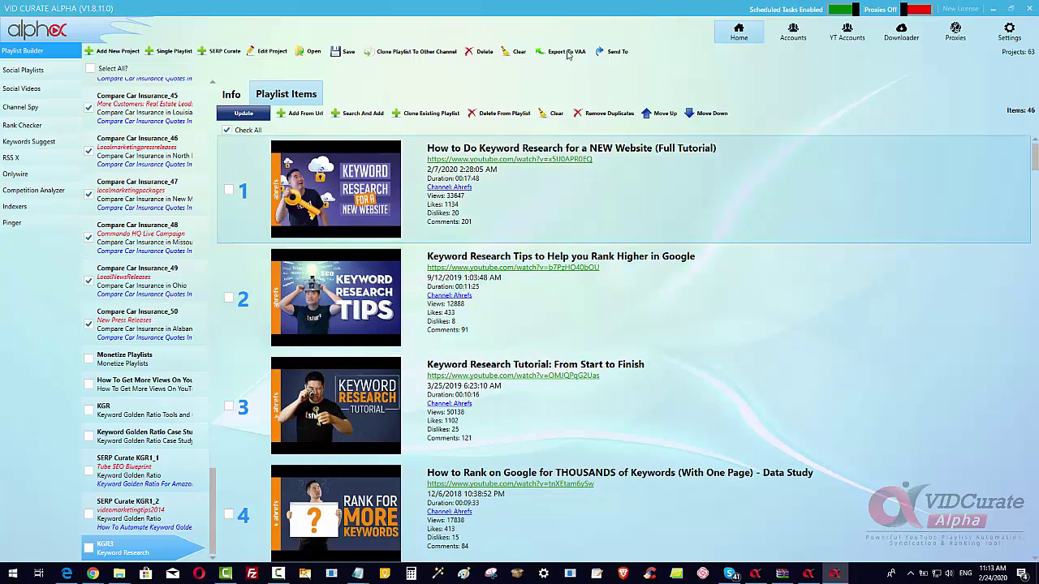
# Step: Run another search for existing "Keyword Research" playlists in a maximized playlist browser
pyautogui.click(428, 116)
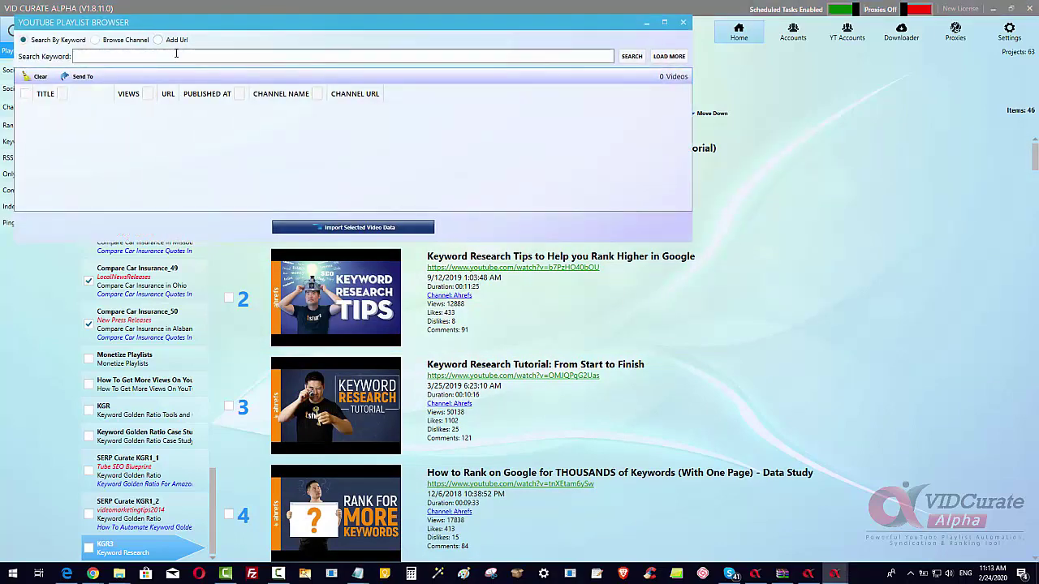
pyautogui.click(176, 54)
pyautogui.rightClick(175, 53)
pyautogui.click(213, 97)
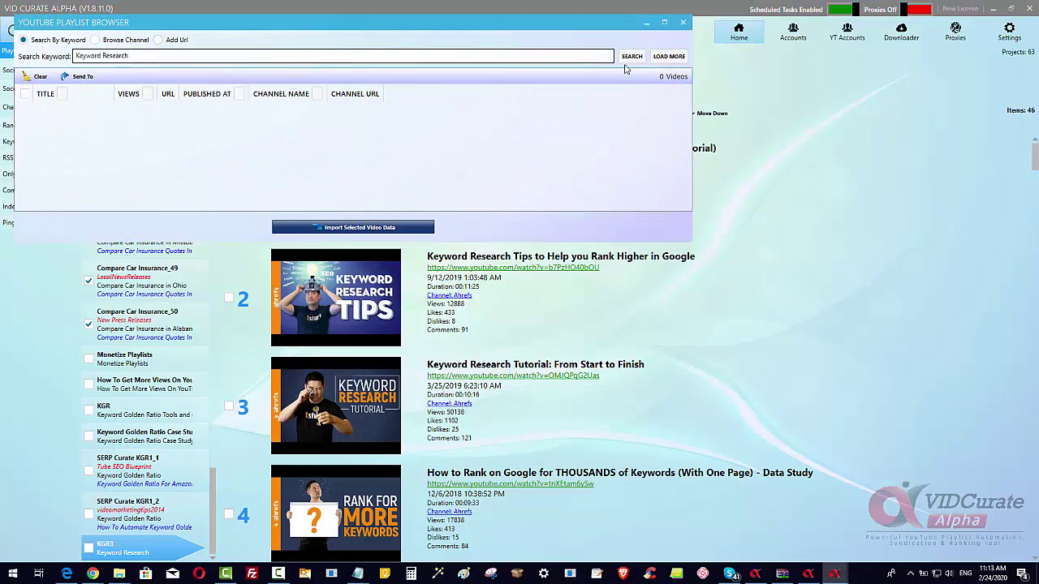
pyautogui.click(630, 57)
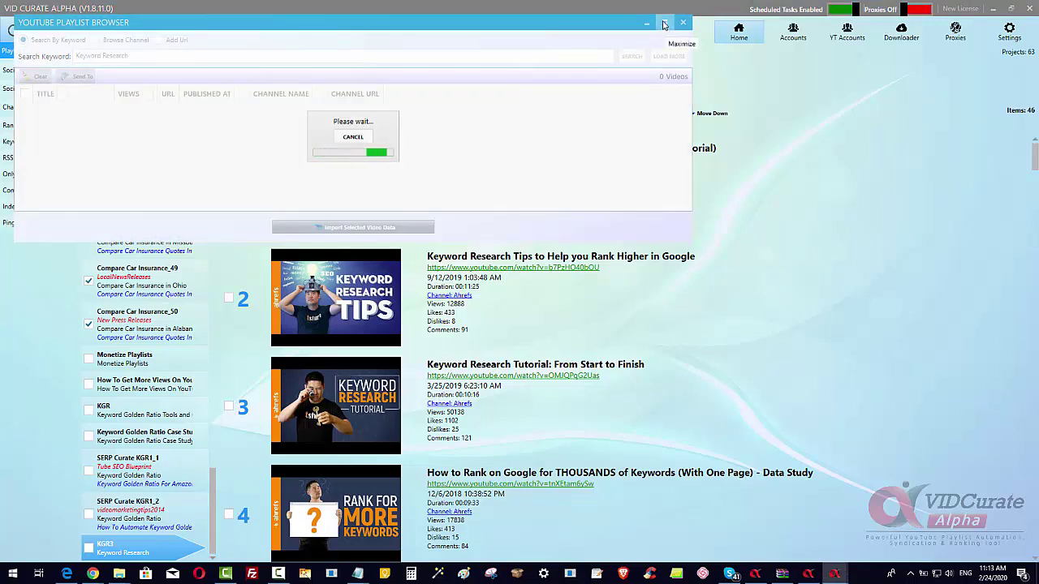
pyautogui.click(664, 25)
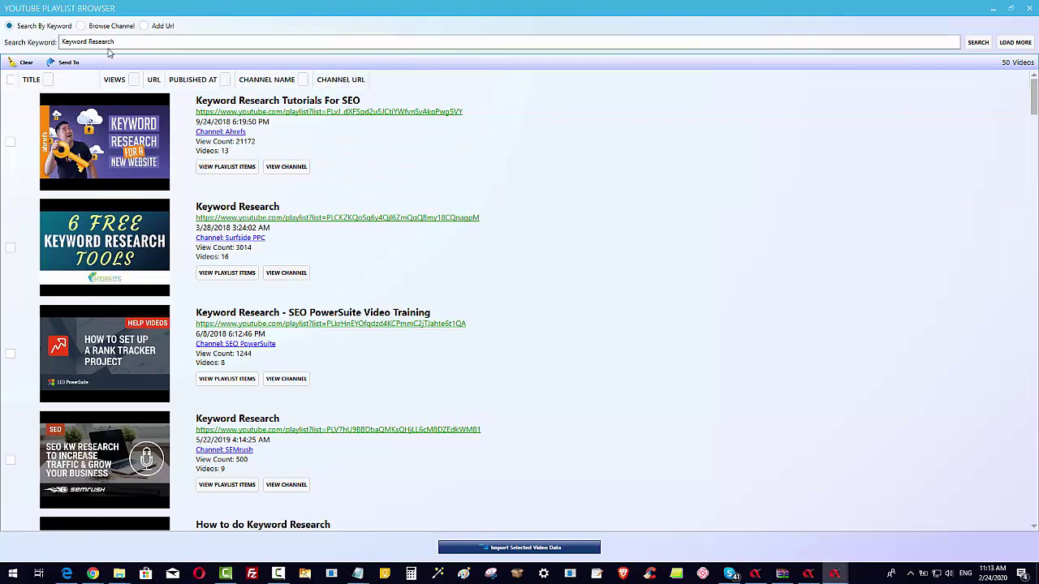
# Step: Sort the found playlists by views, highest first, mark the Keyword Golden Ratio Masterclass playlist, and close the browser without importing
pyautogui.click(109, 81)
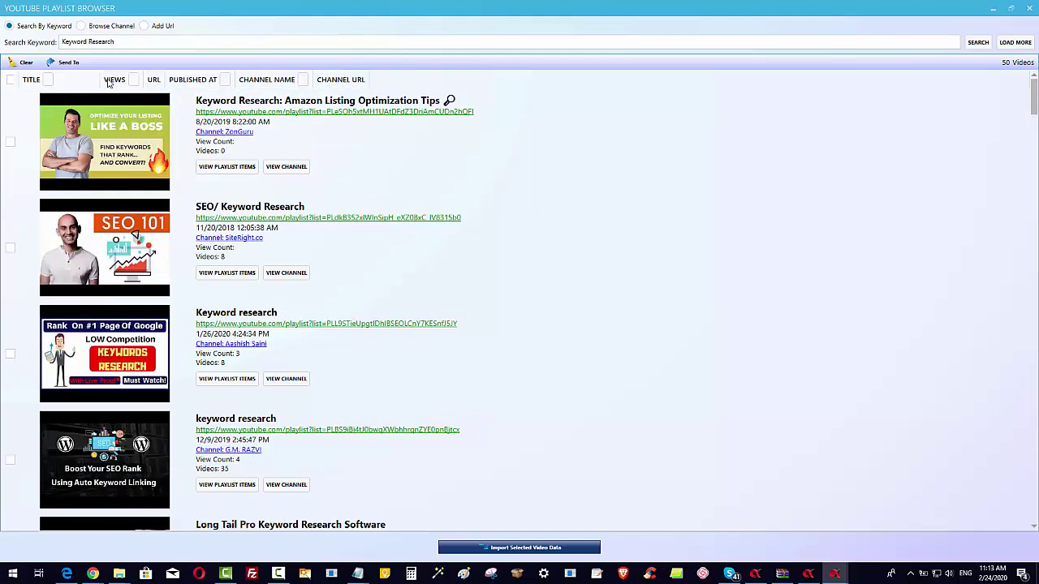
pyautogui.click(108, 82)
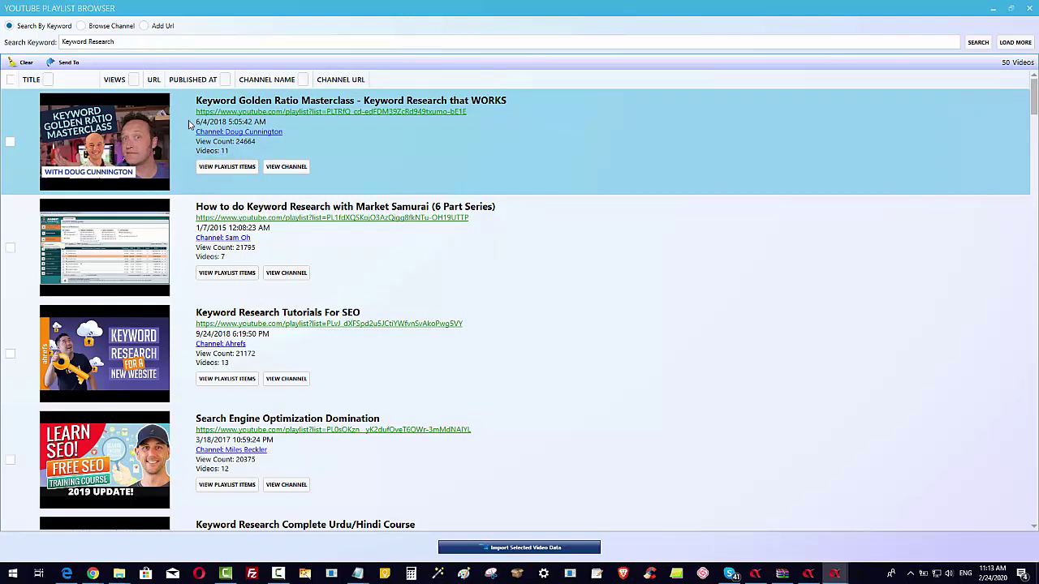
pyautogui.click(12, 144)
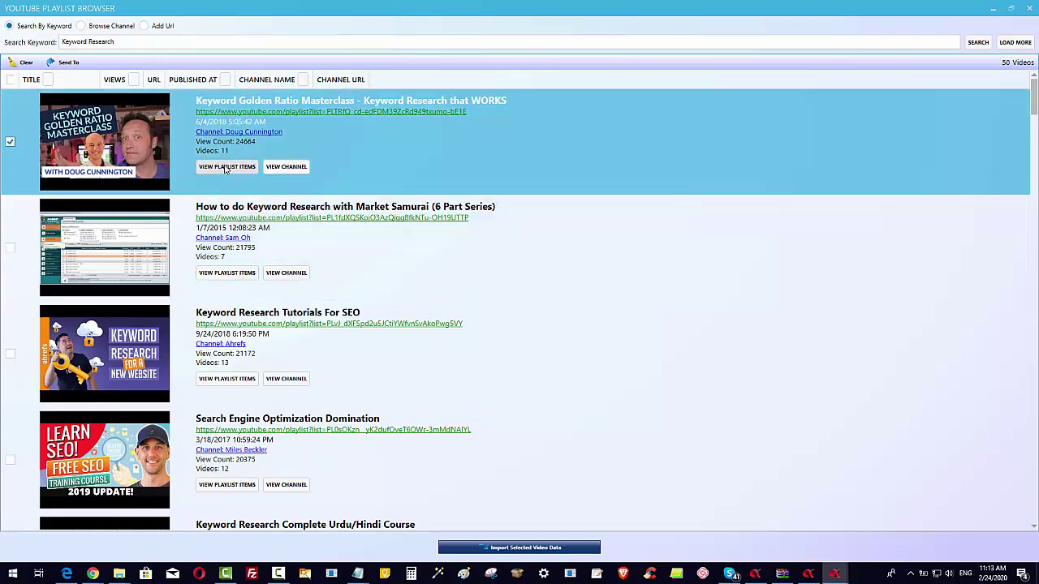
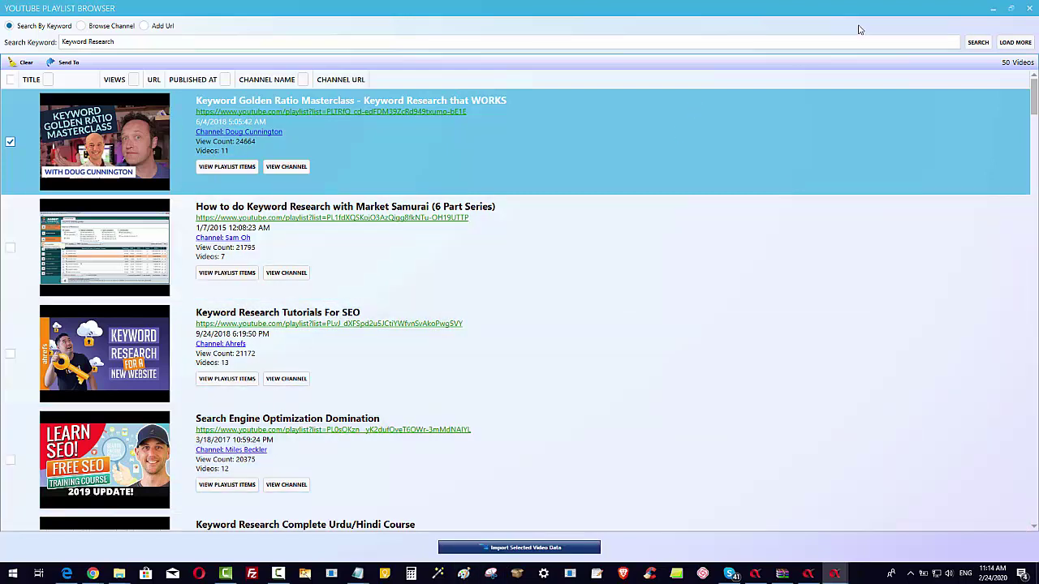
pyautogui.click(1029, 8)
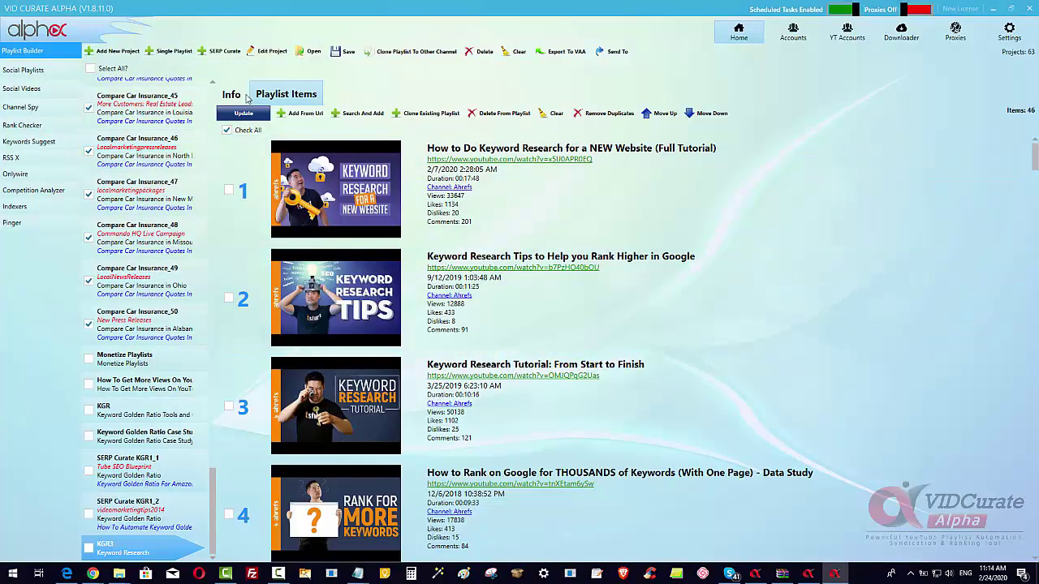
# Step: Add the "1st Look At KGR Keyword Tool With Bulk AllInTitle" video to KGR3 using its YouTube URL copied from the browser
pyautogui.click(93, 574)
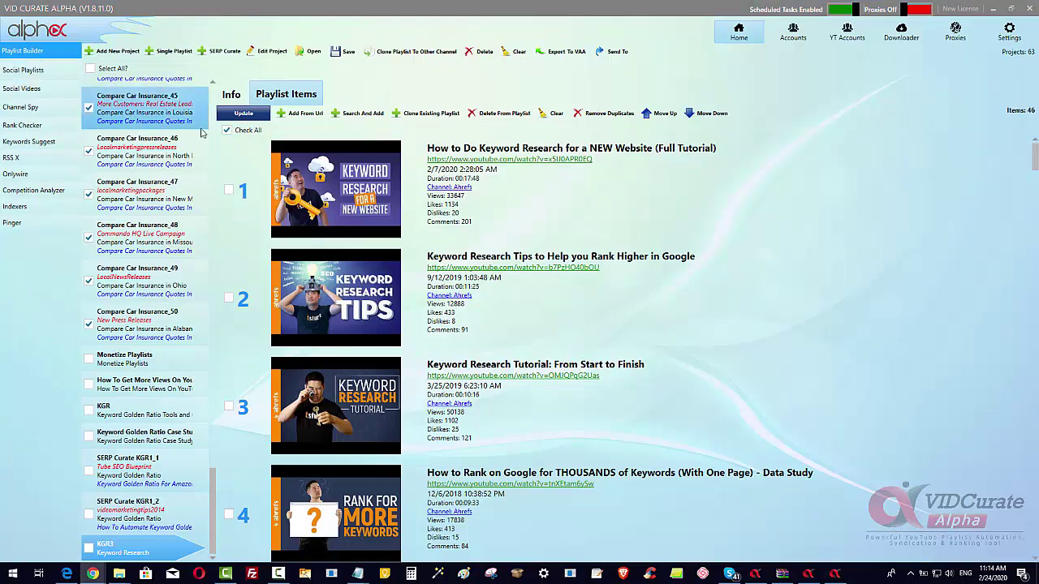
pyautogui.click(305, 114)
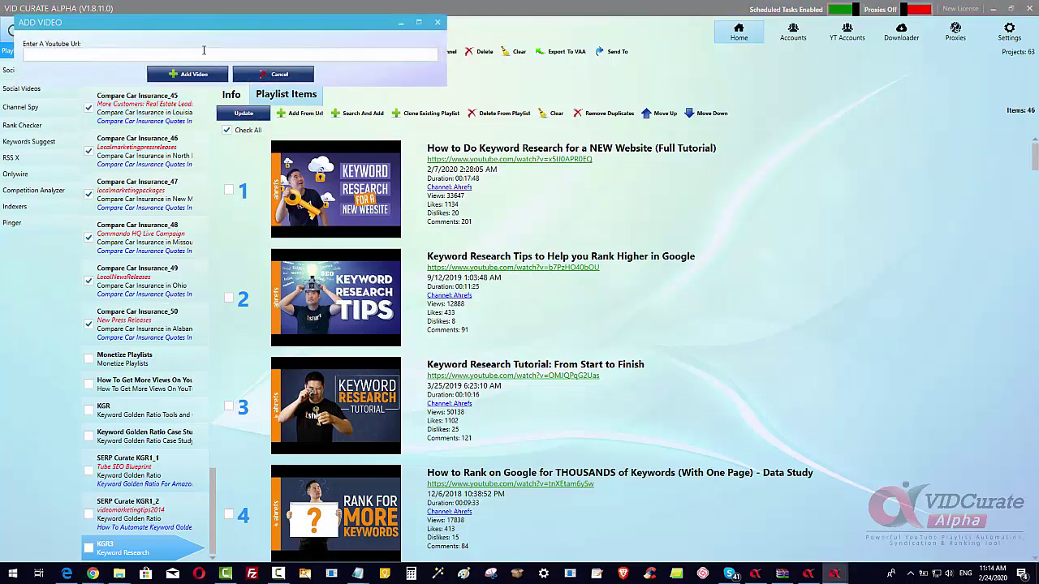
pyautogui.rightClick(204, 51)
pyautogui.click(227, 87)
pyautogui.click(190, 75)
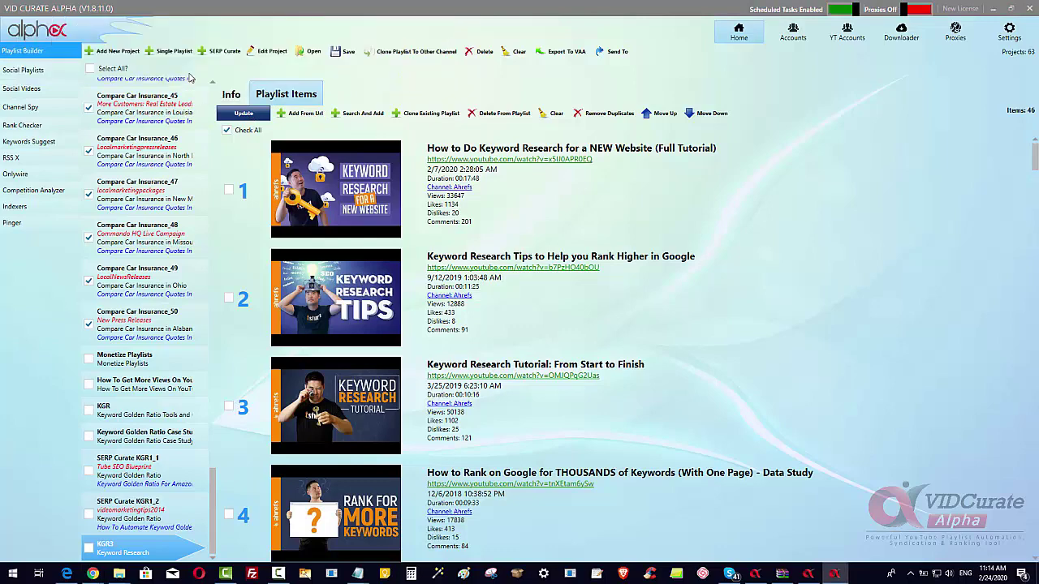
# Step: Move the newly added KGR Keyword Tool video from the end of the KGR3 playlist up to first place
pyautogui.scroll(-3, 1024, 235)
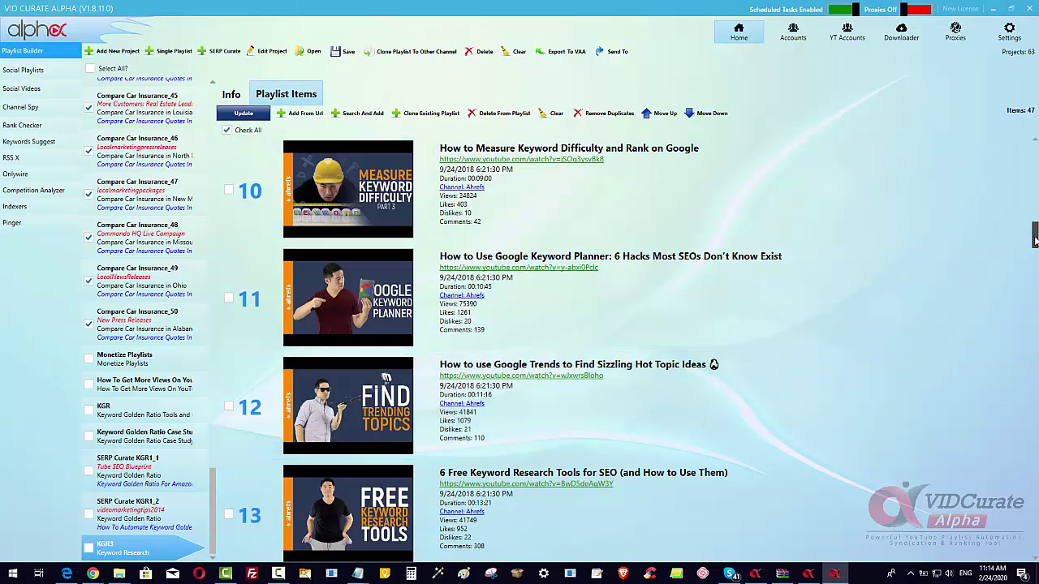
pyautogui.moveTo(1035, 235); pyautogui.dragTo(1034, 540)
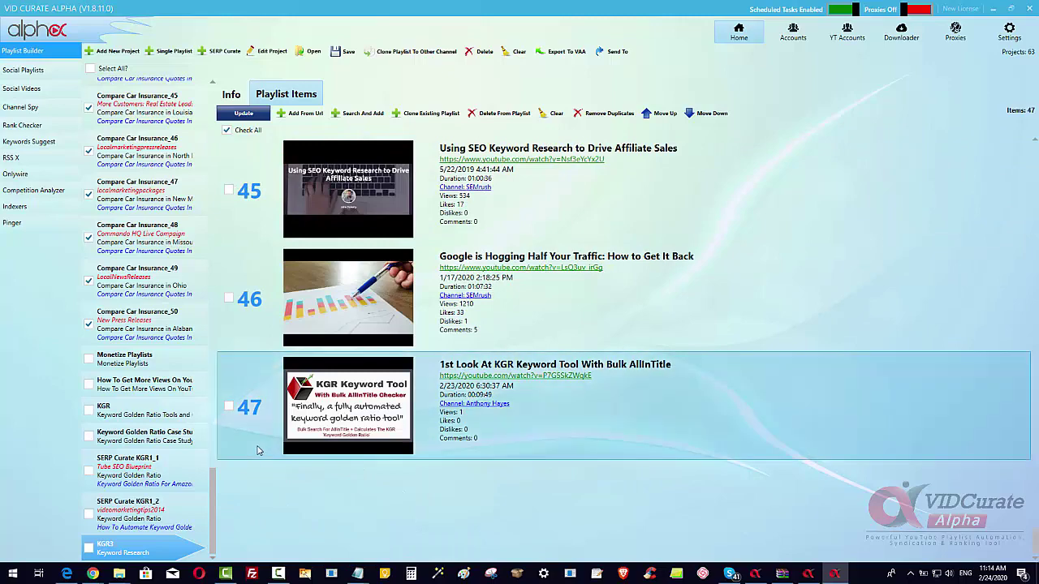
pyautogui.click(662, 114)
pyautogui.click(663, 114)
pyautogui.click(663, 114)
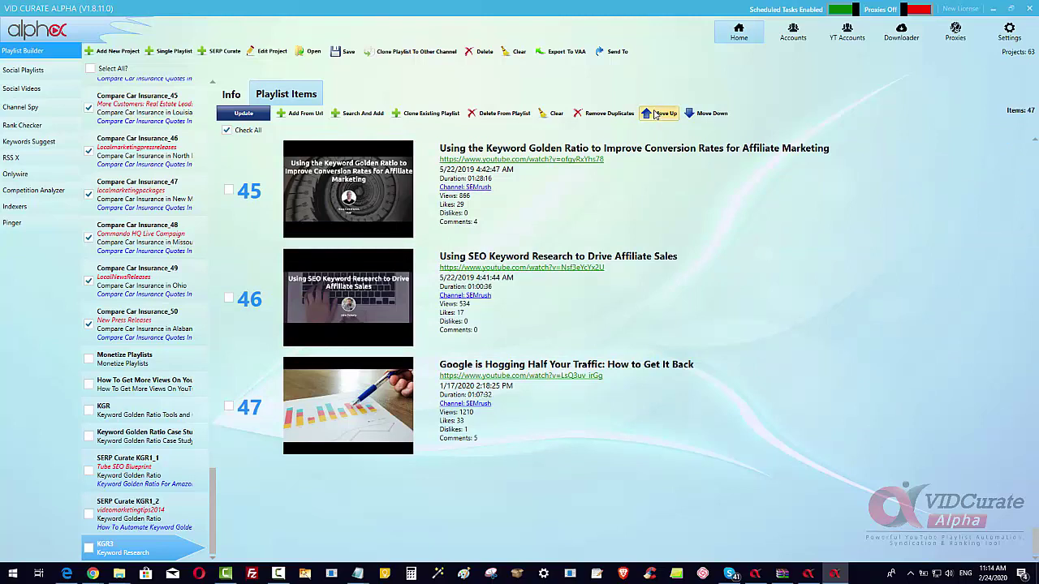
pyautogui.click(657, 114)
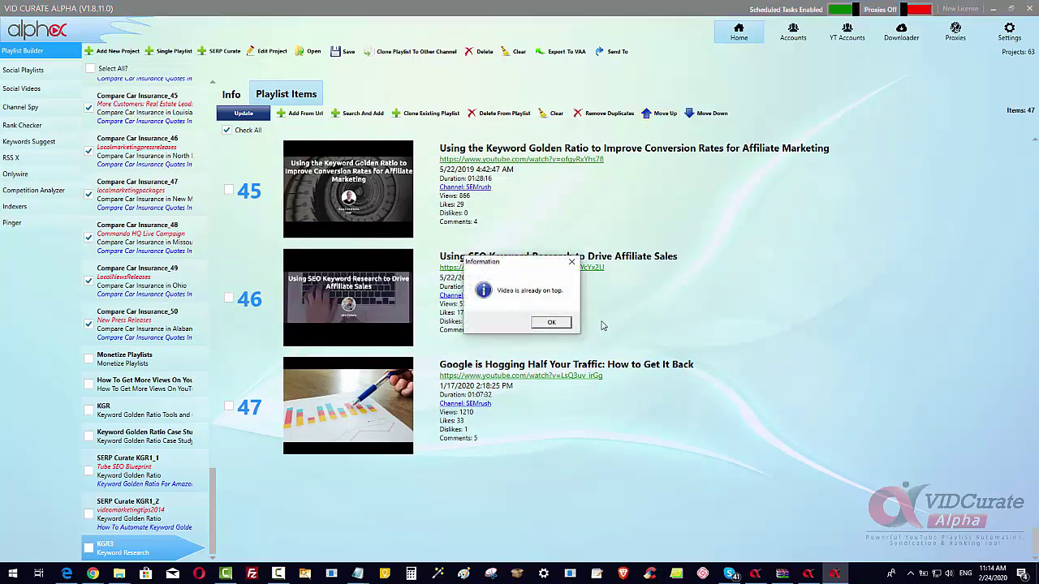
pyautogui.click(560, 325)
pyautogui.scroll(10, 609, 319)
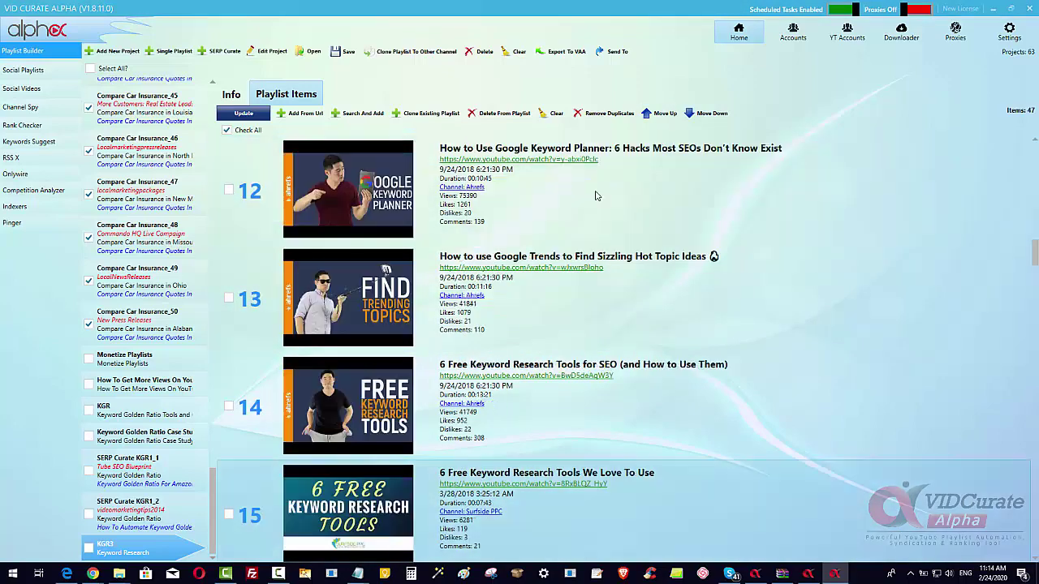
pyautogui.scroll(4, 595, 195)
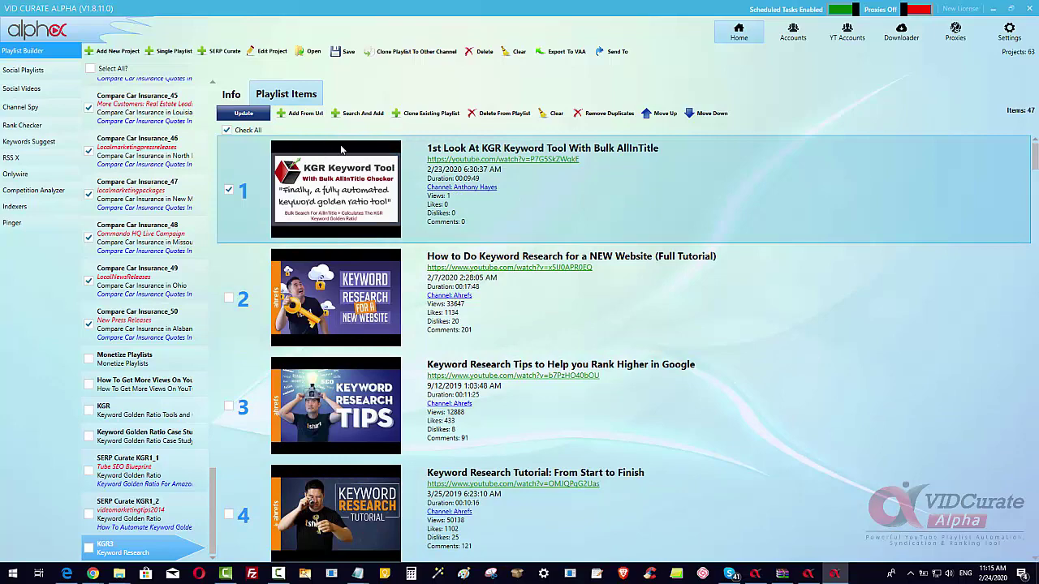
# Step: Look through the assembled KGR3 playlist to examine the order and sources of its videos
pyautogui.scroll(-2, 690, 268)
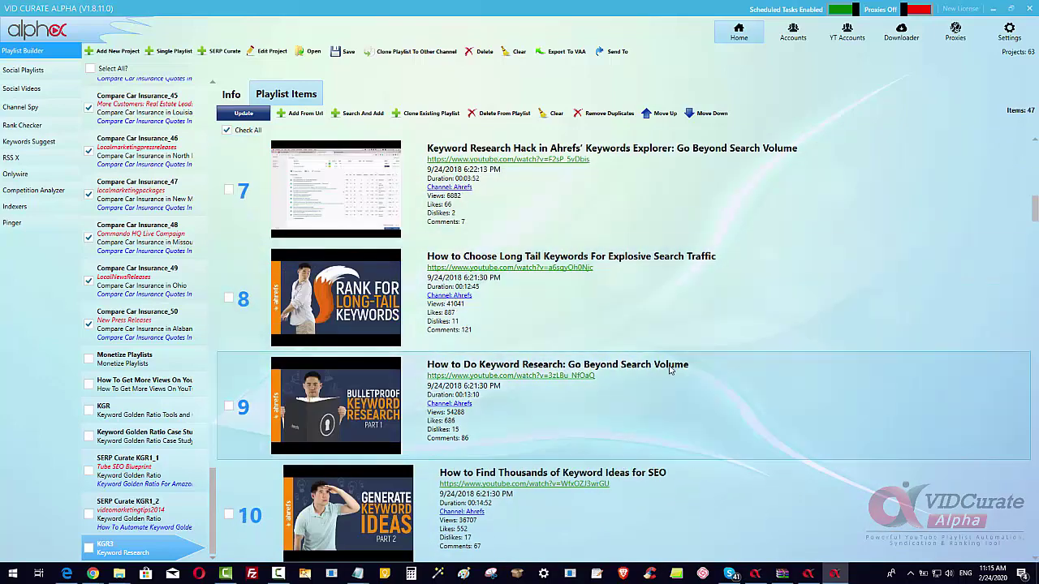
pyautogui.scroll(-5, 667, 341)
pyautogui.scroll(-1, 667, 367)
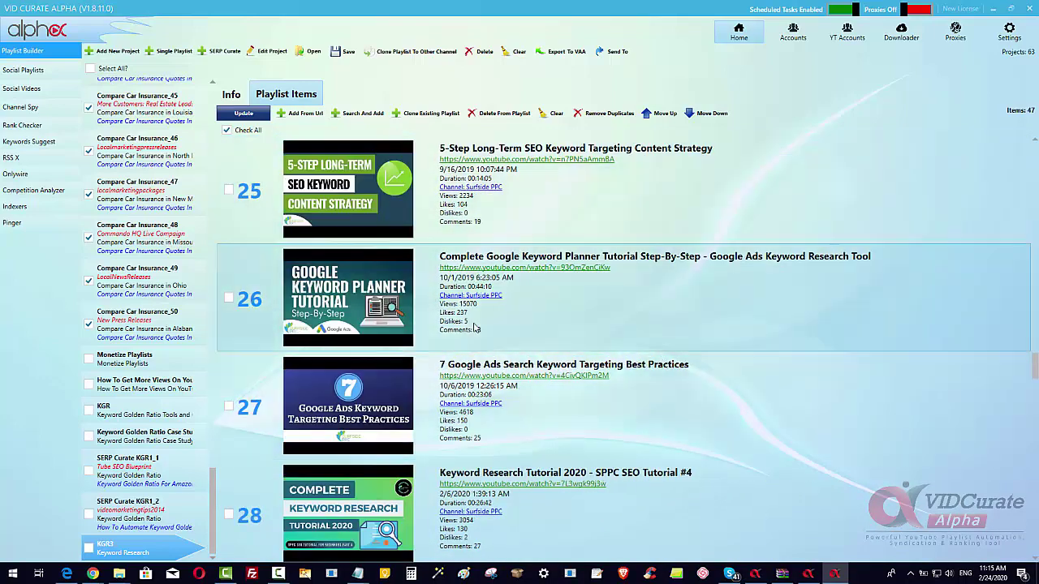
pyautogui.scroll(-4, 482, 344)
pyautogui.scroll(-1, 483, 344)
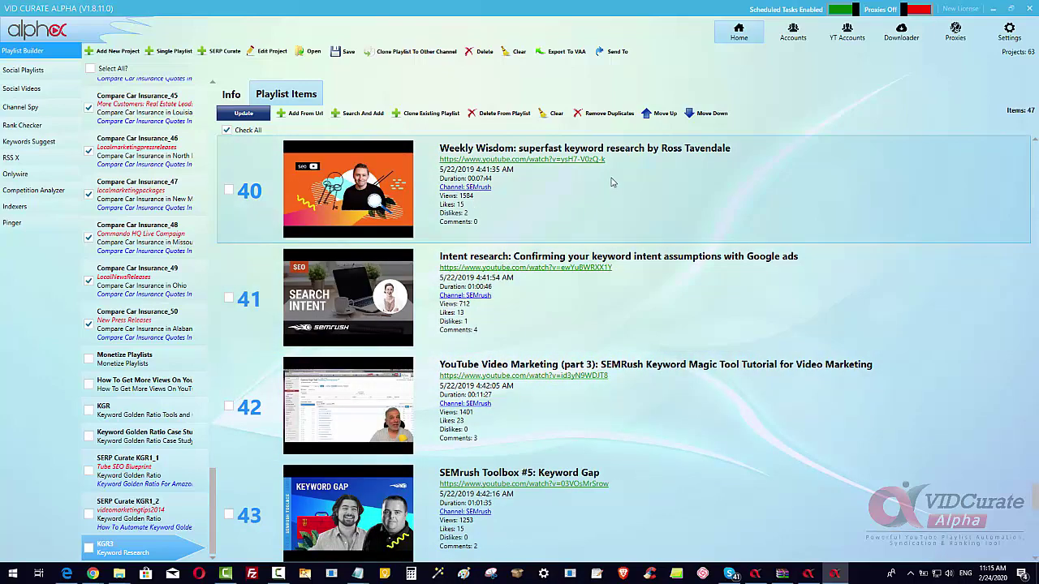
pyautogui.scroll(13, 527, 325)
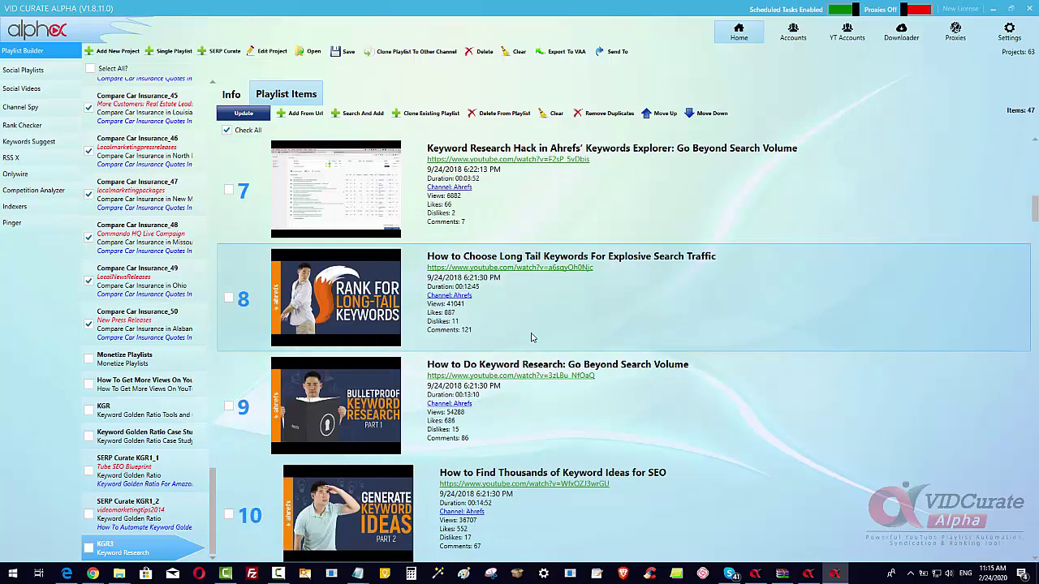
# Step: Insert the playlist items' titles into the KGR3 description and change its opening line to "Keyword Research Tutorials"
pyautogui.click(232, 95)
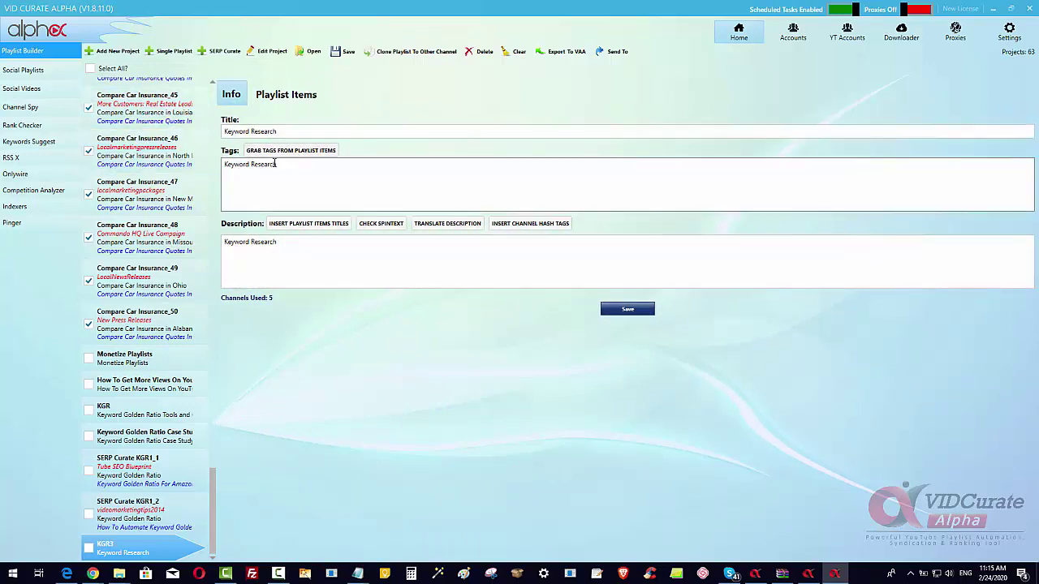
pyautogui.click(284, 243)
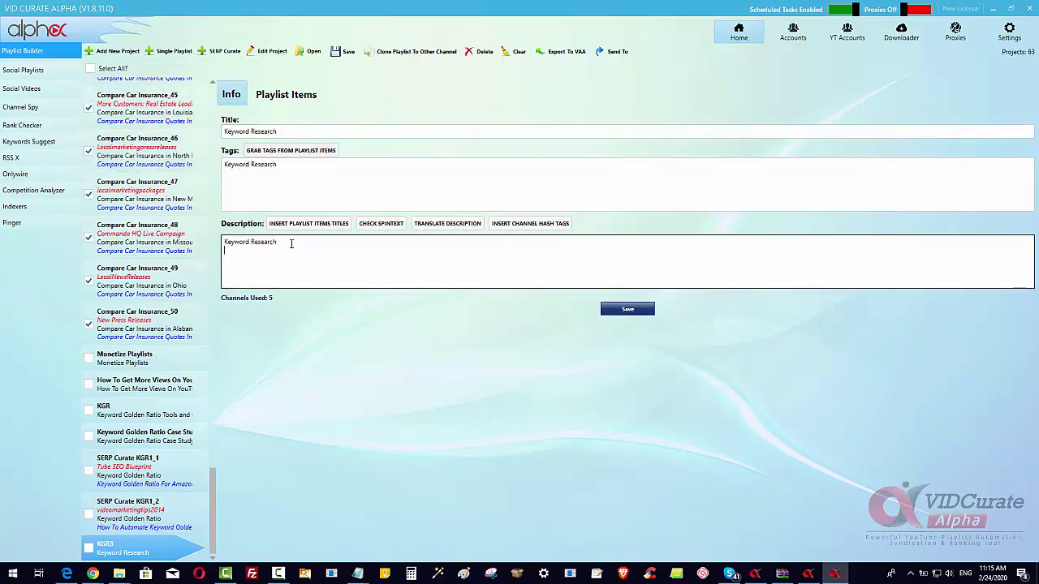
pyautogui.click(309, 229)
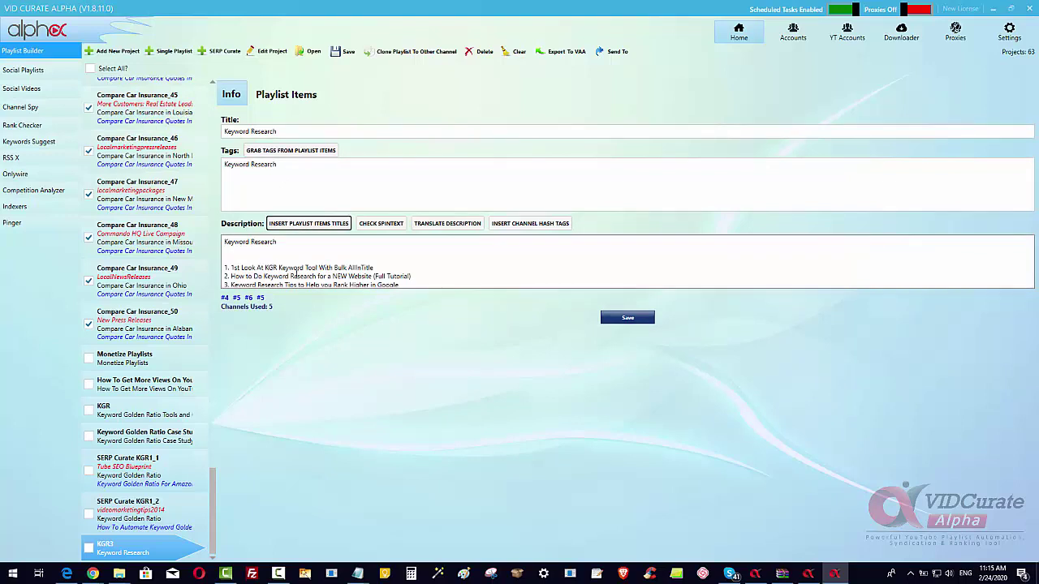
pyautogui.click(309, 247)
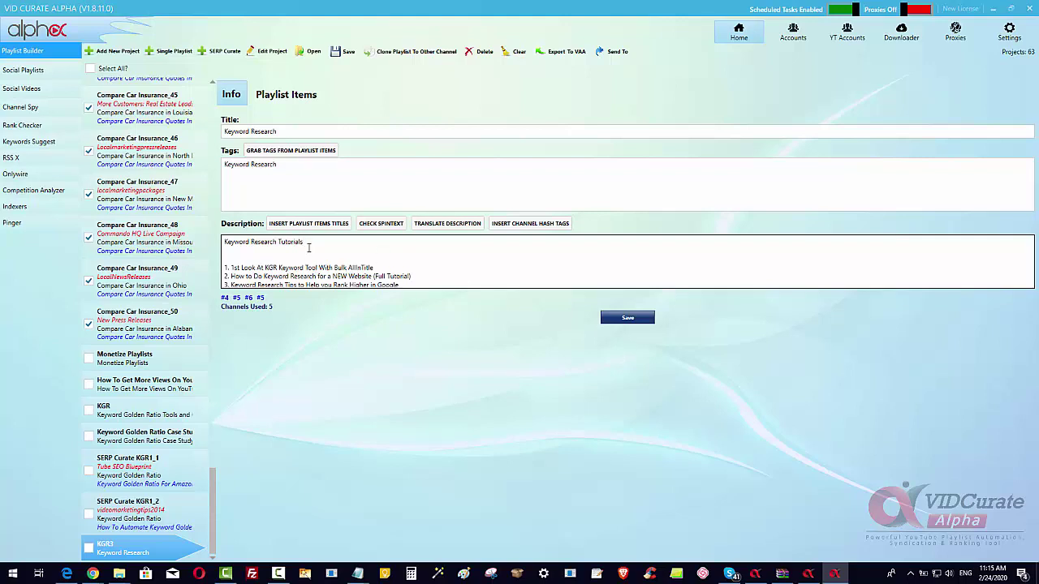
# Step: Replace the playlist title with the description's opening line and edit it to read "Top 5 Keyword Research Tutorial Resources"
pyautogui.moveTo(308, 248); pyautogui.dragTo(219, 242)
pyautogui.rightClick(248, 242)
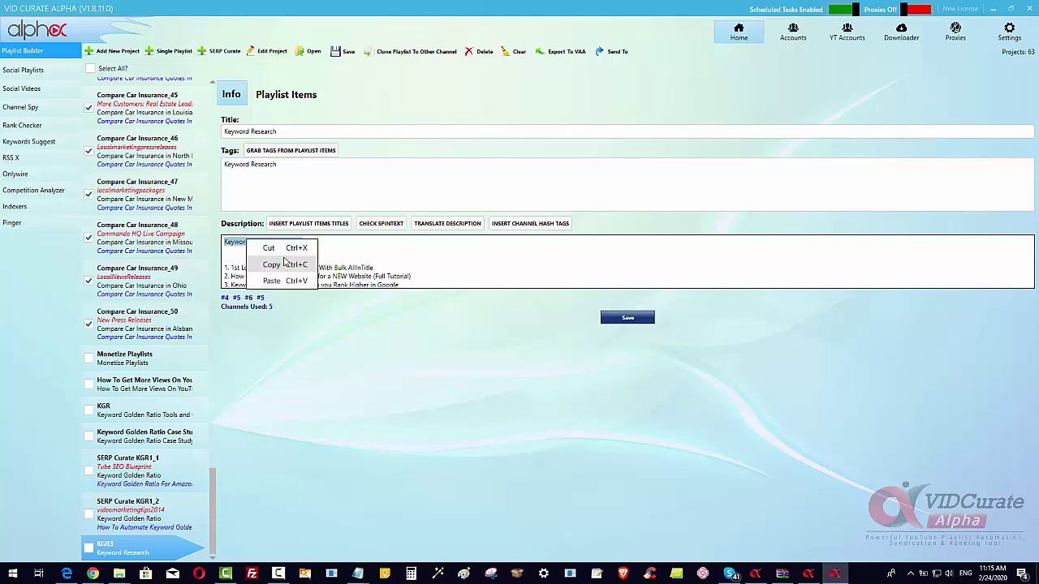
pyautogui.click(284, 264)
pyautogui.moveTo(280, 132); pyautogui.dragTo(223, 133)
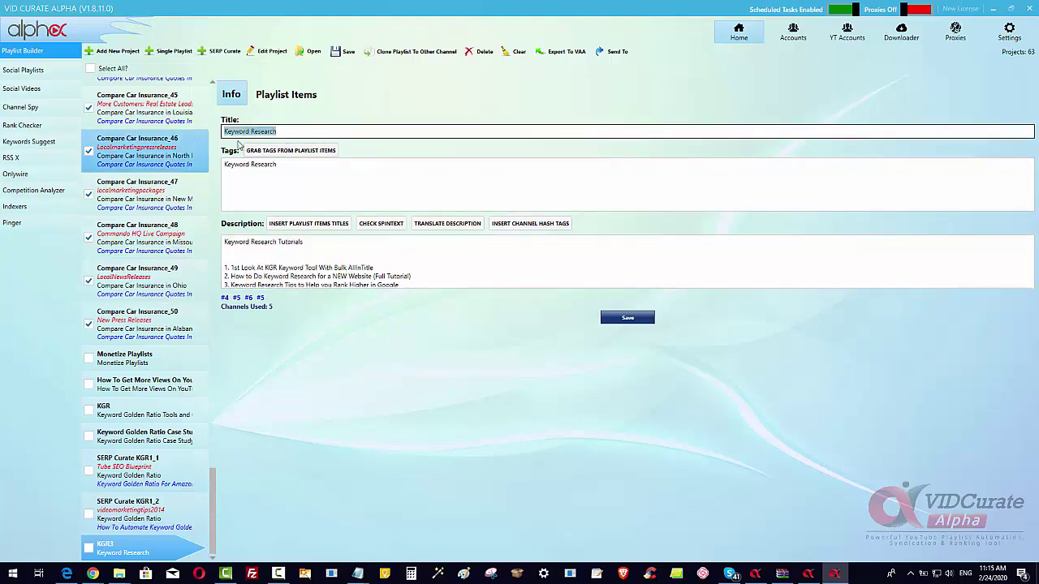
pyautogui.rightClick(248, 134)
pyautogui.click(284, 172)
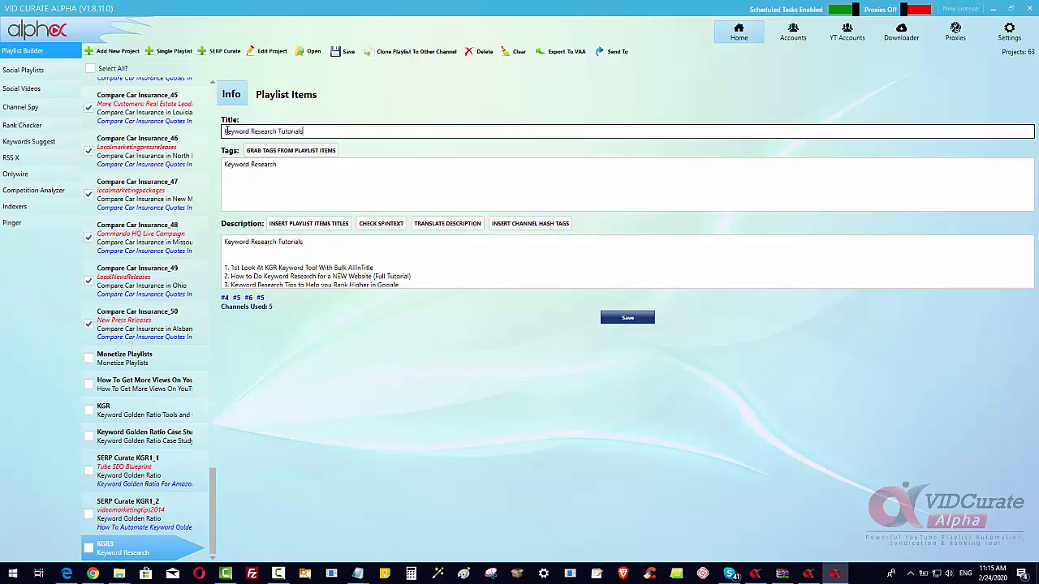
pyautogui.write('Top')
pyautogui.write('5')
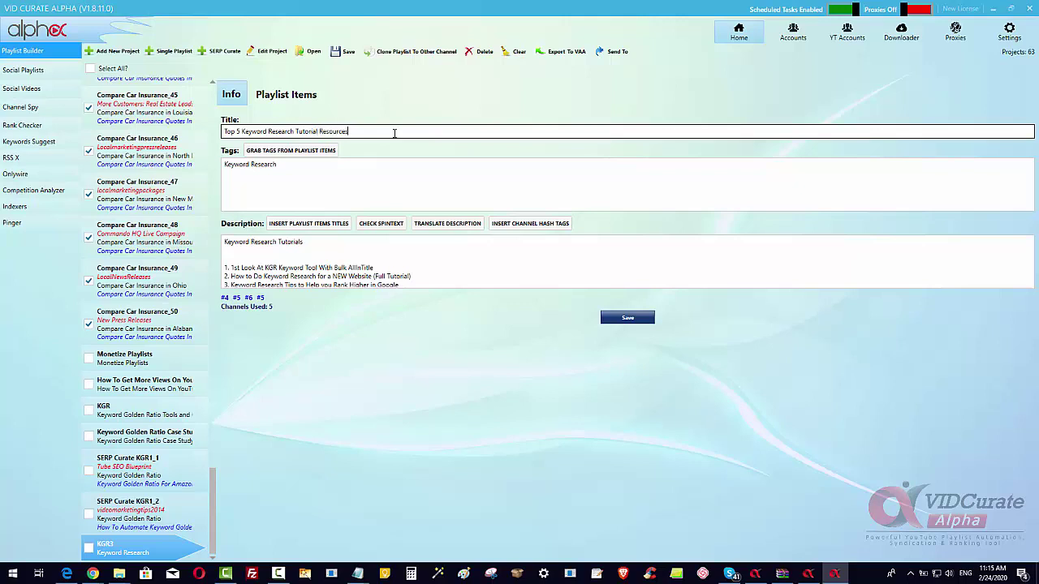
# Step: Grab tags from the playlist items and pick keyword research, keyword research tutorial, keyword research tool, and ahrefs
pyautogui.click(311, 167)
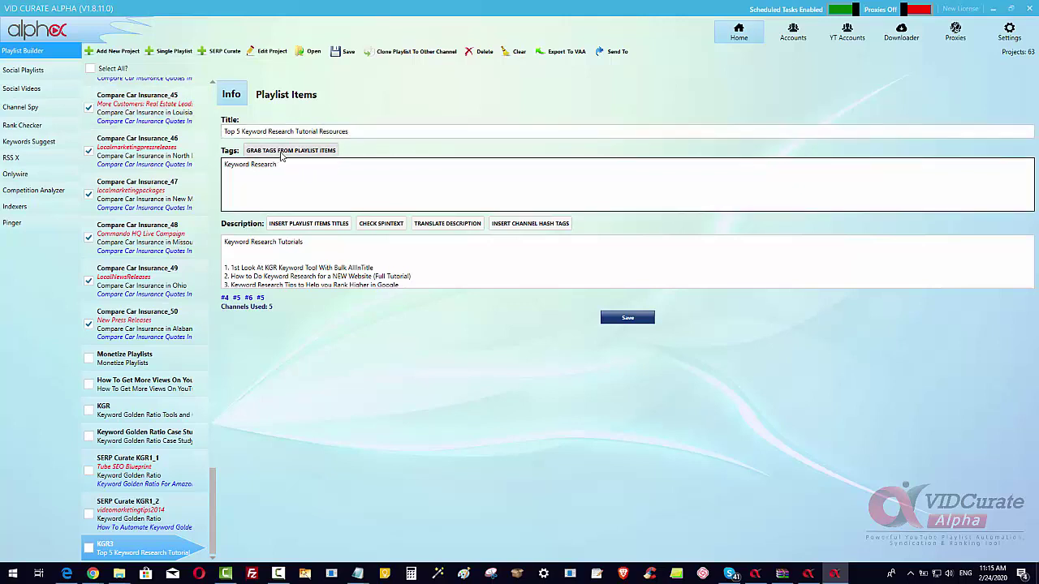
pyautogui.click(280, 155)
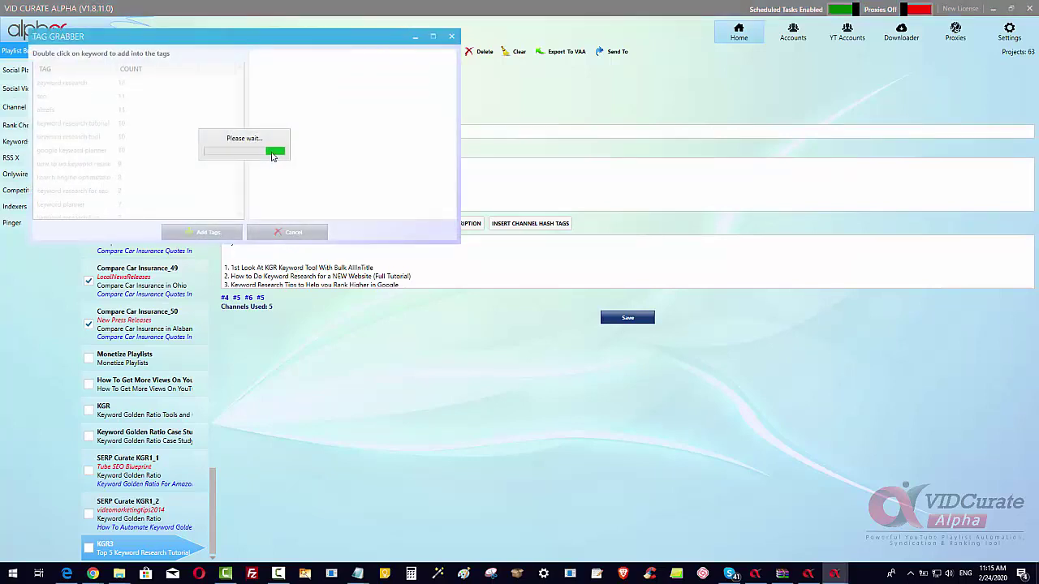
pyautogui.click(77, 84)
pyautogui.doubleClick(74, 85)
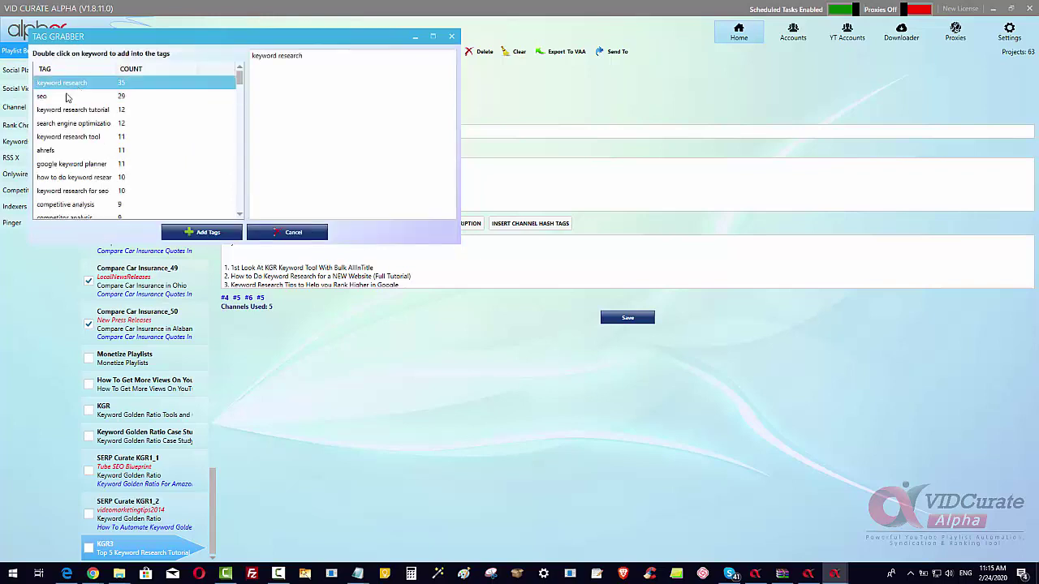
pyautogui.doubleClick(62, 110)
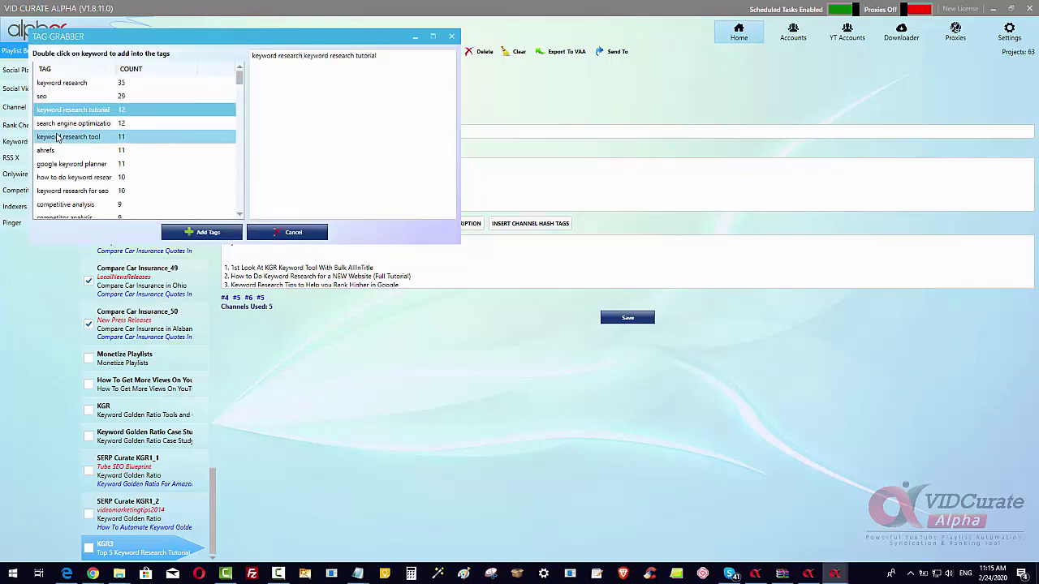
pyautogui.doubleClick(59, 138)
pyautogui.doubleClick(50, 151)
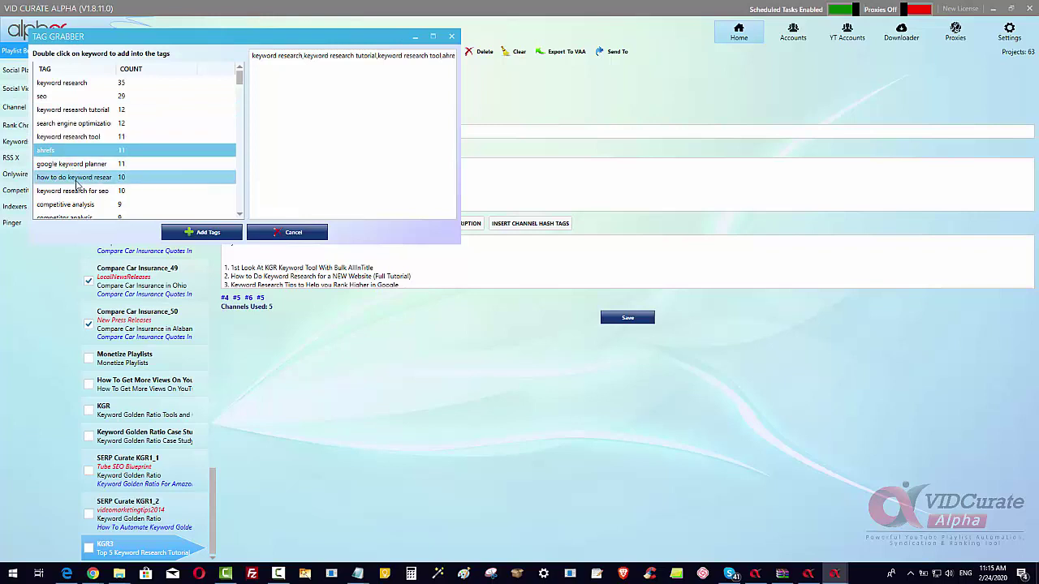
# Step: Pick the tags how to do keyword research, keyword research for seo, competitive analysis, competitor analysis, semrush, and seo keyword research
pyautogui.doubleClick(75, 177)
pyautogui.doubleClick(73, 192)
pyautogui.doubleClick(70, 205)
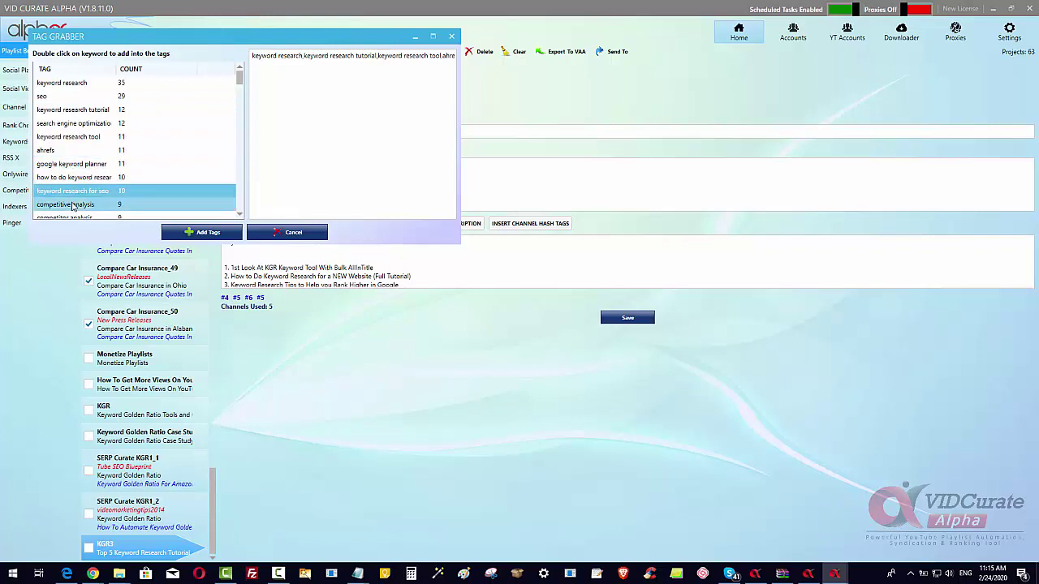
pyautogui.scroll(-5, 65, 167)
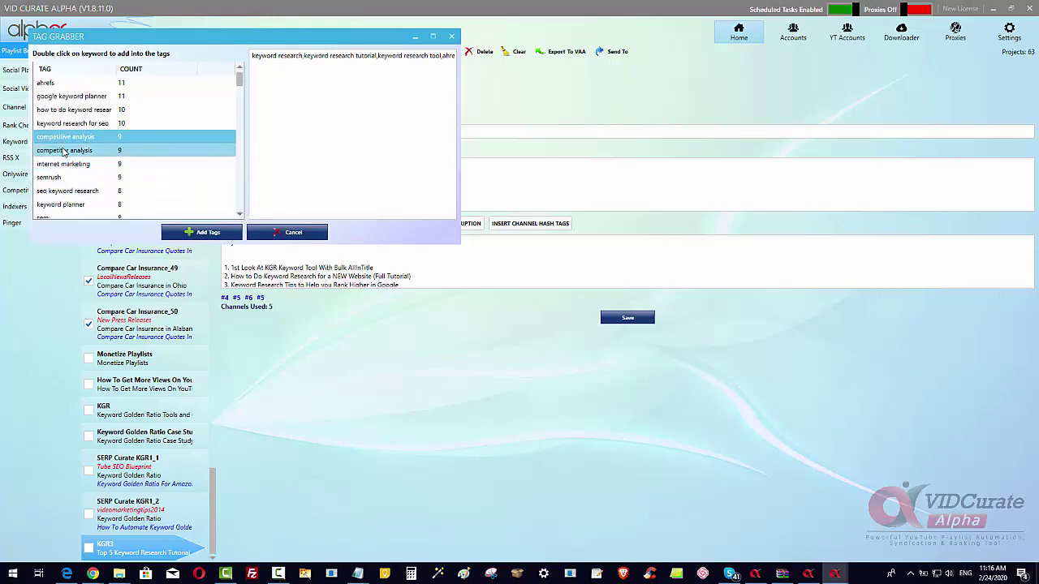
pyautogui.doubleClick(65, 151)
pyautogui.doubleClick(66, 177)
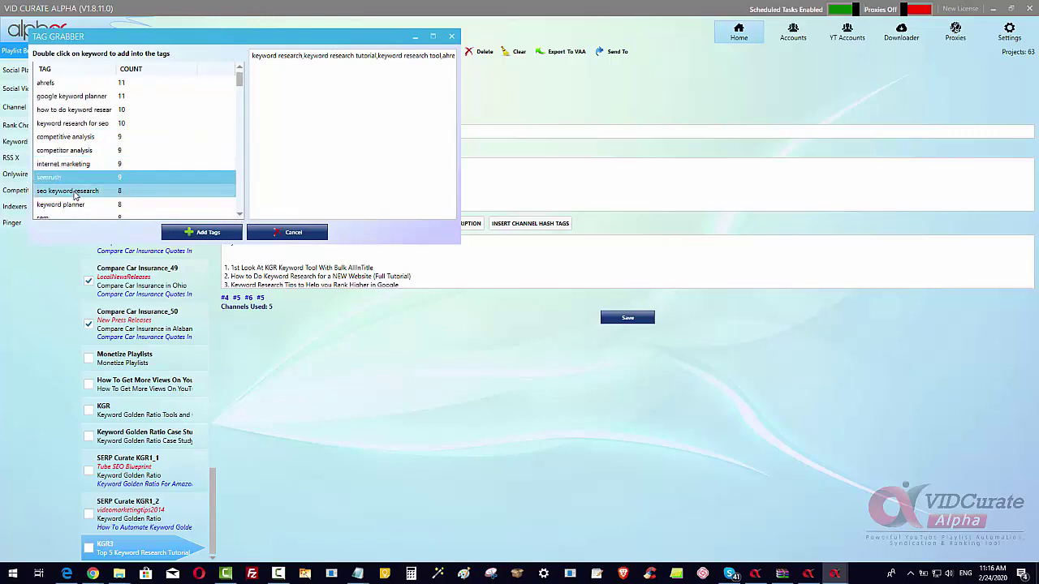
pyautogui.doubleClick(72, 190)
# Step: Pick the tags keyword planner, sem, keyword research 2019, keyword research tips, keyword tool, keyword research 2018, and seo powersuite
pyautogui.scroll(-3, 240, 215)
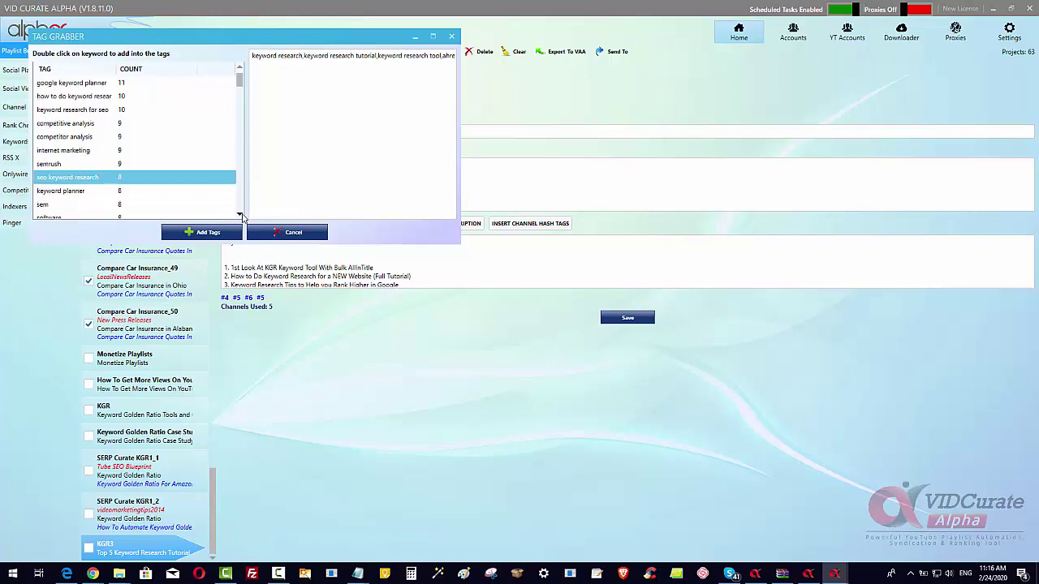
pyautogui.doubleClick(45, 110)
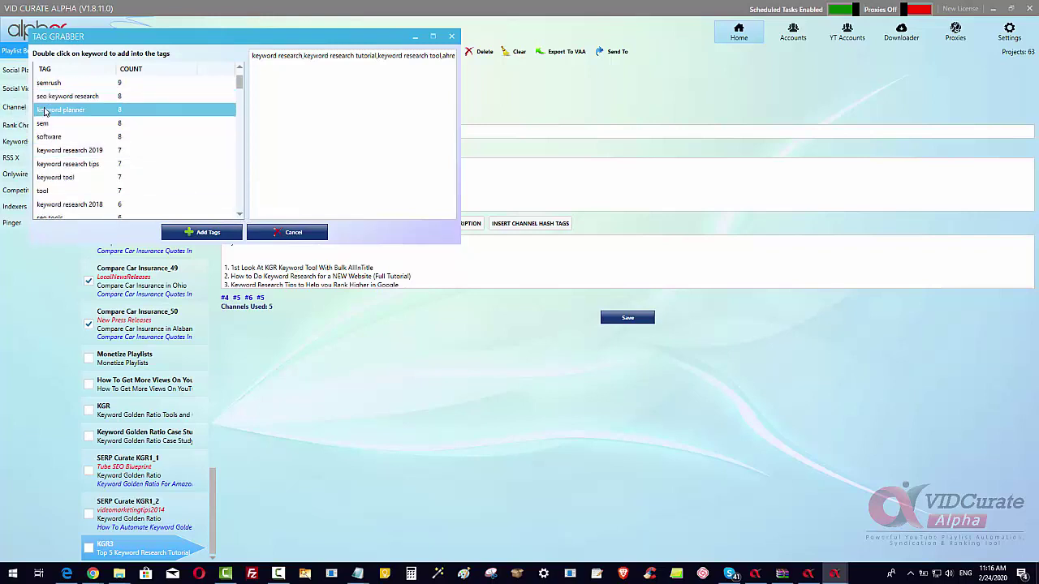
pyautogui.doubleClick(46, 124)
pyautogui.doubleClick(61, 154)
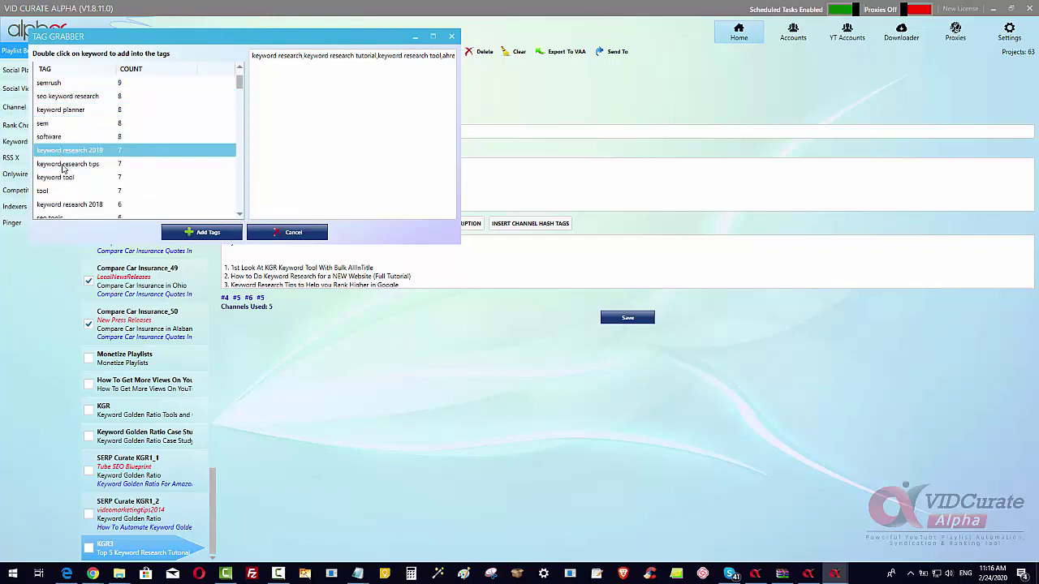
pyautogui.doubleClick(64, 168)
pyautogui.doubleClick(63, 181)
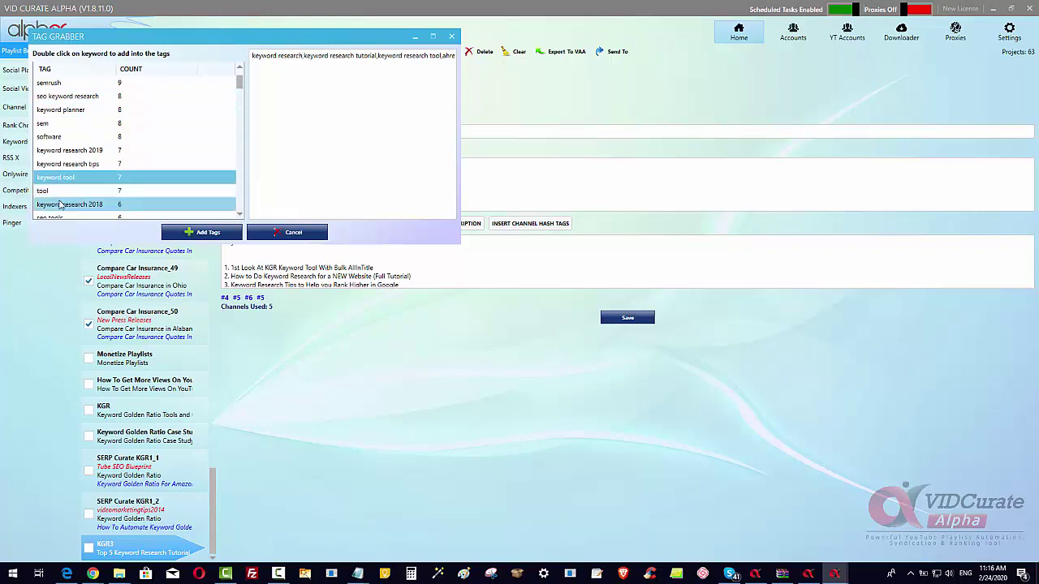
pyautogui.doubleClick(62, 204)
pyautogui.scroll(-2, 102, 183)
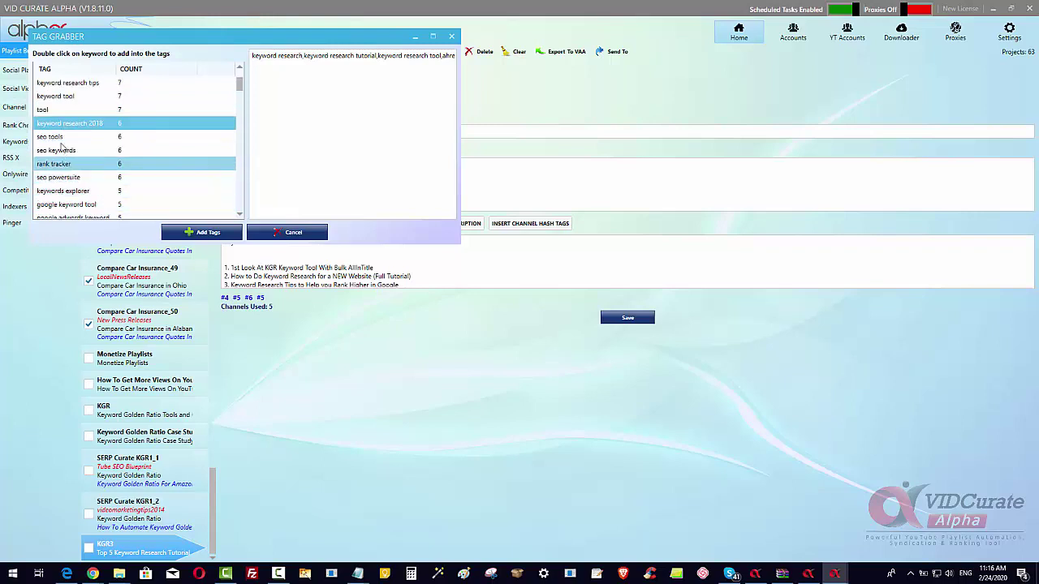
pyautogui.doubleClick(61, 177)
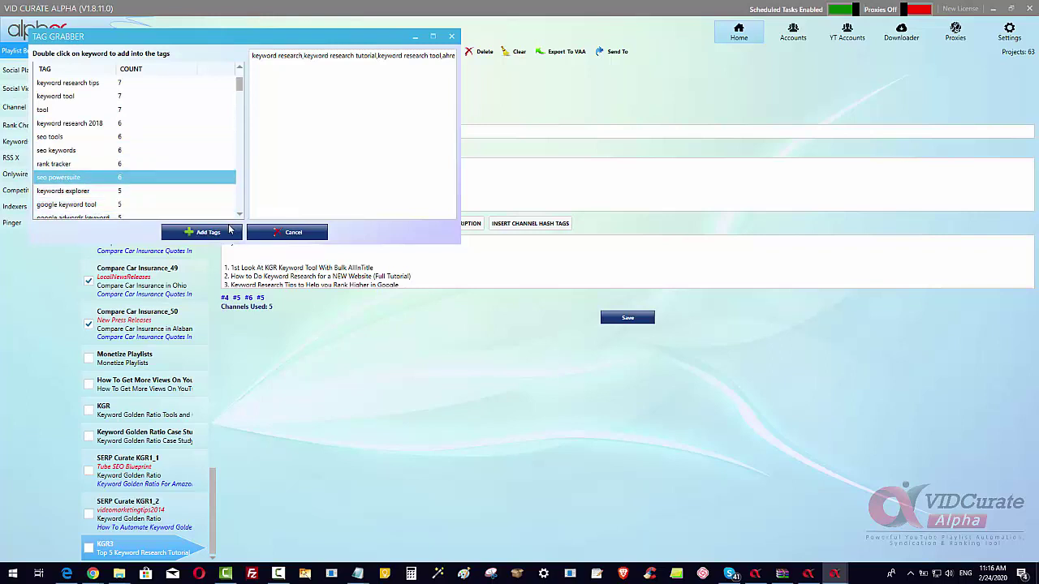
# Step: Add the picked tags to the playlist and remove the # signs from the numbers in description items 28, 30 and 43
pyautogui.click(203, 233)
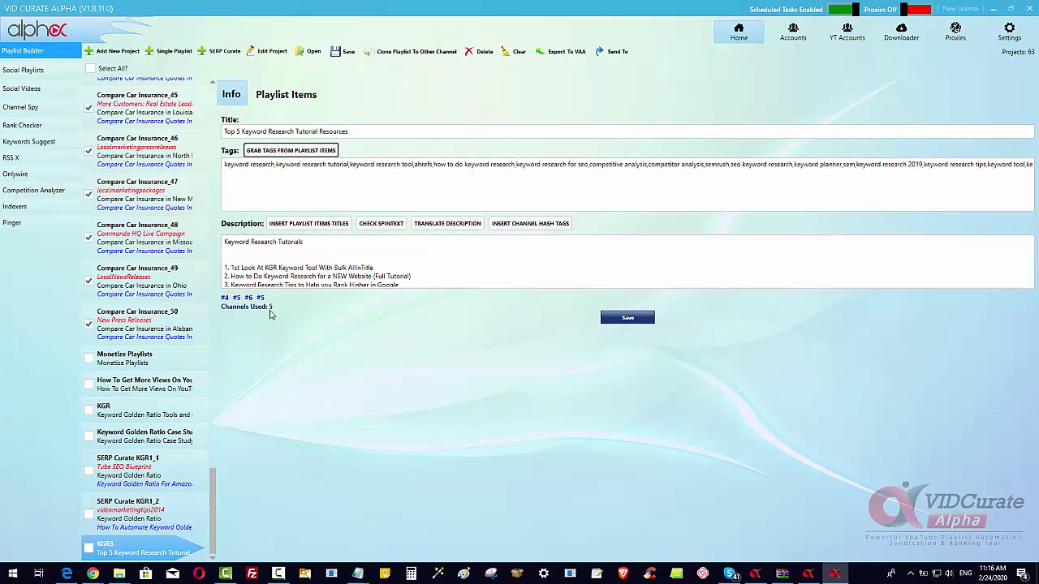
pyautogui.scroll(-2, 312, 263)
pyautogui.scroll(-3, 308, 268)
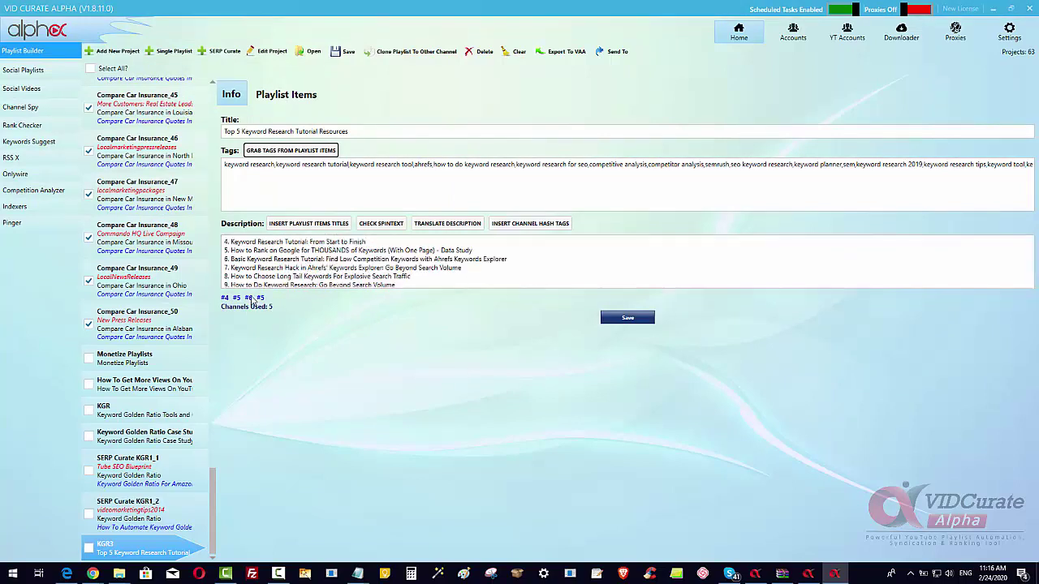
pyautogui.scroll(-1, 373, 261)
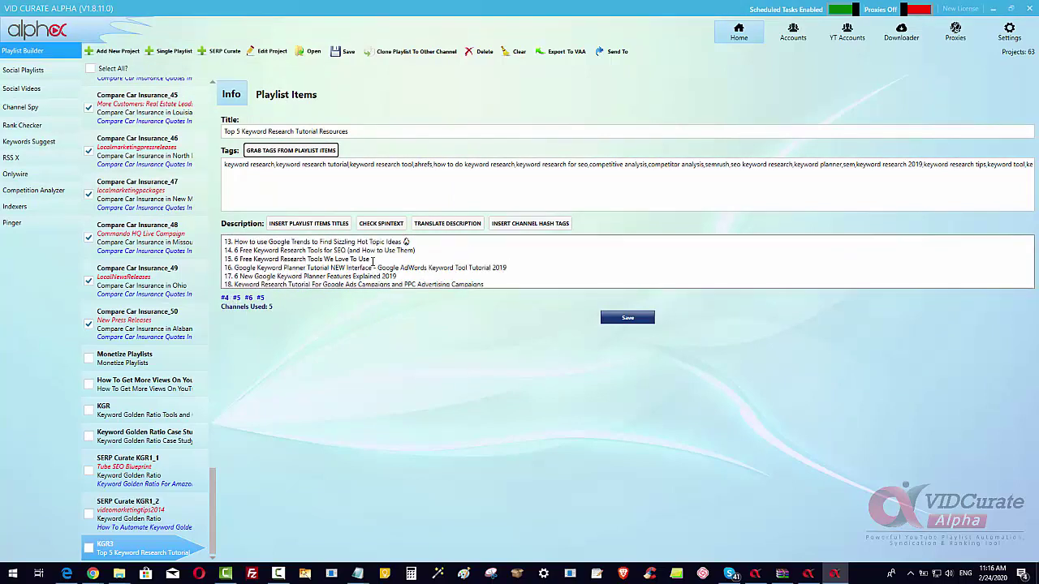
pyautogui.scroll(-10, 294, 279)
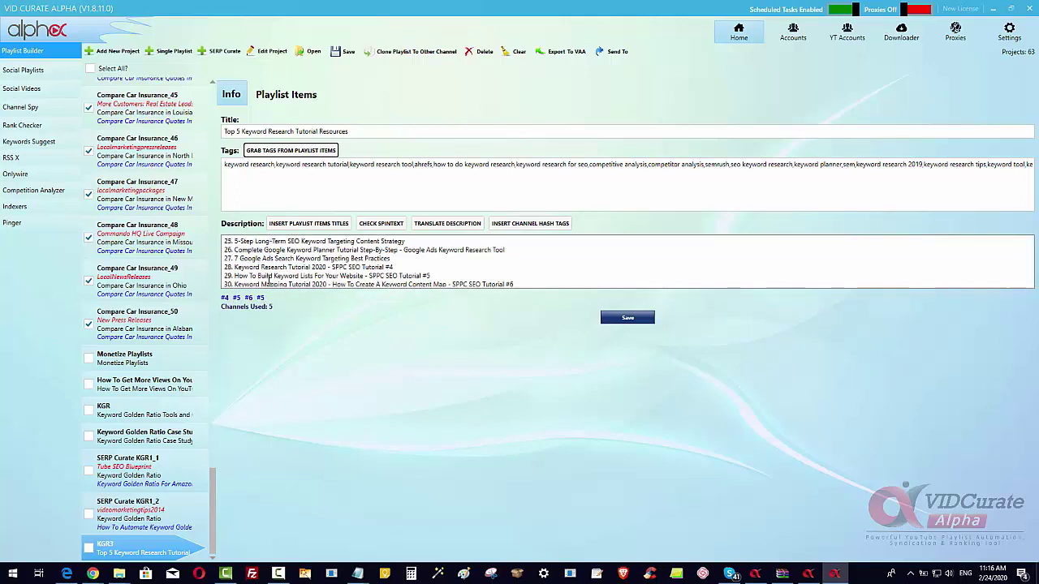
pyautogui.moveTo(429, 284); pyautogui.dragTo(258, 283)
pyautogui.click(290, 250)
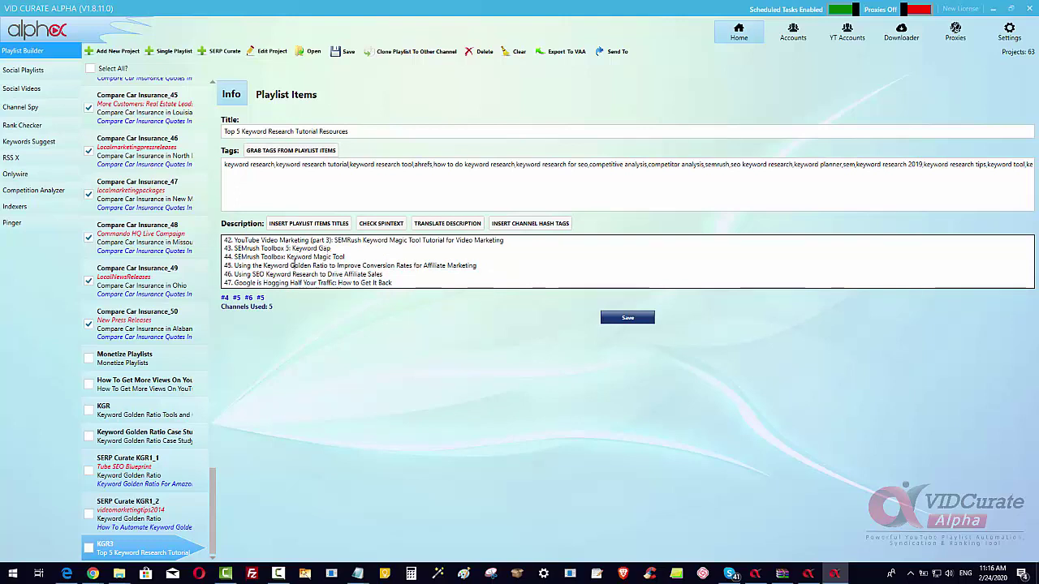
pyautogui.moveTo(292, 266); pyautogui.dragTo(273, 250)
pyautogui.scroll(-2, 306, 258)
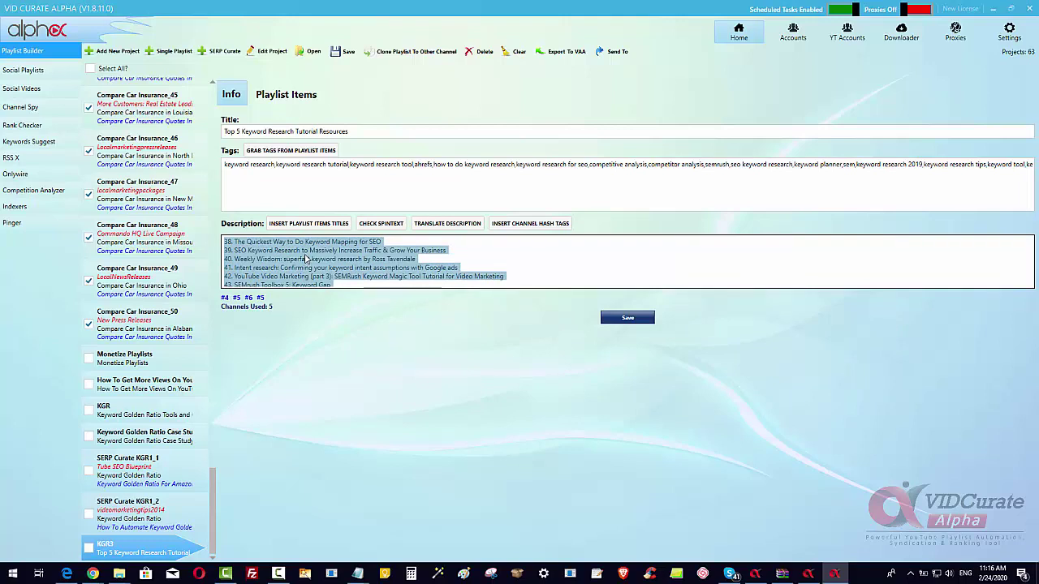
pyautogui.click(303, 253)
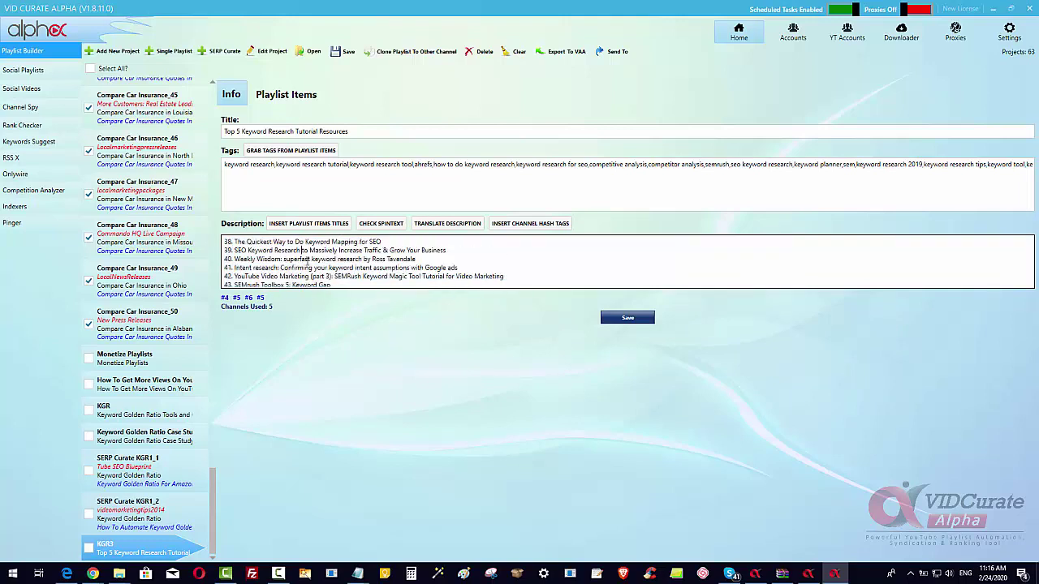
# Step: Remove the # sign before the number 5 in description item 29 and check the rest of the list
pyautogui.scroll(3, 307, 261)
pyautogui.scroll(1, 310, 262)
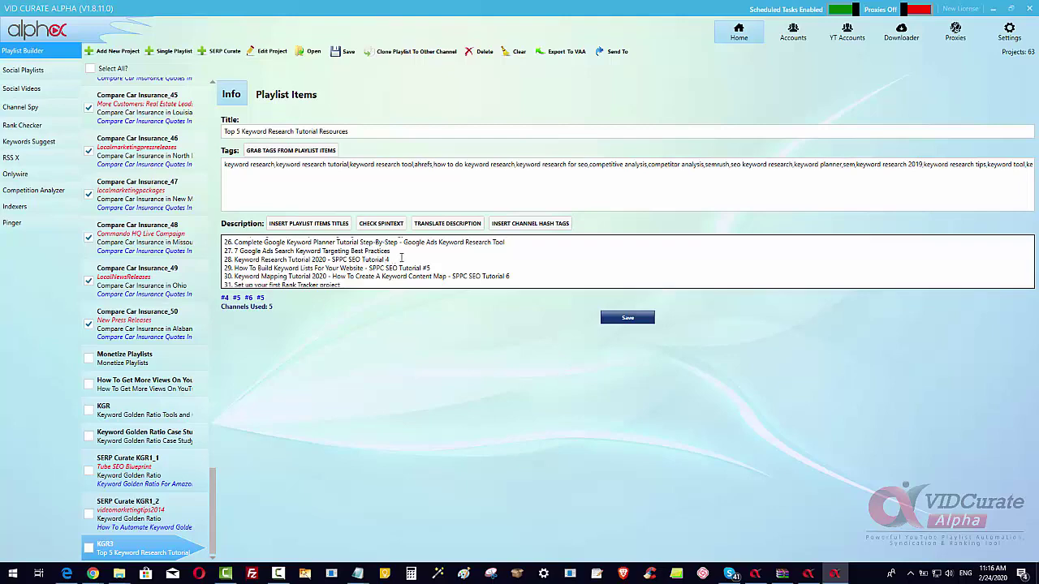
pyautogui.scroll(5, 401, 258)
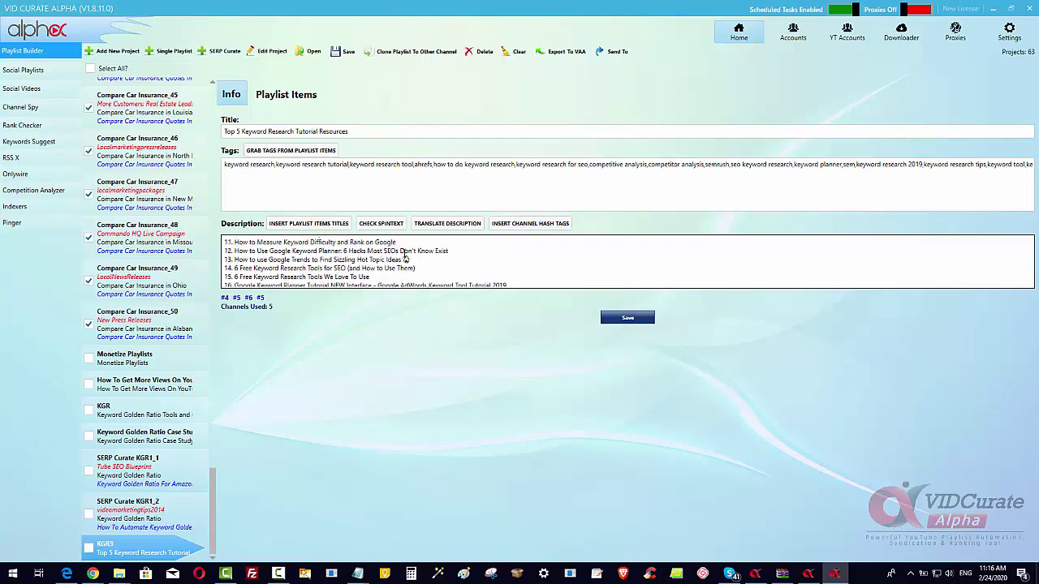
pyautogui.scroll(-10, 403, 257)
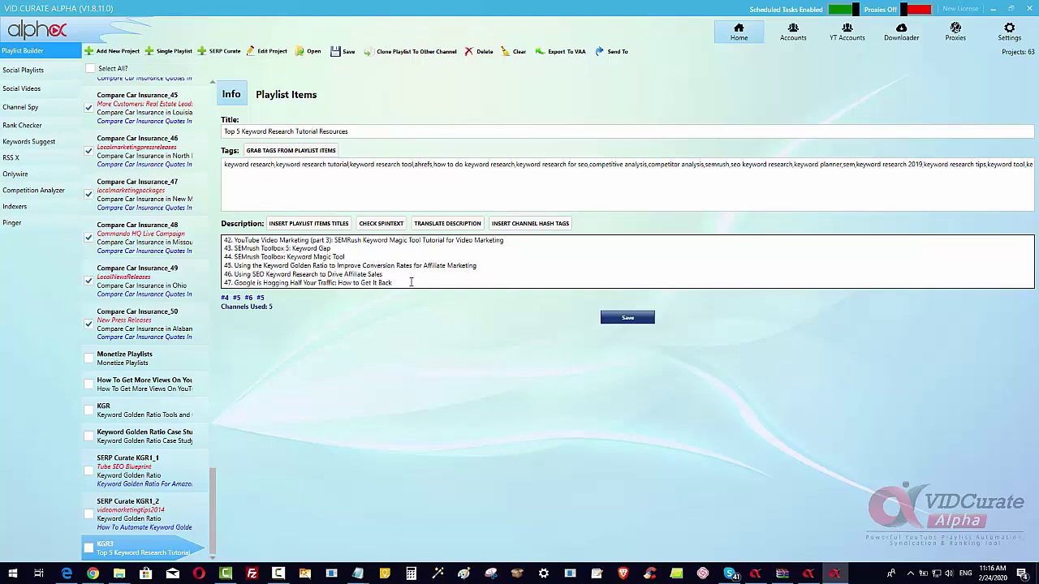
pyautogui.scroll(2, 411, 279)
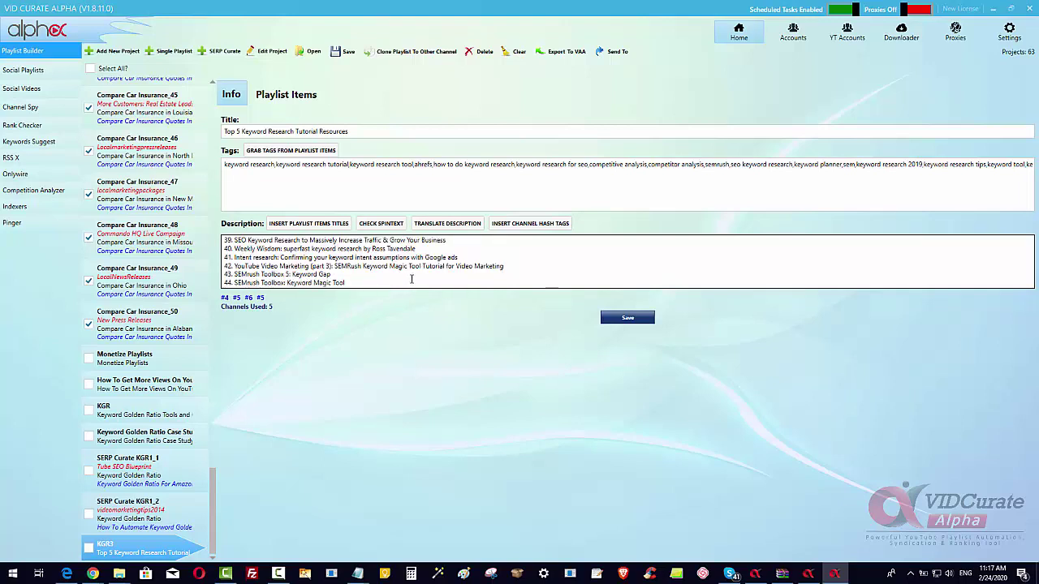
pyautogui.scroll(2, 414, 276)
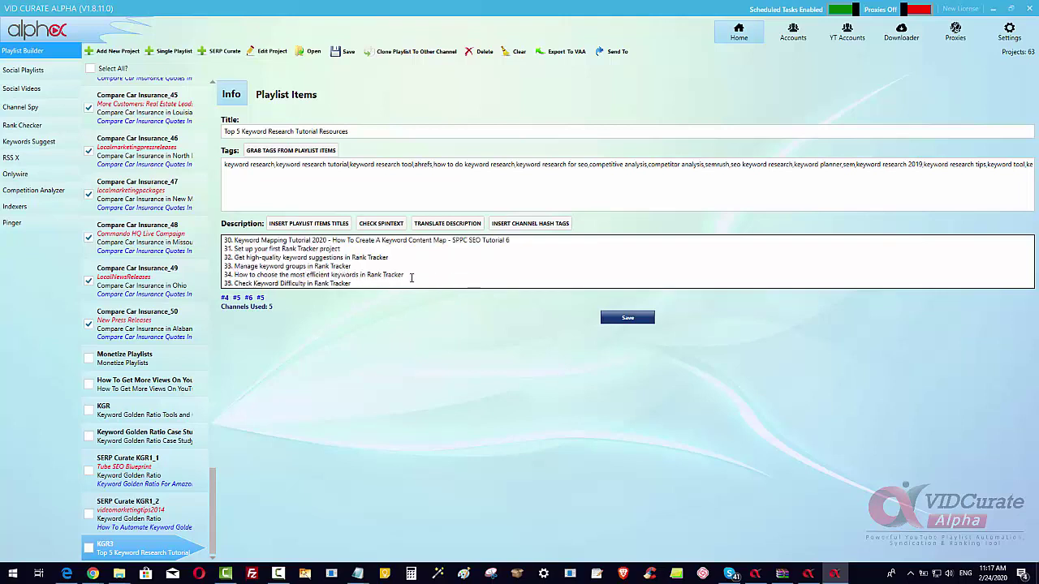
pyautogui.scroll(1, 412, 278)
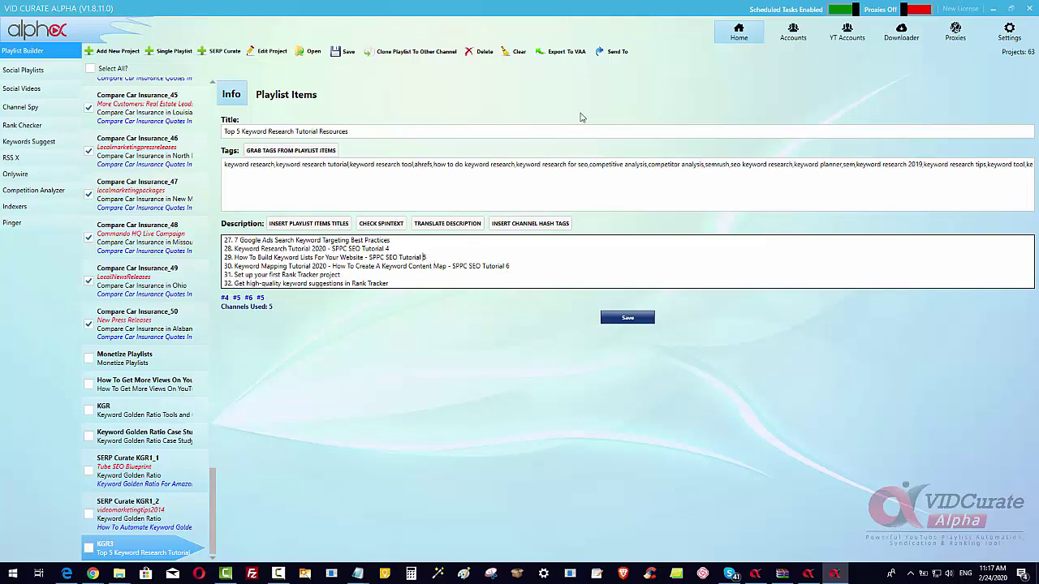
# Step: Insert the creator's own-name channel hashtag plus #Ahrefs, #SurfsidePPC, #SEOPowerSuite and #SEMrush, and save the playlist
pyautogui.click(541, 223)
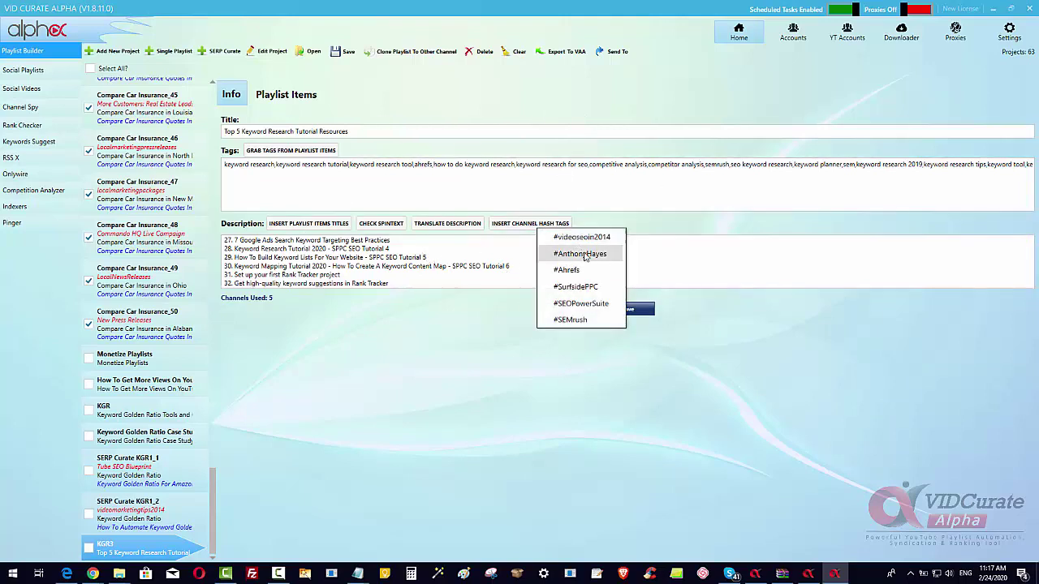
pyautogui.click(596, 257)
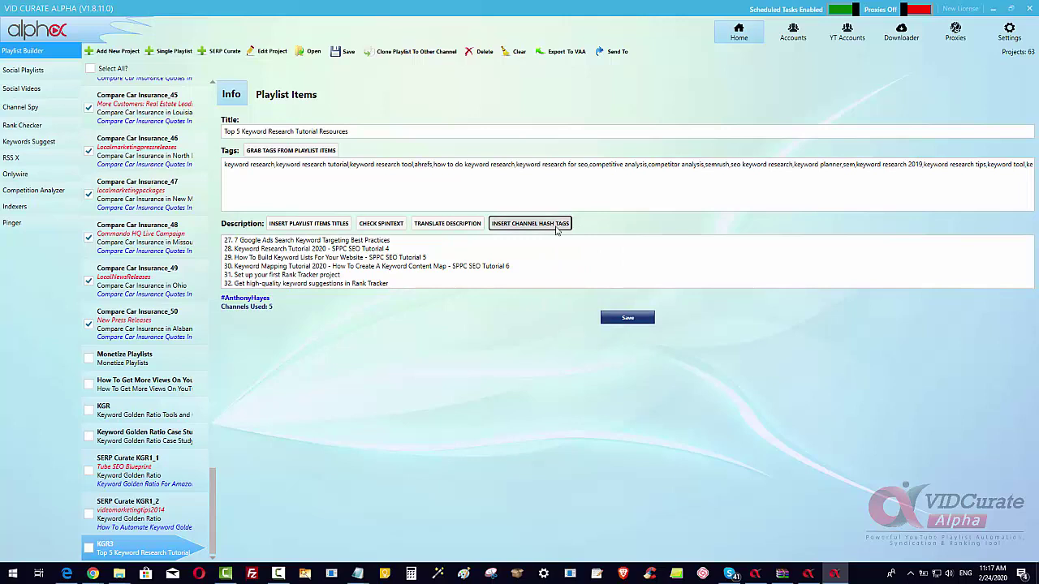
pyautogui.click(560, 224)
pyautogui.click(588, 270)
pyautogui.click(539, 225)
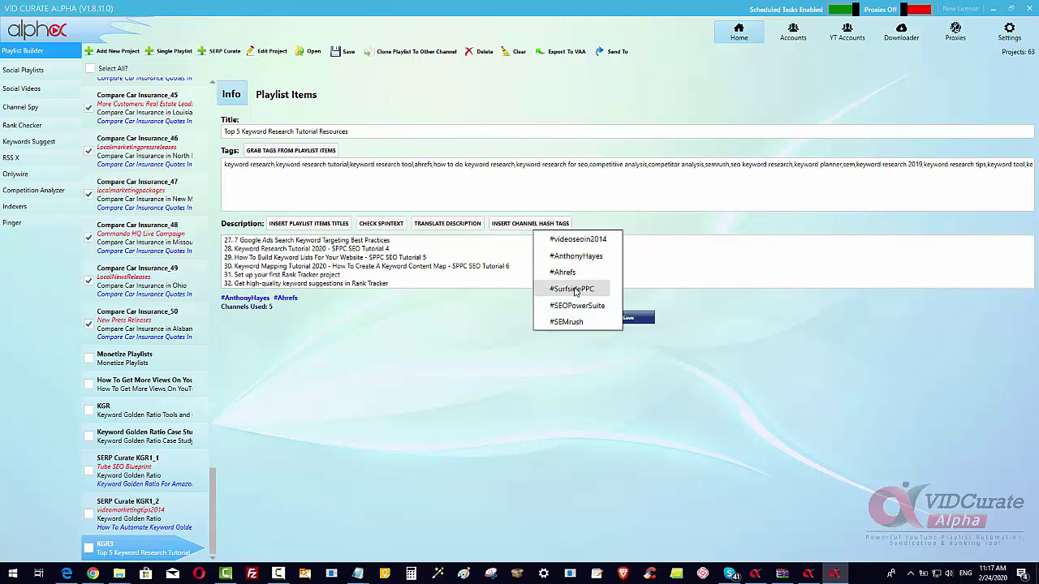
pyautogui.click(576, 286)
pyautogui.click(528, 225)
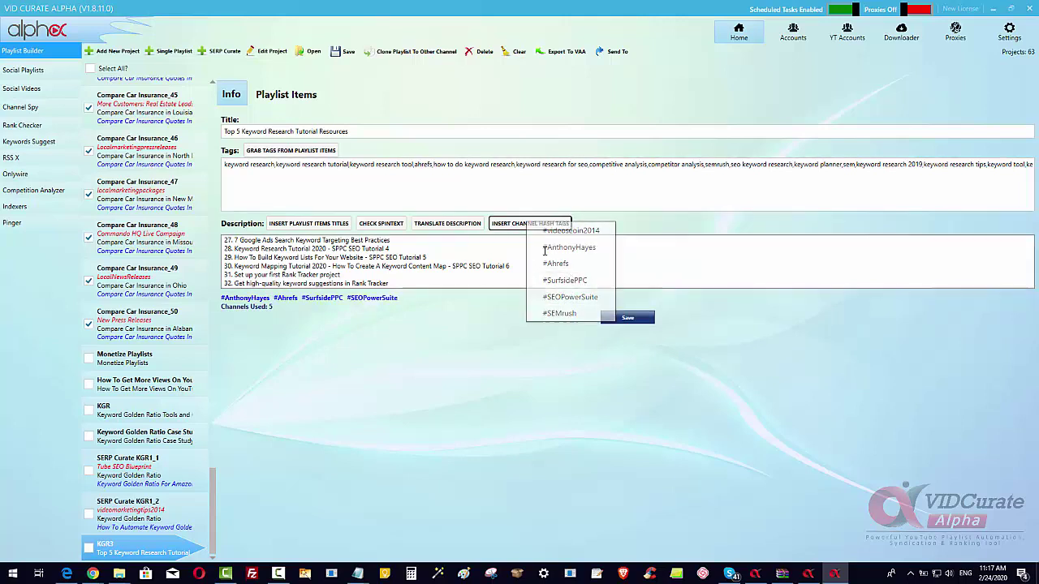
pyautogui.click(570, 291)
pyautogui.click(532, 225)
pyautogui.click(566, 317)
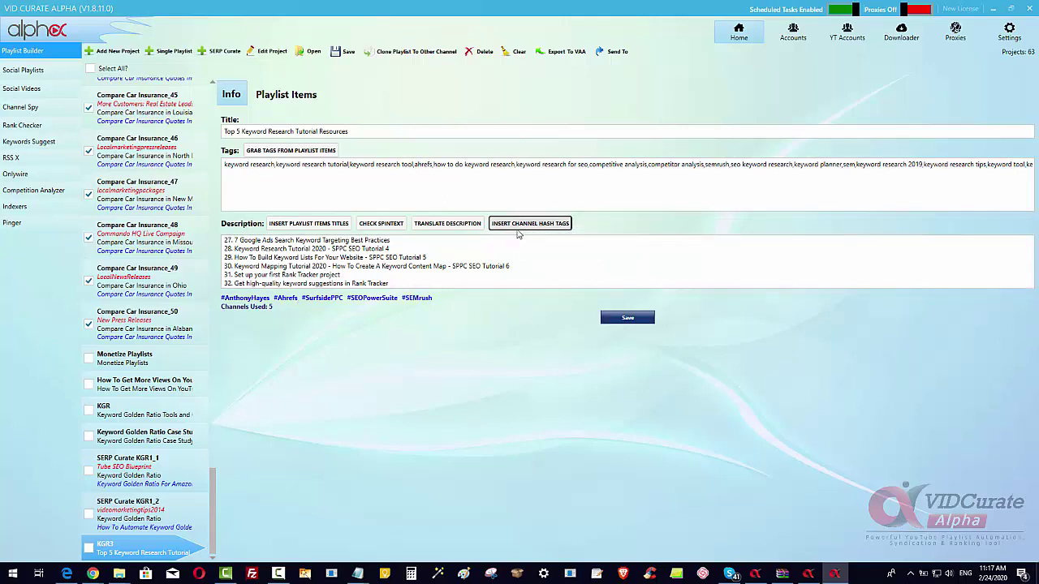
pyautogui.click(633, 318)
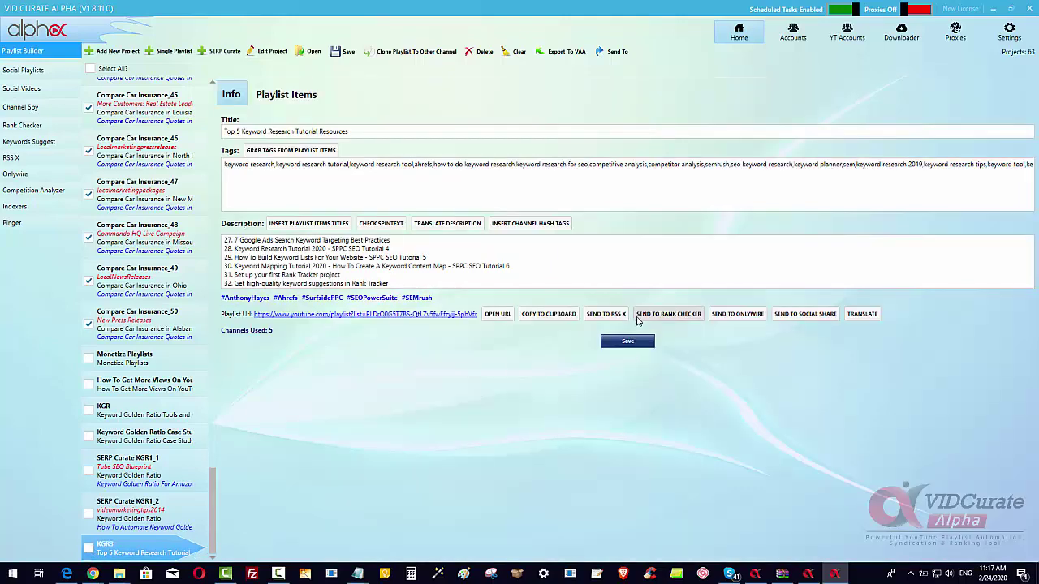
# Step: Check the saved playlist's YouTube page, and update the playlist on the server with all its listed videos
pyautogui.click(497, 316)
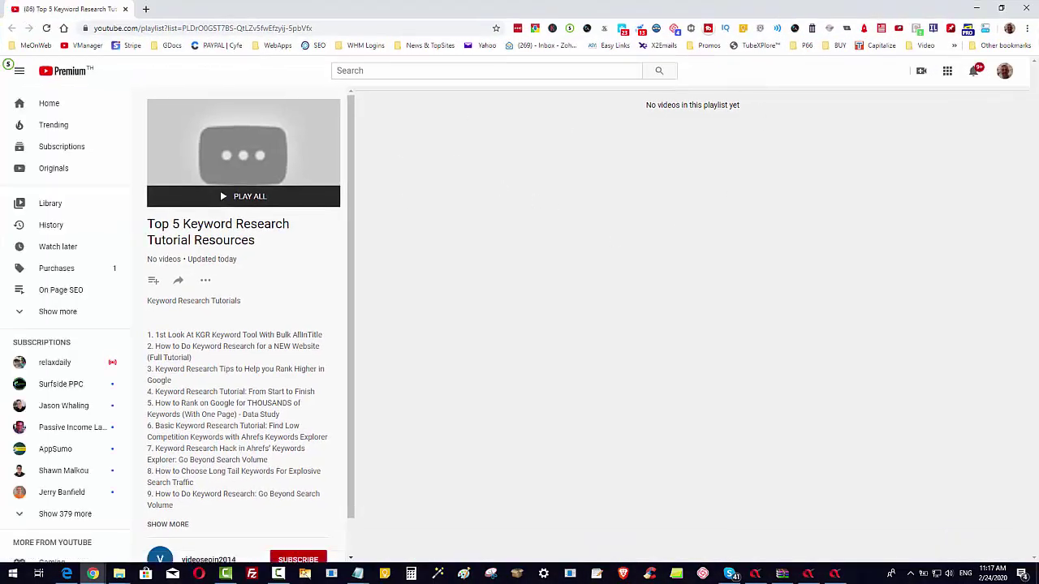
pyautogui.click(988, 9)
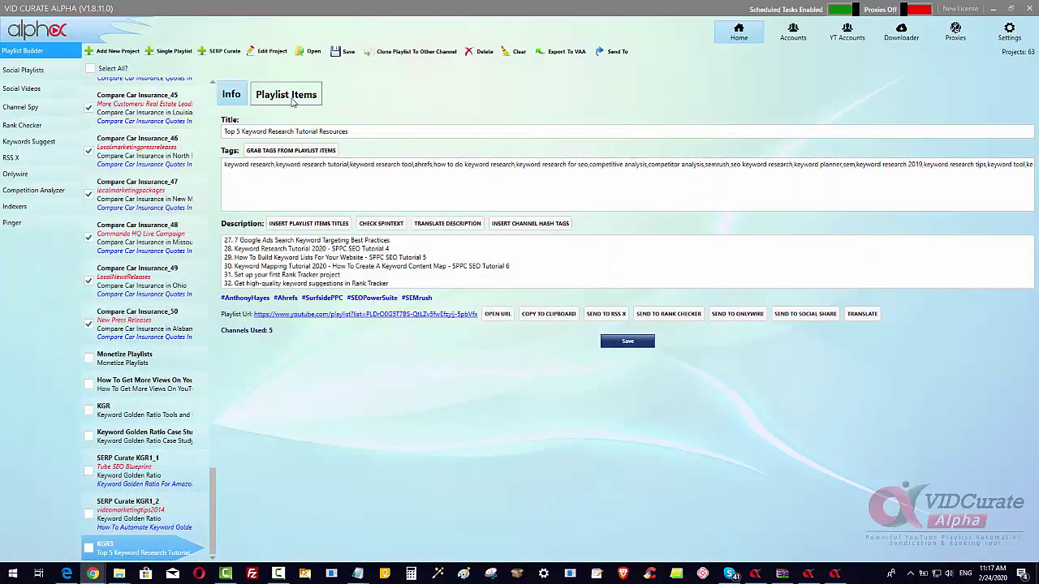
pyautogui.click(297, 96)
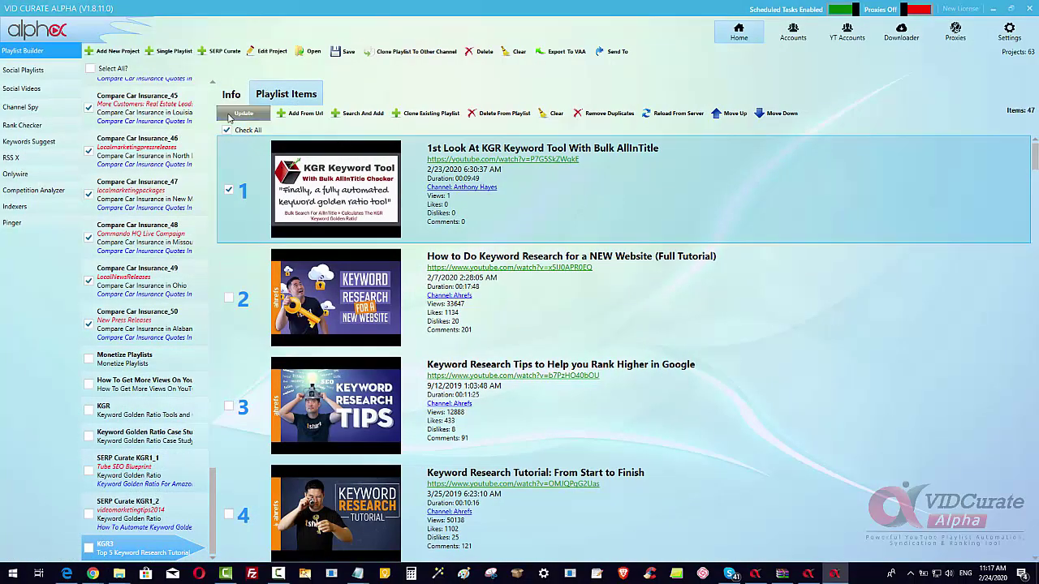
pyautogui.click(242, 114)
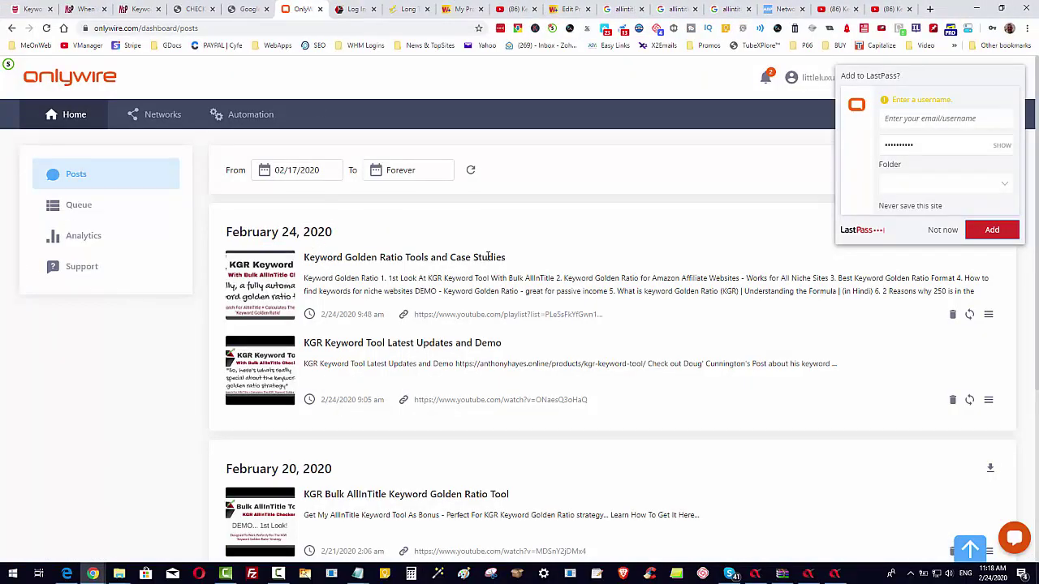
# Step: Review the recent posts on the Onlywire dashboard and close that browser tab
pyautogui.scroll(-3, 286, 341)
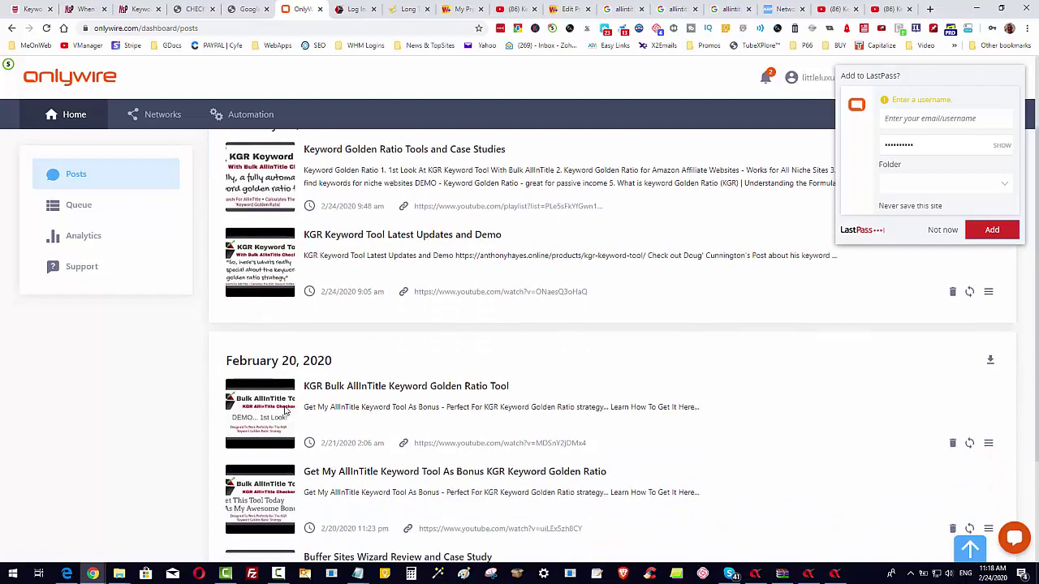
pyautogui.scroll(4, 292, 382)
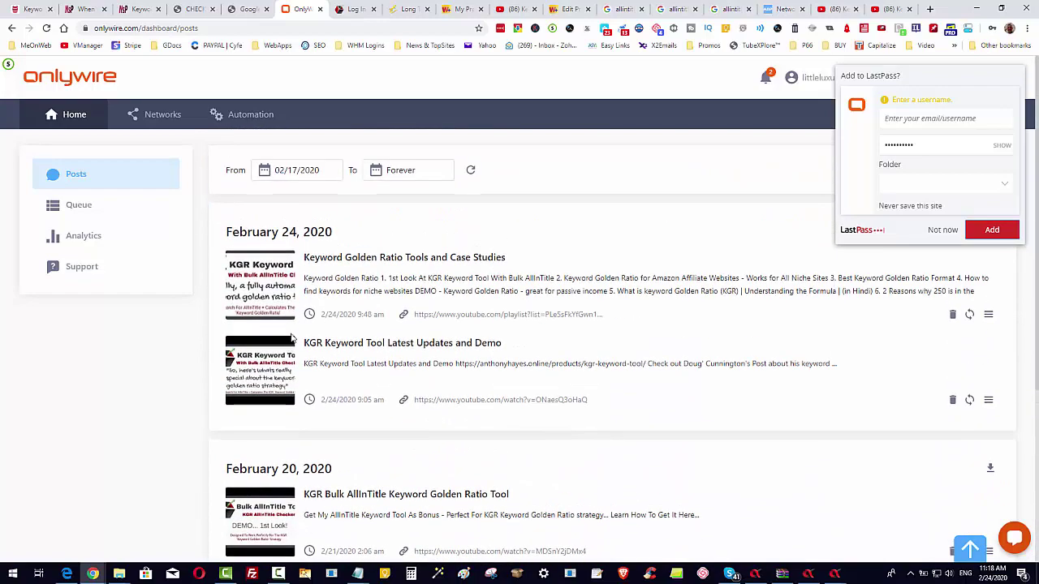
pyautogui.scroll(-3, 322, 519)
pyautogui.scroll(3, 349, 324)
pyautogui.click(319, 9)
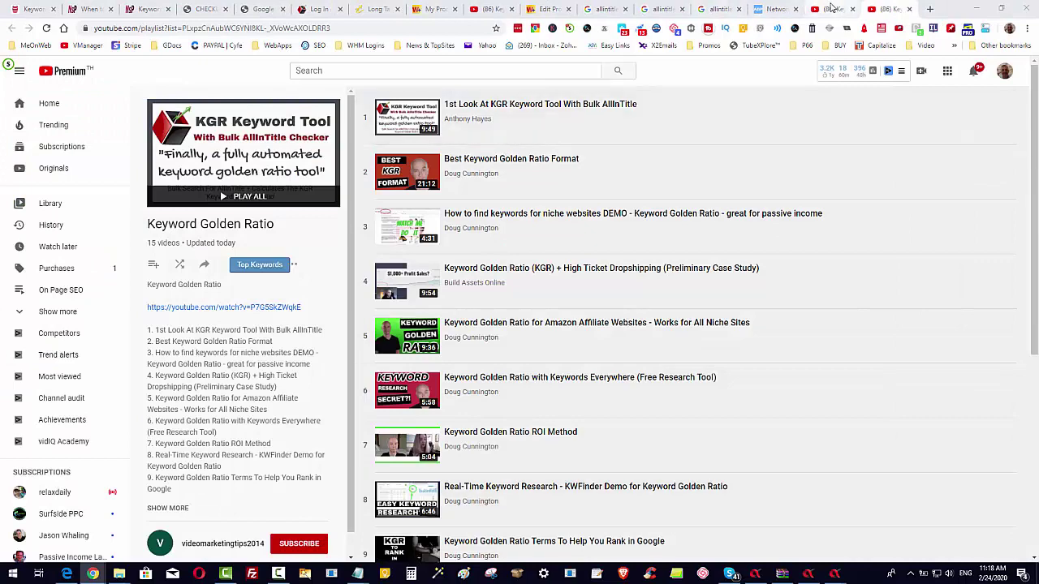
# Step: View the two Keyword Golden Ratio playlists on YouTube and dismiss the task completion notice
pyautogui.click(831, 8)
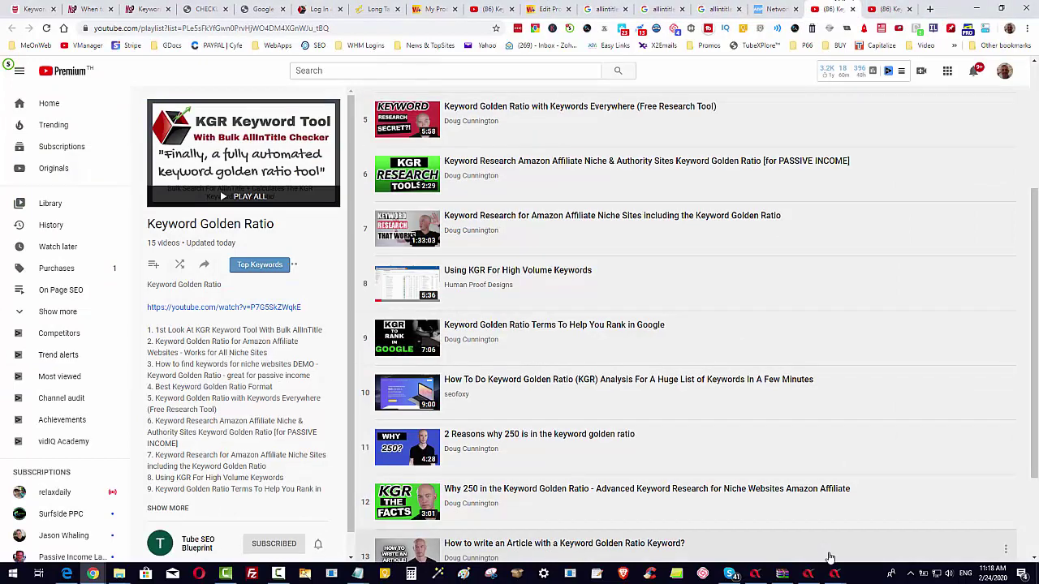
pyautogui.moveTo(835, 574)
pyautogui.click(878, 523)
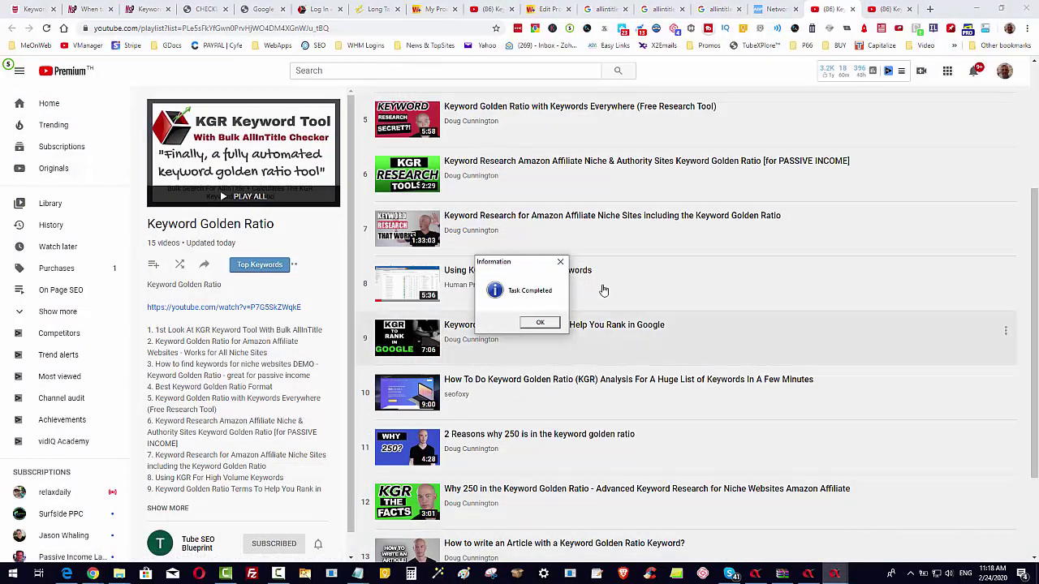
pyautogui.click(542, 323)
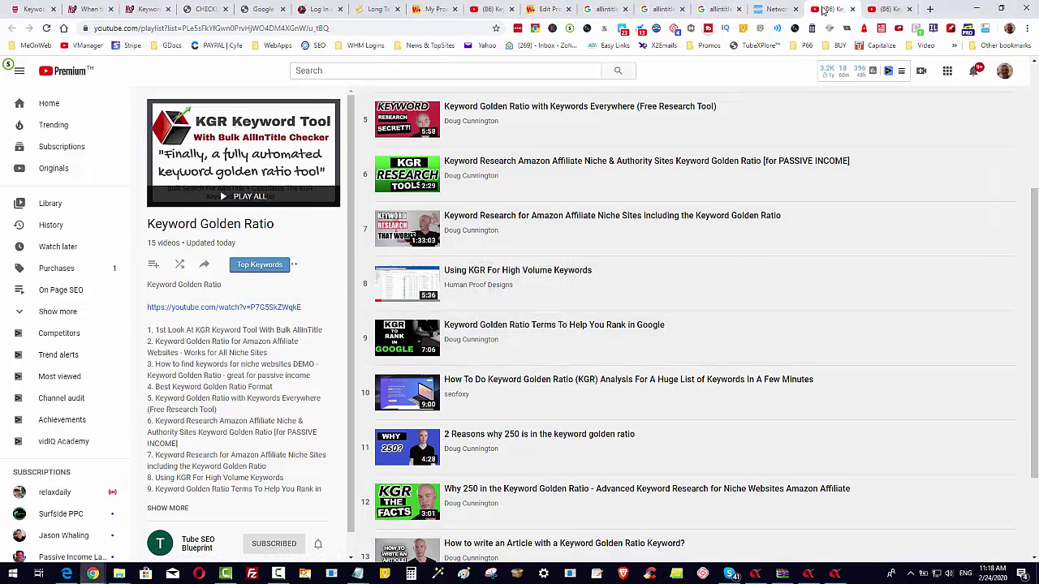
pyautogui.click(876, 8)
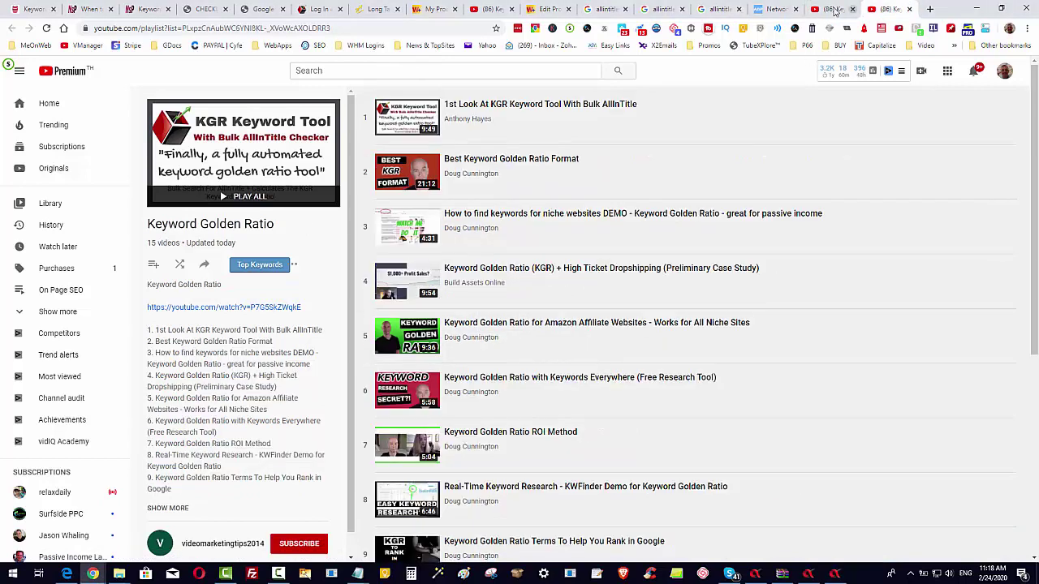
pyautogui.click(815, 8)
# Step: Switch back to VidCurate Alpha, open the KGR3 playlist's YouTube page from its info, and examine the added videos
pyautogui.click(834, 574)
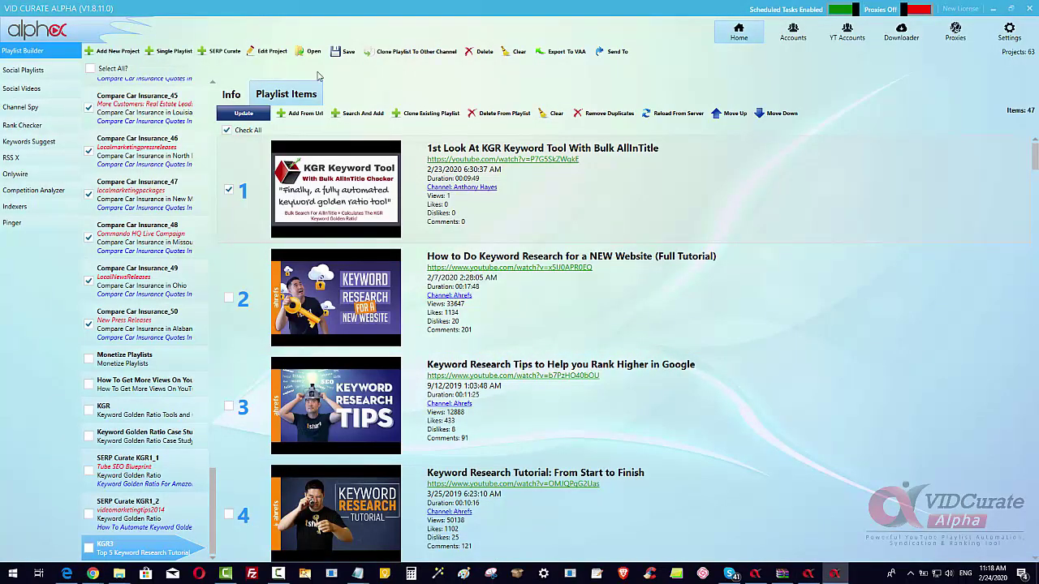
pyautogui.click(238, 99)
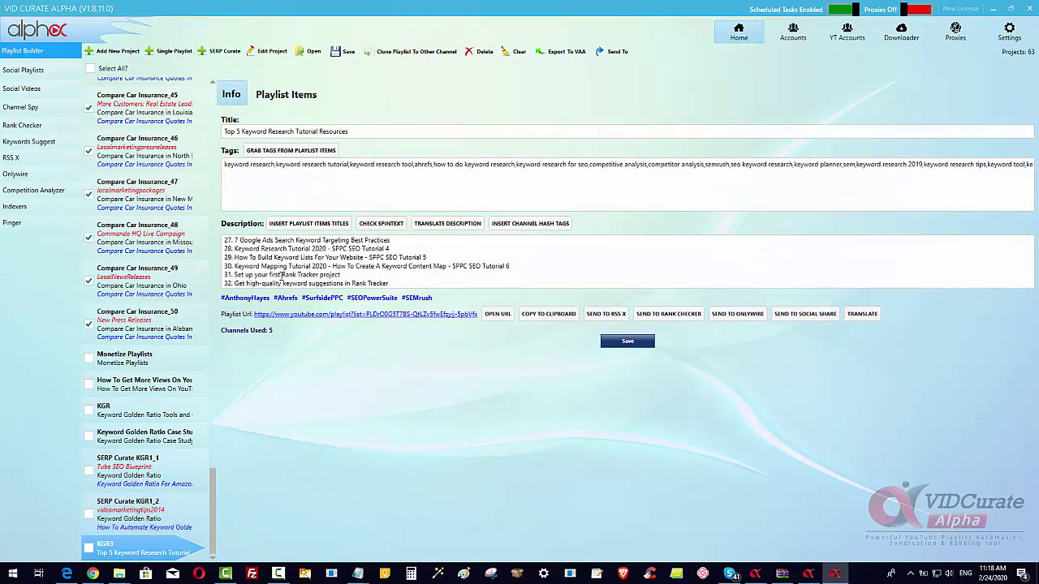
pyautogui.click(499, 315)
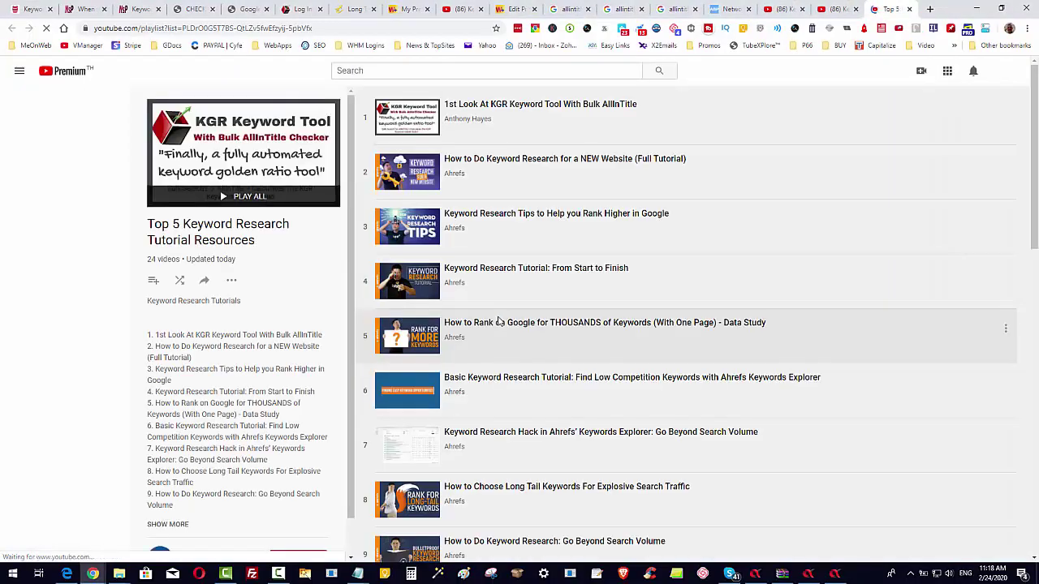
pyautogui.scroll(-1, 601, 358)
pyautogui.scroll(-8, 601, 359)
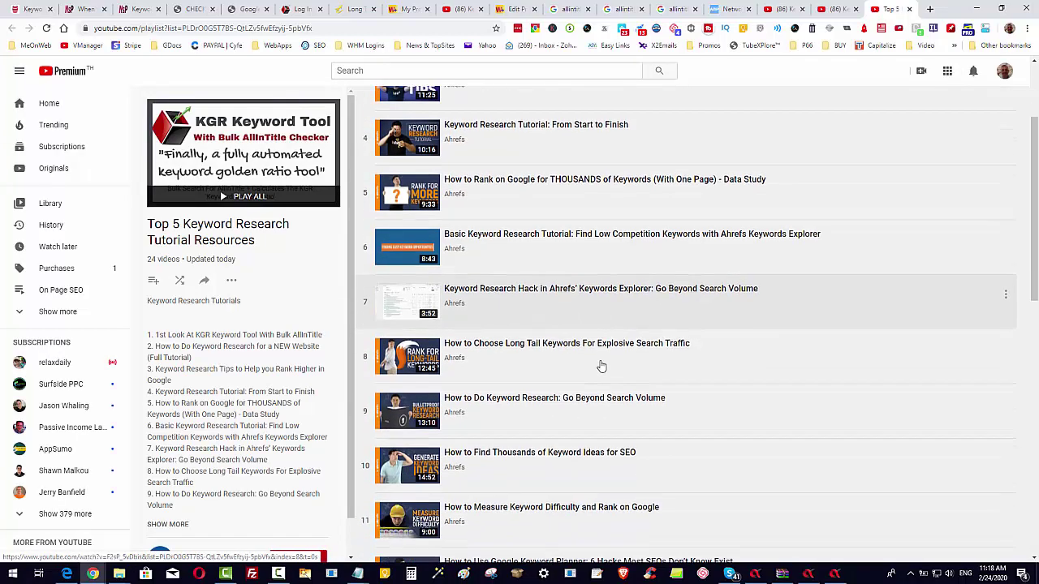
pyautogui.scroll(-3, 660, 420)
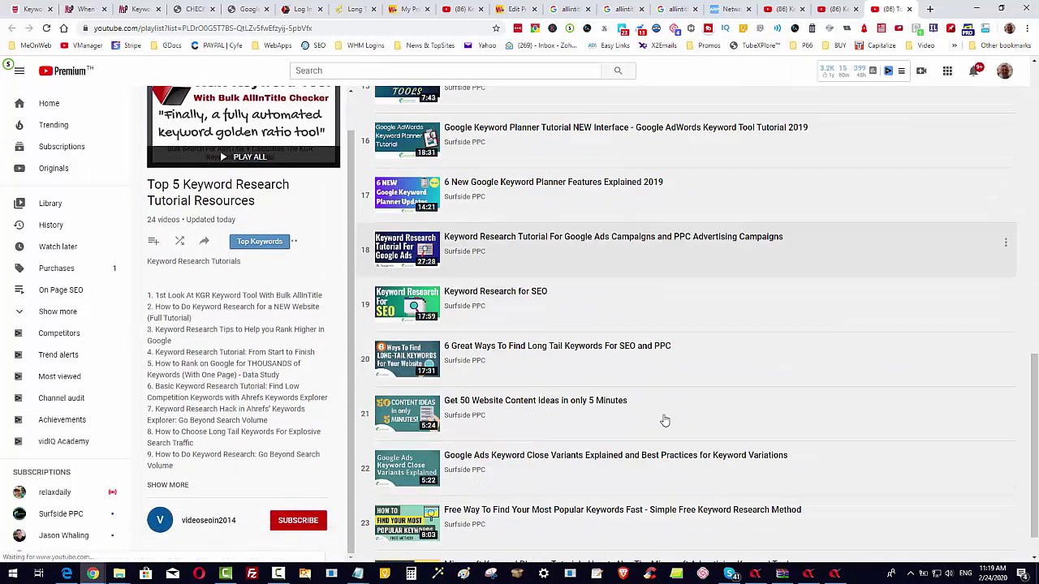
# Step: Examine the full list of videos added to the Top 5 Keyword Research Tutorial Resources playlist on YouTube
pyautogui.scroll(7, 665, 432)
pyautogui.scroll(4, 665, 432)
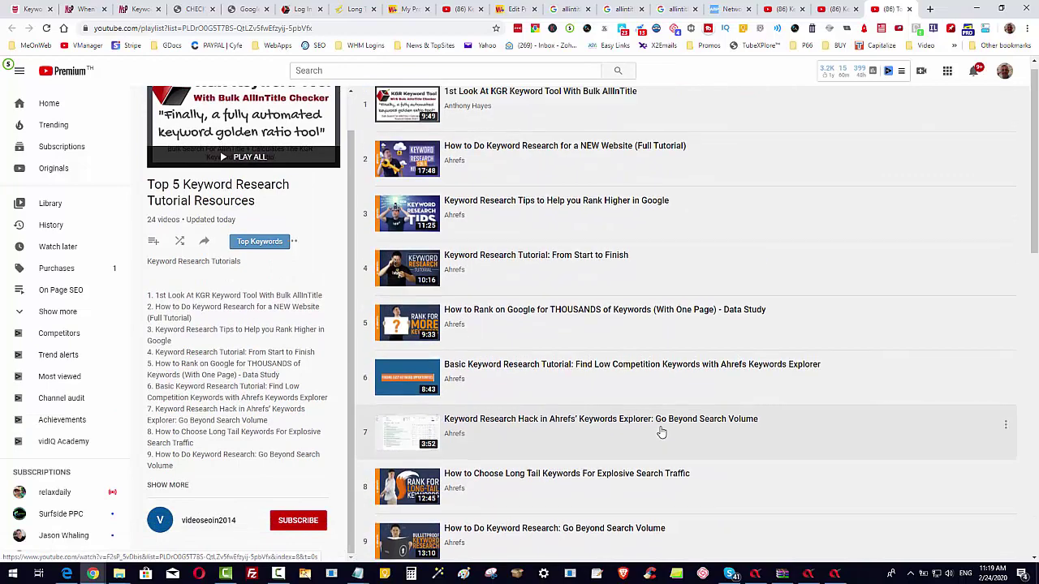
pyautogui.scroll(-10, 544, 355)
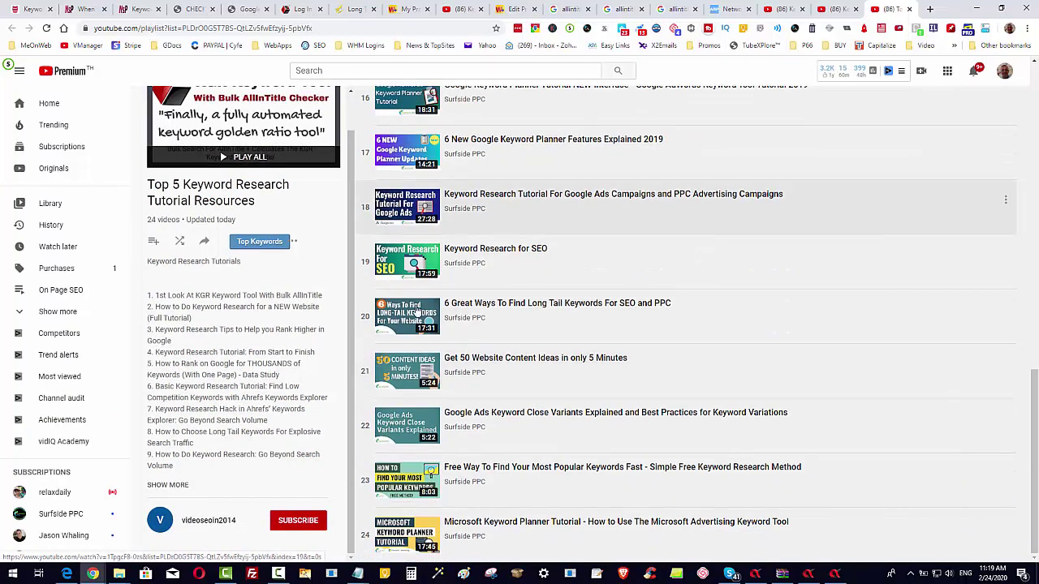
pyautogui.scroll(7, 552, 387)
pyautogui.scroll(4, 557, 381)
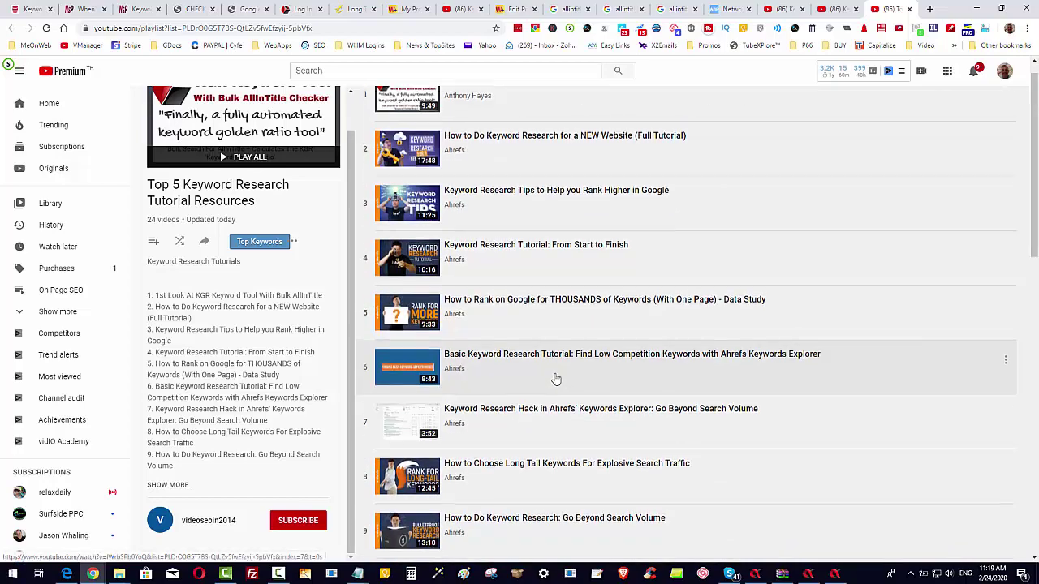
pyautogui.scroll(-3, 532, 350)
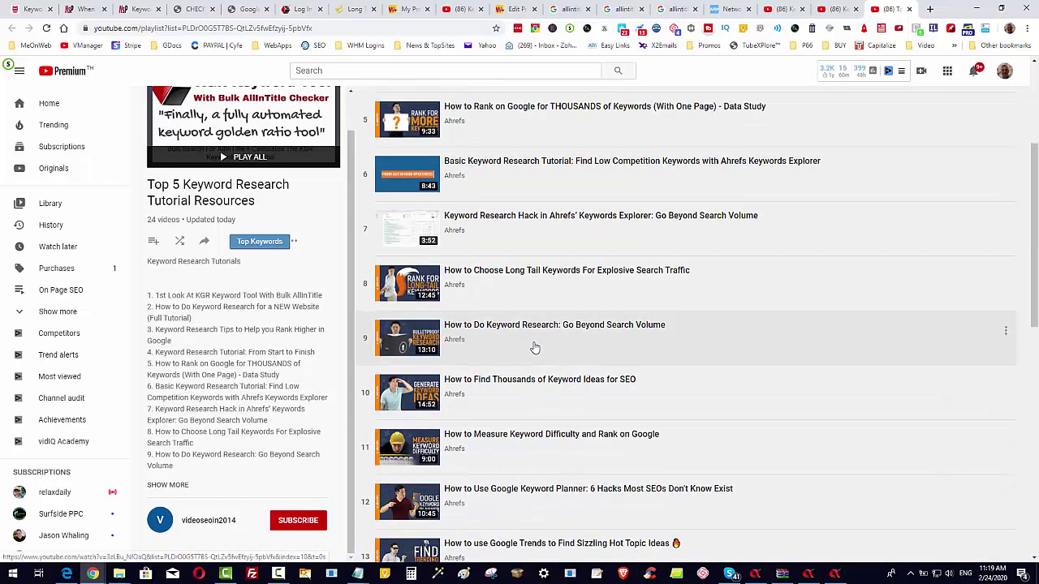
pyautogui.scroll(-7, 303, 248)
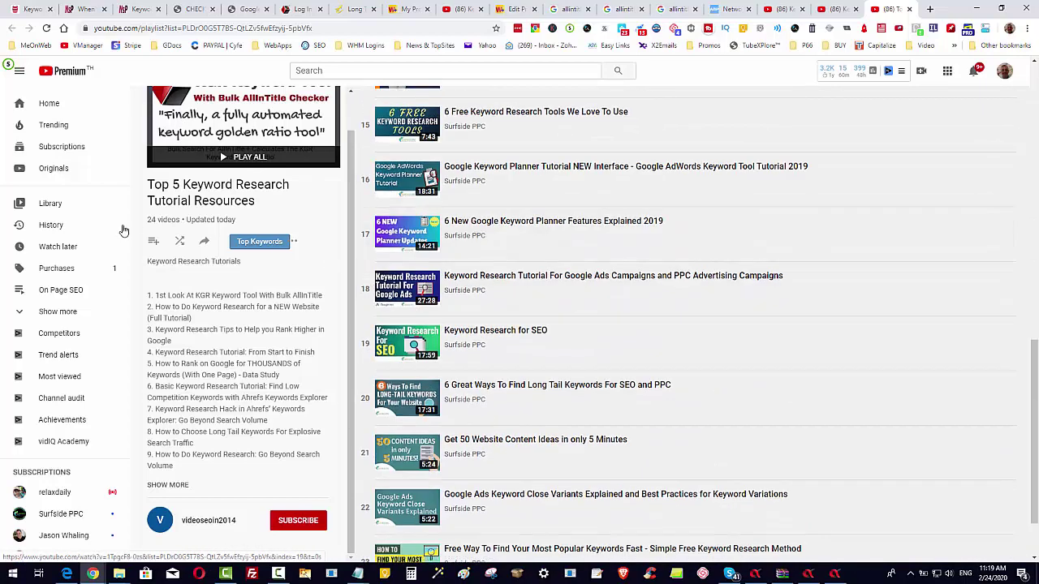
pyautogui.scroll(-1, 416, 321)
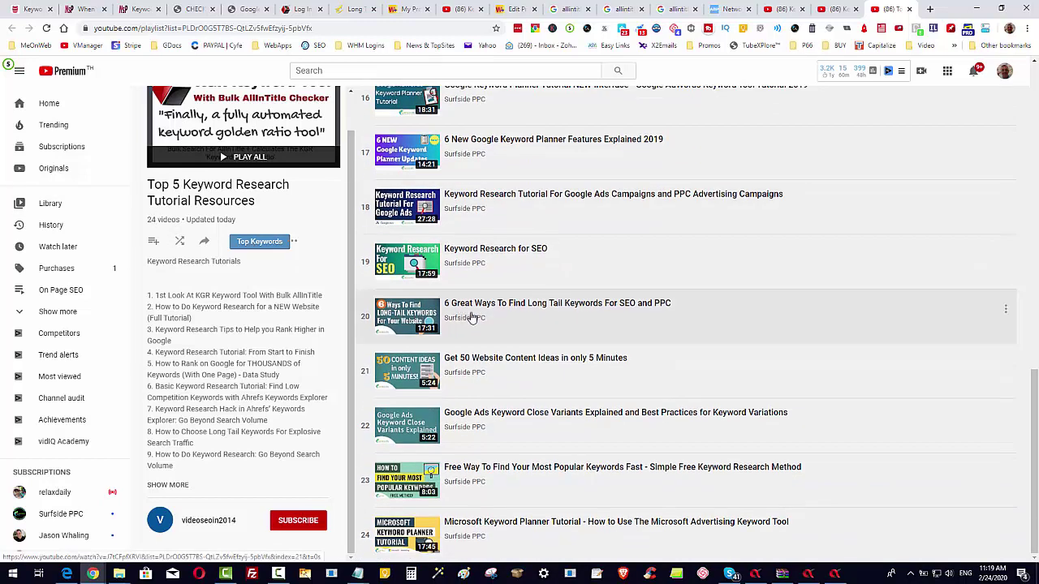
# Step: Refresh the playlist's YouTube page and look through its video list down to the end
pyautogui.click(516, 353)
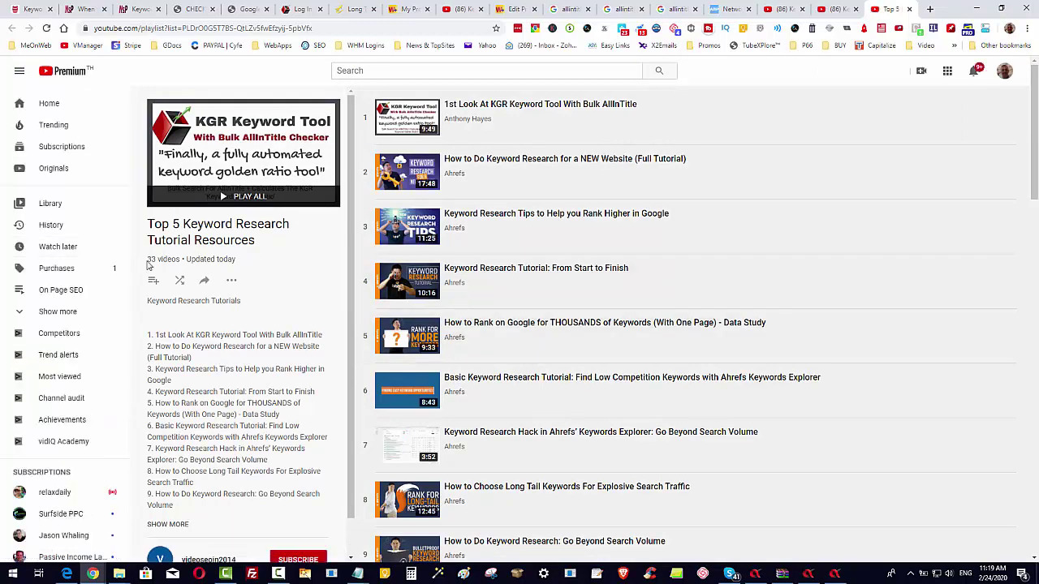
pyautogui.scroll(-5, 627, 365)
pyautogui.scroll(-8, 627, 365)
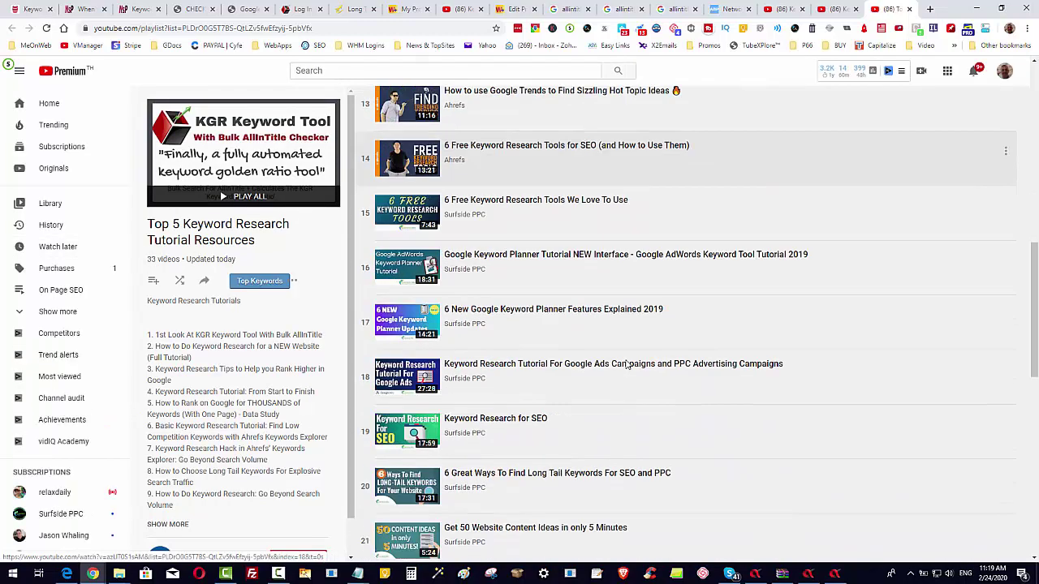
pyautogui.scroll(-5, 486, 304)
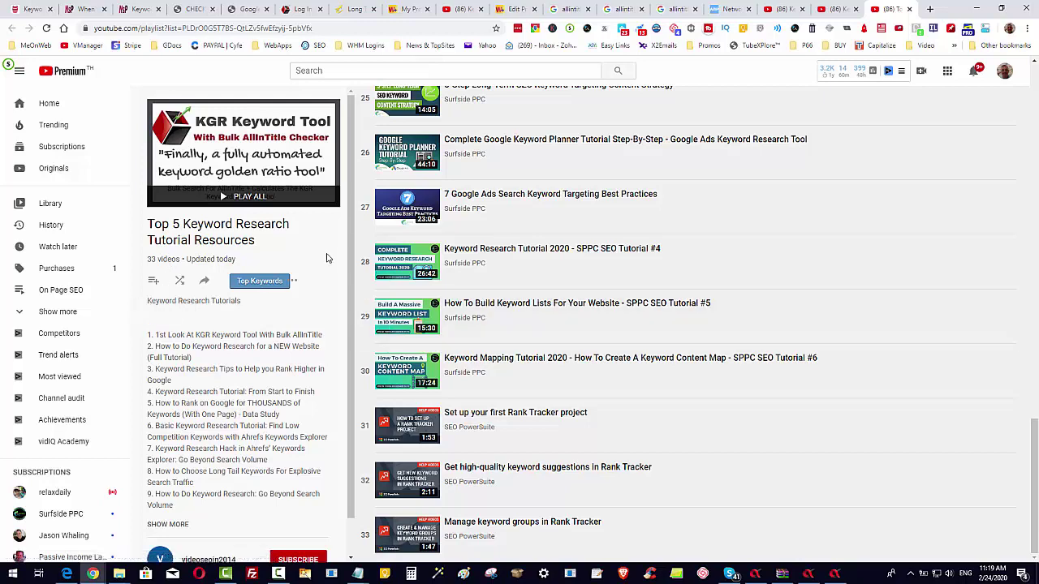
# Step: Reload the YouTube playlist once more, check the last videos in the list, and return to its beginning
pyautogui.press('F5')
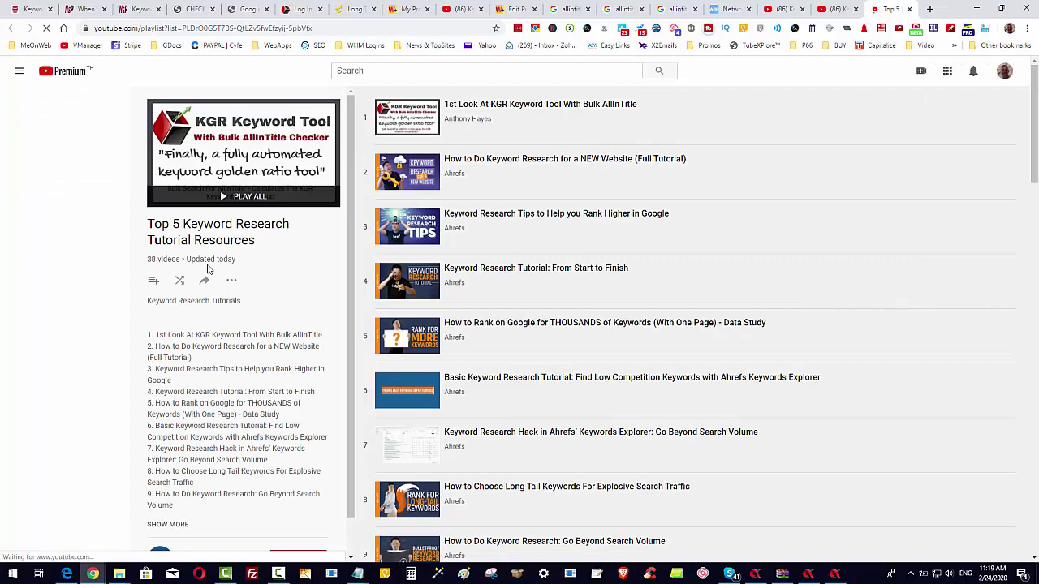
pyautogui.scroll(-5, 454, 308)
pyautogui.scroll(-13, 647, 375)
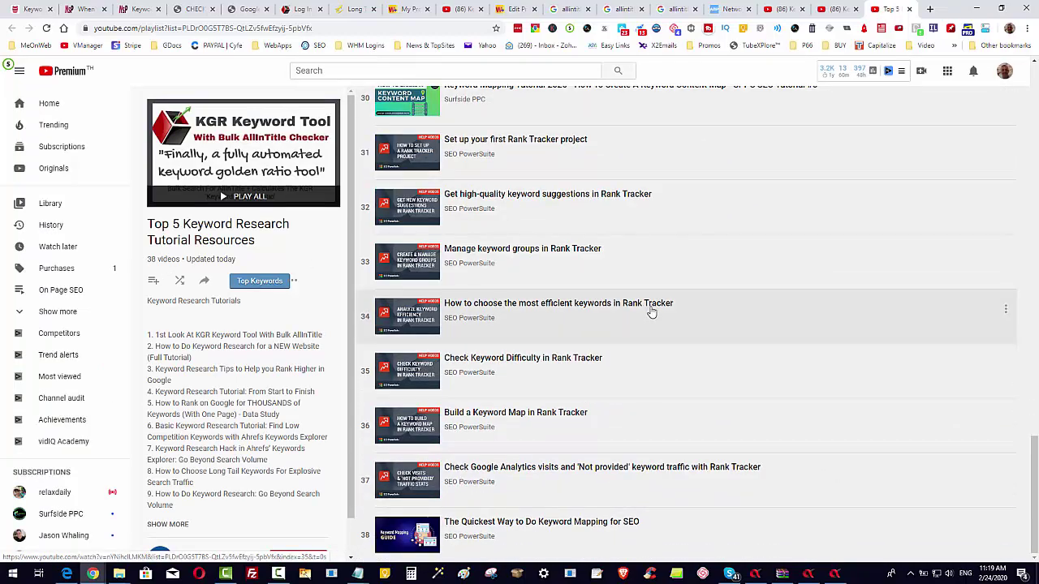
pyautogui.scroll(11, 690, 312)
pyautogui.scroll(9, 810, 112)
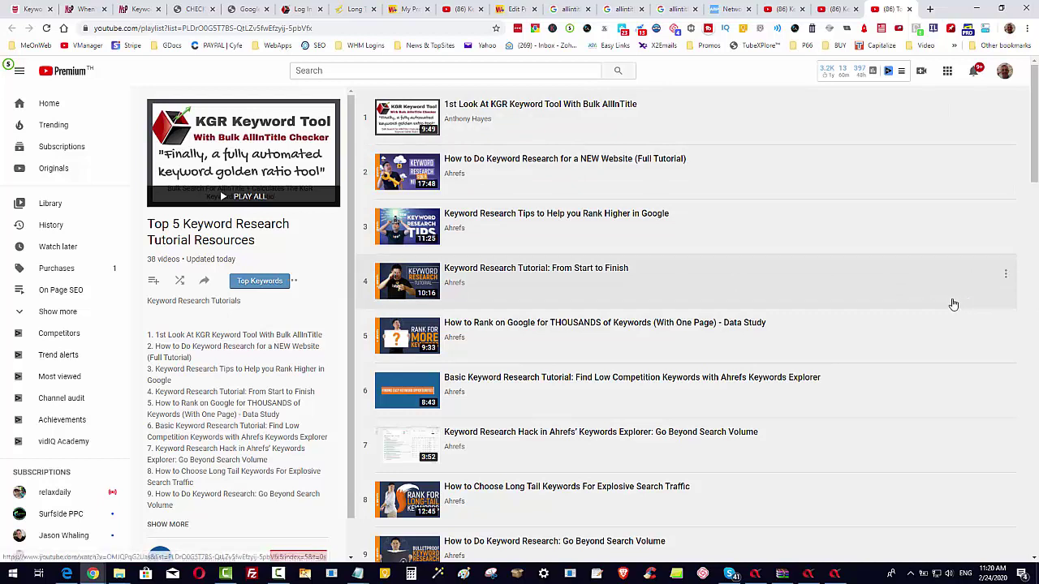
# Step: Switch to VidCurate Alpha and view the social media accounts in the Social Playlists settings
pyautogui.click(834, 574)
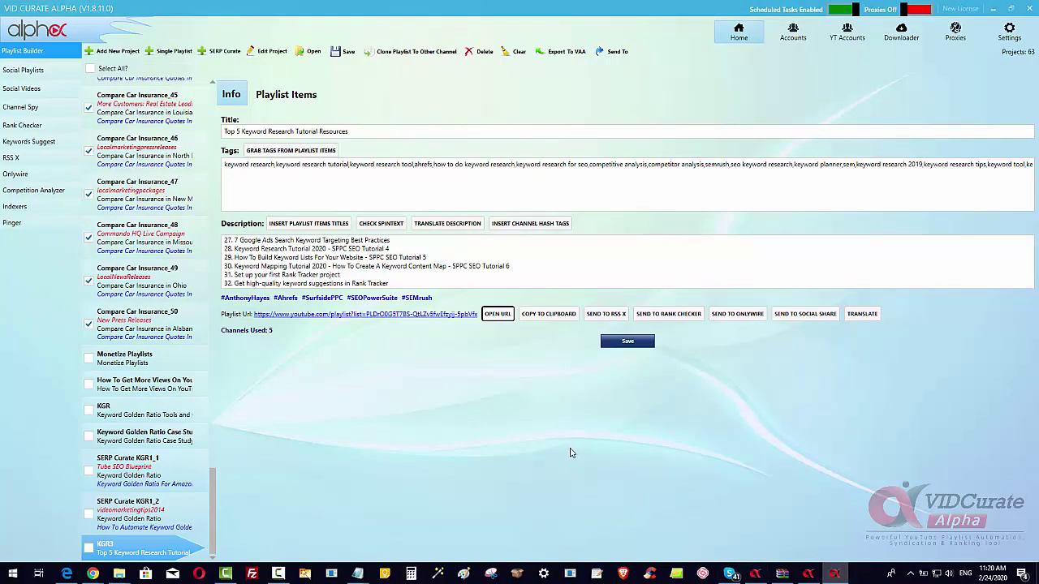
pyautogui.click(24, 70)
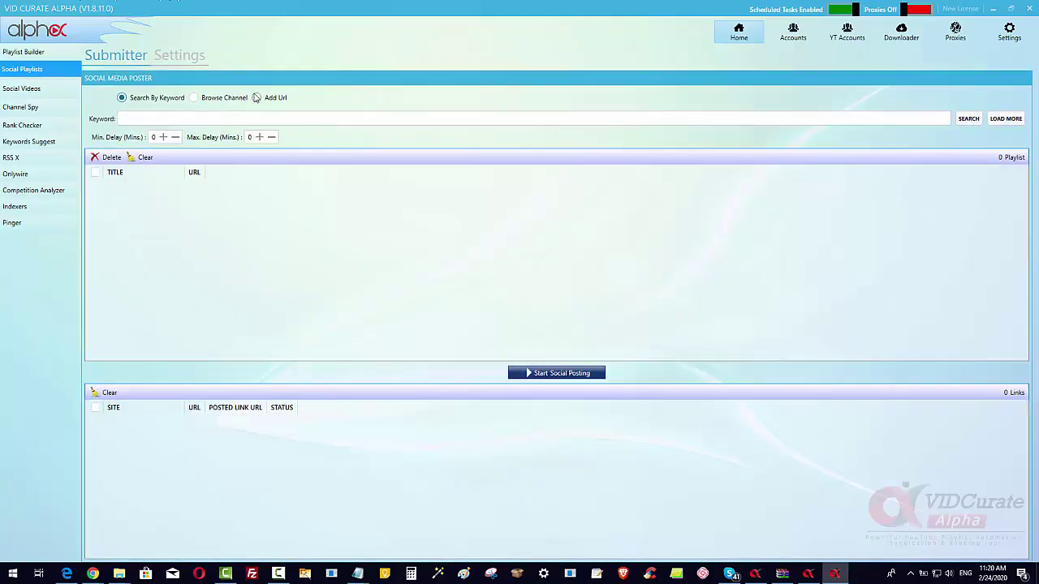
pyautogui.click(179, 55)
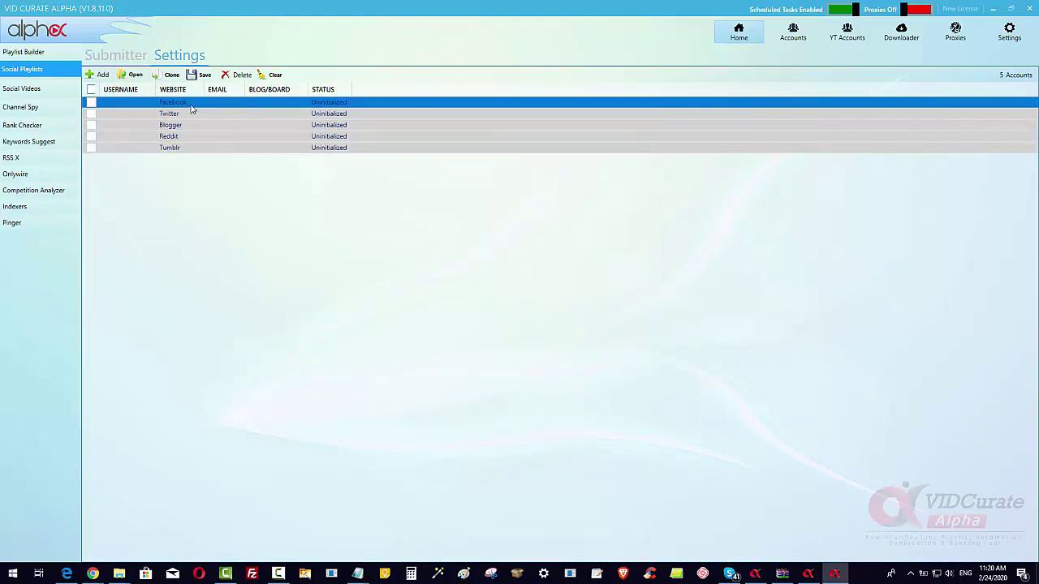
pyautogui.moveTo(193, 109); pyautogui.dragTo(169, 158)
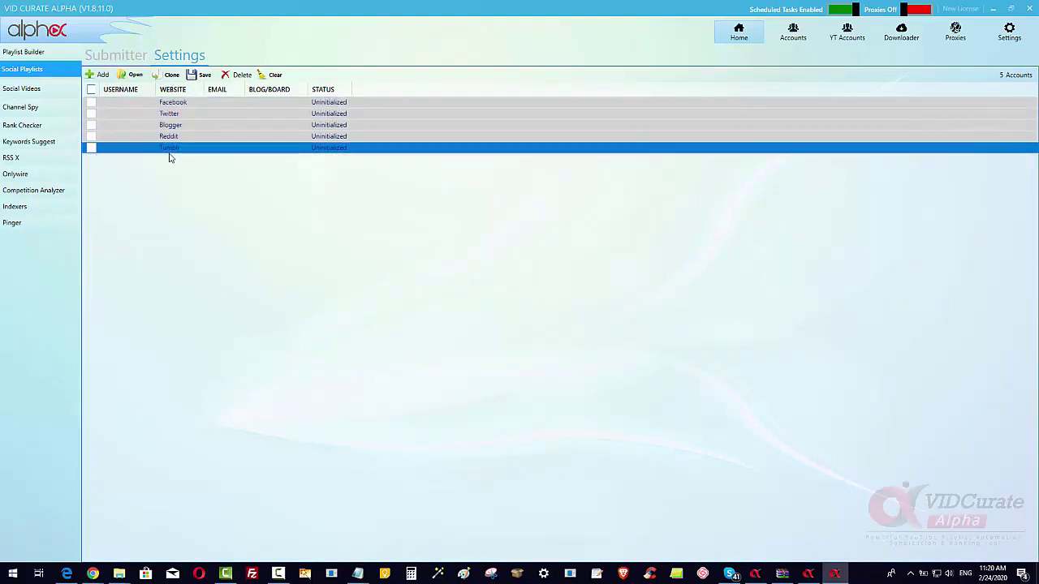
# Step: In Social Videos, open the video search, view its advanced search filters, and close the YouTube videos browser
pyautogui.click(35, 87)
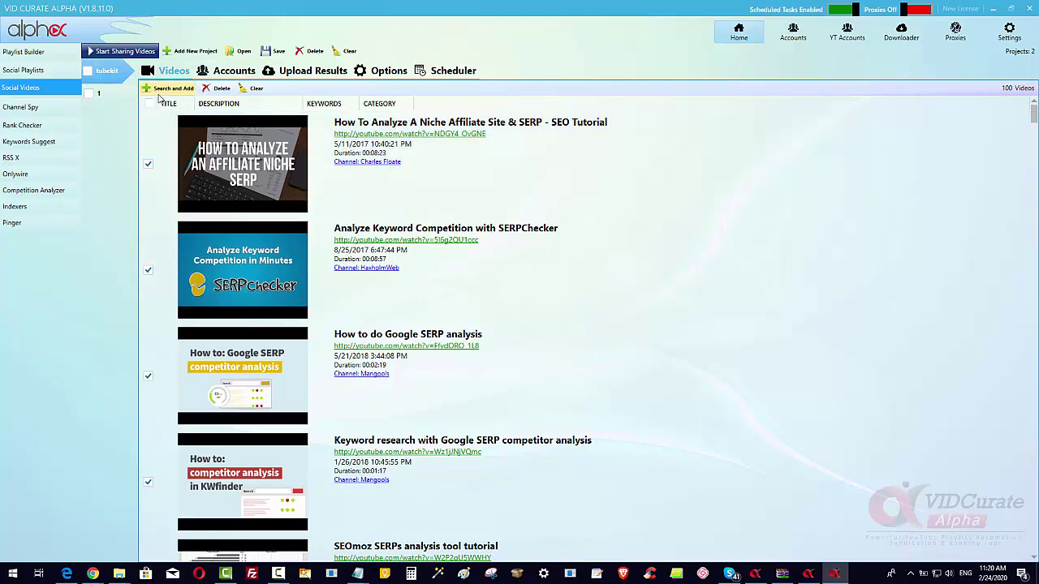
pyautogui.click(167, 88)
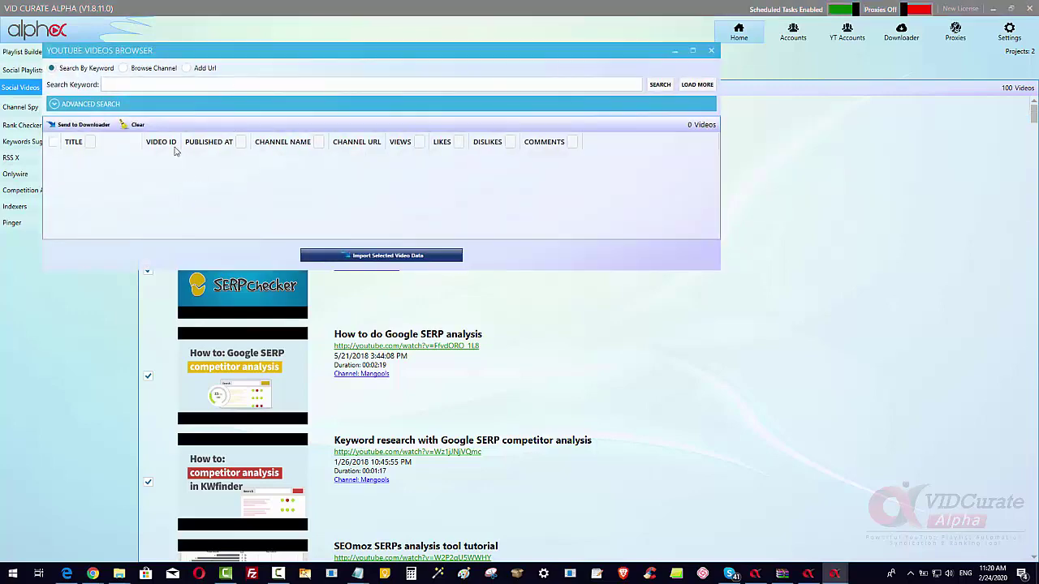
pyautogui.click(54, 105)
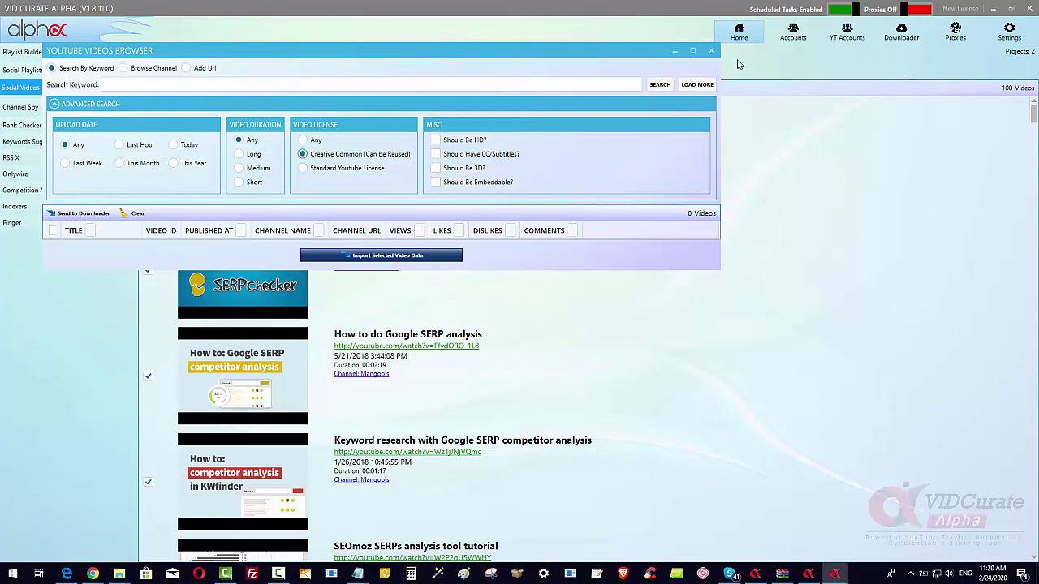
pyautogui.click(712, 51)
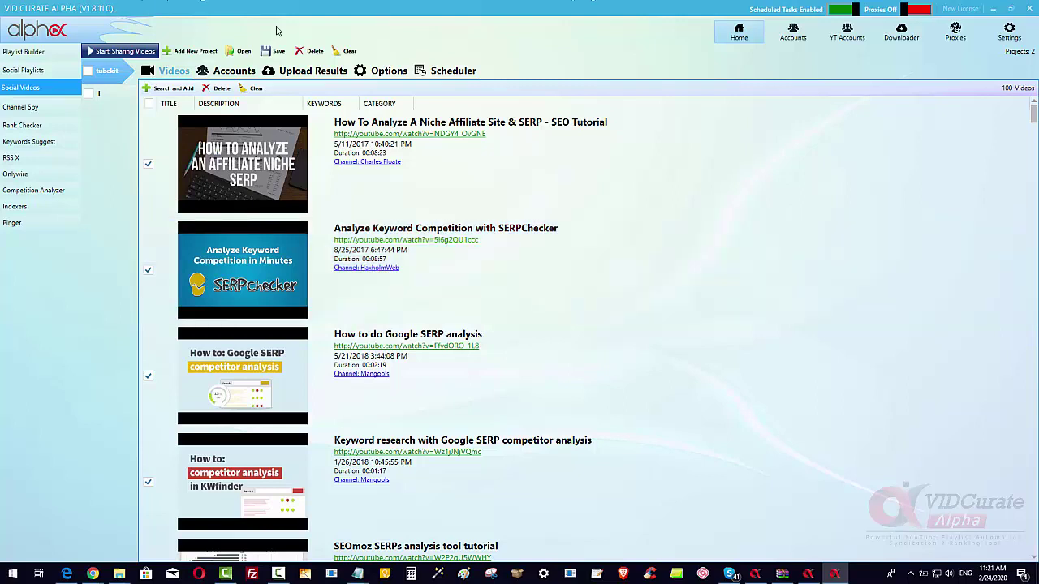
# Step: Open Channel Spy, widen the Title column to fit the full titles, and review the loaded channel's video statistics
pyautogui.click(18, 108)
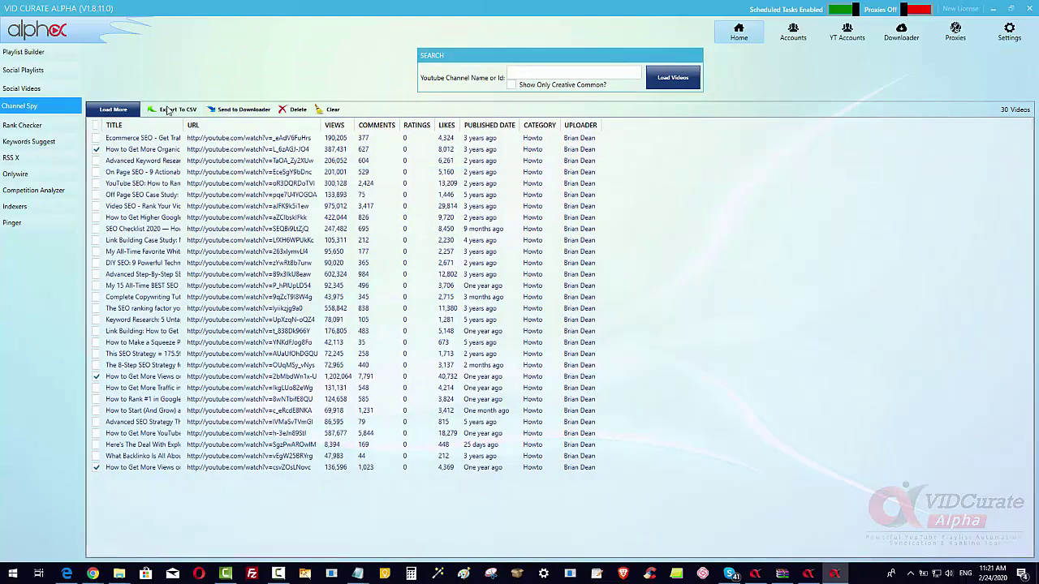
pyautogui.doubleClick(183, 125)
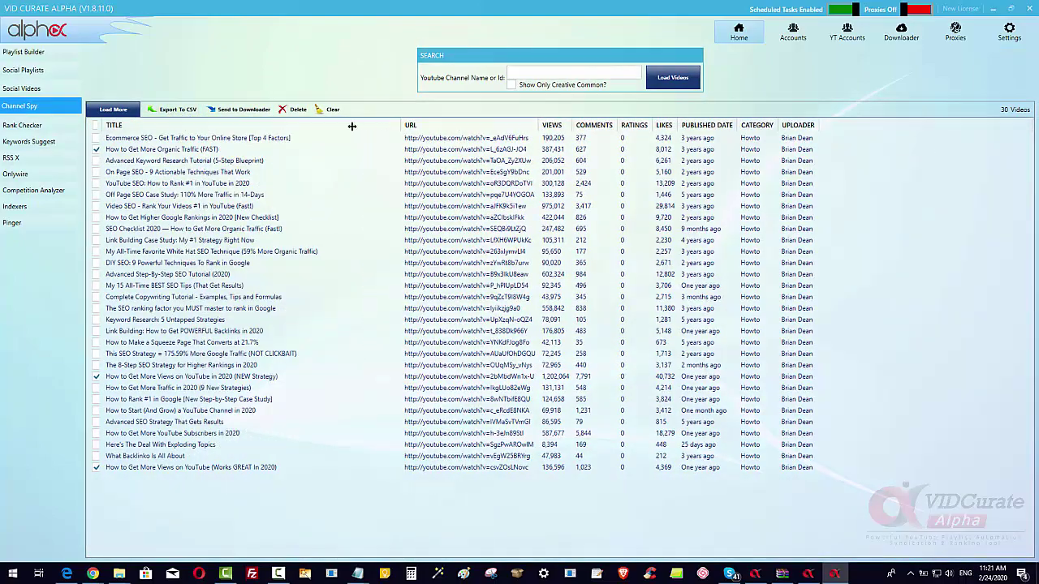
pyautogui.moveTo(351, 126); pyautogui.dragTo(317, 128)
pyautogui.click(308, 354)
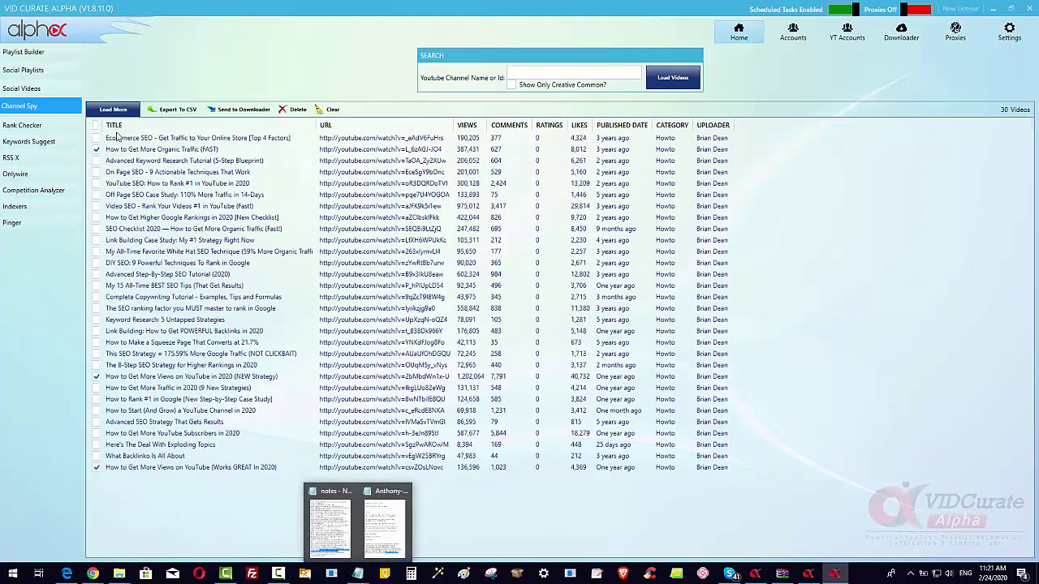
pyautogui.click(102, 151)
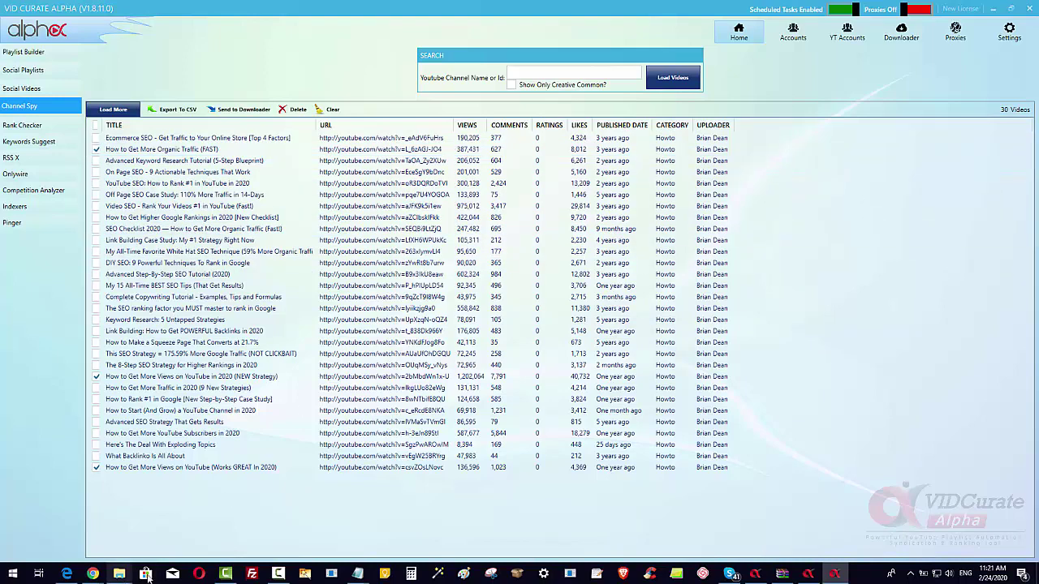
pyautogui.click(461, 446)
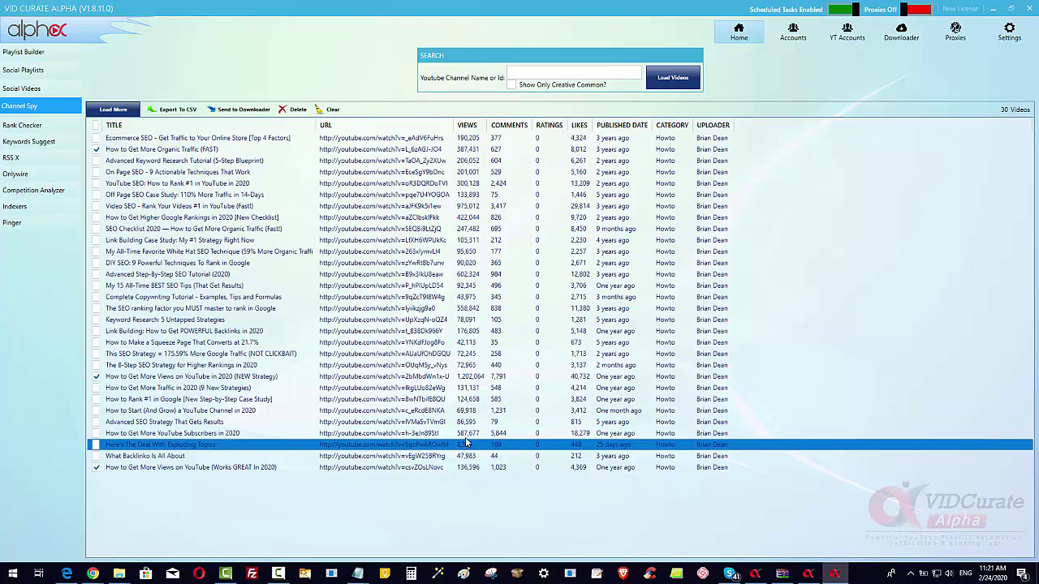
pyautogui.moveTo(467, 442)
pyautogui.mouseDown()
pyautogui.moveTo(471, 376)
pyautogui.moveTo(469, 446)
pyautogui.moveTo(487, 456)
pyautogui.moveTo(456, 447)
pyautogui.mouseUp()
pyautogui.moveTo(192, 452); pyautogui.dragTo(393, 206)
pyautogui.moveTo(397, 300); pyautogui.dragTo(439, 285)
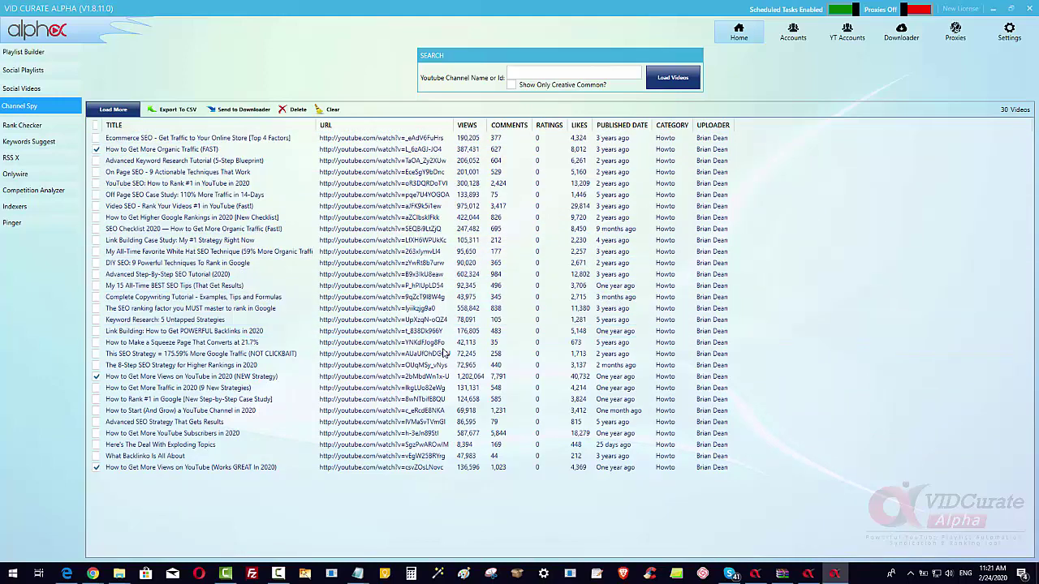
# Step: In Rank Checker, view the ranking of the Compare Car Insurance project for California and widen the Keyword column
pyautogui.click(24, 125)
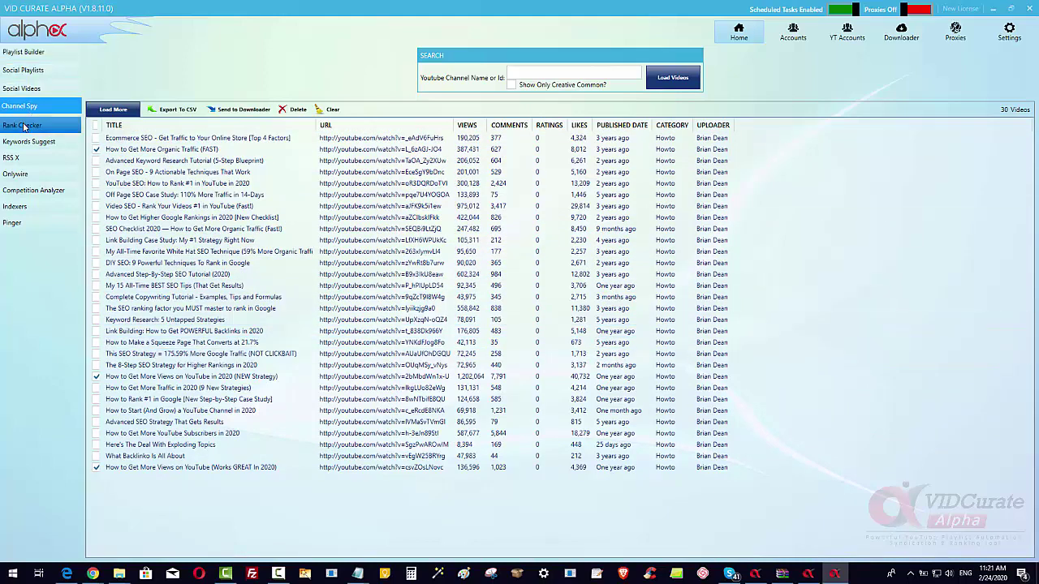
pyautogui.scroll(-3, 149, 372)
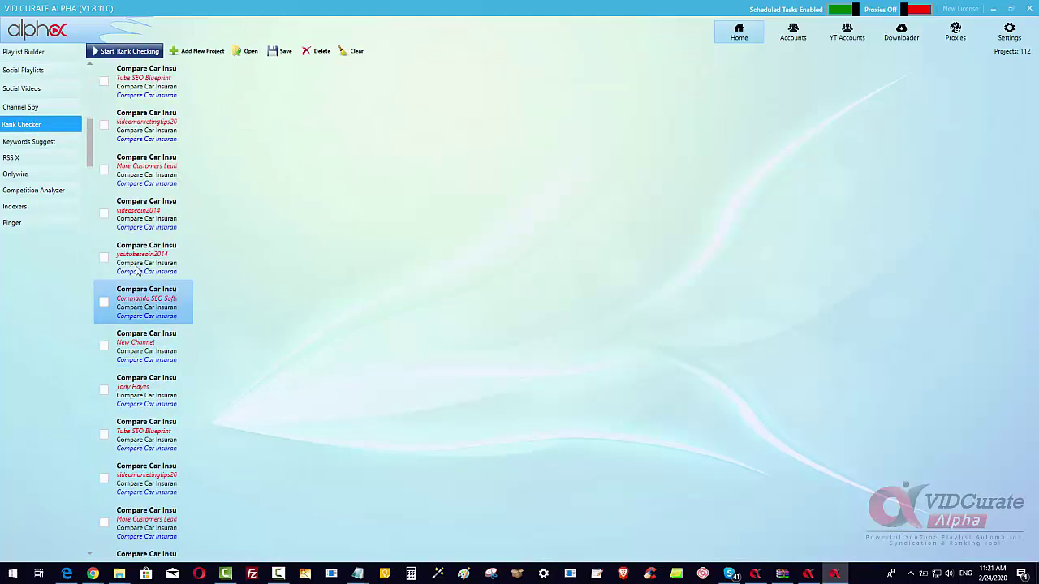
pyautogui.click(138, 265)
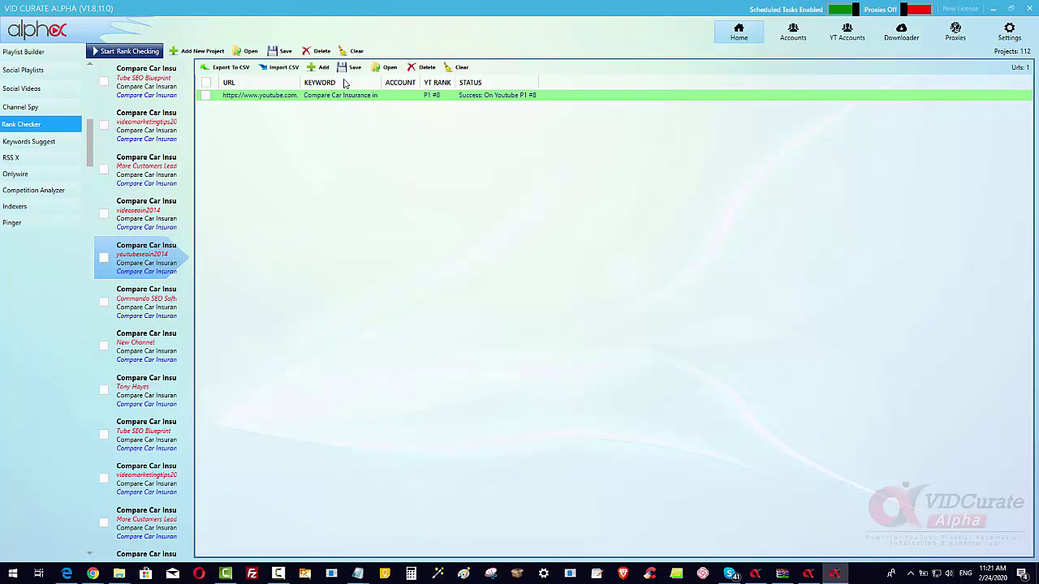
pyautogui.moveTo(379, 82); pyautogui.dragTo(617, 82)
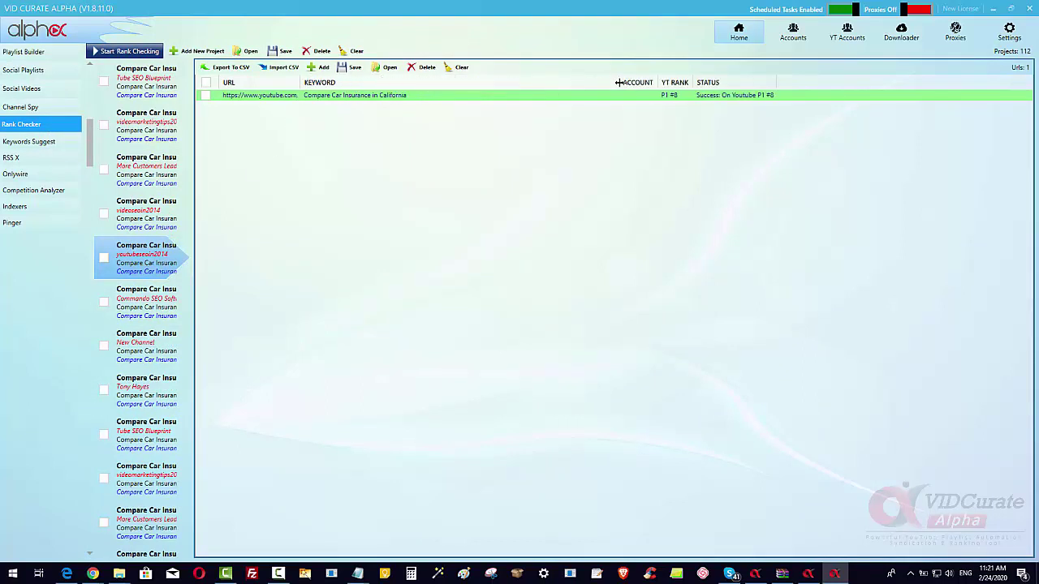
# Step: Go through the neighbouring Compare Car Insurance projects and check each one's YouTube ranking
pyautogui.click(140, 303)
pyautogui.click(143, 348)
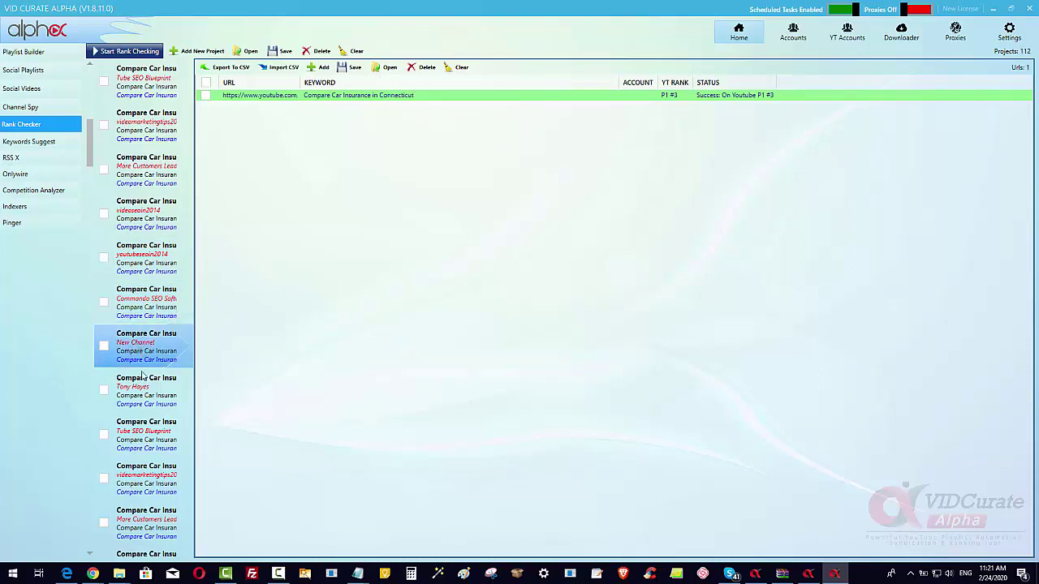
pyautogui.click(146, 393)
pyautogui.click(151, 451)
pyautogui.click(151, 479)
pyautogui.click(158, 264)
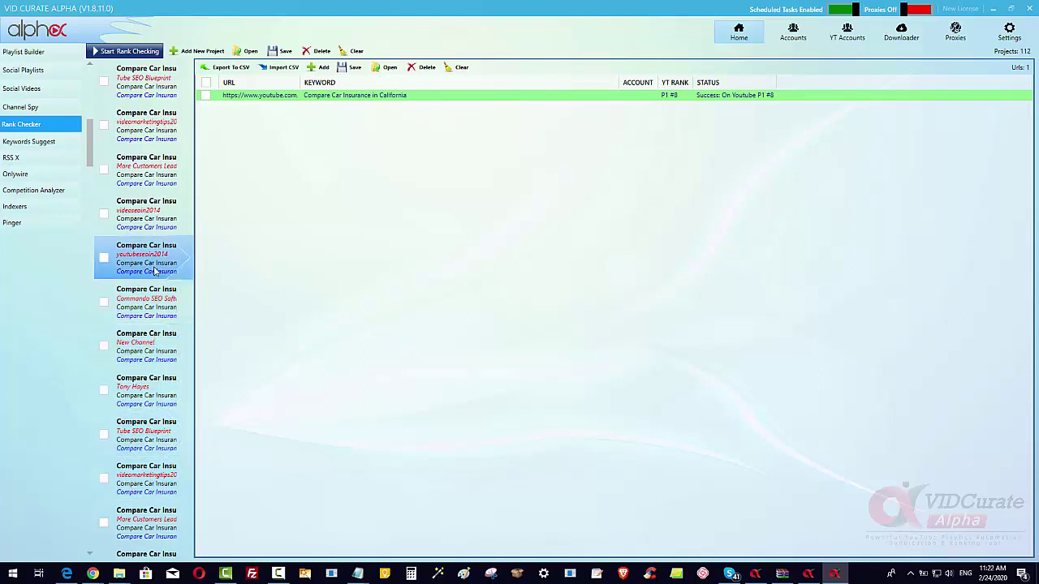
pyautogui.click(154, 221)
pyautogui.click(152, 175)
pyautogui.click(152, 130)
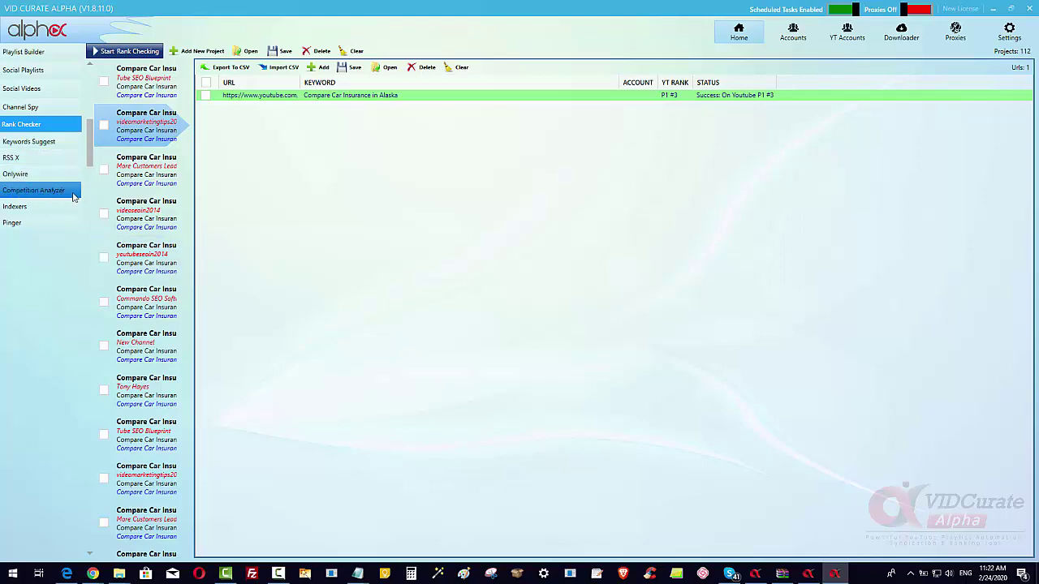
# Step: Return to Playlist Builder and view the KGR3 project's playlist items
pyautogui.click(24, 51)
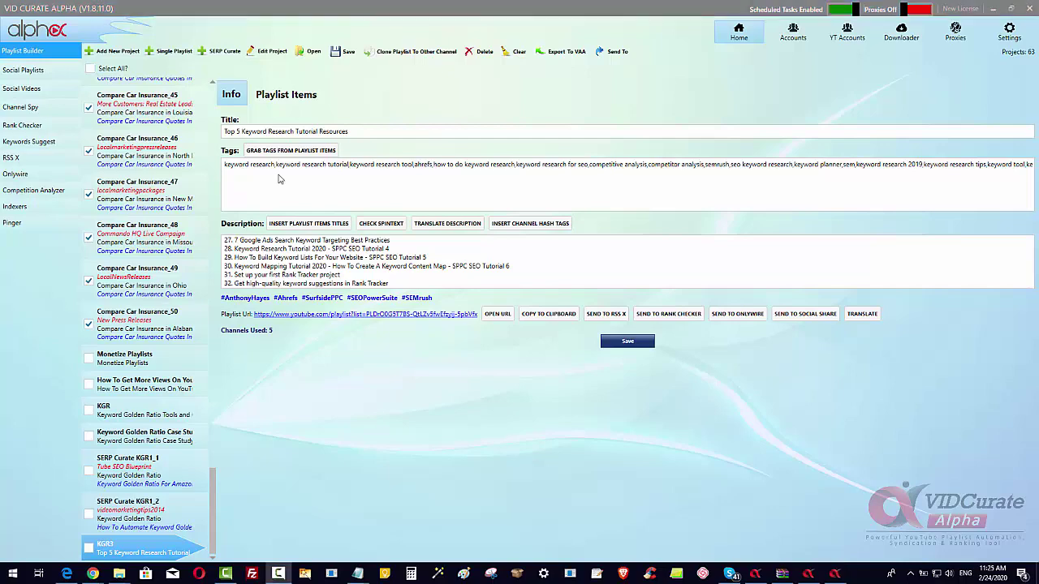
pyautogui.click(286, 95)
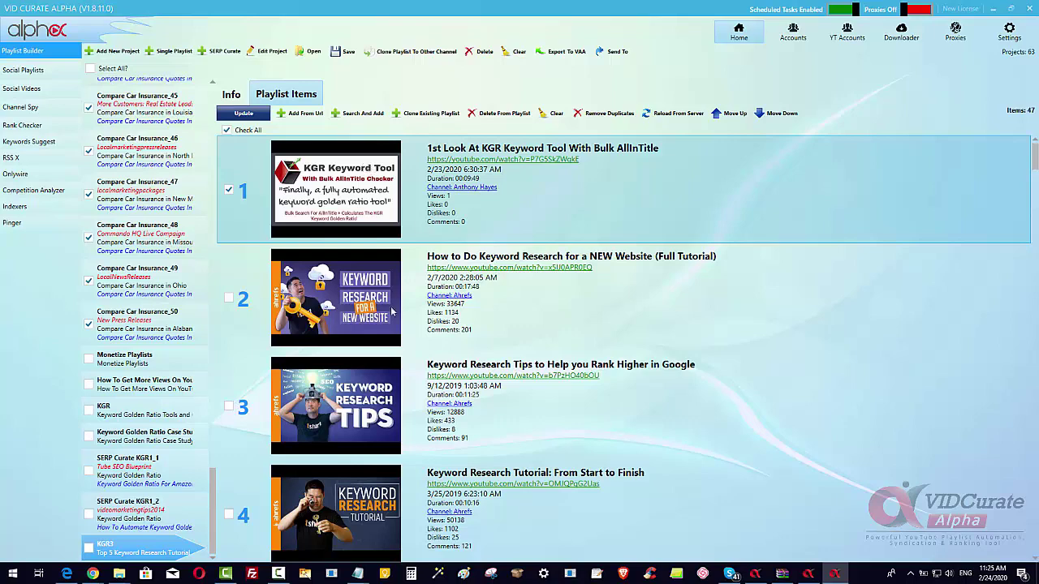
# Step: Switch to the KGR Allintitle Tool and review the air fryer project's allintitle, allinurl and KGR values
pyautogui.click(756, 575)
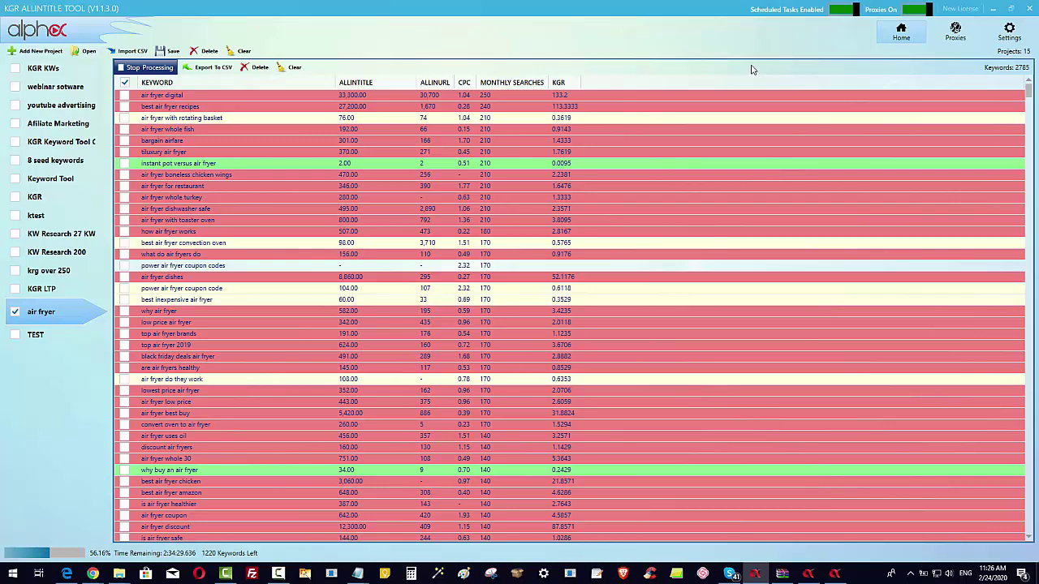
pyautogui.click(900, 138)
pyautogui.click(695, 130)
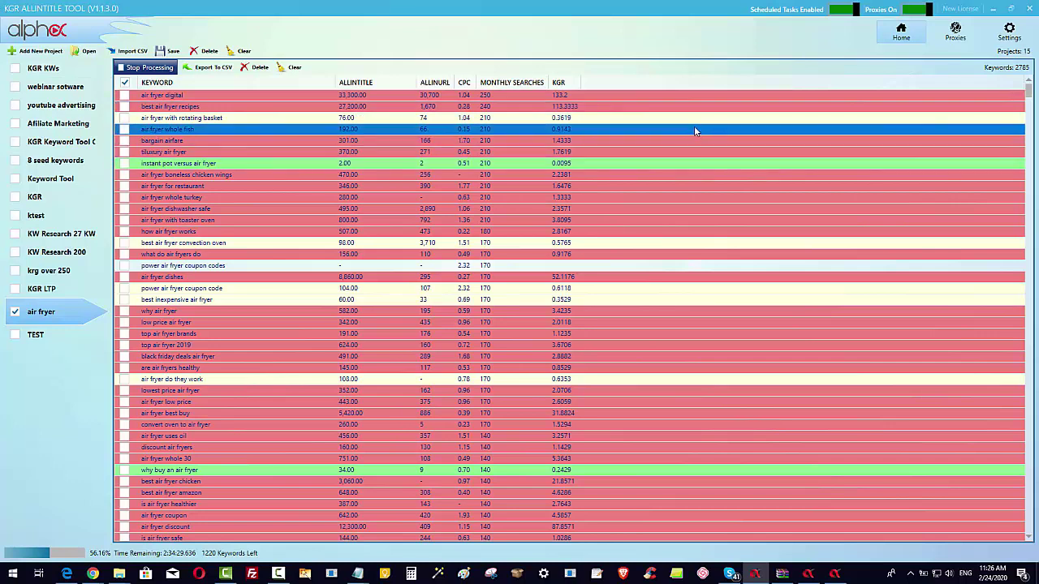
pyautogui.click(639, 111)
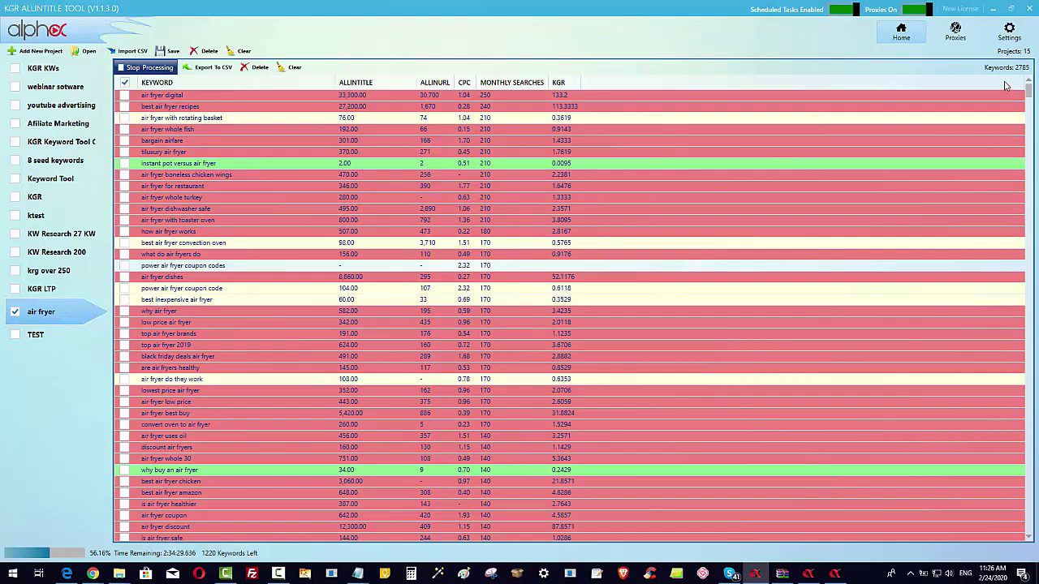
pyautogui.scroll(-10, 621, 378)
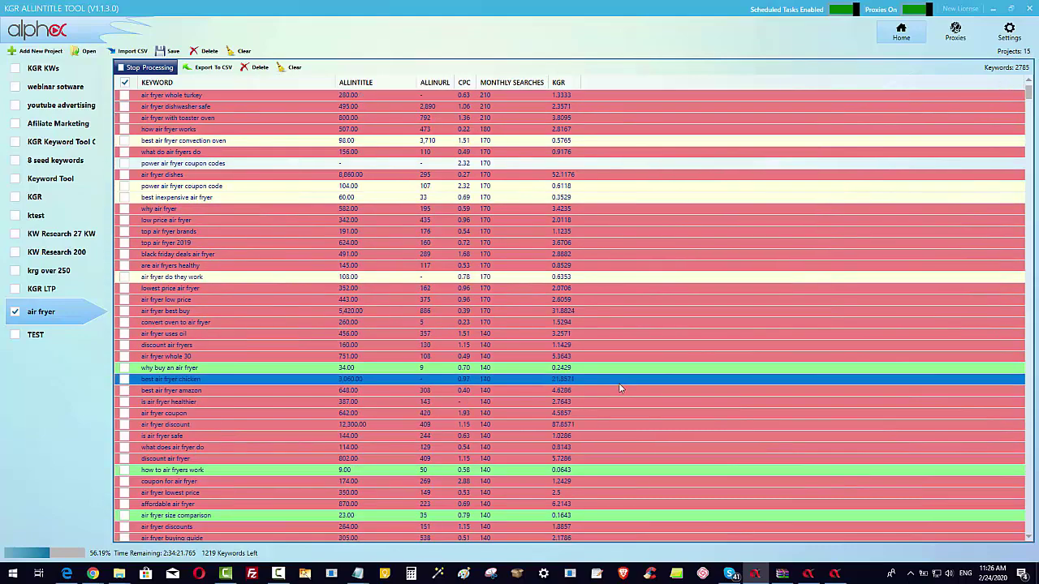
pyautogui.scroll(8, 623, 388)
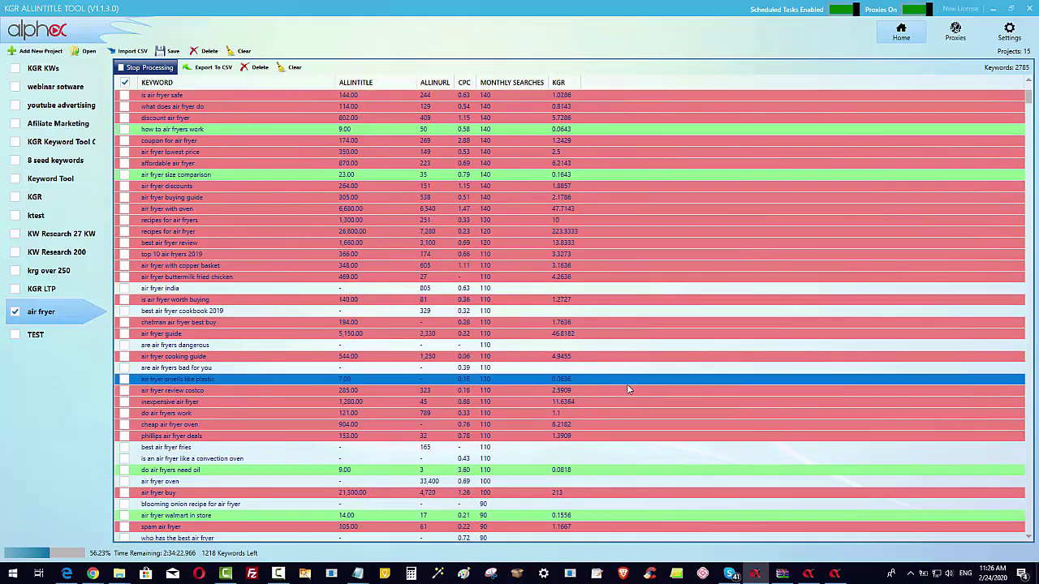
pyautogui.scroll(2, 623, 389)
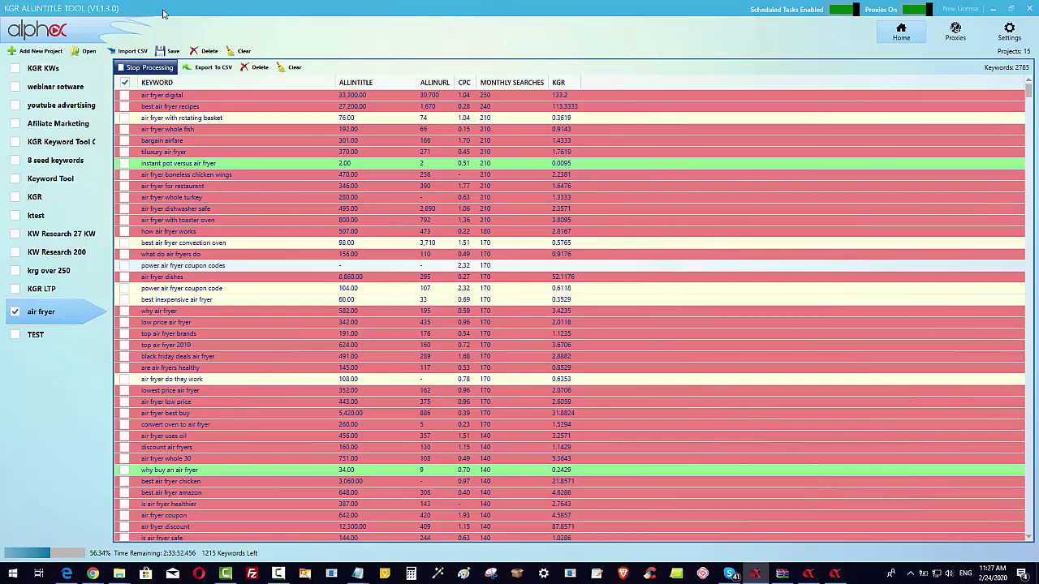
pyautogui.click(128, 51)
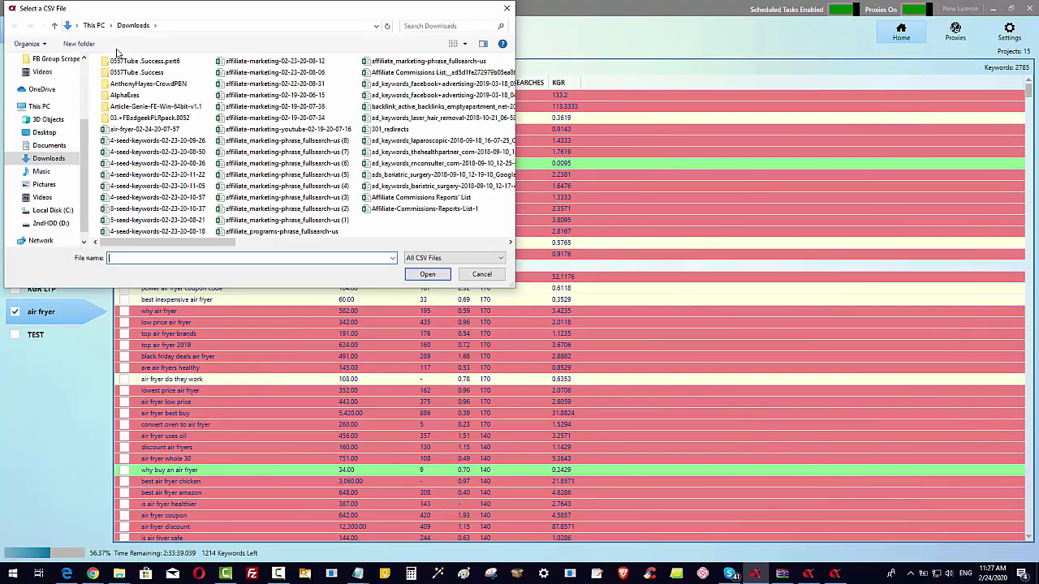
pyautogui.click(509, 243)
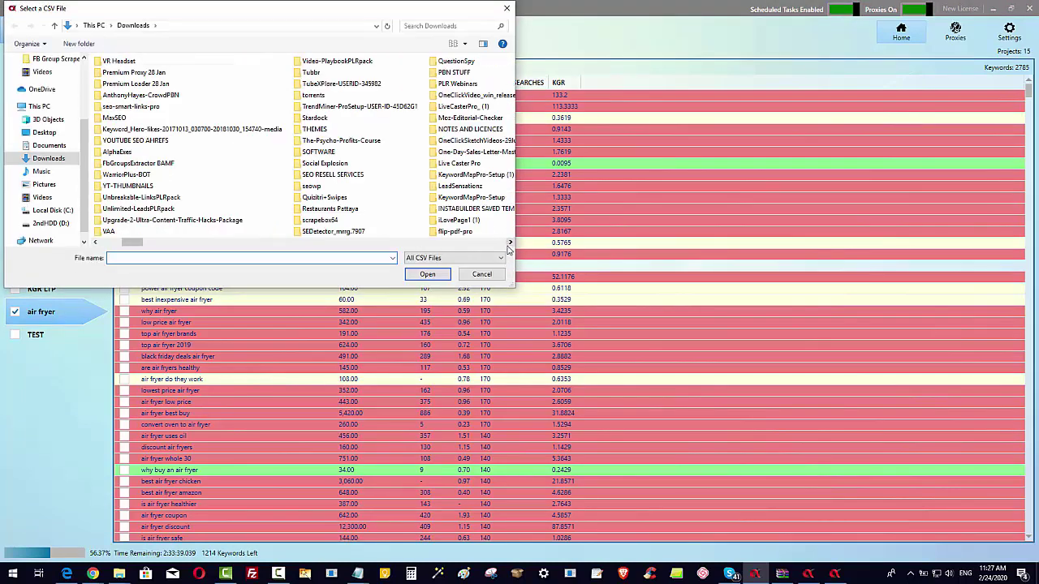
pyautogui.click(509, 243)
pyautogui.click(509, 243)
pyautogui.click(276, 141)
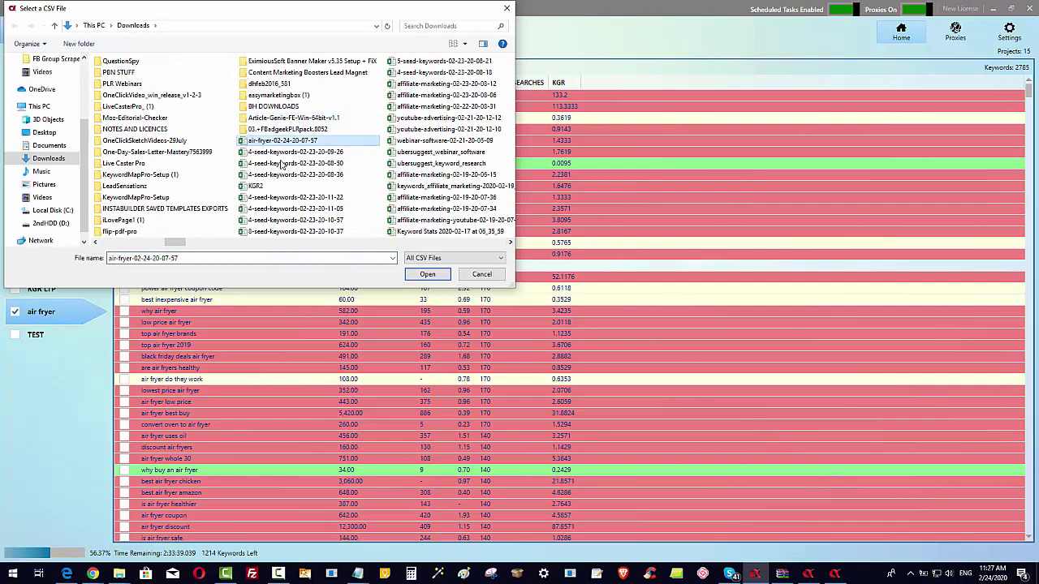
pyautogui.click(426, 275)
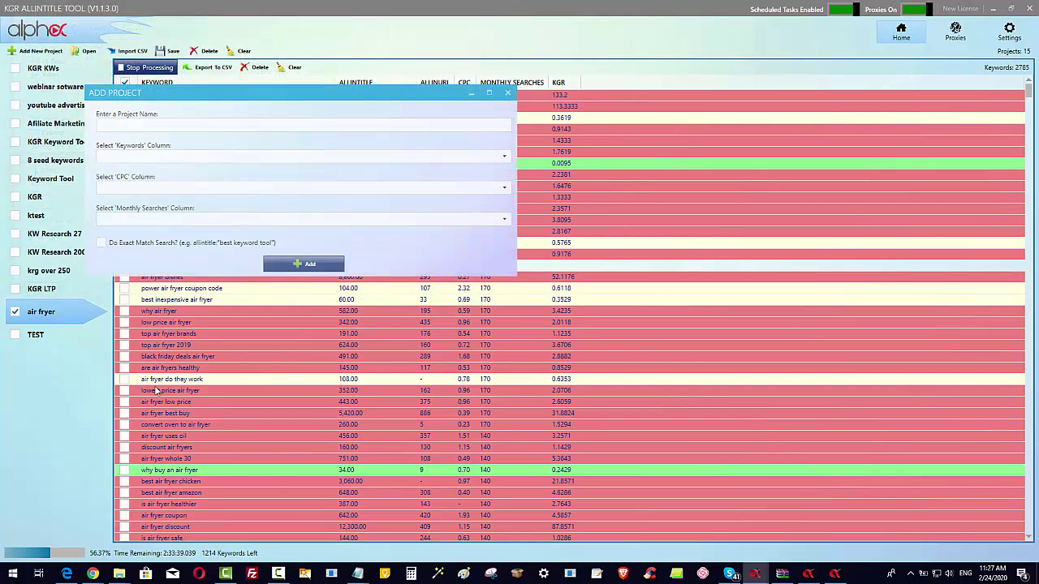
# Step: Name the new project TEST4 and map its keywords column to "Search Result"
pyautogui.click(488, 93)
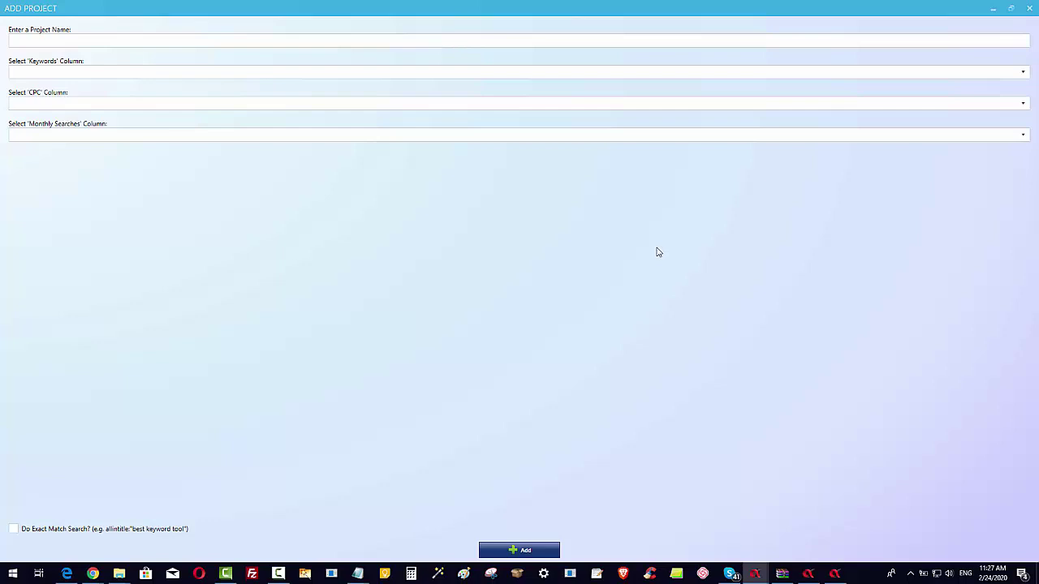
pyautogui.click(96, 39)
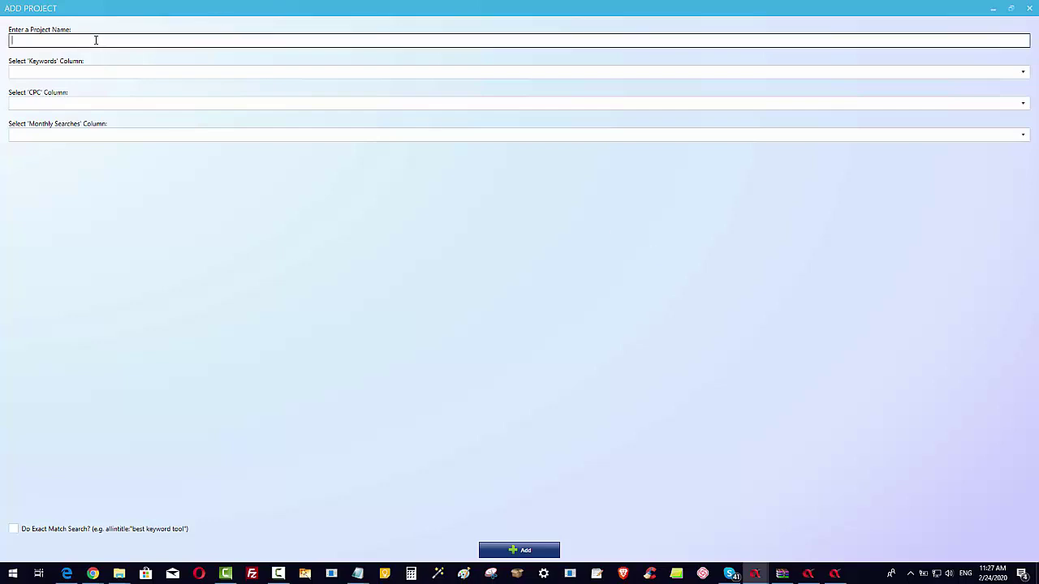
pyautogui.write('TEST4')
pyautogui.click(125, 71)
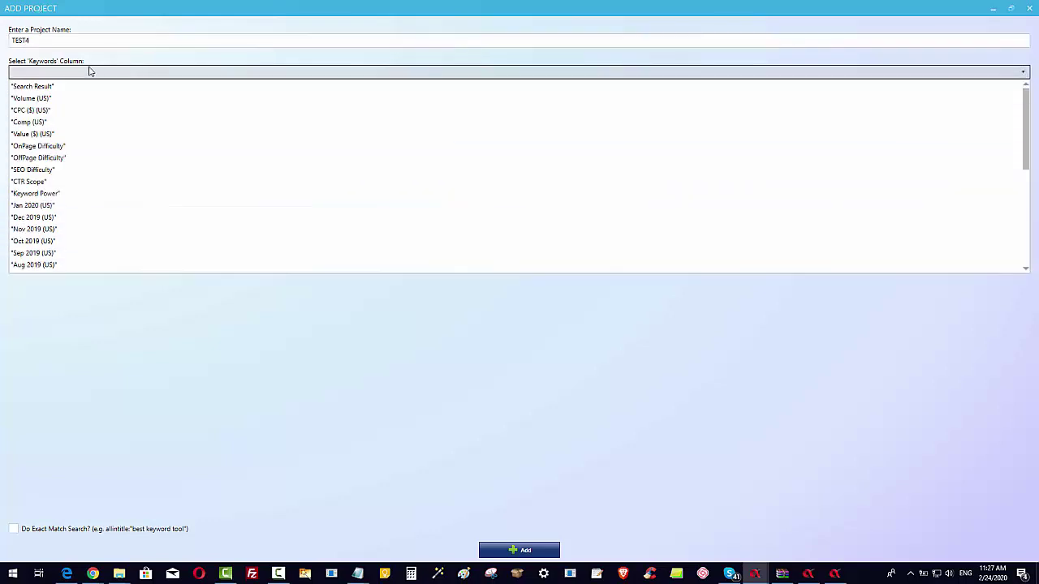
pyautogui.press('Down')
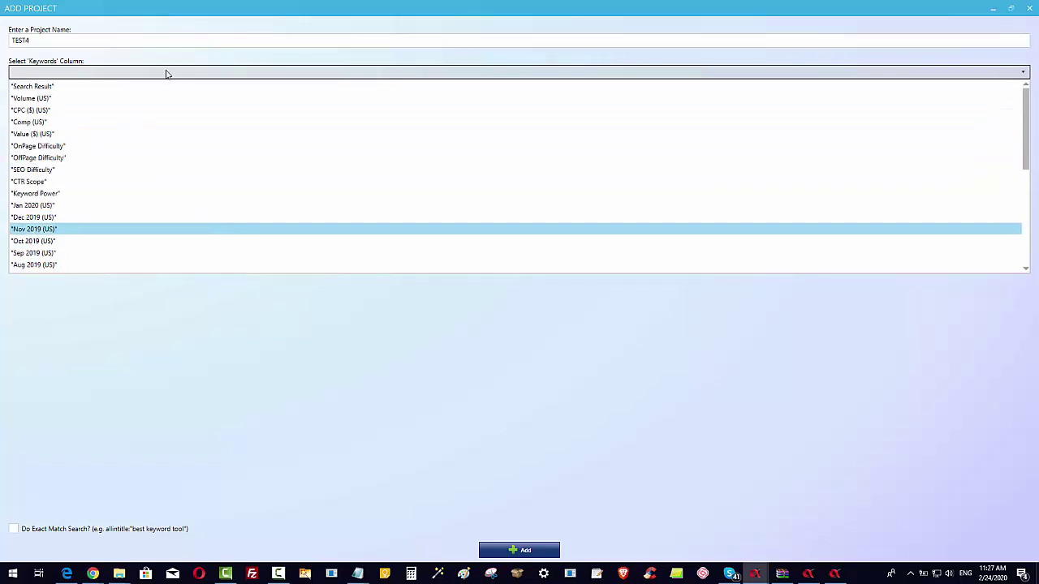
pyautogui.click(55, 88)
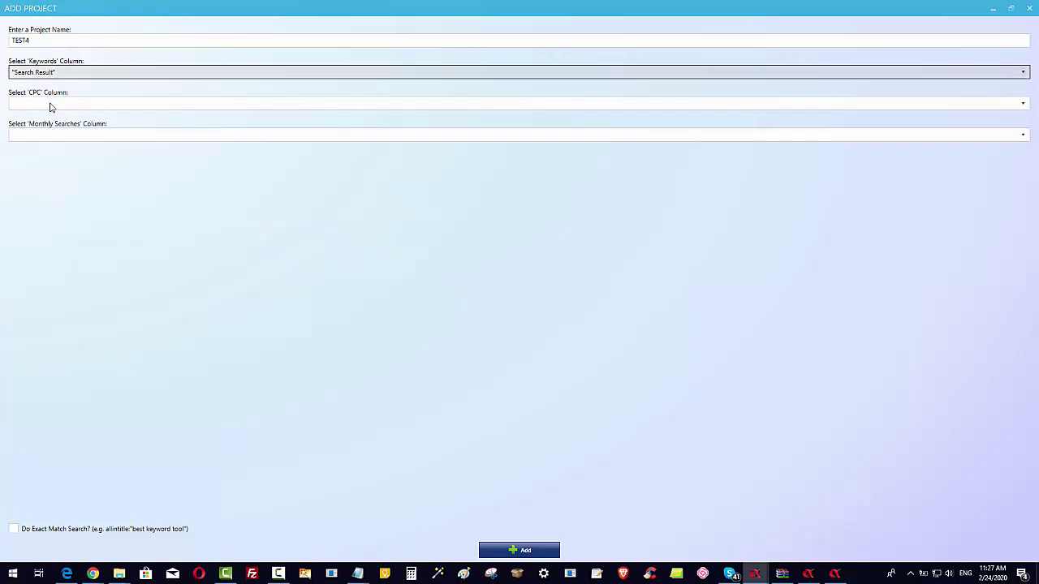
# Step: Map CPC to "CPC ($) (US)" and monthly searches to "Volume (US)", and add the project
pyautogui.click(52, 107)
pyautogui.click(42, 147)
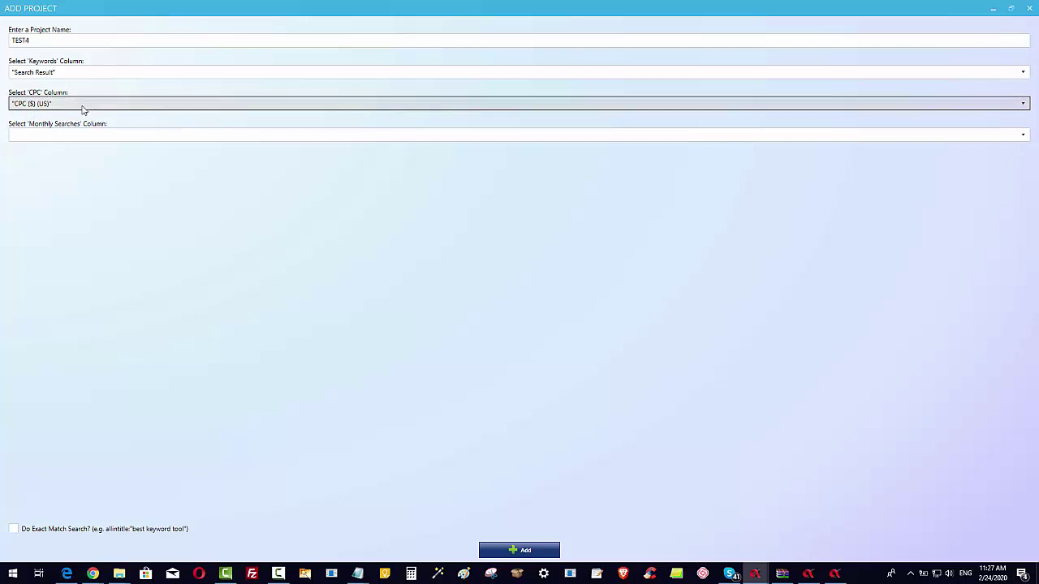
pyautogui.click(72, 137)
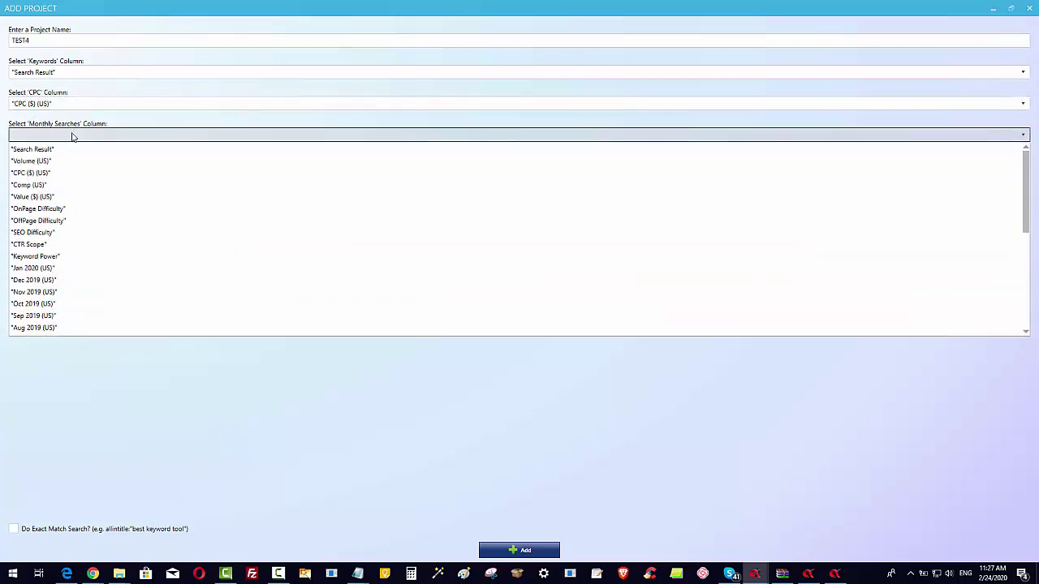
pyautogui.click(34, 165)
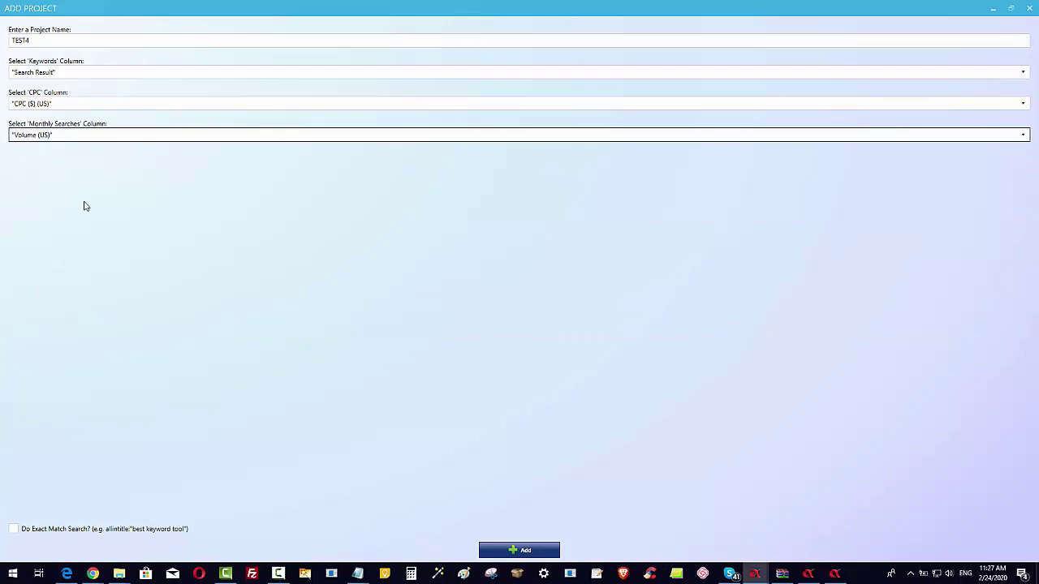
pyautogui.click(526, 551)
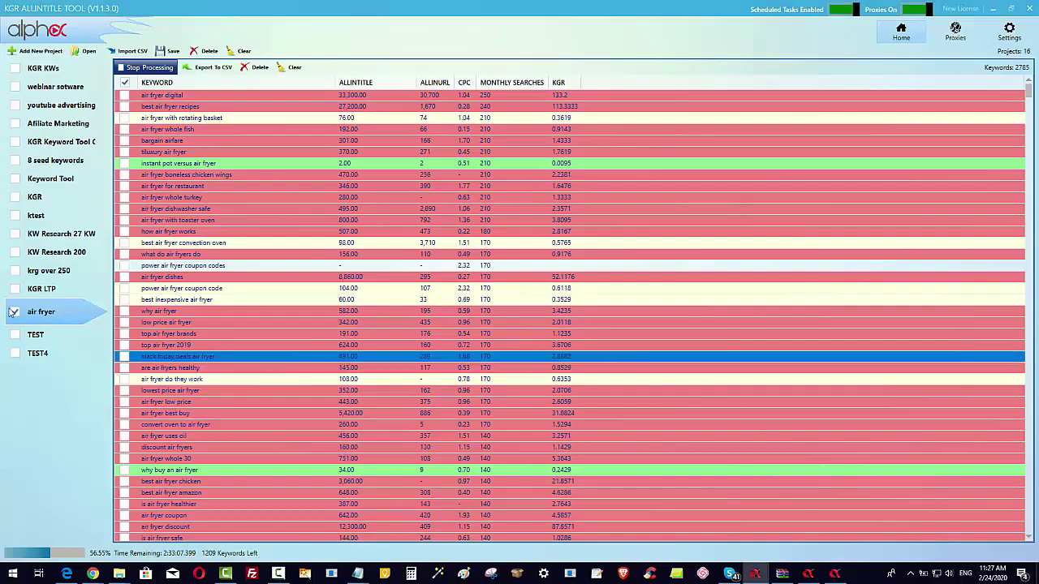
# Step: Open the TEST4 project and check its imported keywords, CPC and monthly searches
pyautogui.click(37, 355)
pyautogui.click(708, 129)
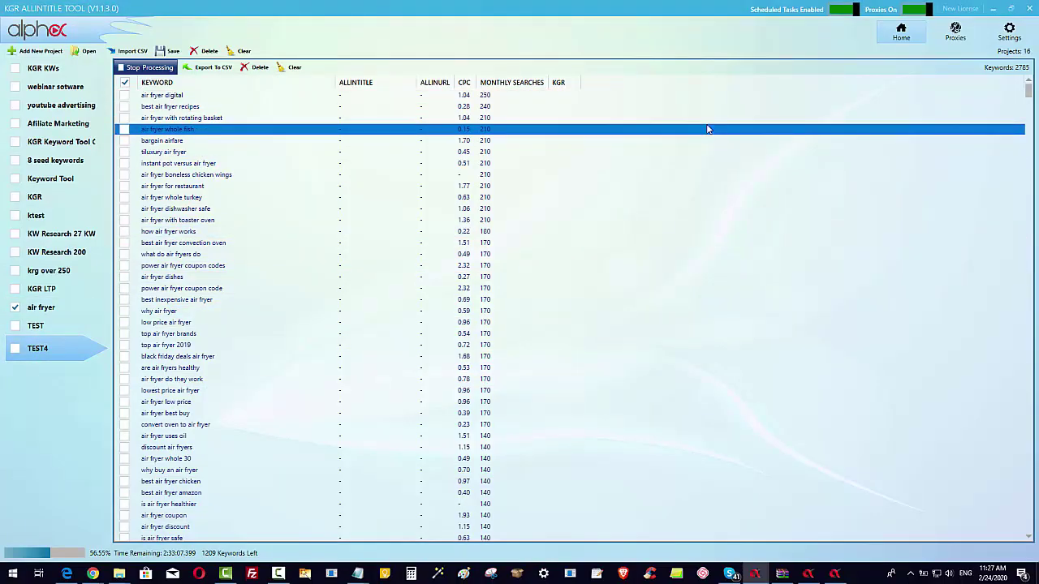
pyautogui.click(844, 94)
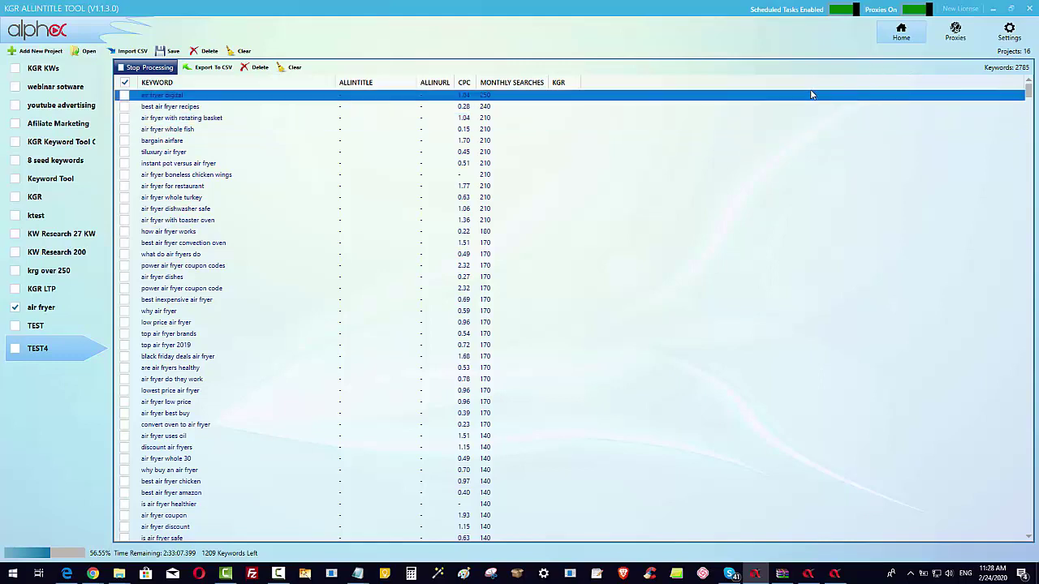
pyautogui.click(686, 116)
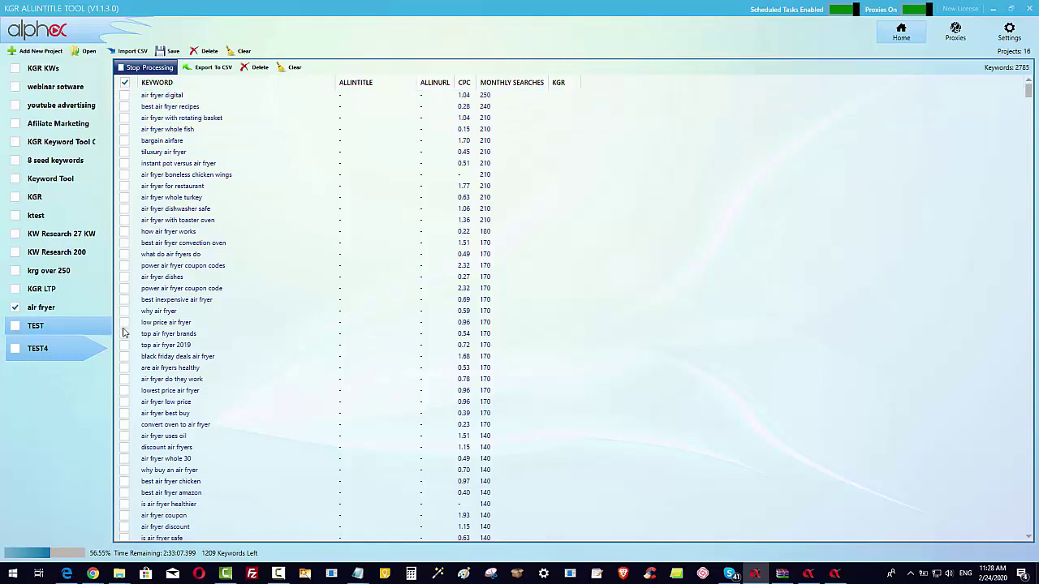
# Step: Return to the air fryer project and examine the KGR result for "instant pot versus air fryer"
pyautogui.click(34, 311)
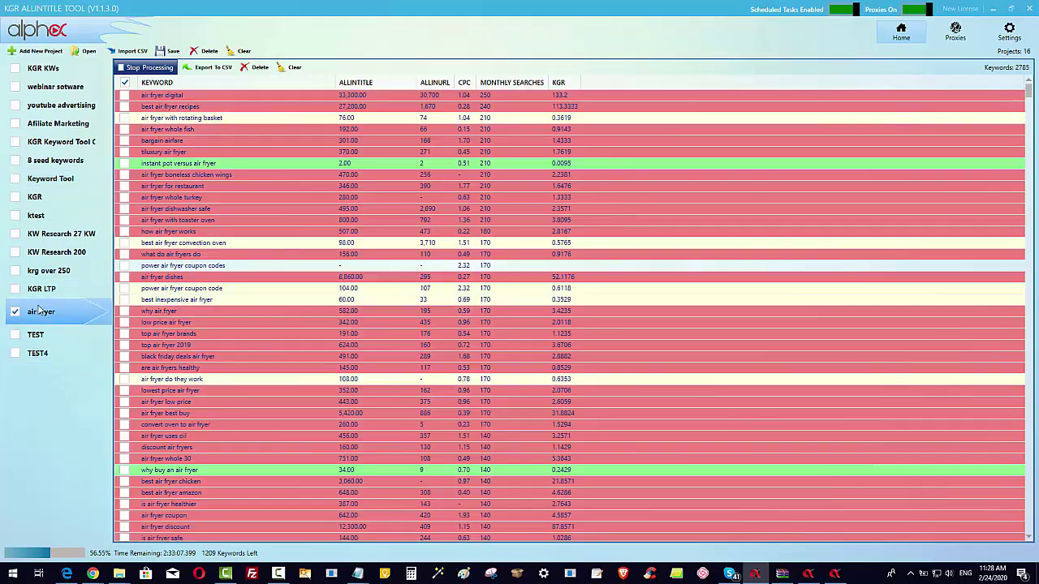
pyautogui.click(164, 68)
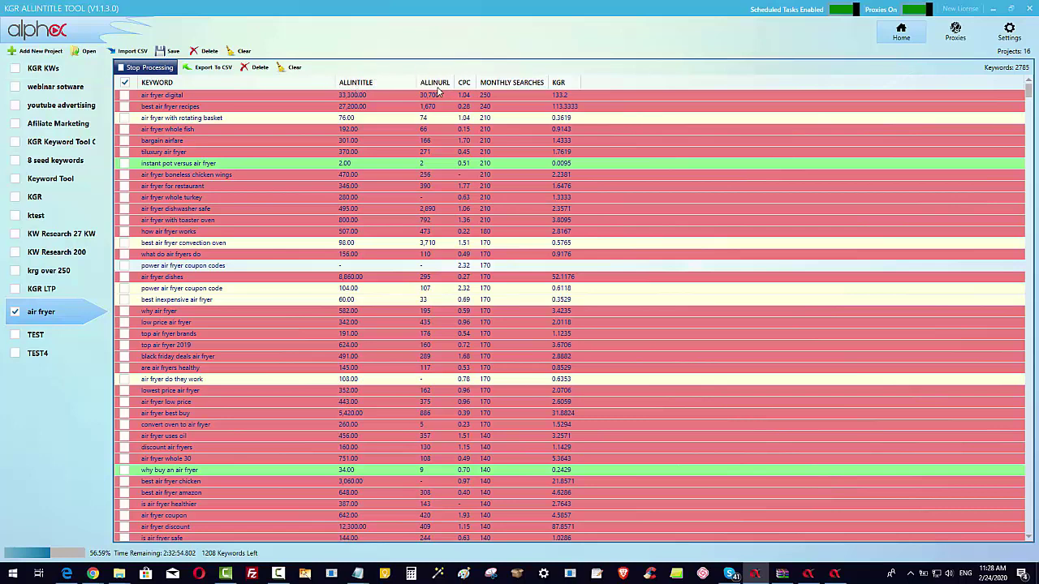
pyautogui.click(519, 129)
pyautogui.click(584, 163)
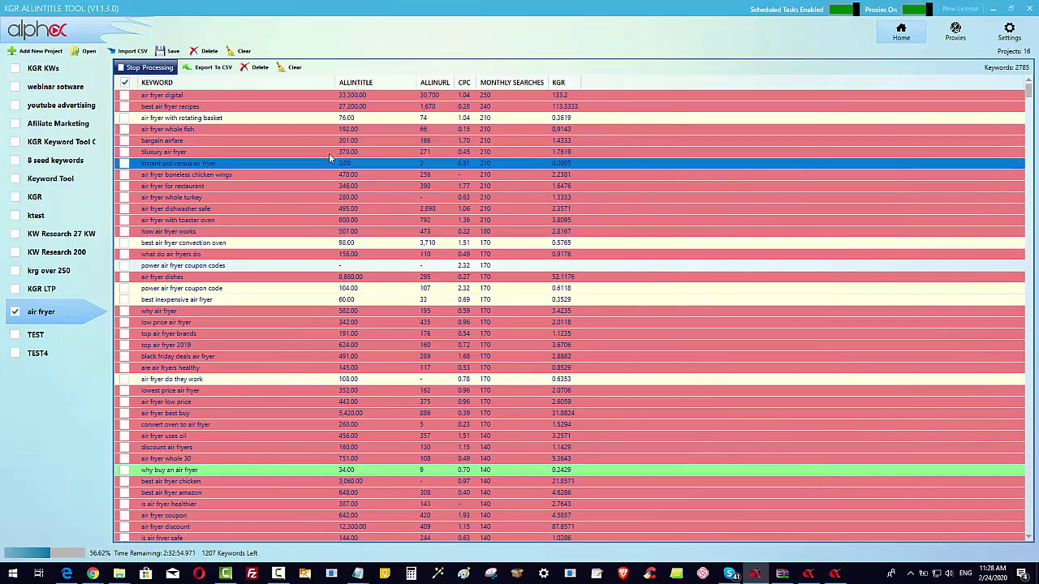
# Step: Go down the air fryer keyword list and examine the color-coded KGR results for the higher-volume keywords
pyautogui.click(865, 187)
pyautogui.scroll(-1, 868, 203)
pyautogui.click(881, 221)
pyautogui.scroll(-1, 881, 220)
pyautogui.click(881, 221)
pyautogui.scroll(-2, 882, 221)
pyautogui.click(882, 221)
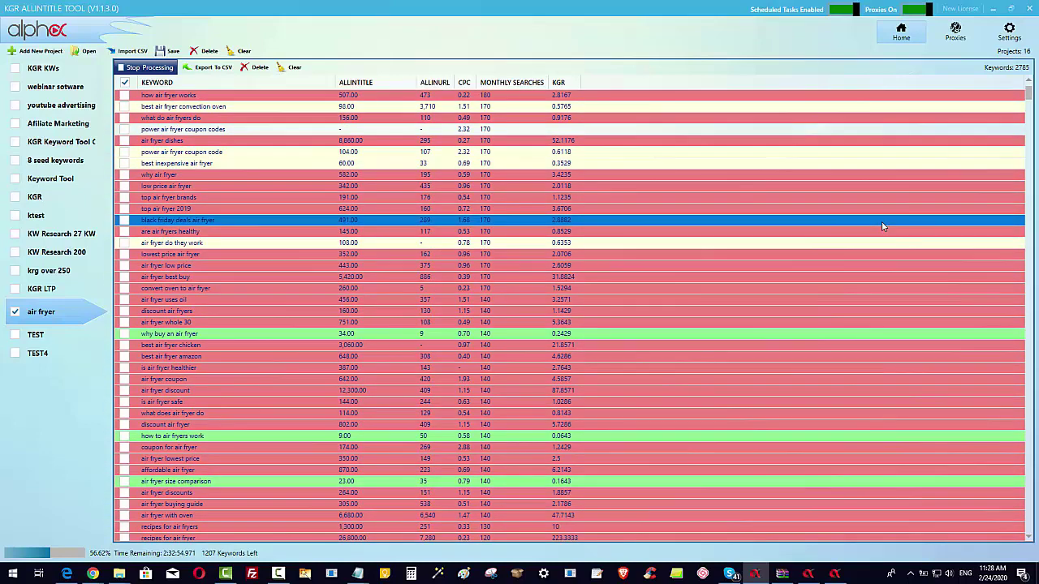
pyautogui.scroll(-2, 882, 223)
pyautogui.click(882, 222)
pyautogui.scroll(-1, 883, 223)
pyautogui.click(882, 222)
pyautogui.scroll(-2, 882, 223)
pyautogui.click(883, 222)
pyautogui.scroll(-1, 882, 222)
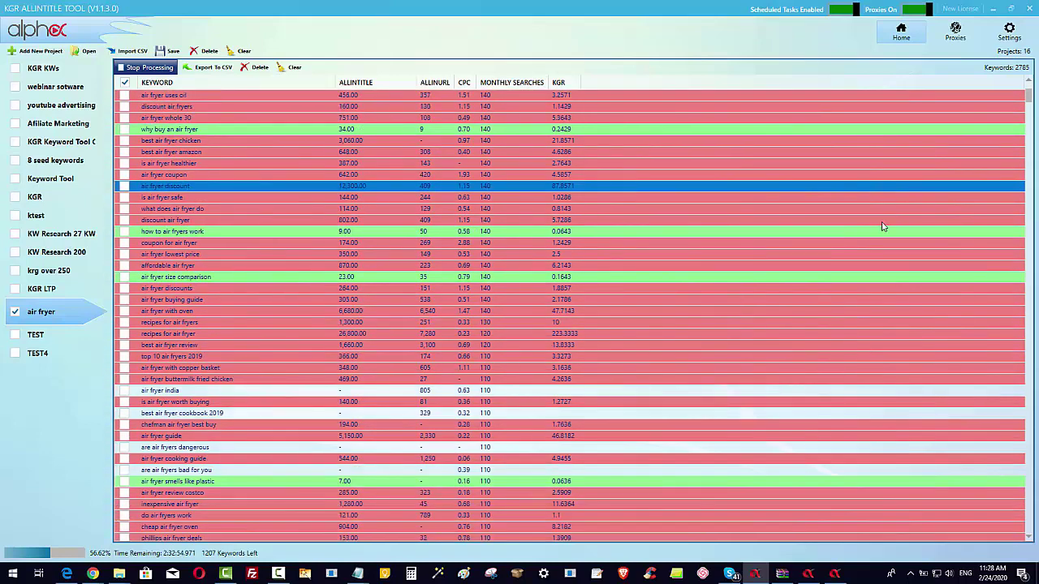
pyautogui.click(883, 221)
pyautogui.scroll(-2, 883, 227)
pyautogui.click(883, 220)
pyautogui.scroll(-1, 883, 228)
pyautogui.click(883, 221)
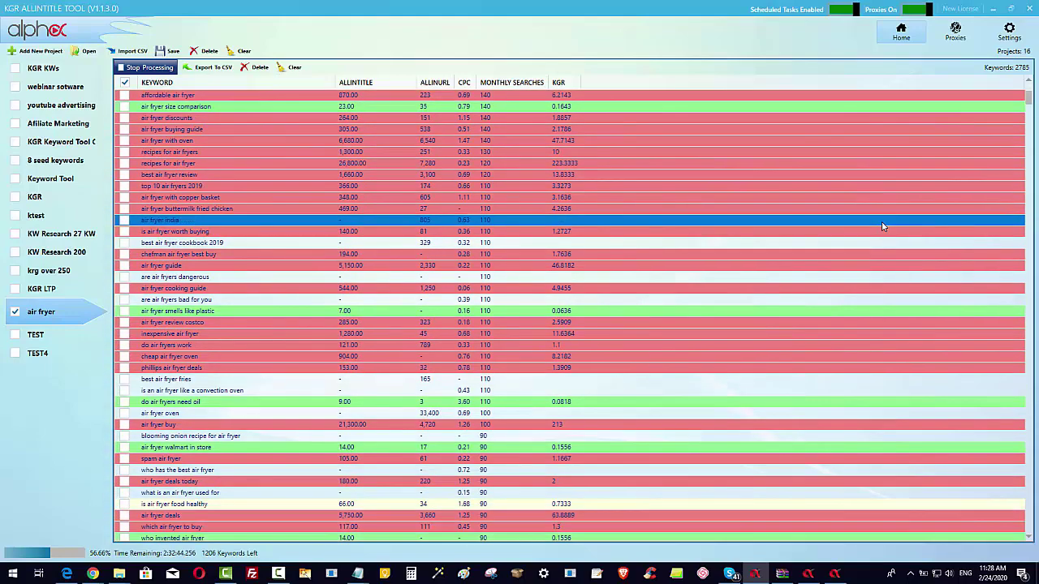
pyautogui.scroll(-4, 881, 225)
pyautogui.click(882, 221)
pyautogui.moveTo(882, 225); pyautogui.dragTo(867, 330)
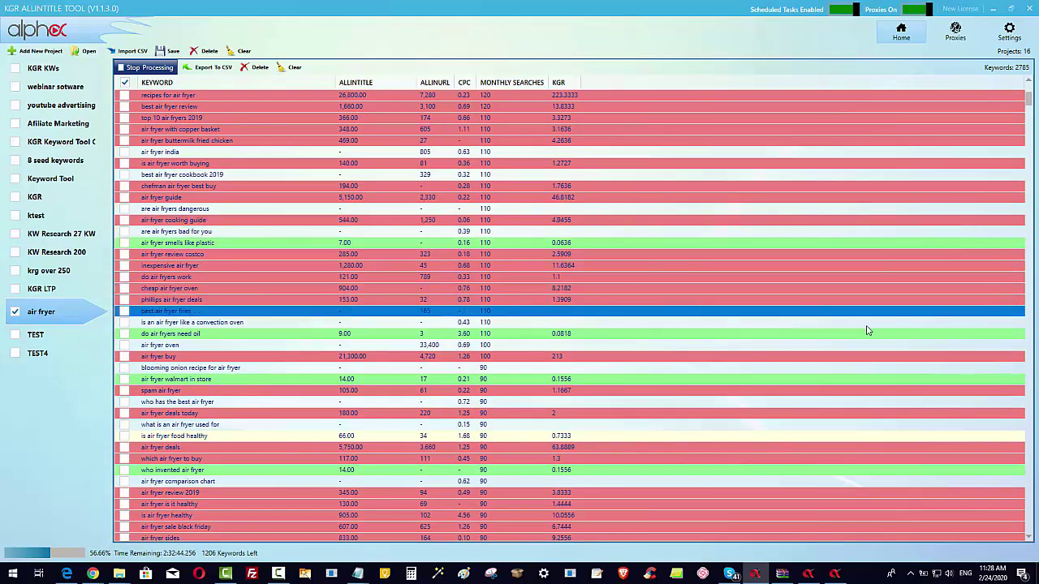
pyautogui.click(867, 332)
pyautogui.scroll(-2, 865, 332)
pyautogui.scroll(-2, 864, 334)
pyautogui.click(863, 335)
pyautogui.scroll(-2, 865, 333)
pyautogui.click(867, 333)
pyautogui.click(844, 347)
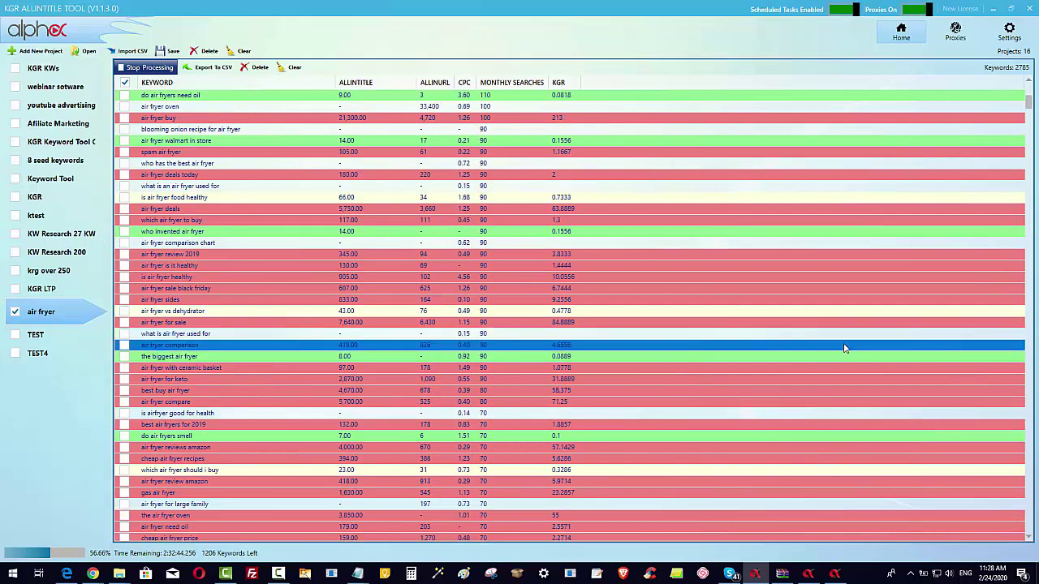
pyautogui.click(402, 106)
pyautogui.click(398, 99)
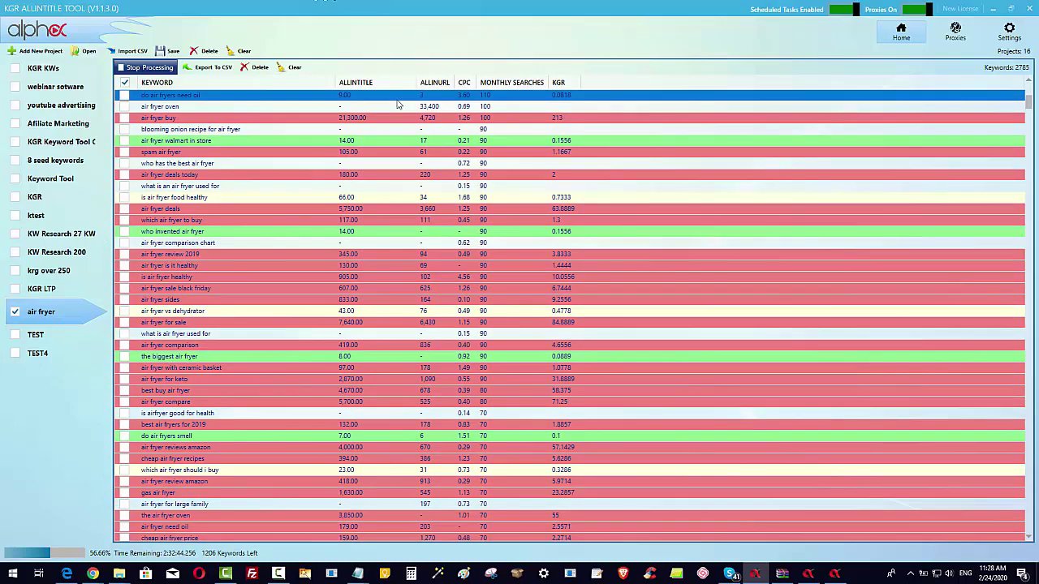
# Step: Continue to the air fryer keywords with 40 to 70 monthly searches and examine their allintitle and KGR values
pyautogui.scroll(-4, 519, 244)
pyautogui.click(647, 374)
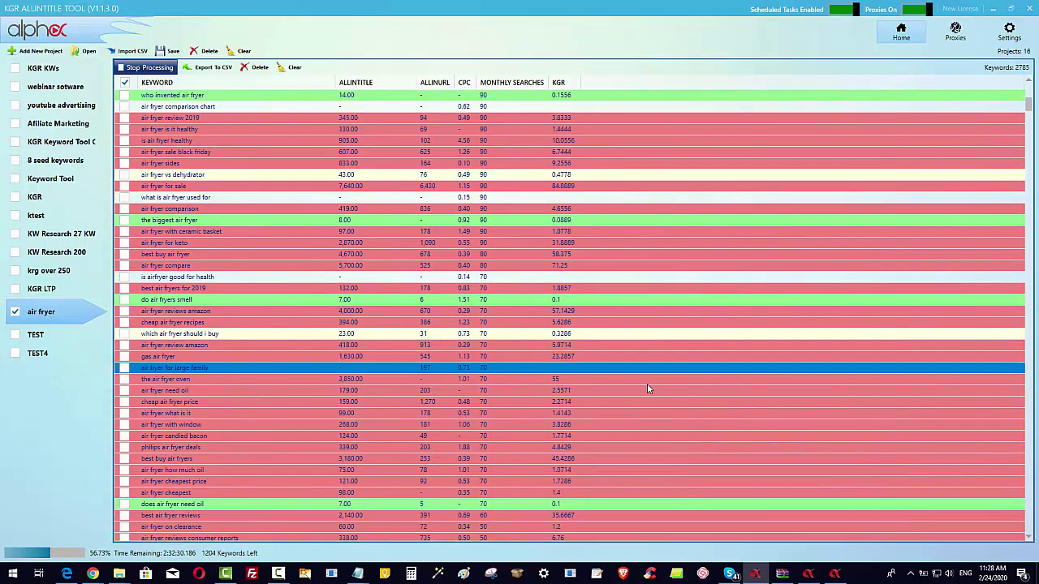
pyautogui.scroll(-5, 647, 383)
pyautogui.click(640, 367)
pyautogui.scroll(-5, 641, 367)
pyautogui.click(642, 379)
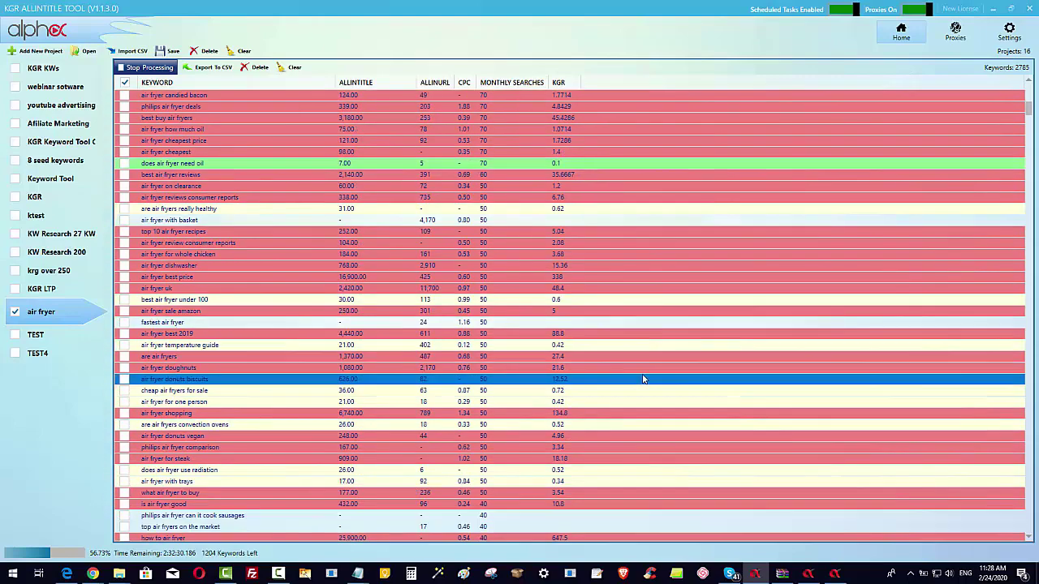
pyautogui.click(655, 367)
pyautogui.click(666, 359)
pyautogui.click(661, 357)
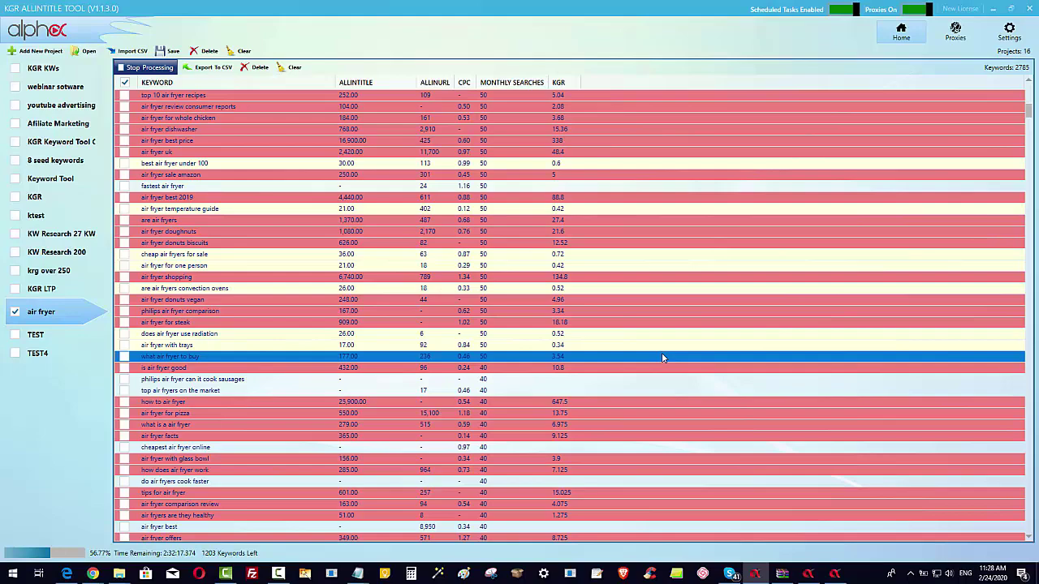
pyautogui.click(368, 109)
pyautogui.click(535, 370)
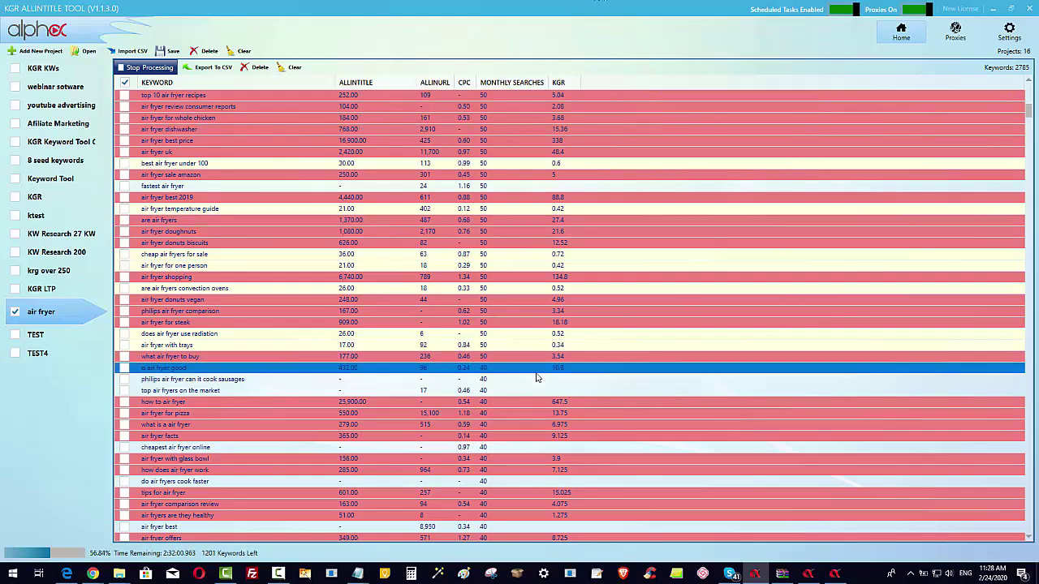
# Step: Examine the KGR results of the air fryer keywords with 20 to 40 monthly searches
pyautogui.scroll(-15, 536, 378)
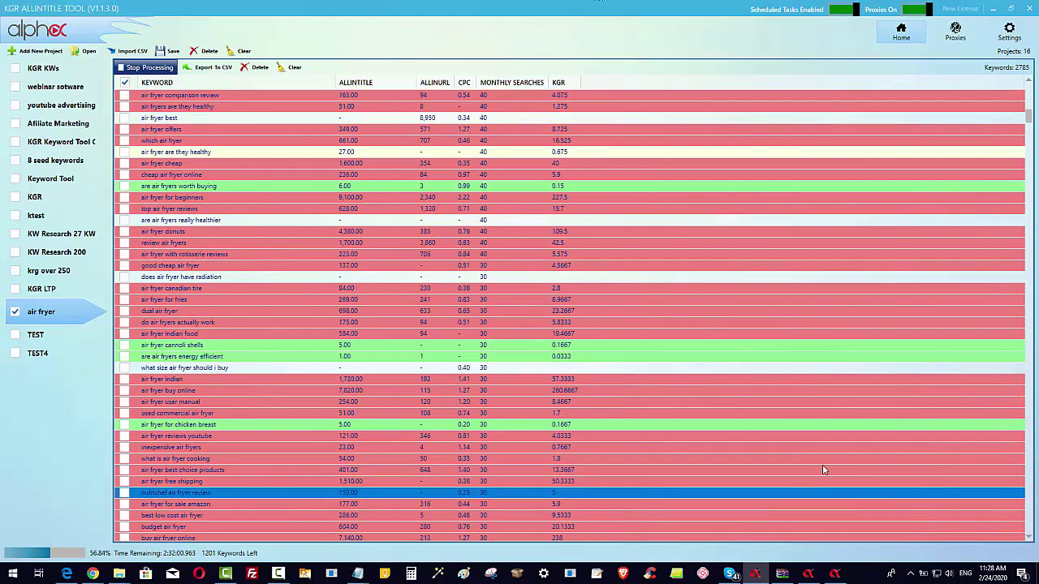
pyautogui.click(824, 460)
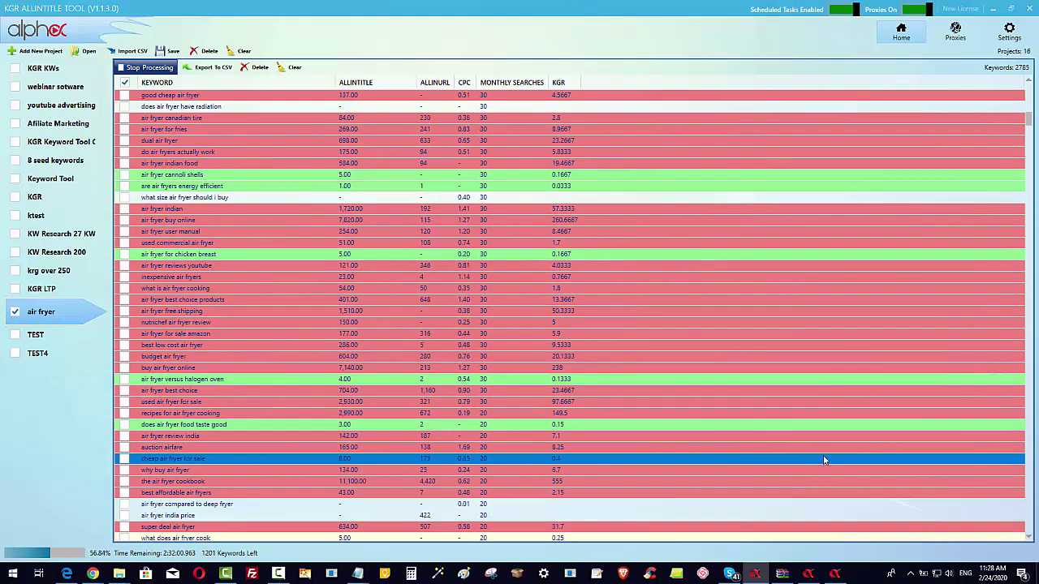
pyautogui.scroll(-9, 823, 460)
pyautogui.click(835, 481)
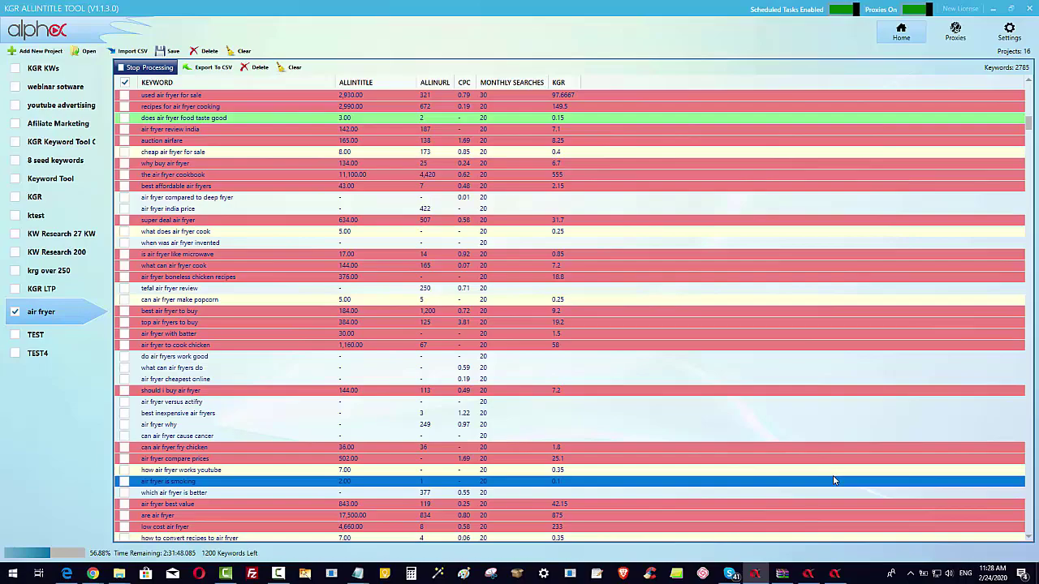
pyautogui.moveTo(705, 95); pyautogui.dragTo(863, 231)
# Step: Return to the start of the air fryer keyword list and check the monthly searches of the highest-volume keywords, beginning with "air fryer digital"
pyautogui.scroll(15, 863, 232)
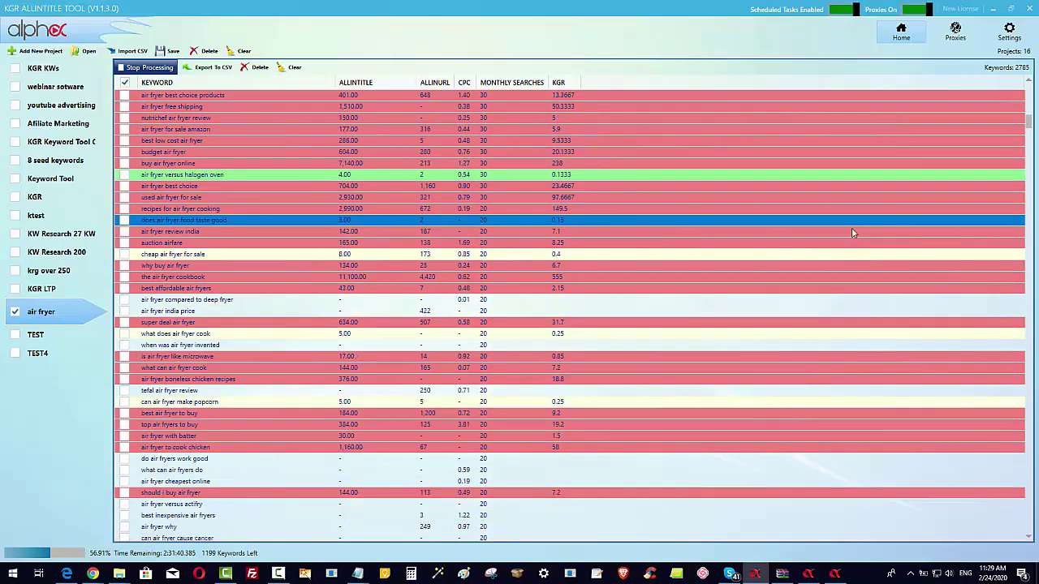
pyautogui.scroll(15, 785, 192)
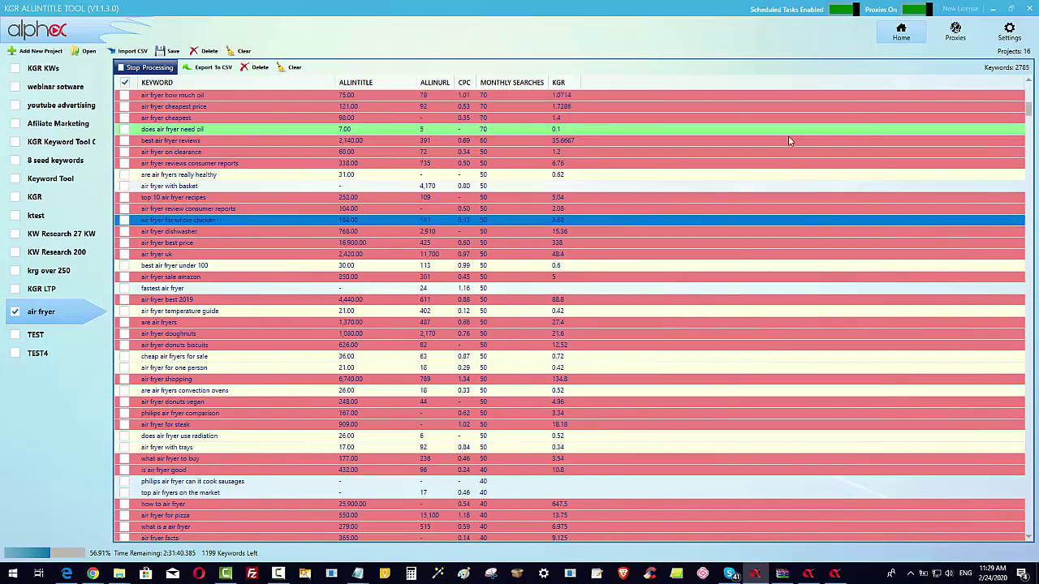
pyautogui.scroll(10, 834, 274)
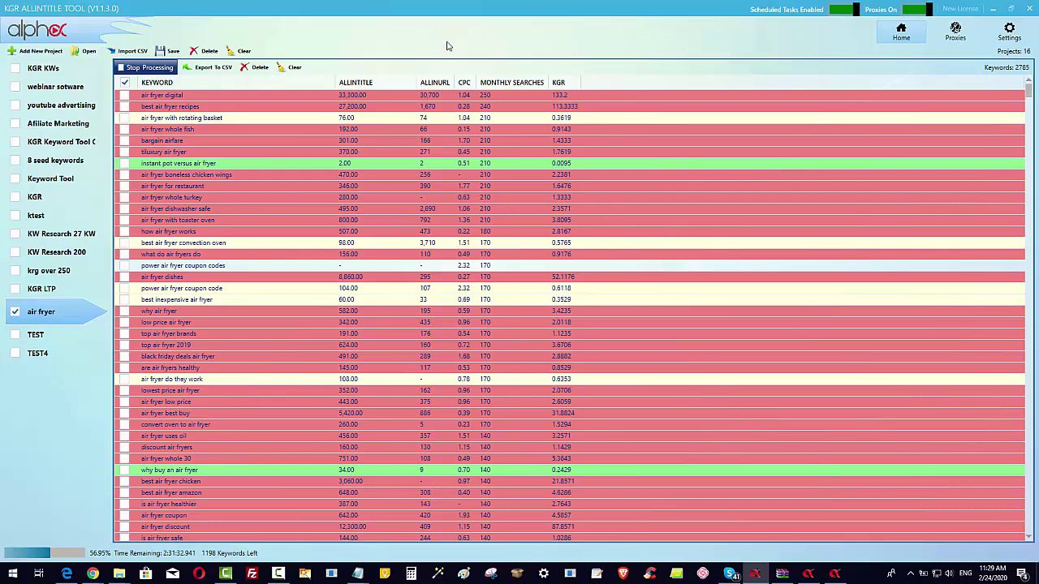
pyautogui.click(482, 130)
pyautogui.click(487, 95)
pyautogui.click(492, 96)
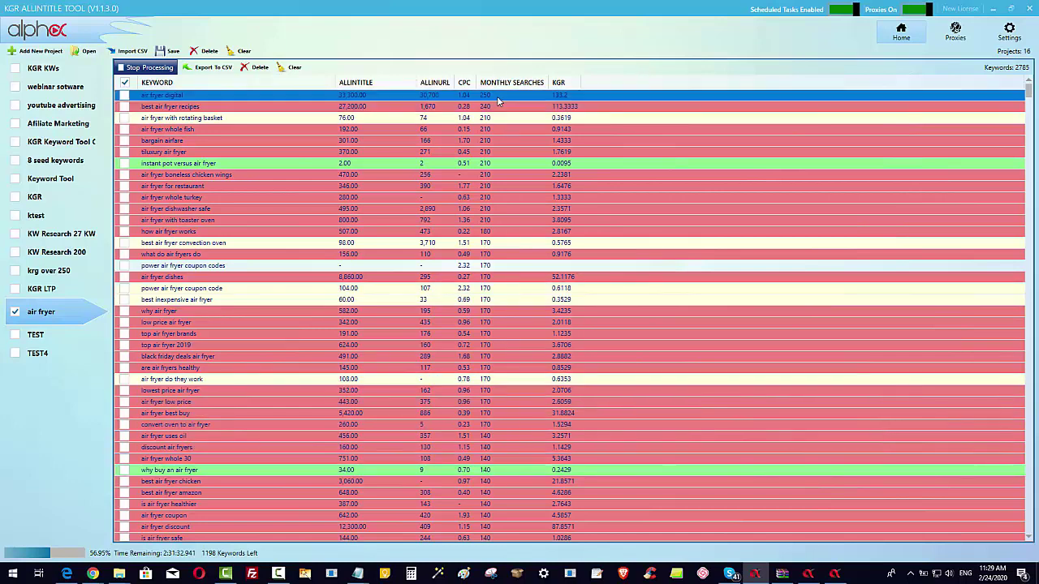
pyautogui.click(497, 165)
pyautogui.moveTo(498, 168); pyautogui.dragTo(502, 99)
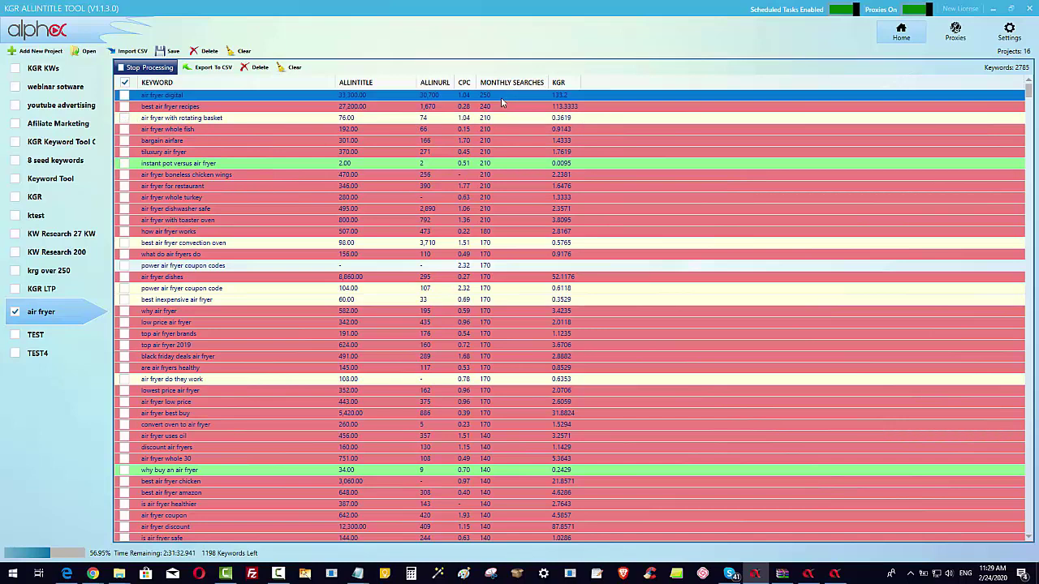